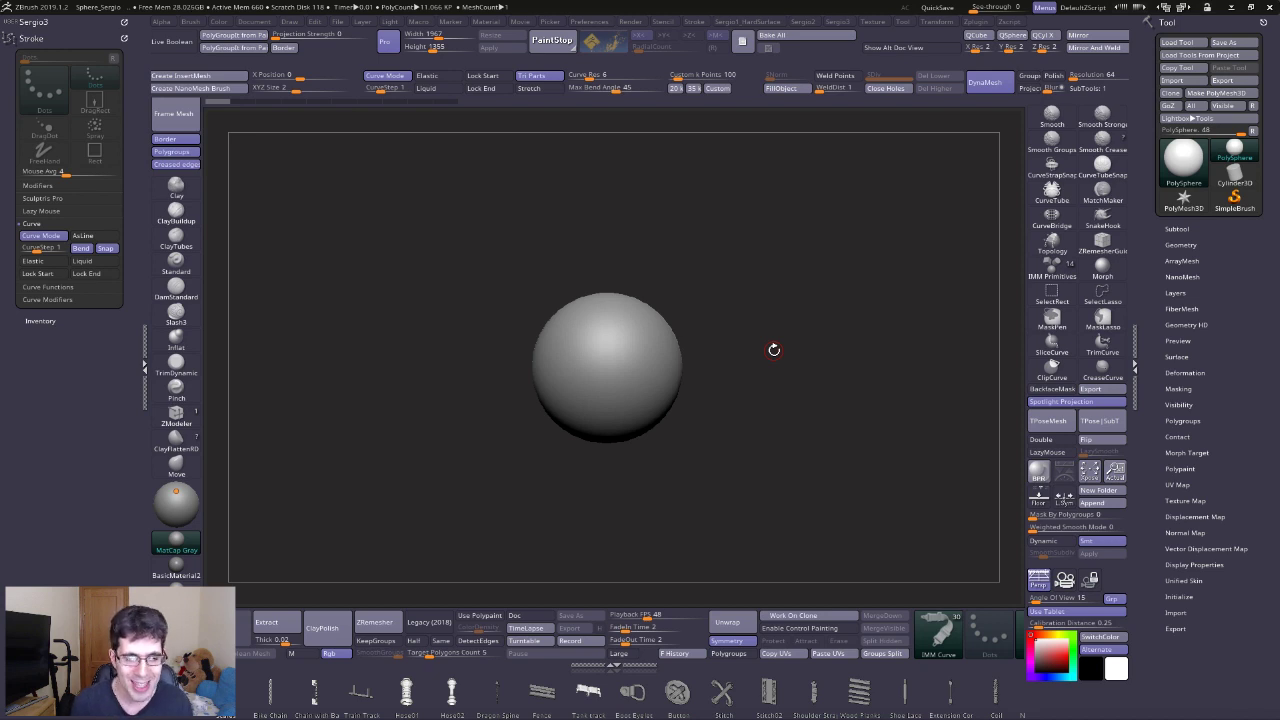
Zoom in on the plain PolySphere in the canvas.
{"action": "left_click_drag", "start_coordinate": [726, 354], "coordinate": [623, 346], "text": "alt"}
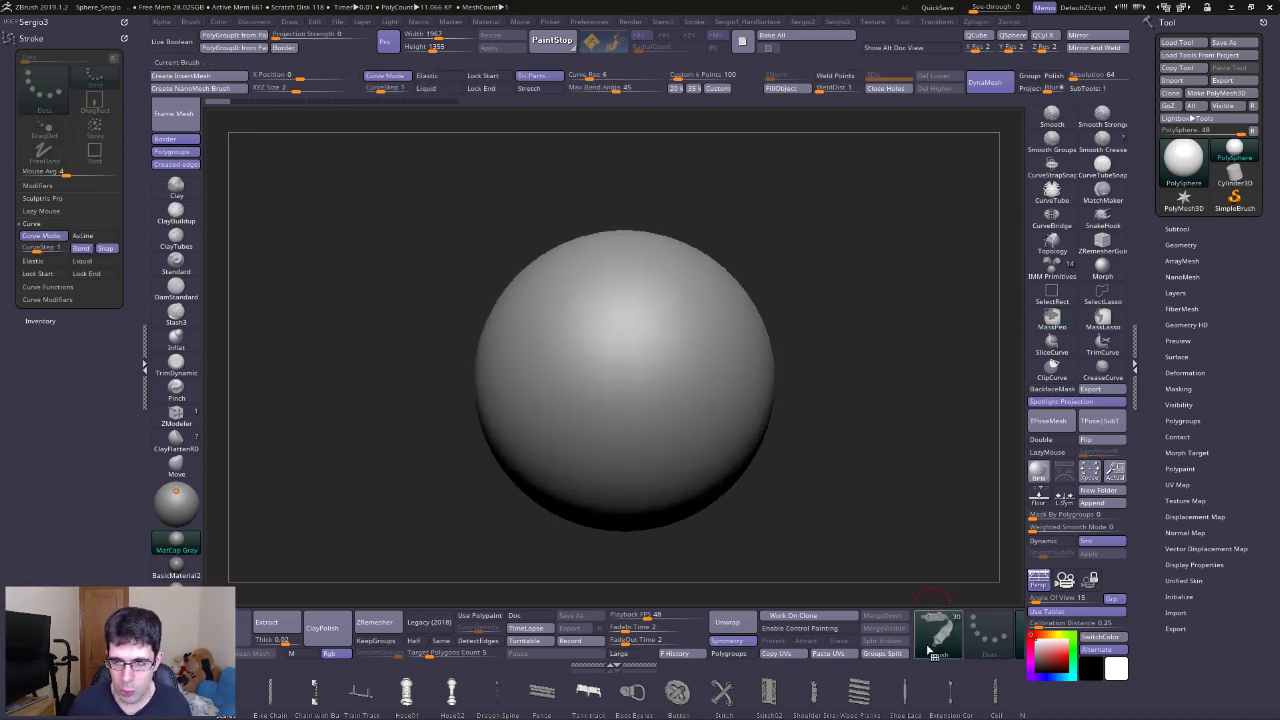
Pick the IMM Curve insert-mesh brush from the full brush library.
{"action": "left_click", "coordinate": [930, 650]}
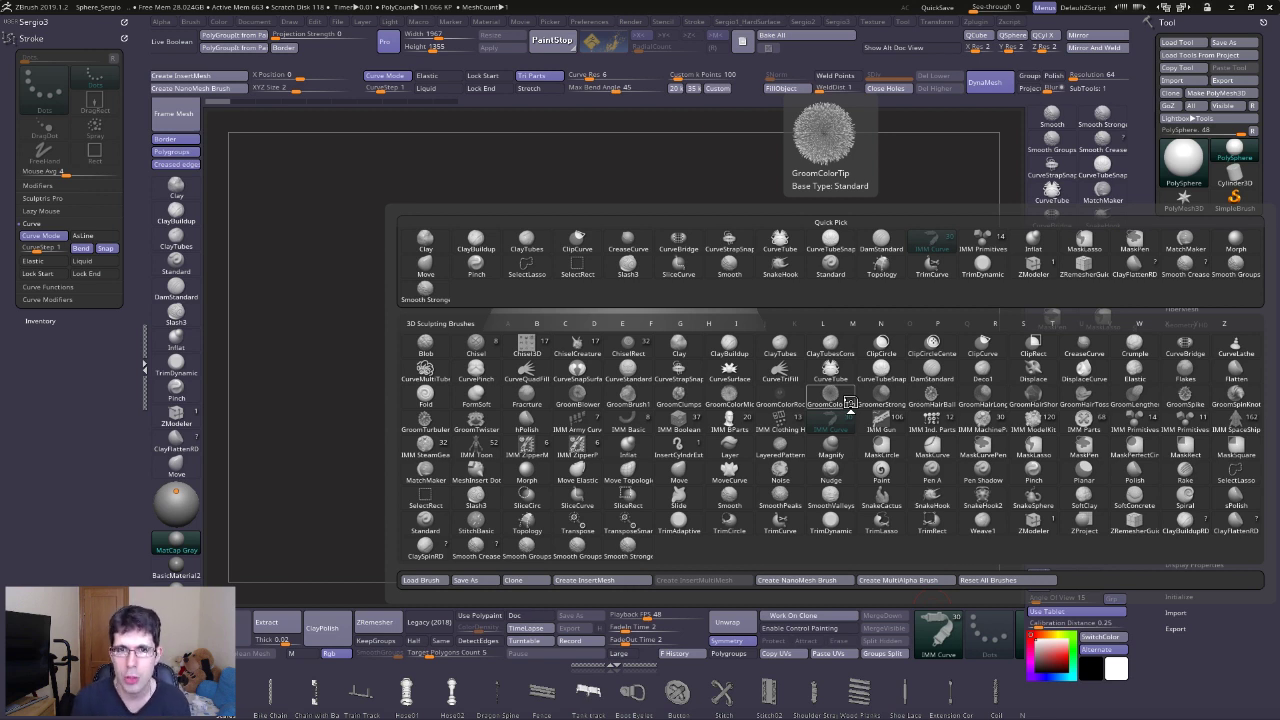
{"action": "left_click", "coordinate": [848, 404]}
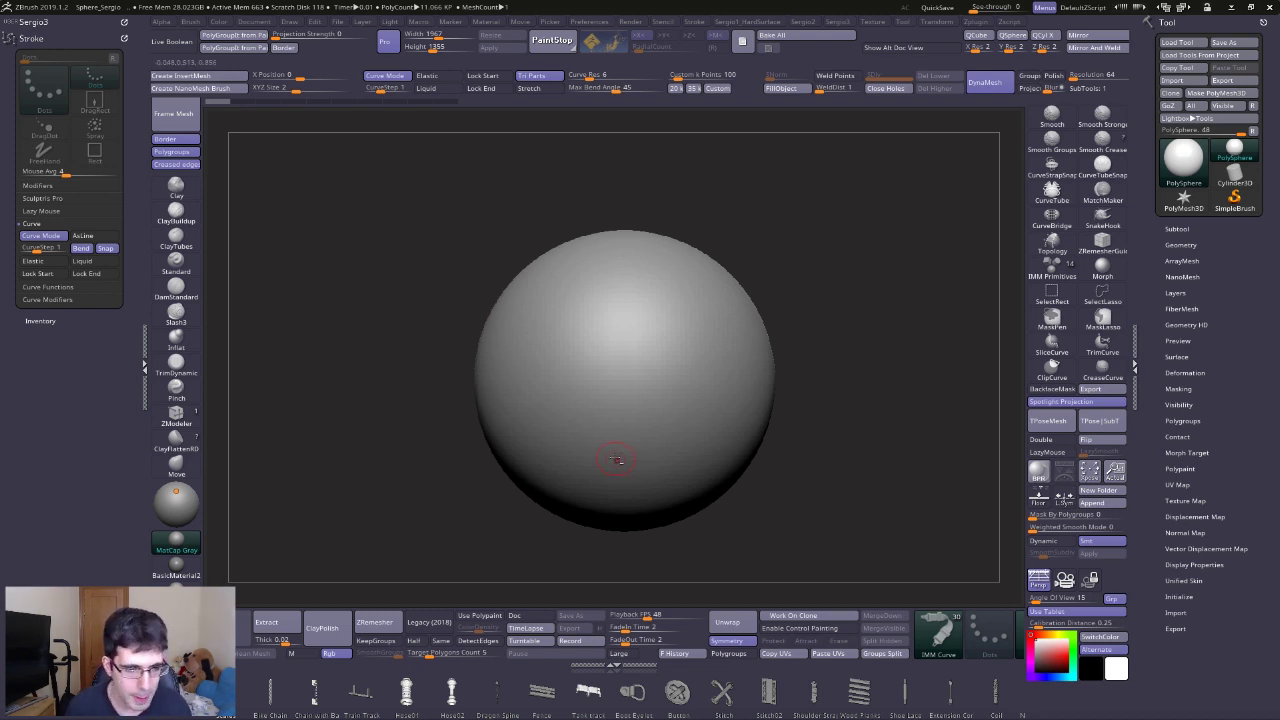
{"action": "right_click_drag", "start_coordinate": [608, 451], "coordinate": [579, 364], "text": "alt"}
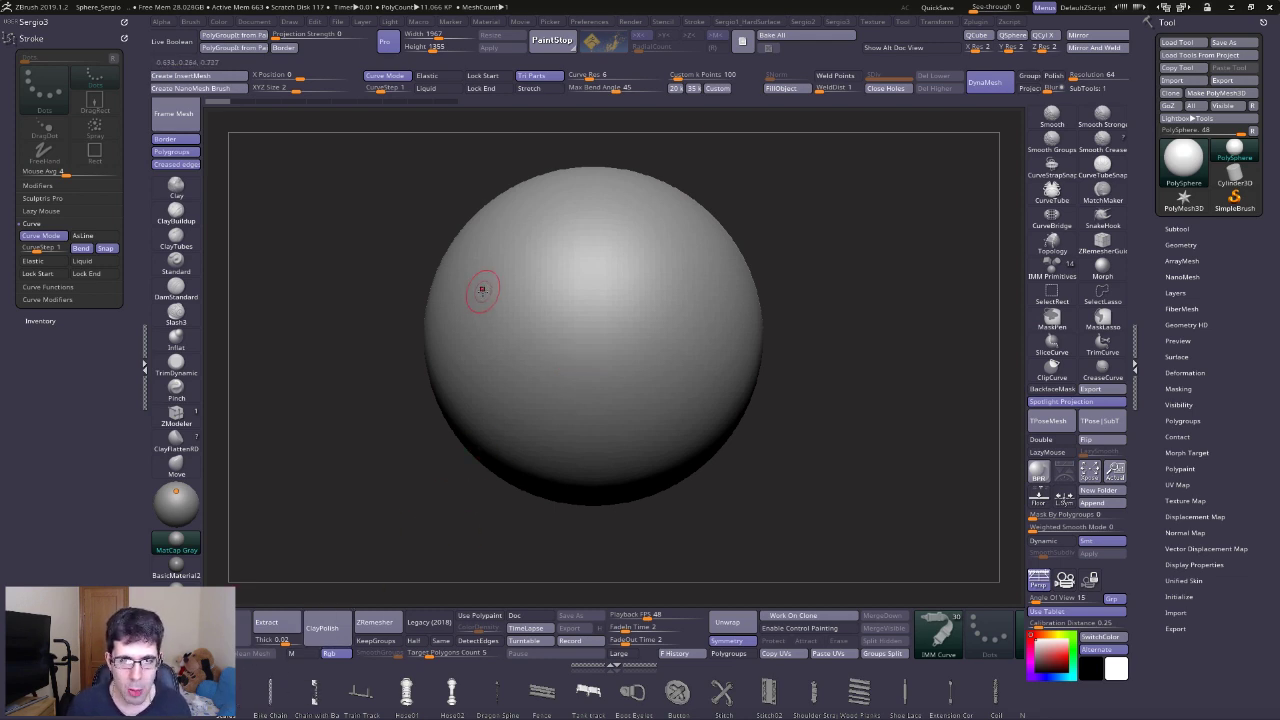
{"action": "left_click_drag", "start_coordinate": [482, 290], "coordinate": [885, 517]}
{"action": "left_click_drag", "start_coordinate": [946, 481], "coordinate": [828, 470]}
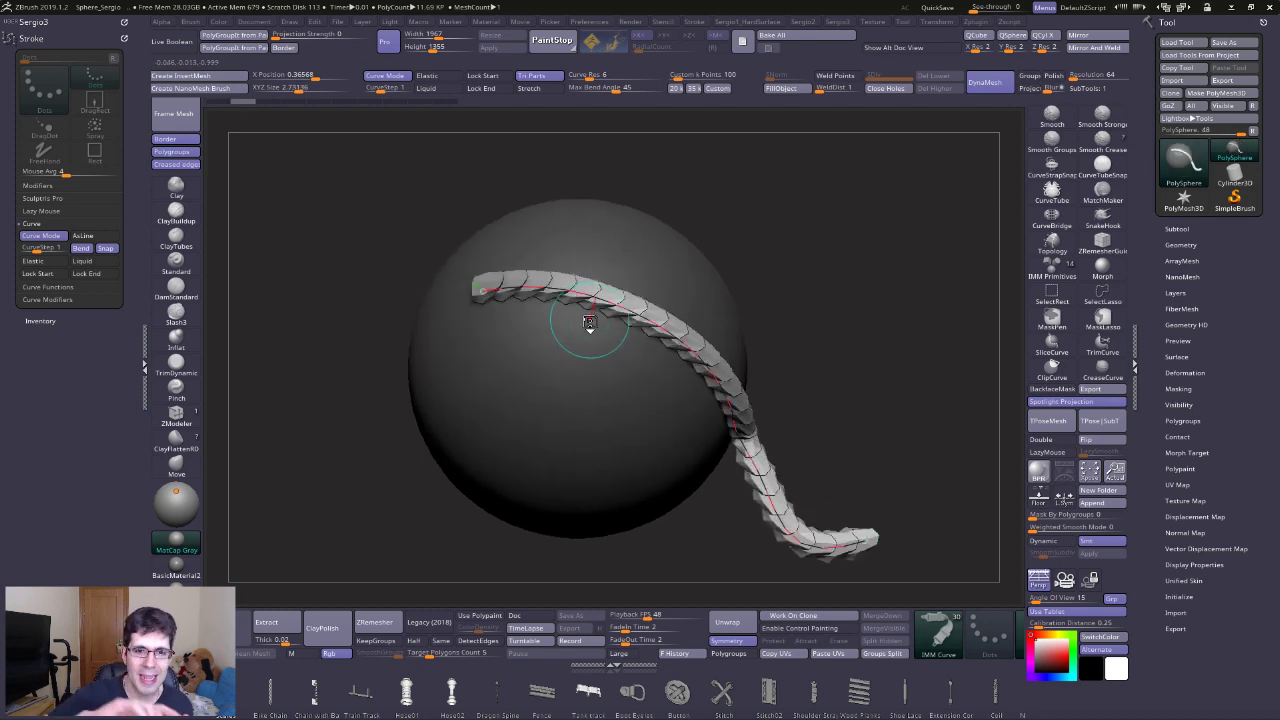
{"action": "left_click_drag", "start_coordinate": [583, 258], "coordinate": [600, 354]}
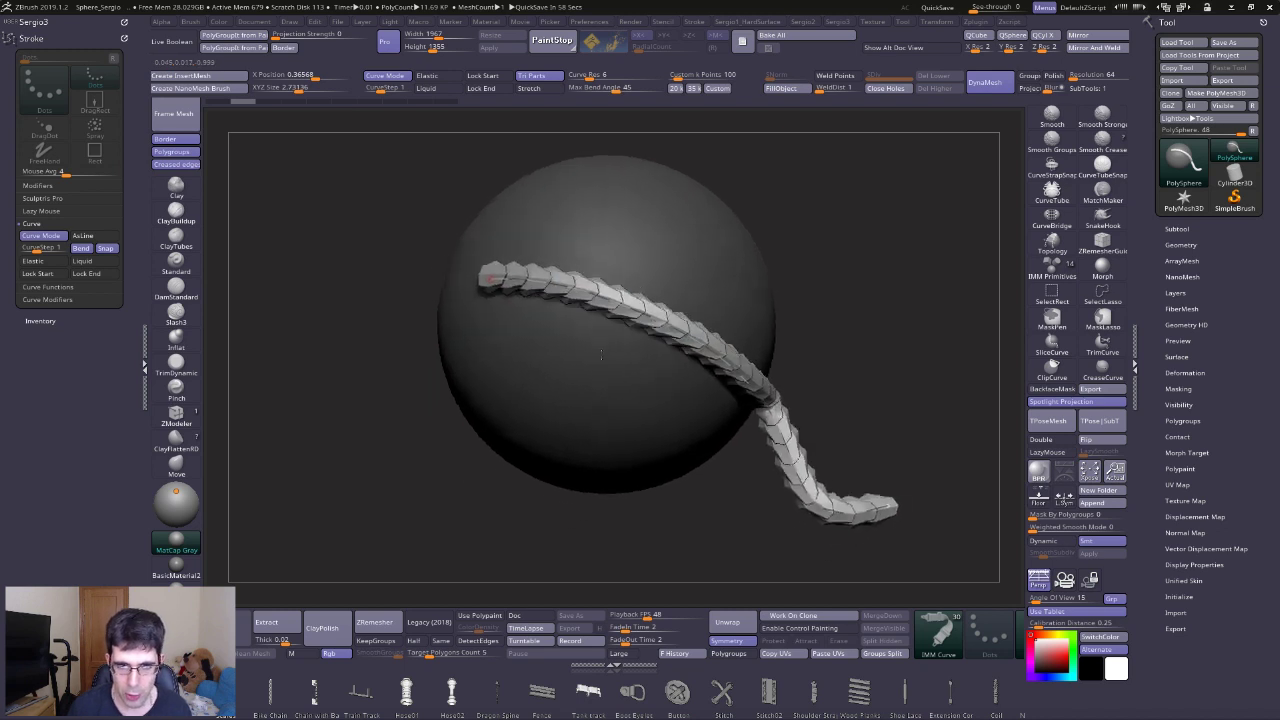
{"action": "key", "text": "ctrl+z"}
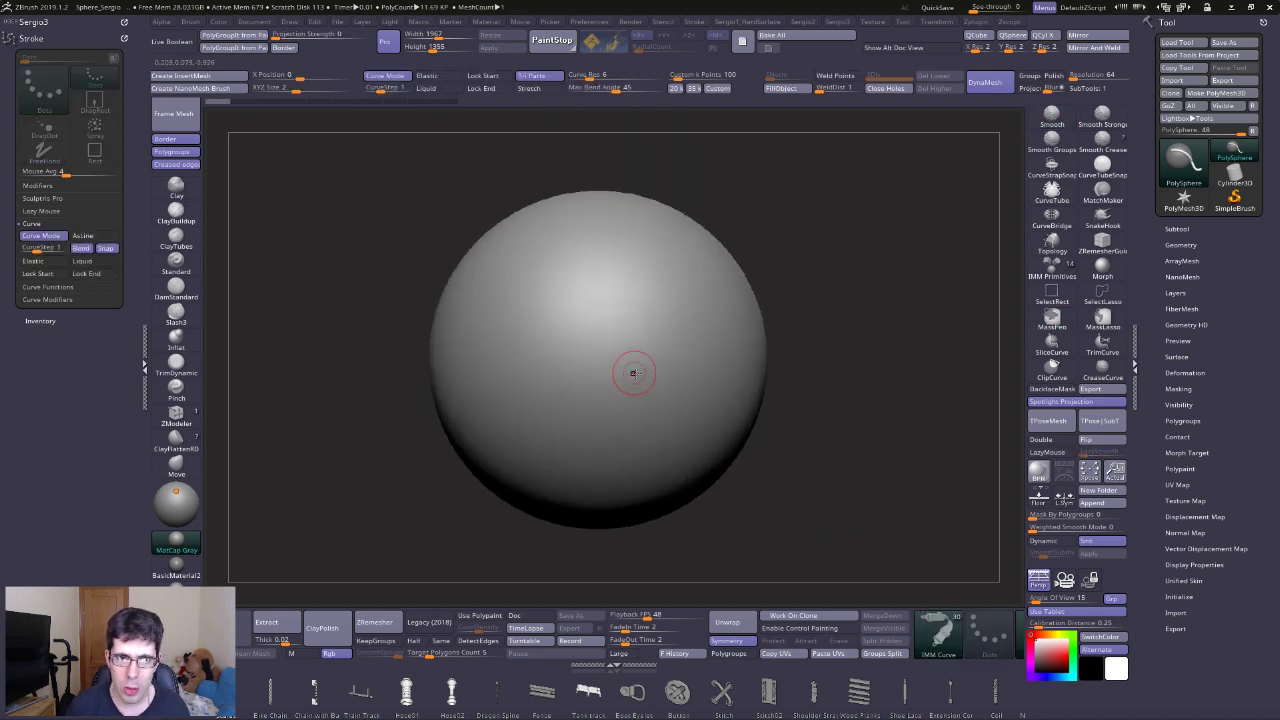
{"action": "key", "text": "ctrl+z"}
{"action": "mouse_move", "coordinate": [540, 343]}
{"action": "left_mouse_down"}
{"action": "mouse_move", "coordinate": [780, 375]}
{"action": "mouse_move", "coordinate": [437, 396]}
{"action": "left_mouse_up"}
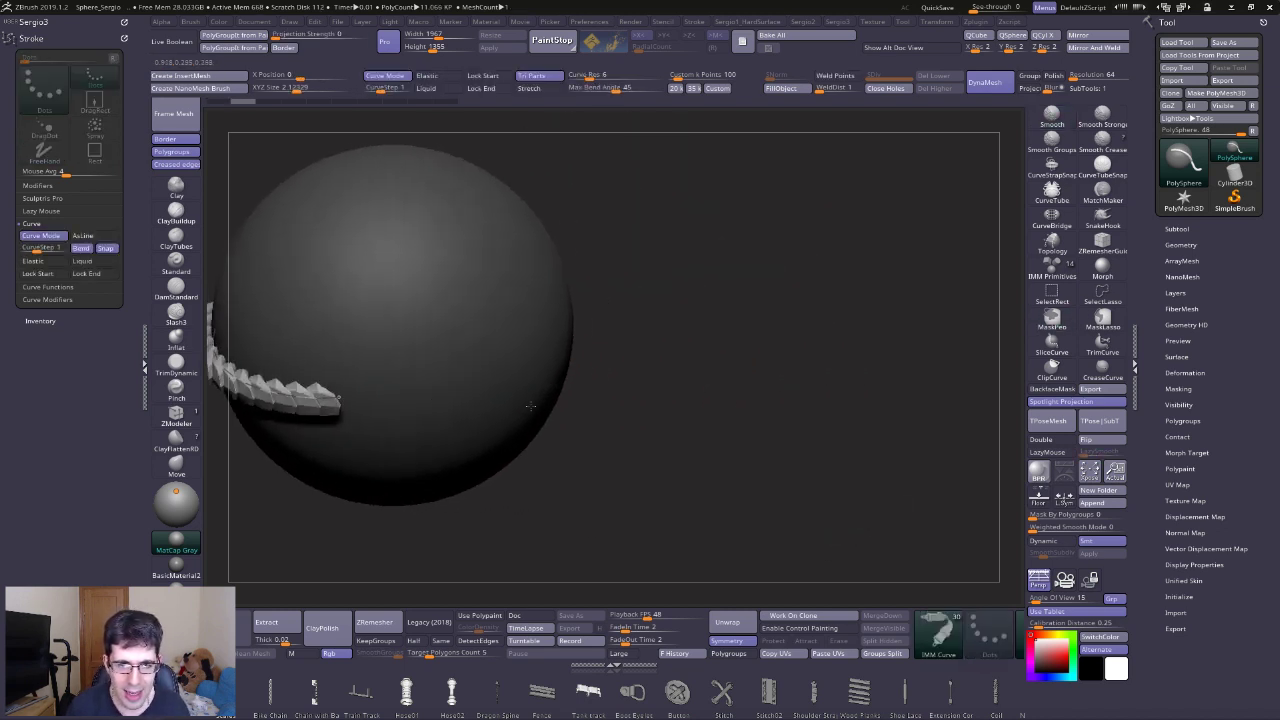
{"action": "left_click", "coordinate": [456, 402]}
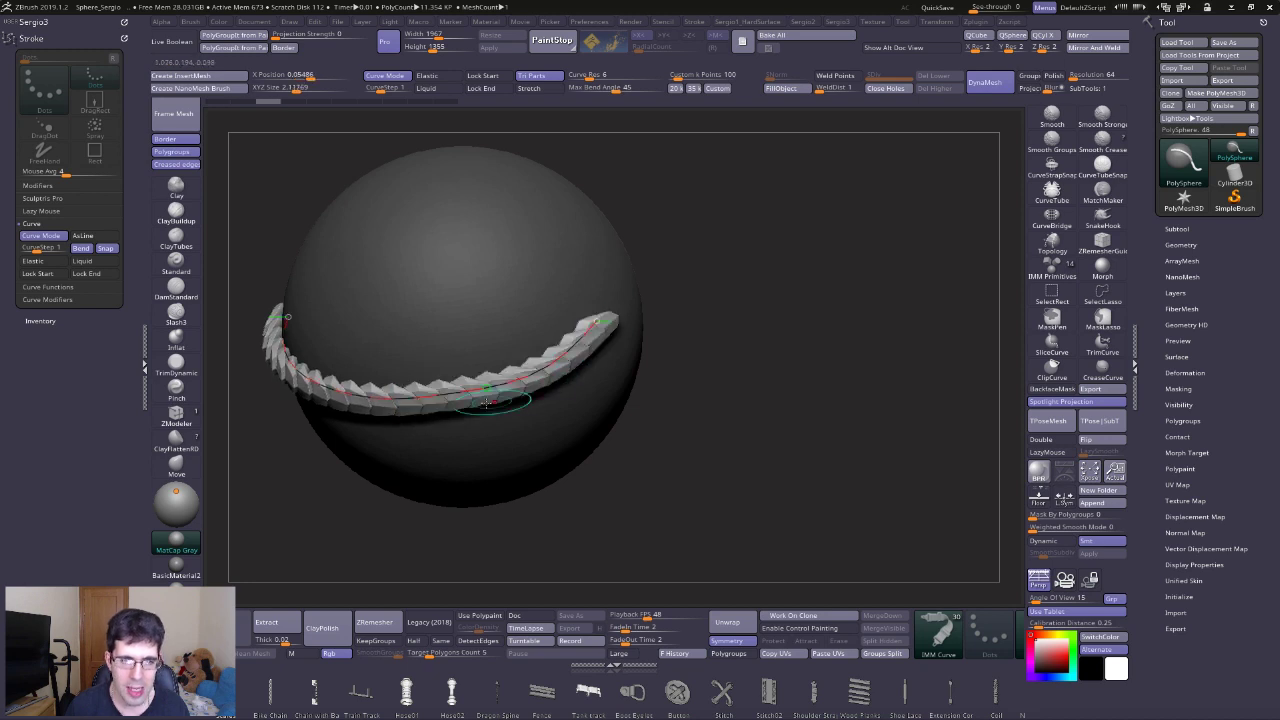
{"action": "mouse_move", "coordinate": [456, 404]}
{"action": "left_mouse_down"}
{"action": "mouse_move", "coordinate": [591, 366]}
{"action": "mouse_move", "coordinate": [551, 371]}
{"action": "left_mouse_up"}
{"action": "left_click", "coordinate": [591, 385]}
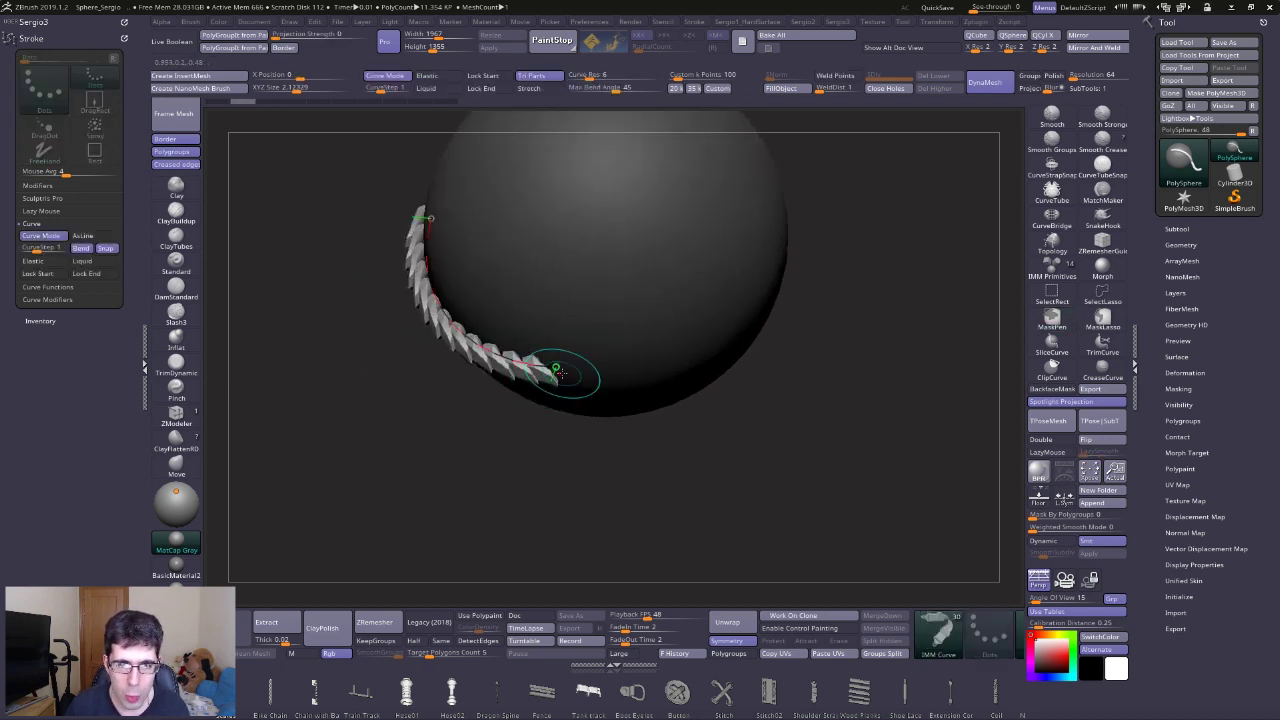
{"action": "mouse_move", "coordinate": [556, 370]}
{"action": "left_mouse_down"}
{"action": "mouse_move", "coordinate": [659, 354]}
{"action": "mouse_move", "coordinate": [677, 366]}
{"action": "mouse_move", "coordinate": [651, 358]}
{"action": "left_mouse_up"}
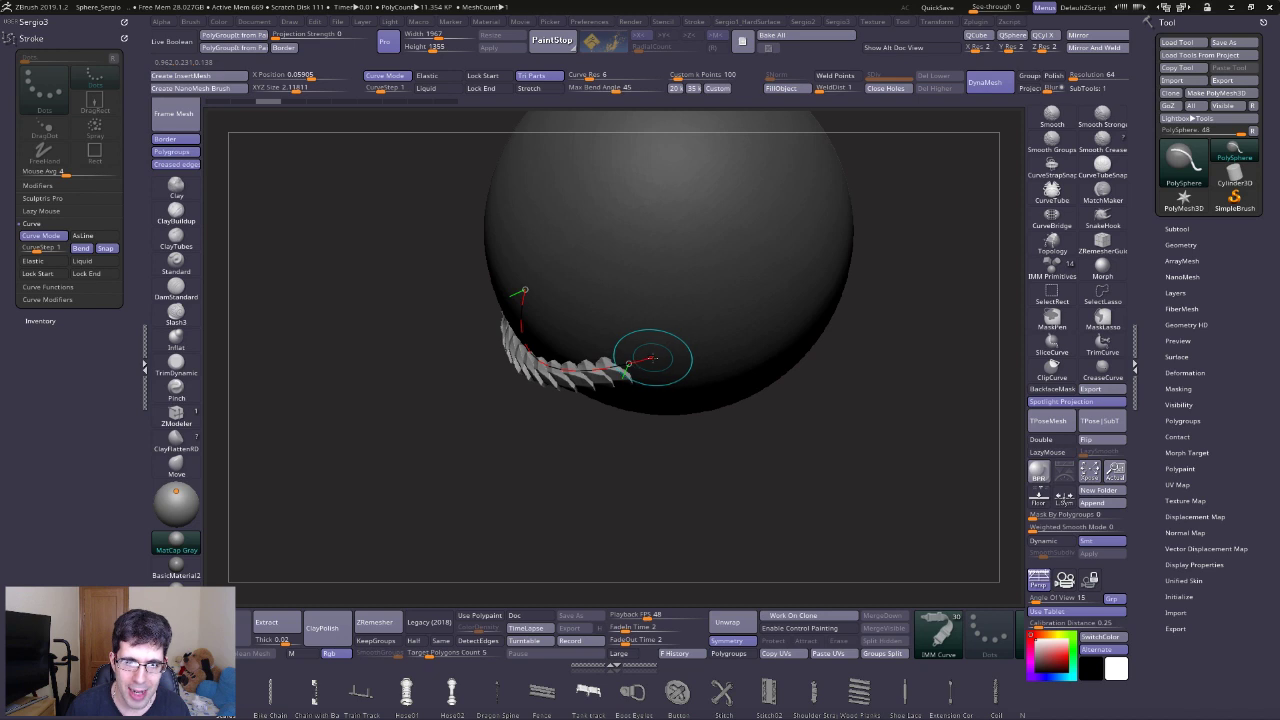
{"action": "left_click_drag", "start_coordinate": [651, 358], "coordinate": [815, 220]}
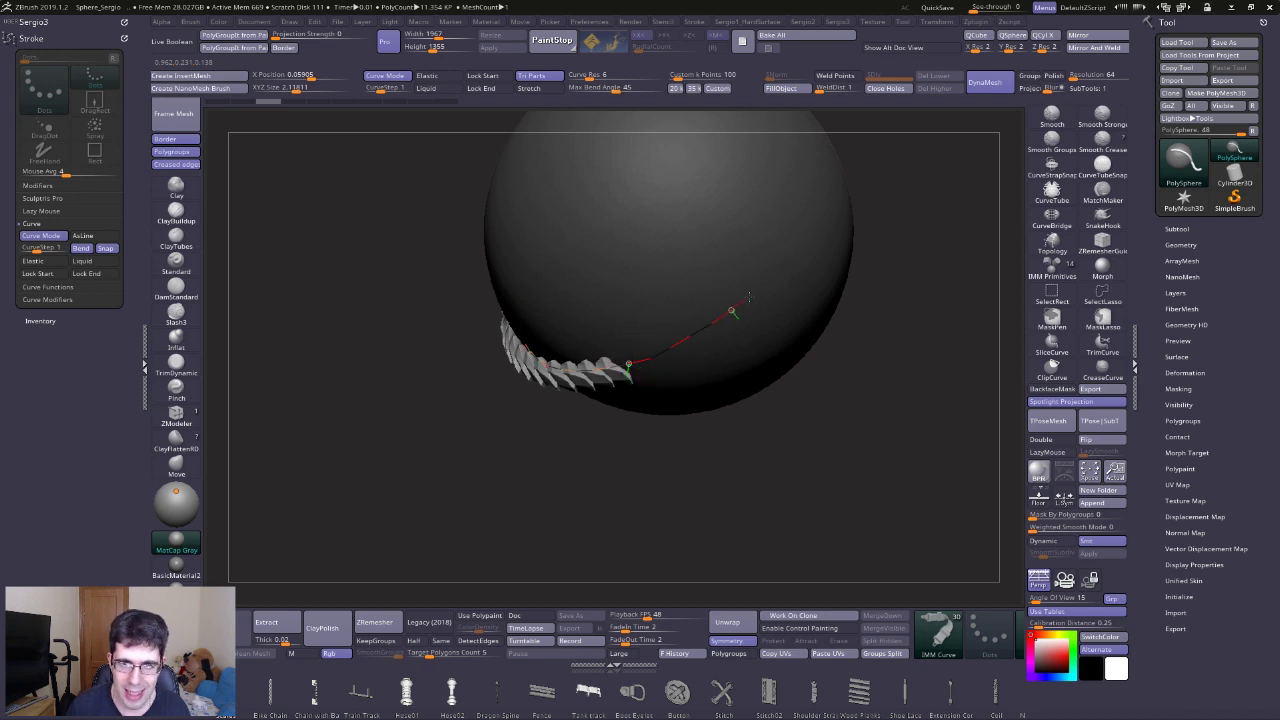
{"action": "left_click_drag", "start_coordinate": [668, 371], "coordinate": [700, 370]}
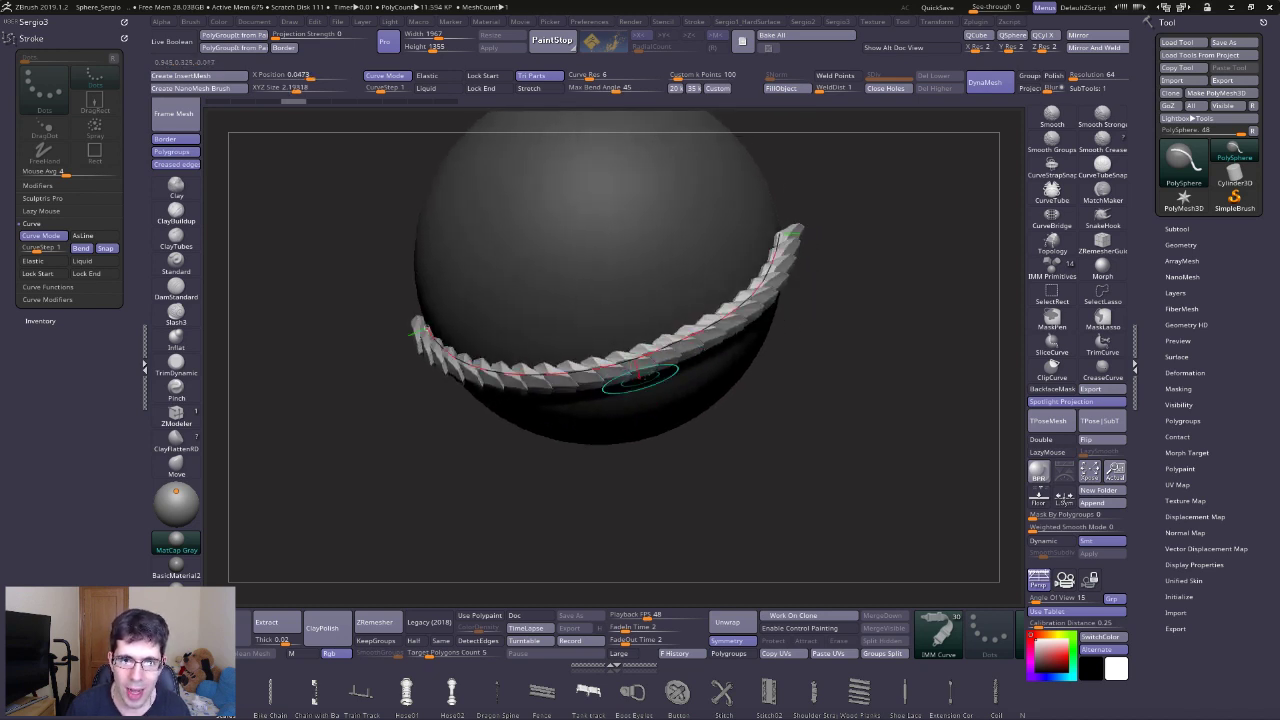
{"action": "left_click_drag", "start_coordinate": [705, 318], "coordinate": [620, 375]}
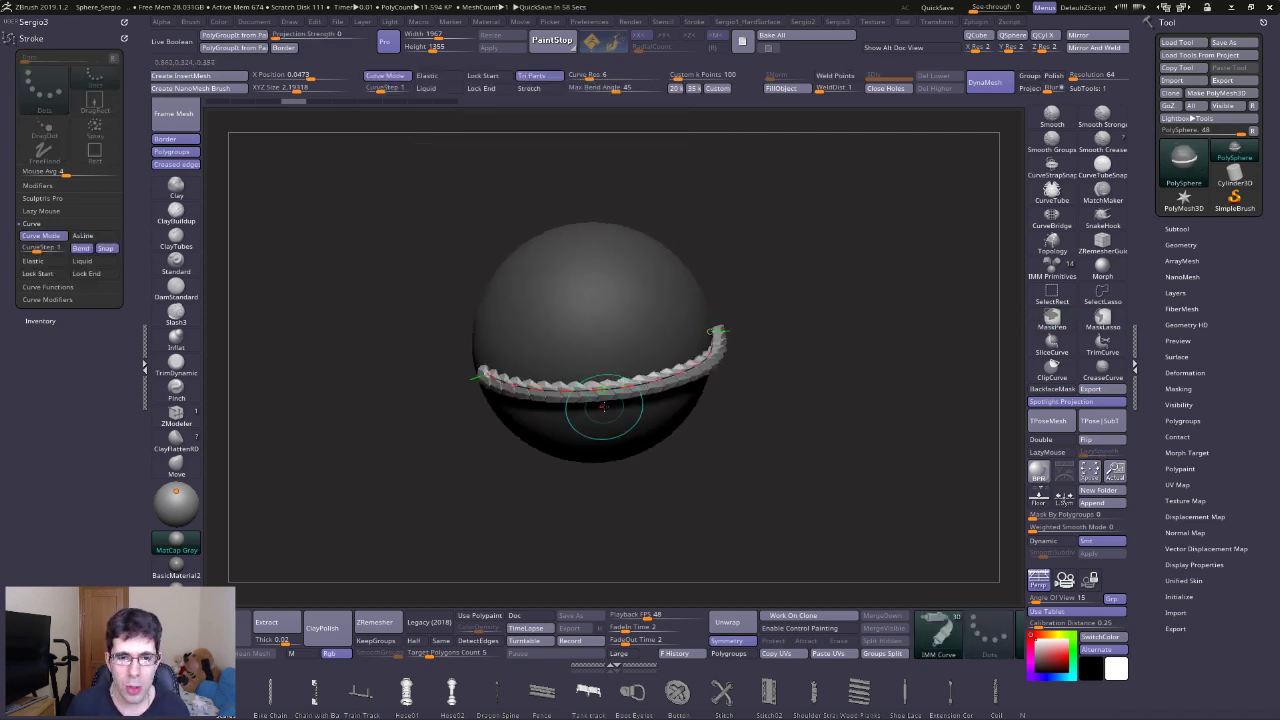
{"action": "left_click_drag", "start_coordinate": [613, 405], "coordinate": [633, 405]}
{"action": "key", "text": "ctrl+z"}
{"action": "key", "text": "ctrl+z"}
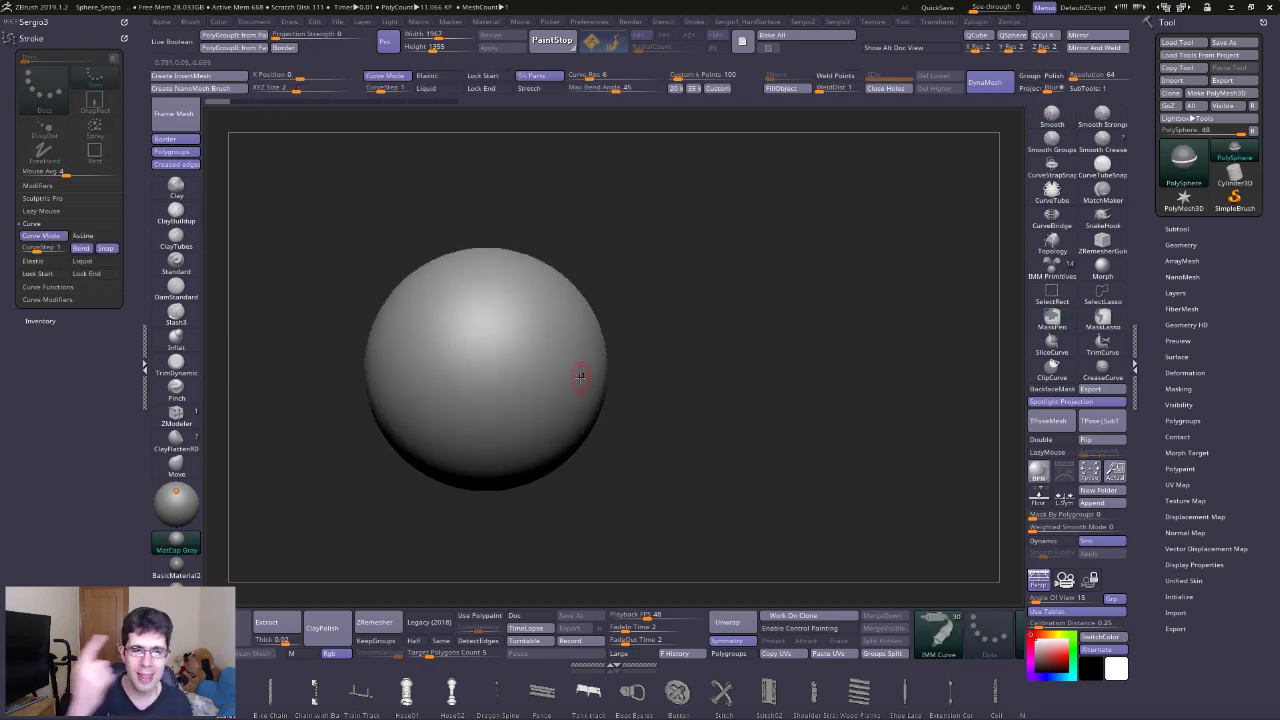
{"action": "mouse_move", "coordinate": [572, 377]}
{"action": "right_mouse_down"}
{"action": "mouse_move", "coordinate": [549, 347]}
{"action": "mouse_move", "coordinate": [569, 366]}
{"action": "mouse_move", "coordinate": [553, 385]}
{"action": "right_mouse_up"}
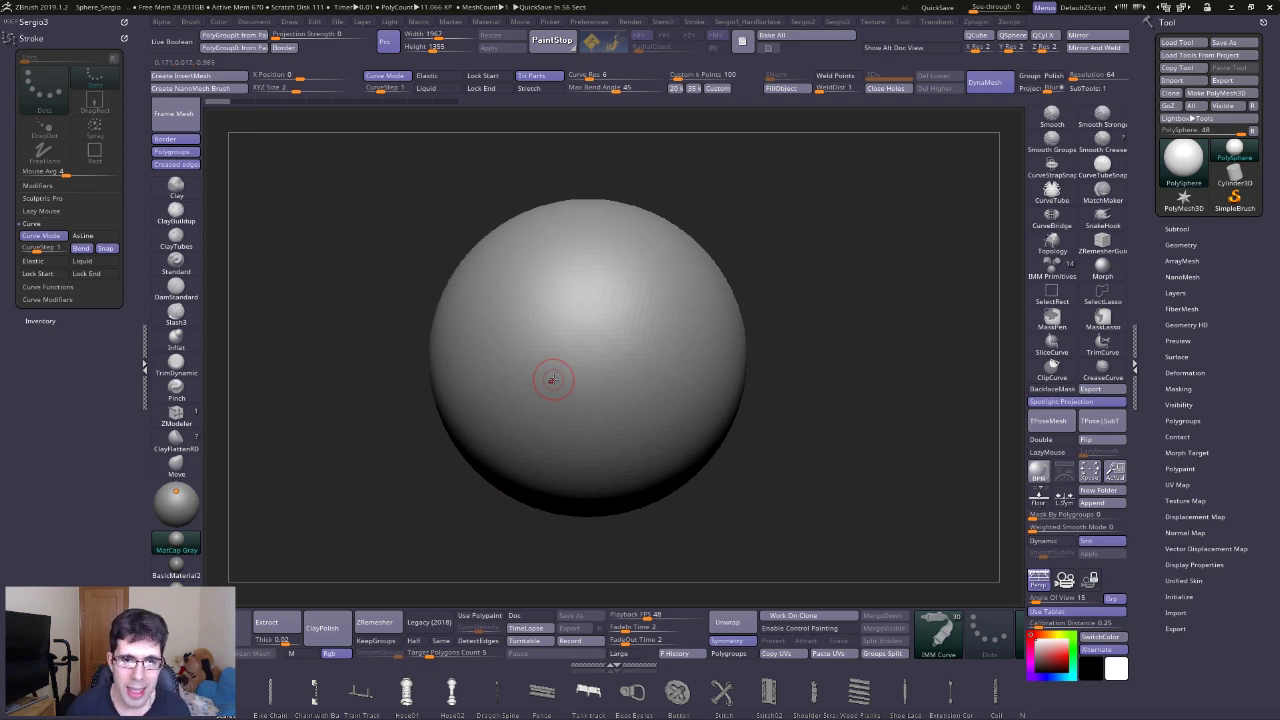
Draw a curve strip across the sphere's middle, inspect the spiked ring, and undo it.
{"action": "right_click_drag", "start_coordinate": [552, 379], "coordinate": [571, 363], "text": "alt"}
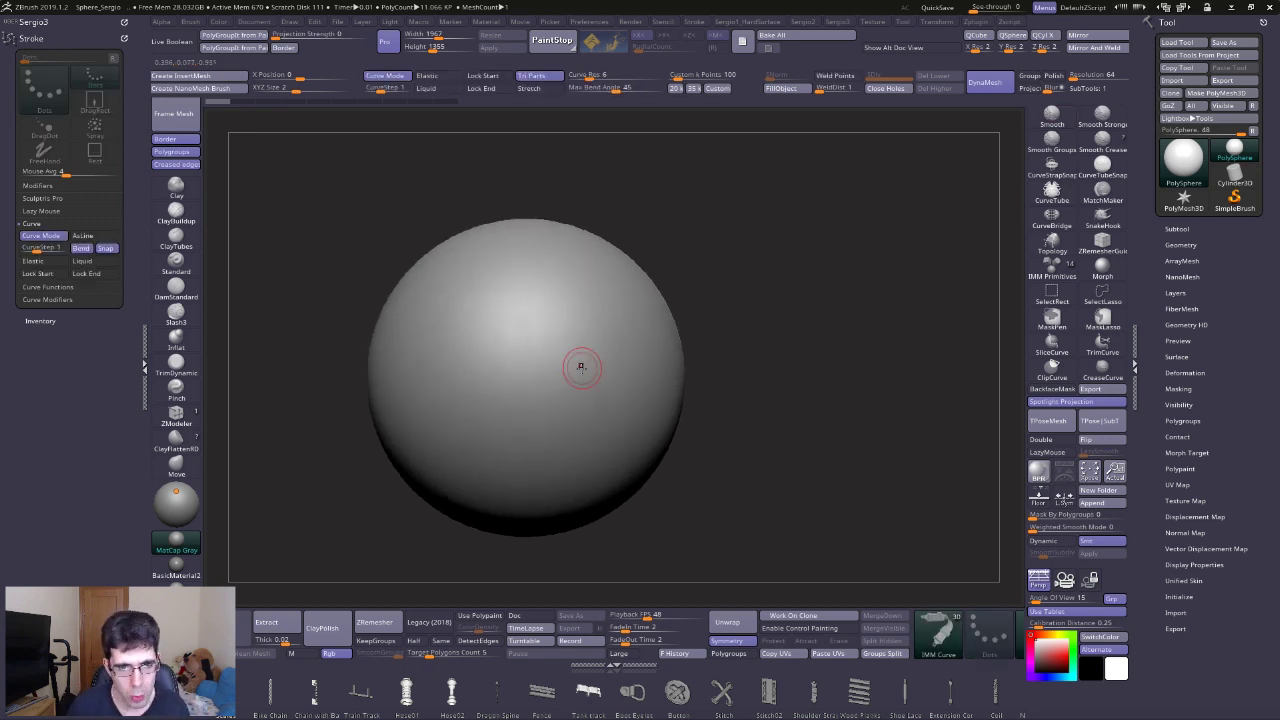
{"action": "right_click_drag", "start_coordinate": [563, 380], "coordinate": [580, 378], "text": "alt"}
{"action": "left_click_drag", "start_coordinate": [431, 378], "coordinate": [610, 369]}
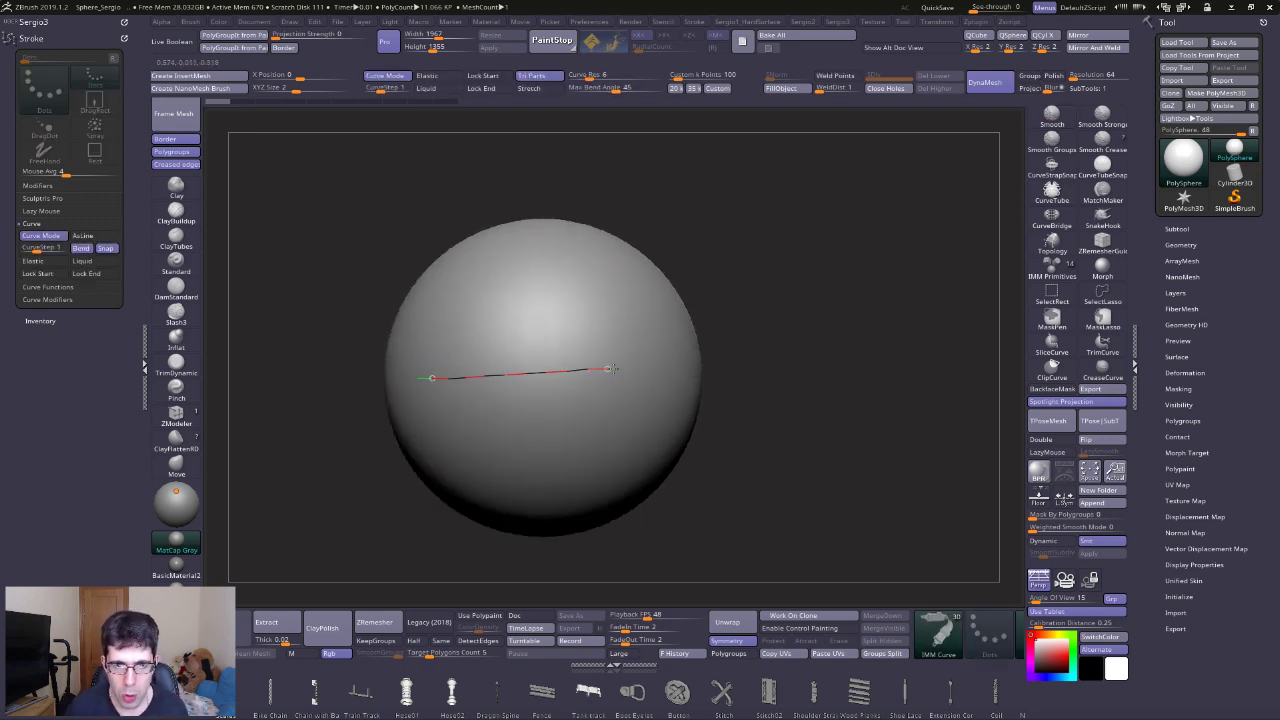
{"action": "mouse_move", "coordinate": [622, 369]}
{"action": "left_mouse_down"}
{"action": "mouse_move", "coordinate": [758, 367]}
{"action": "mouse_move", "coordinate": [800, 397]}
{"action": "mouse_move", "coordinate": [829, 534]}
{"action": "mouse_move", "coordinate": [838, 436]}
{"action": "mouse_move", "coordinate": [816, 424]}
{"action": "mouse_move", "coordinate": [670, 487]}
{"action": "mouse_move", "coordinate": [663, 514]}
{"action": "mouse_move", "coordinate": [523, 406]}
{"action": "left_mouse_up"}
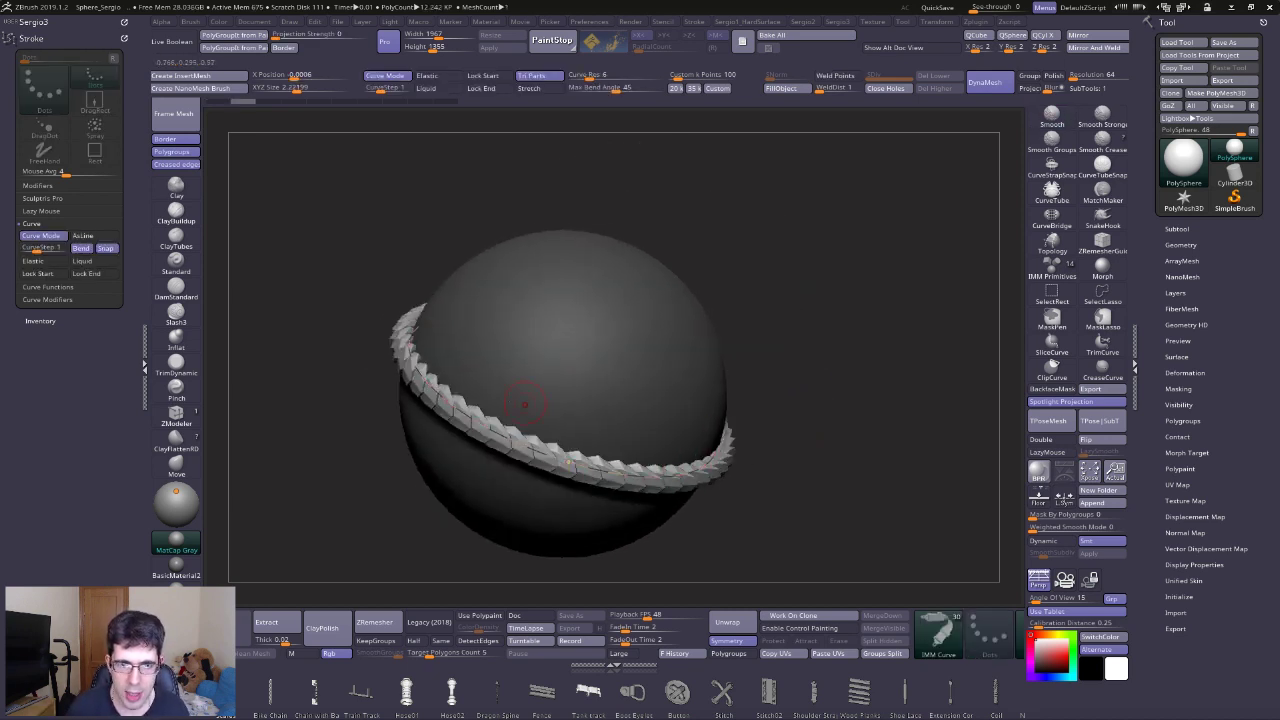
{"action": "mouse_move", "coordinate": [571, 457]}
{"action": "left_mouse_down"}
{"action": "mouse_move", "coordinate": [598, 492]}
{"action": "mouse_move", "coordinate": [640, 430]}
{"action": "mouse_move", "coordinate": [660, 470]}
{"action": "mouse_move", "coordinate": [681, 456]}
{"action": "mouse_move", "coordinate": [674, 438]}
{"action": "left_mouse_up"}
{"action": "key", "text": "ctrl+z"}
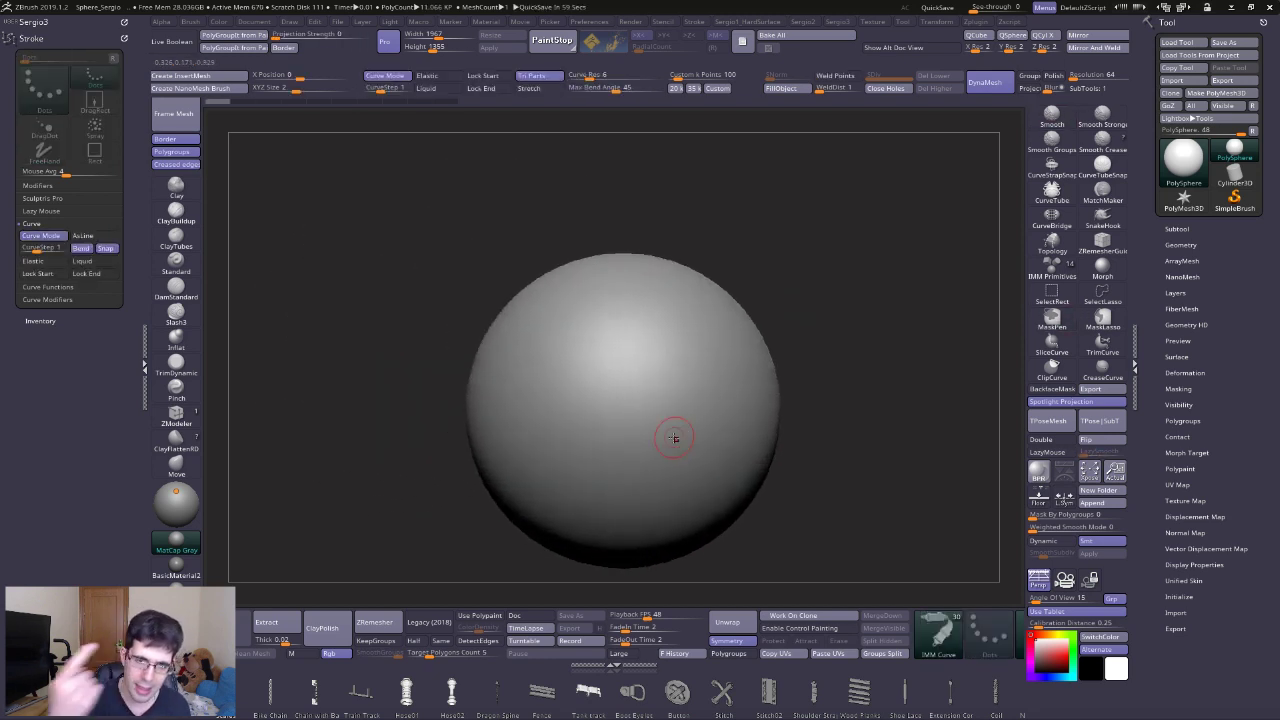
Redraw the ring around the sphere's middle twice, undoing each attempt.
{"action": "left_click_drag", "start_coordinate": [557, 442], "coordinate": [951, 423]}
{"action": "left_click_drag", "start_coordinate": [799, 520], "coordinate": [780, 505]}
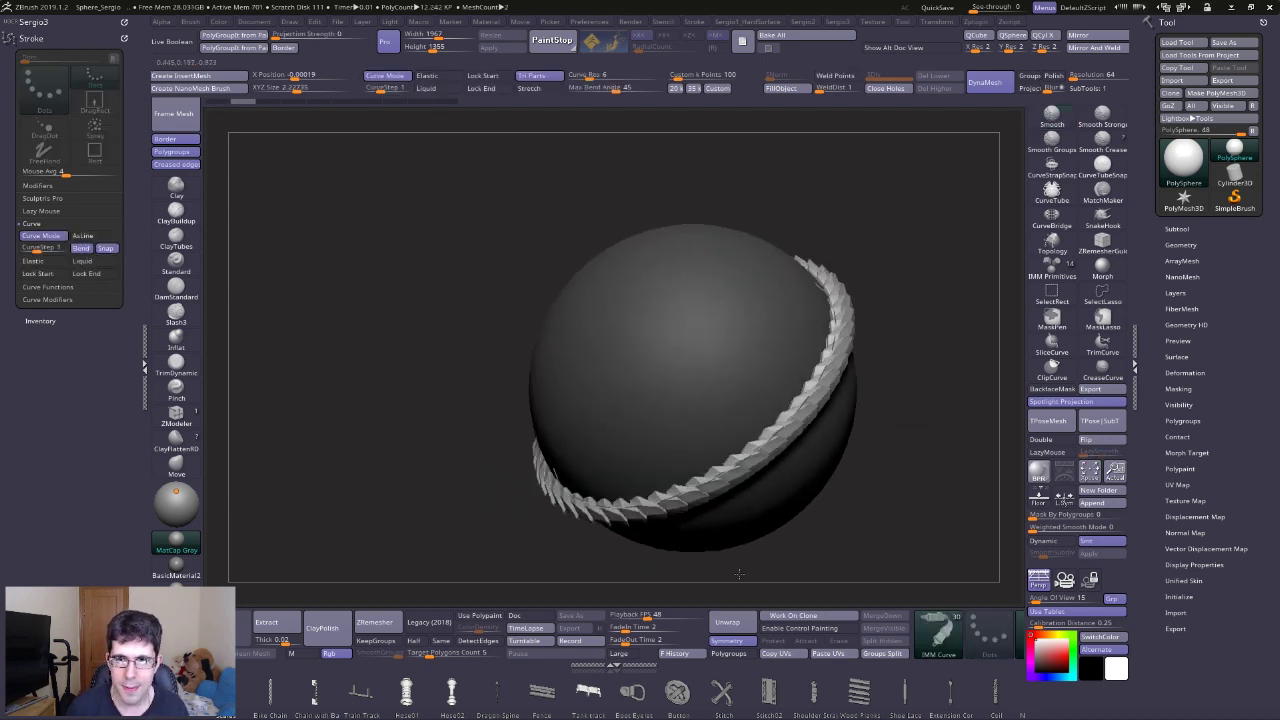
{"action": "key", "text": "ctrl+z"}
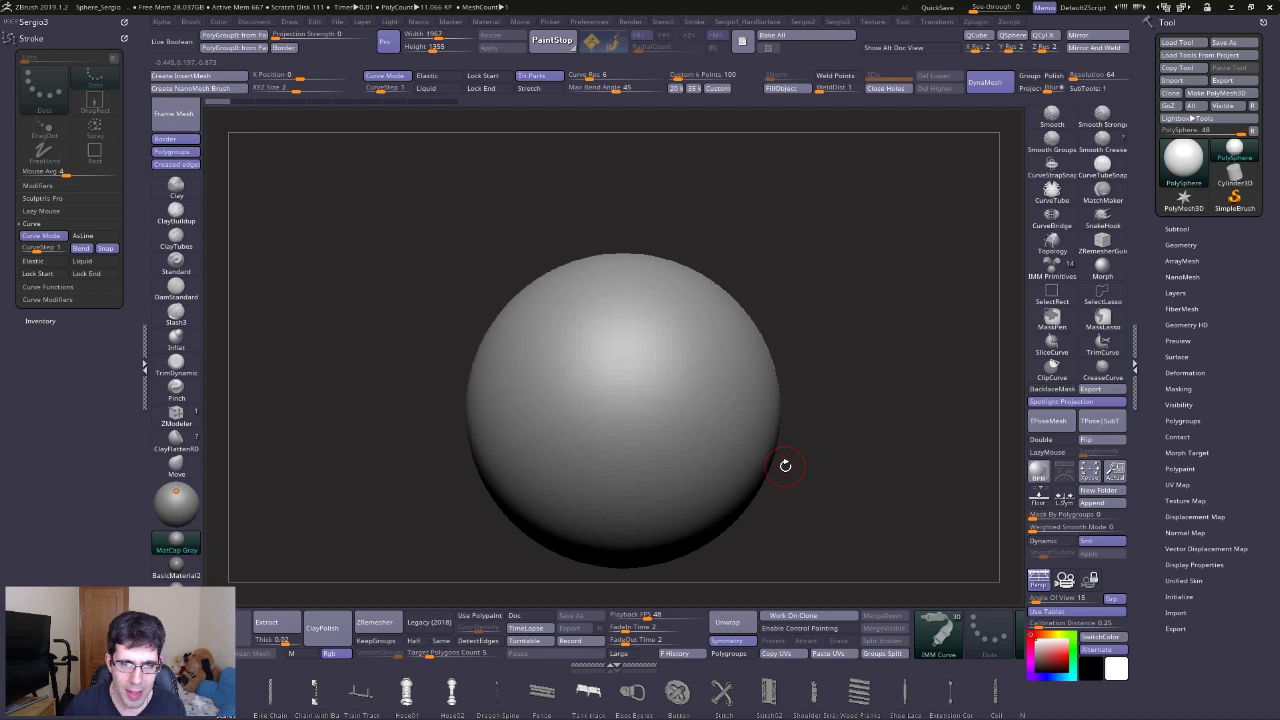
{"action": "mouse_move", "coordinate": [560, 460]}
{"action": "left_mouse_down"}
{"action": "mouse_move", "coordinate": [1000, 433]}
{"action": "mouse_move", "coordinate": [954, 406]}
{"action": "mouse_move", "coordinate": [908, 349]}
{"action": "mouse_move", "coordinate": [914, 403]}
{"action": "mouse_move", "coordinate": [926, 405]}
{"action": "mouse_move", "coordinate": [857, 400]}
{"action": "mouse_move", "coordinate": [863, 371]}
{"action": "mouse_move", "coordinate": [886, 399]}
{"action": "left_mouse_up"}
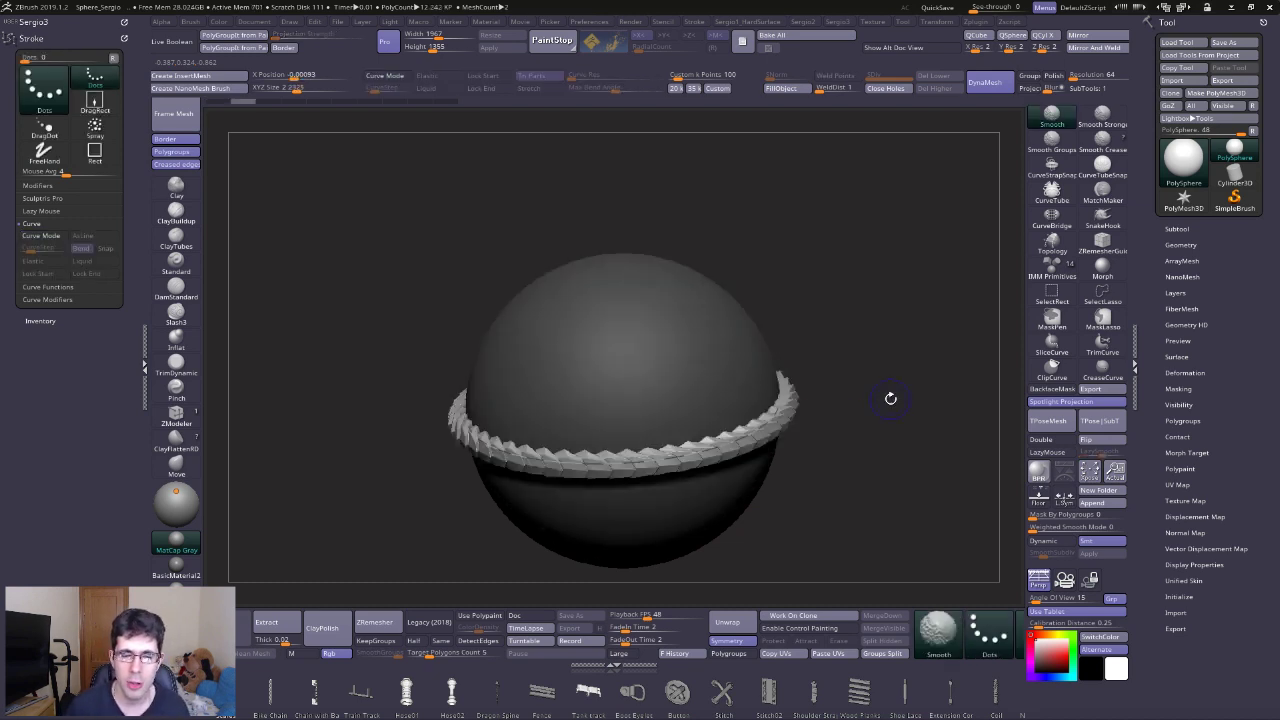
{"action": "key", "text": "ctrl+z"}
{"action": "key", "text": "ctrl+z"}
Show the polygroup wireframe and choose the SliceCurve brush from the selection brushes.
{"action": "key", "text": "shift+f"}
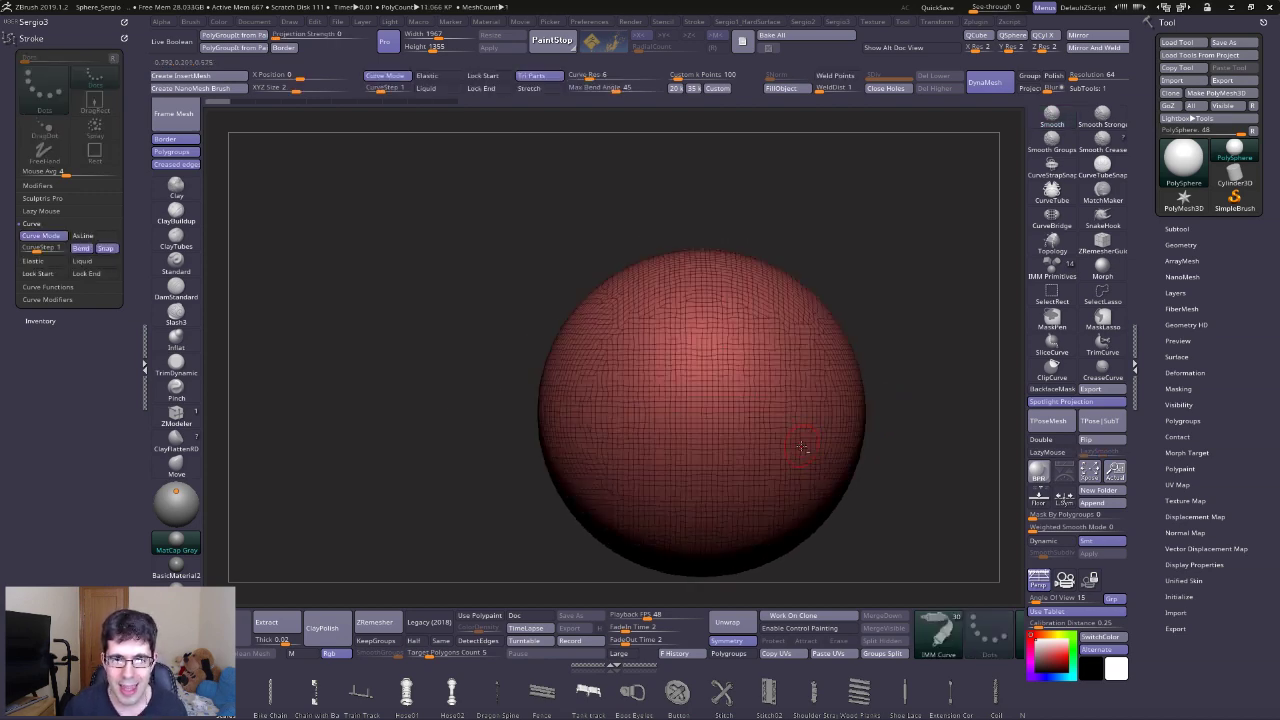
{"action": "left_click_drag", "start_coordinate": [870, 460], "coordinate": [804, 365], "text": "alt"}
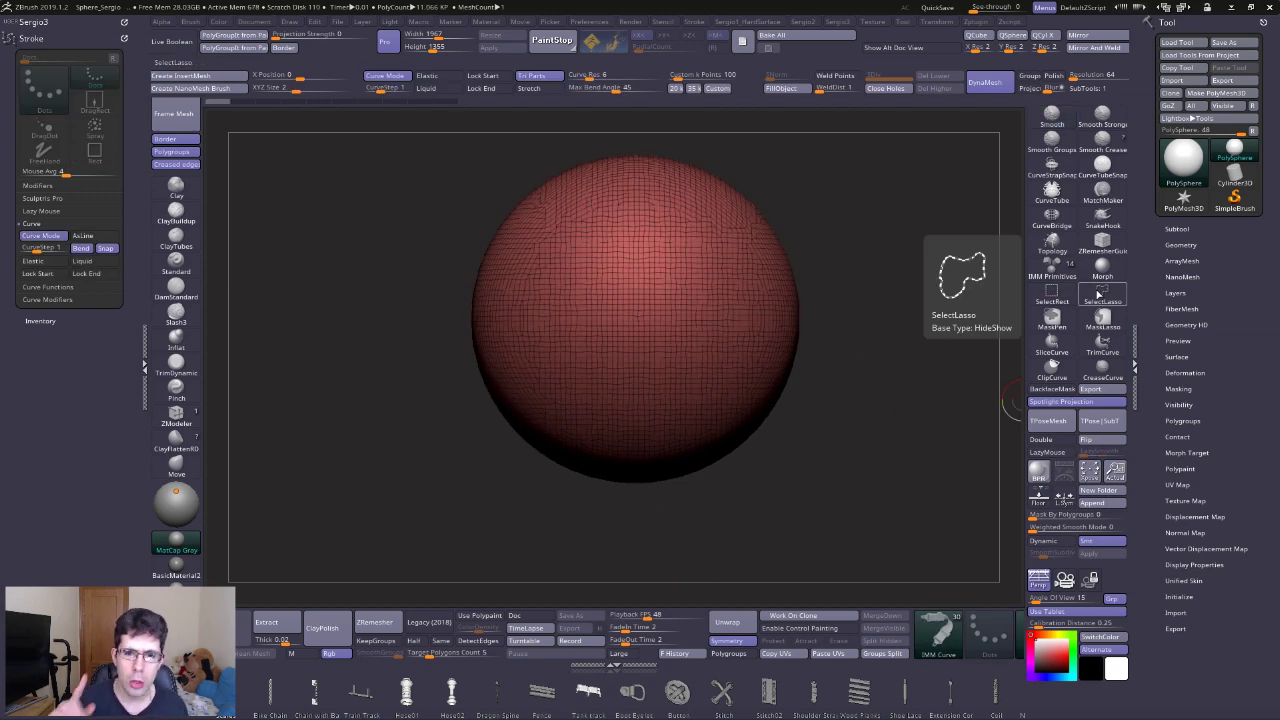
{"action": "left_click", "coordinate": [1052, 292]}
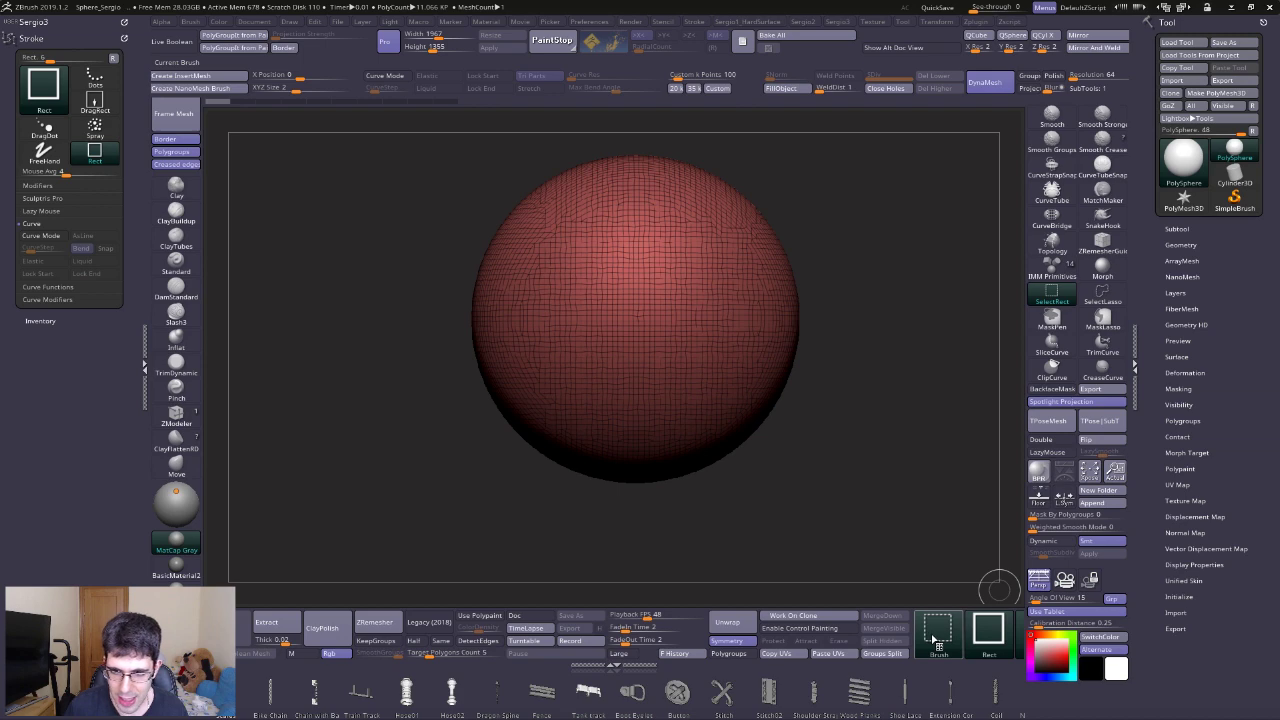
{"action": "left_click", "coordinate": [938, 635]}
{"action": "left_click", "coordinate": [862, 552]}
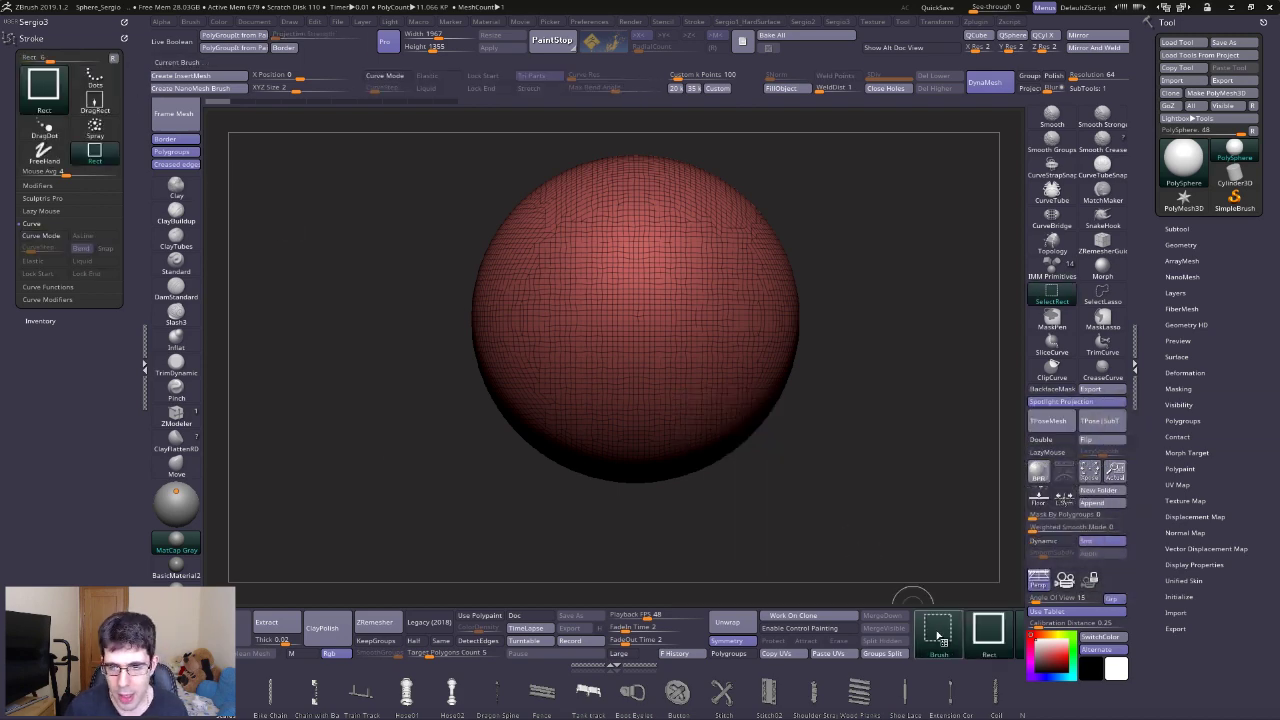
{"action": "left_click", "coordinate": [938, 632], "text": "ctrl+shift"}
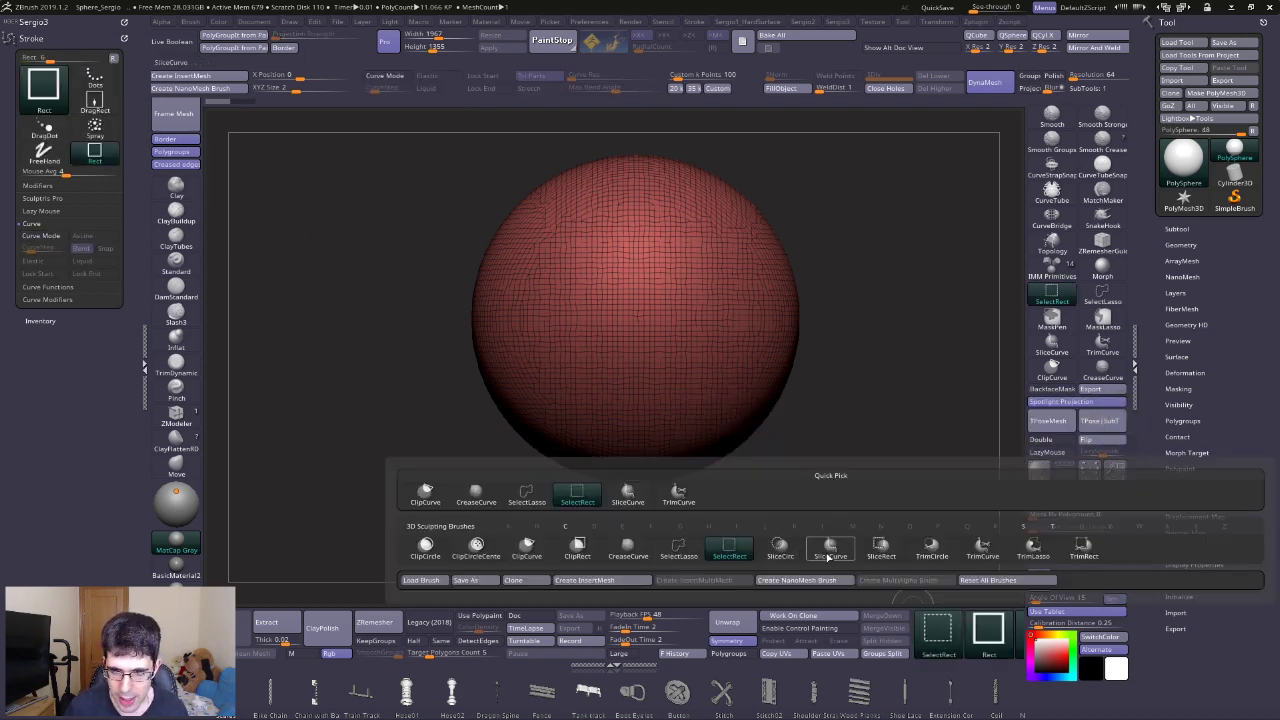
{"action": "left_click", "coordinate": [830, 548]}
Slice the sphere into two polygroups along a drawn line and view the result.
{"action": "left_click_drag", "start_coordinate": [395, 220], "coordinate": [988, 465], "text": "ctrl+shift"}
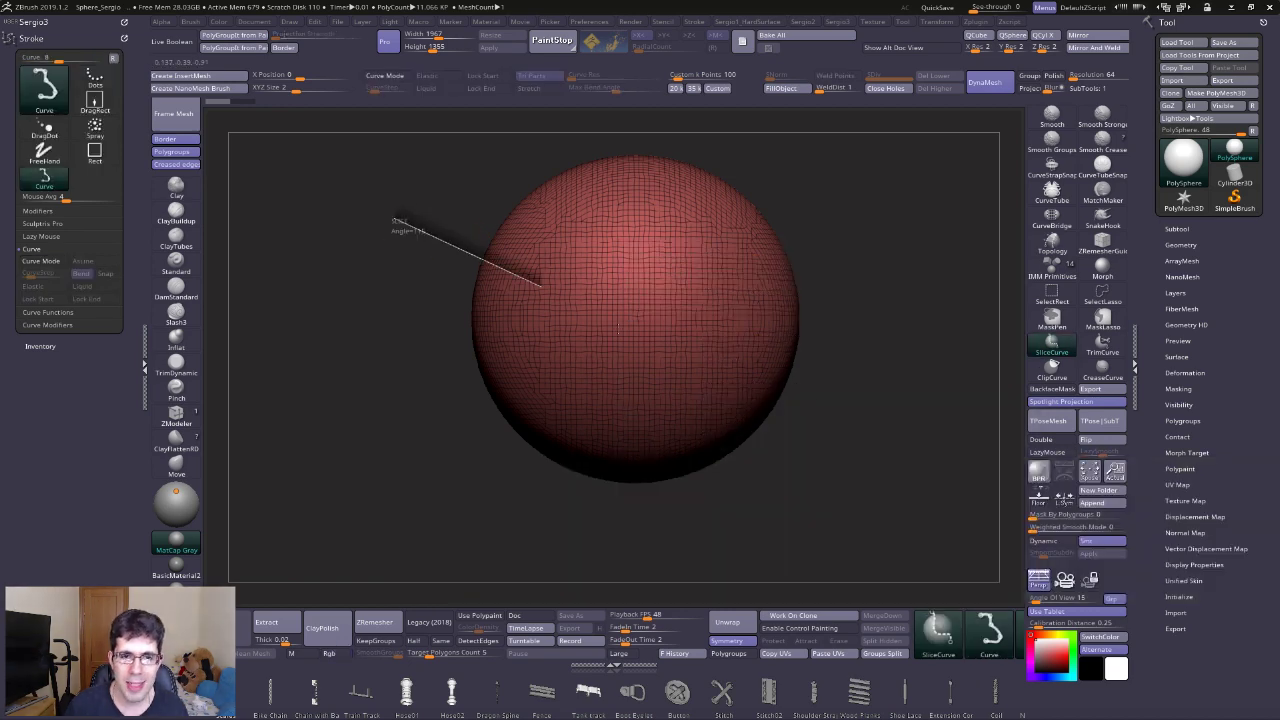
{"action": "left_click_drag", "start_coordinate": [988, 465], "coordinate": [971, 463]}
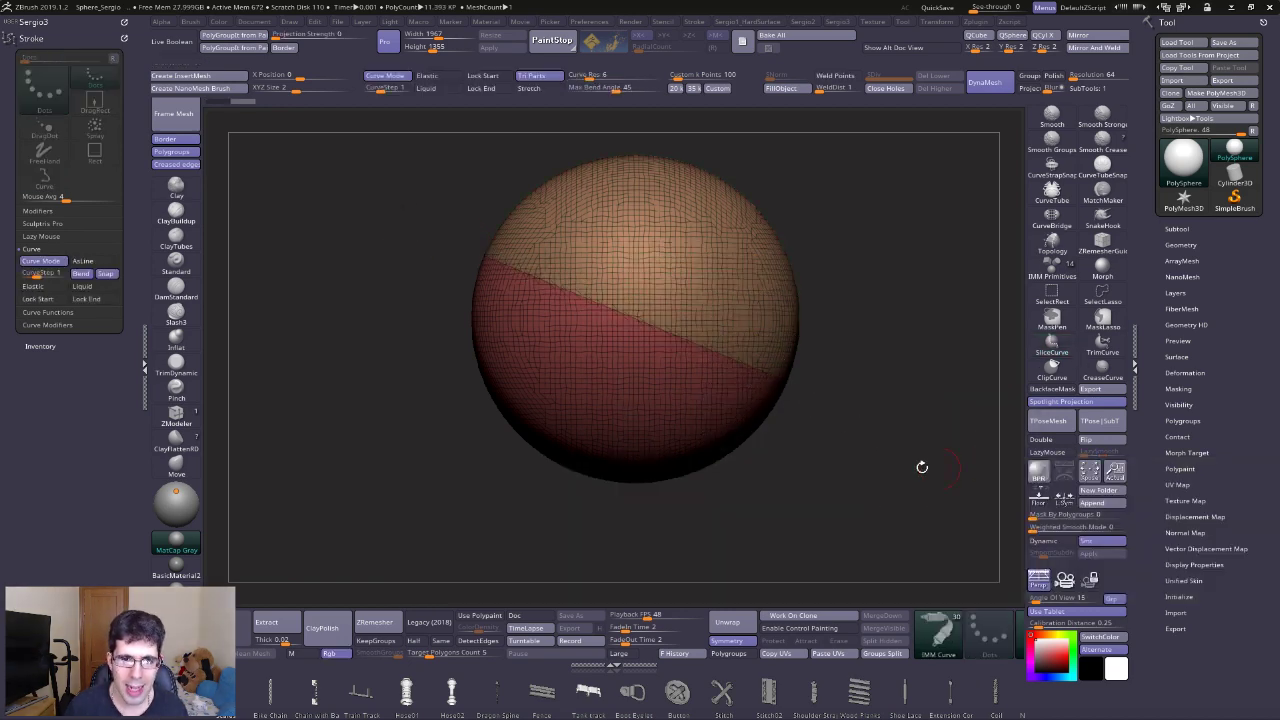
{"action": "right_click_drag", "start_coordinate": [723, 393], "coordinate": [601, 371]}
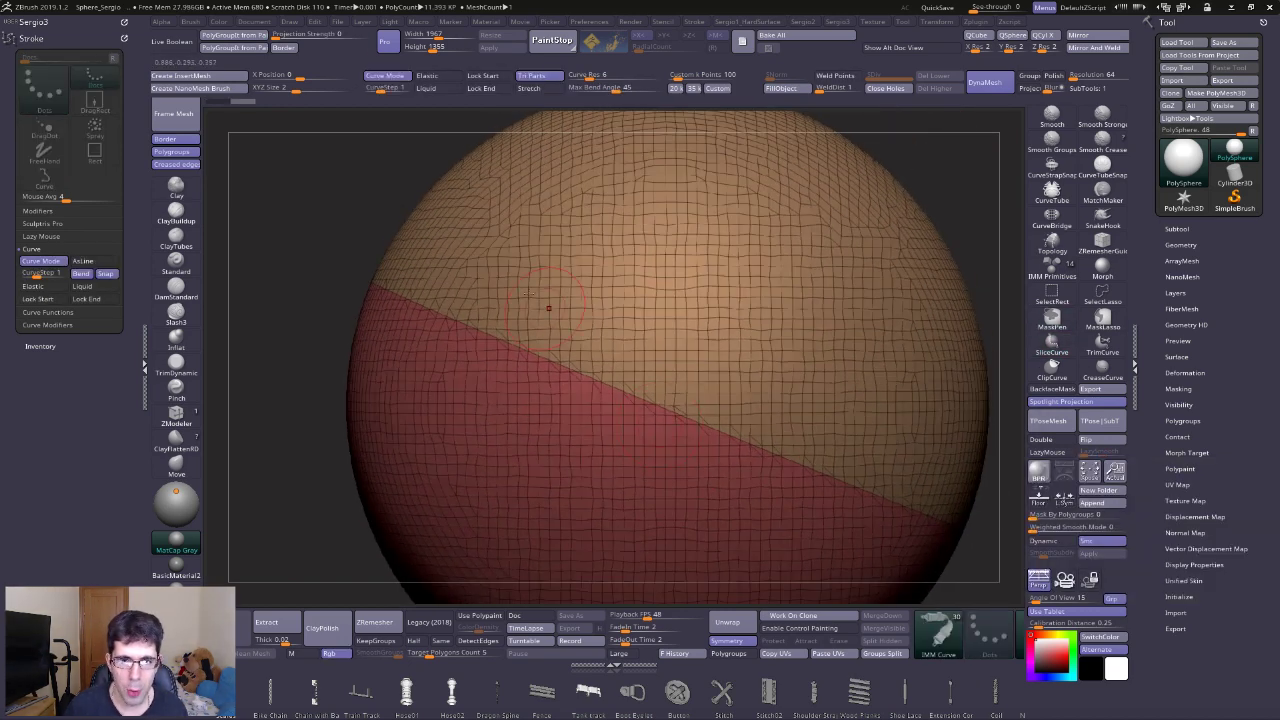
{"action": "right_click_drag", "start_coordinate": [619, 465], "coordinate": [617, 405], "text": "ctrl"}
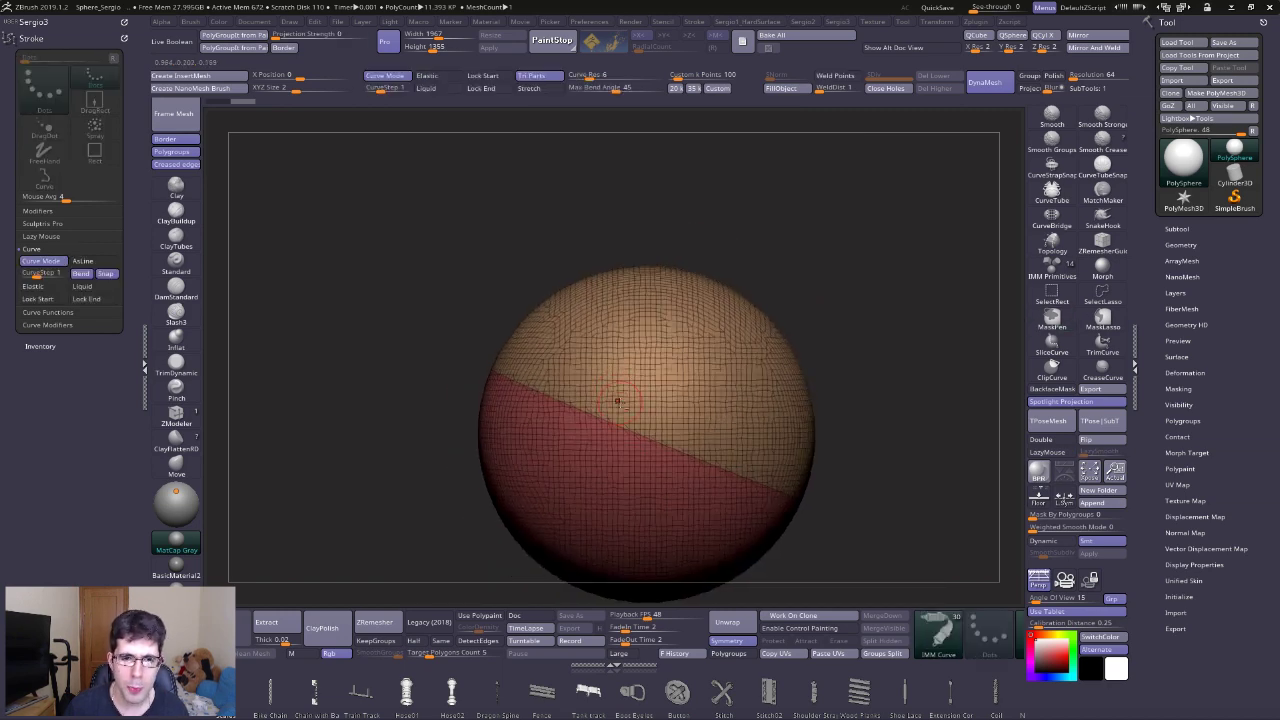
Merge into one polygroup, then slice diagonally into purple and red polygroups.
{"action": "key", "text": "ctrl+w"}
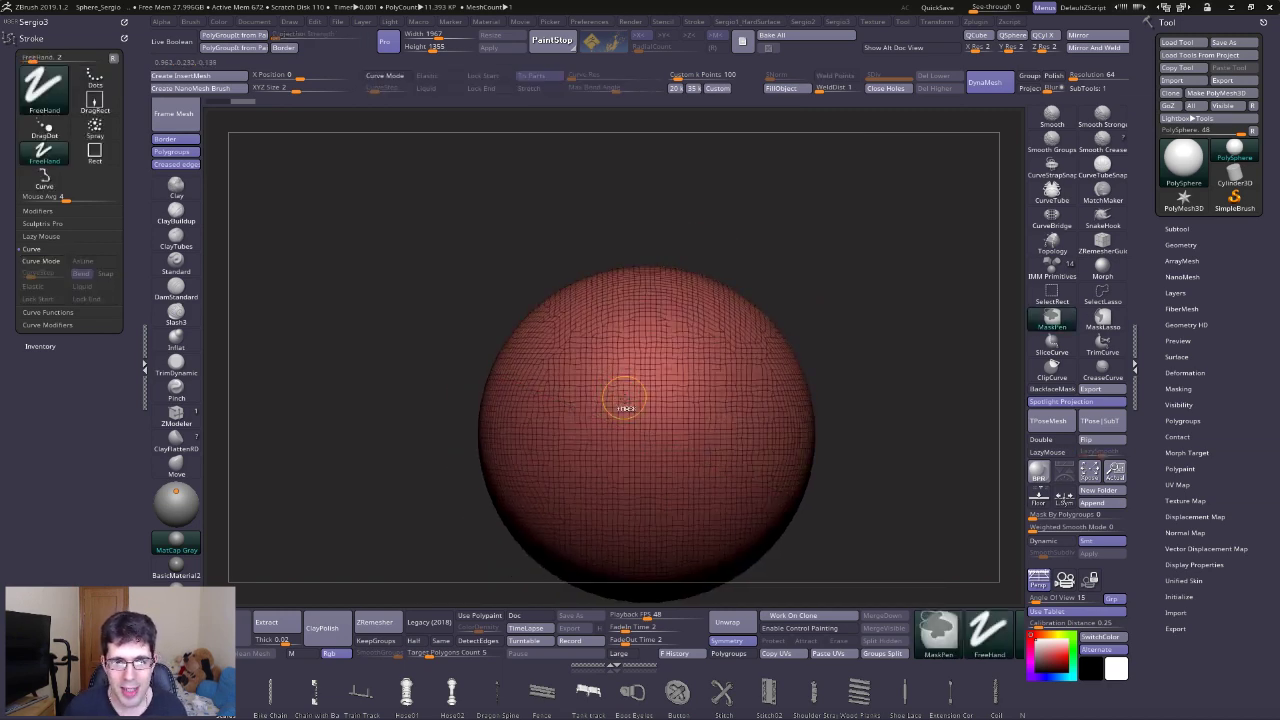
{"action": "right_click_drag", "start_coordinate": [620, 400], "coordinate": [638, 337], "text": "alt"}
{"action": "left_click_drag", "start_coordinate": [440, 500], "coordinate": [838, 215], "text": "ctrl+shift"}
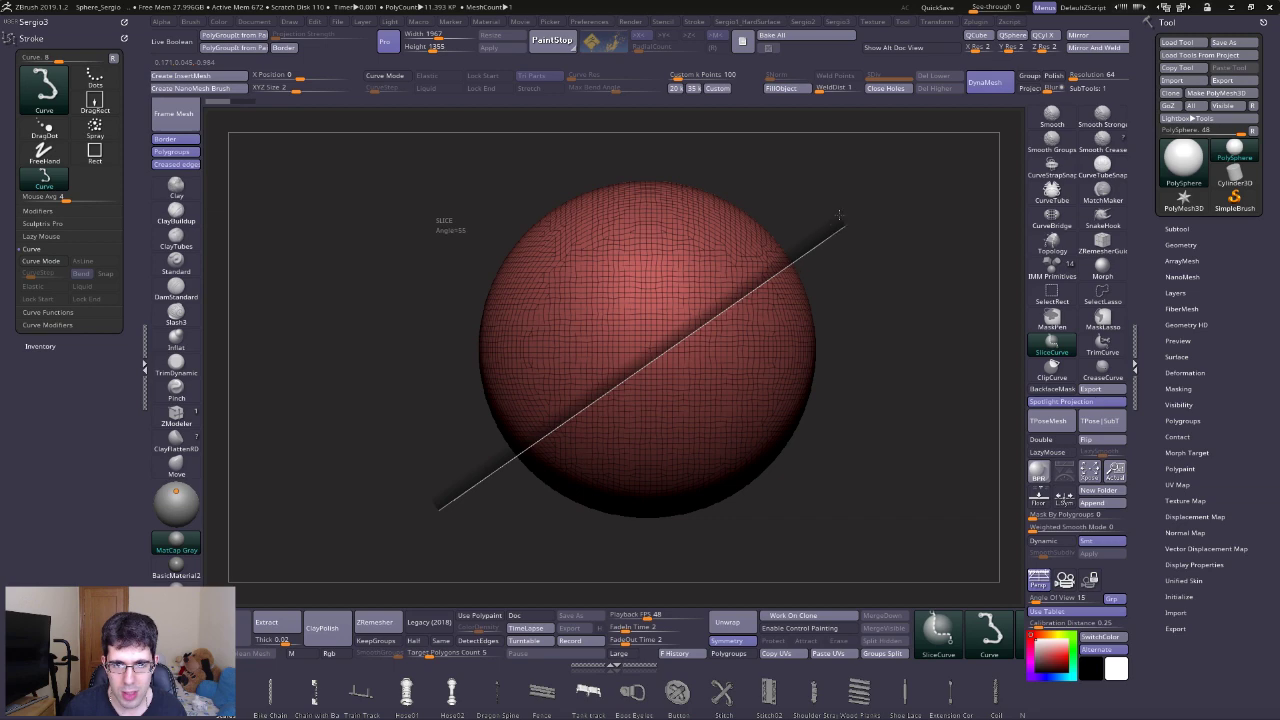
{"action": "left_click_drag", "start_coordinate": [869, 193], "coordinate": [869, 193], "text": "ctrl+shift"}
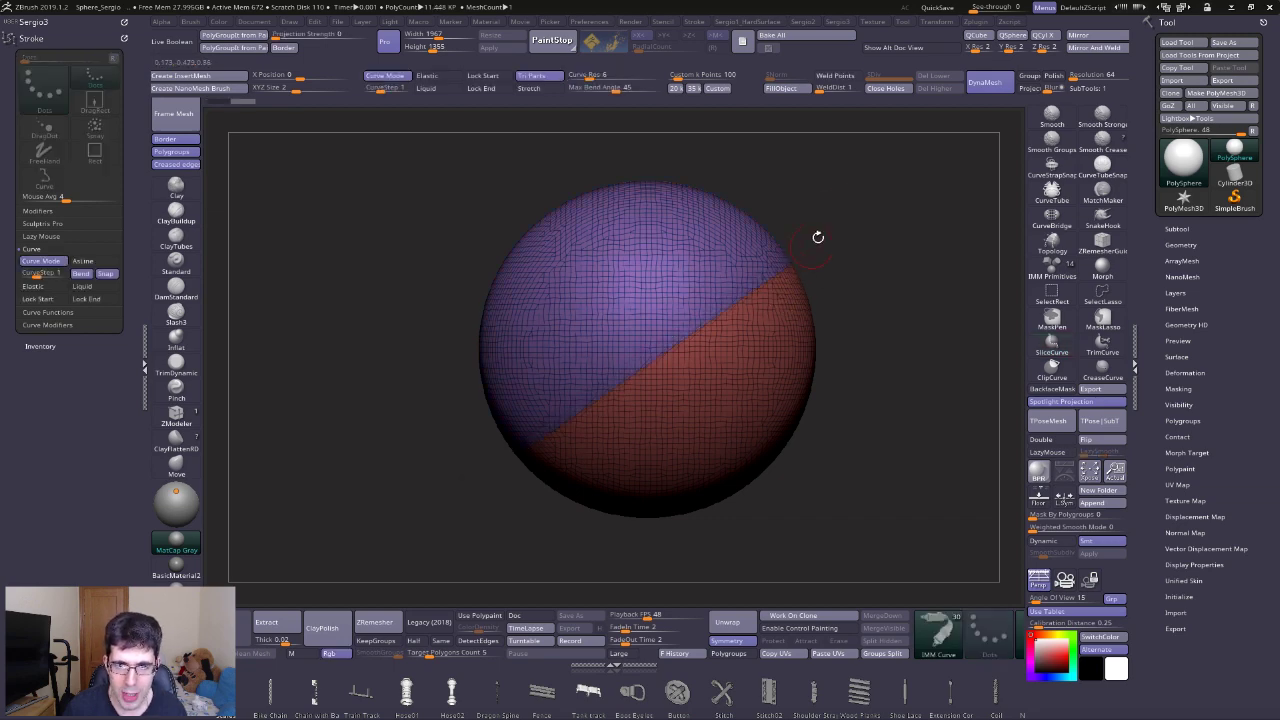
{"action": "right_click_drag", "start_coordinate": [524, 427], "coordinate": [560, 408]}
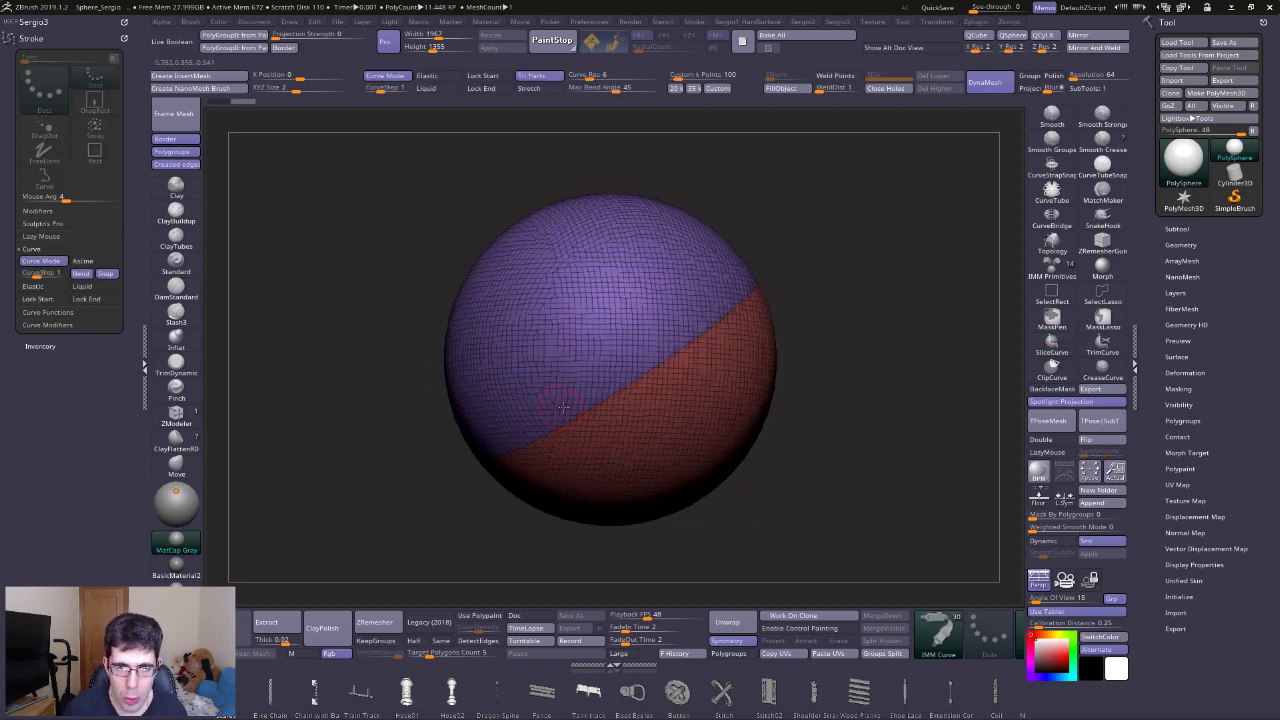
{"action": "key", "text": "ctrl+z"}
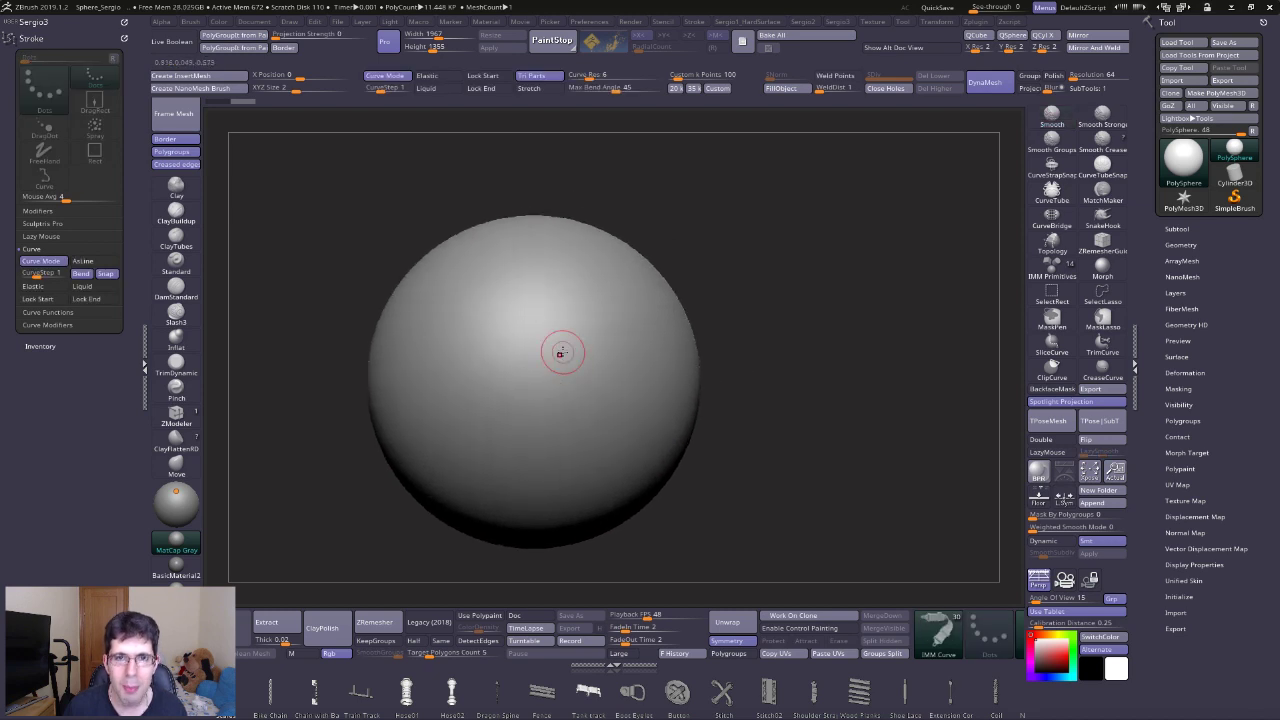
Draw a tube curve along the polygroup border, inspect it, and undo it.
{"action": "key", "text": "shift+f"}
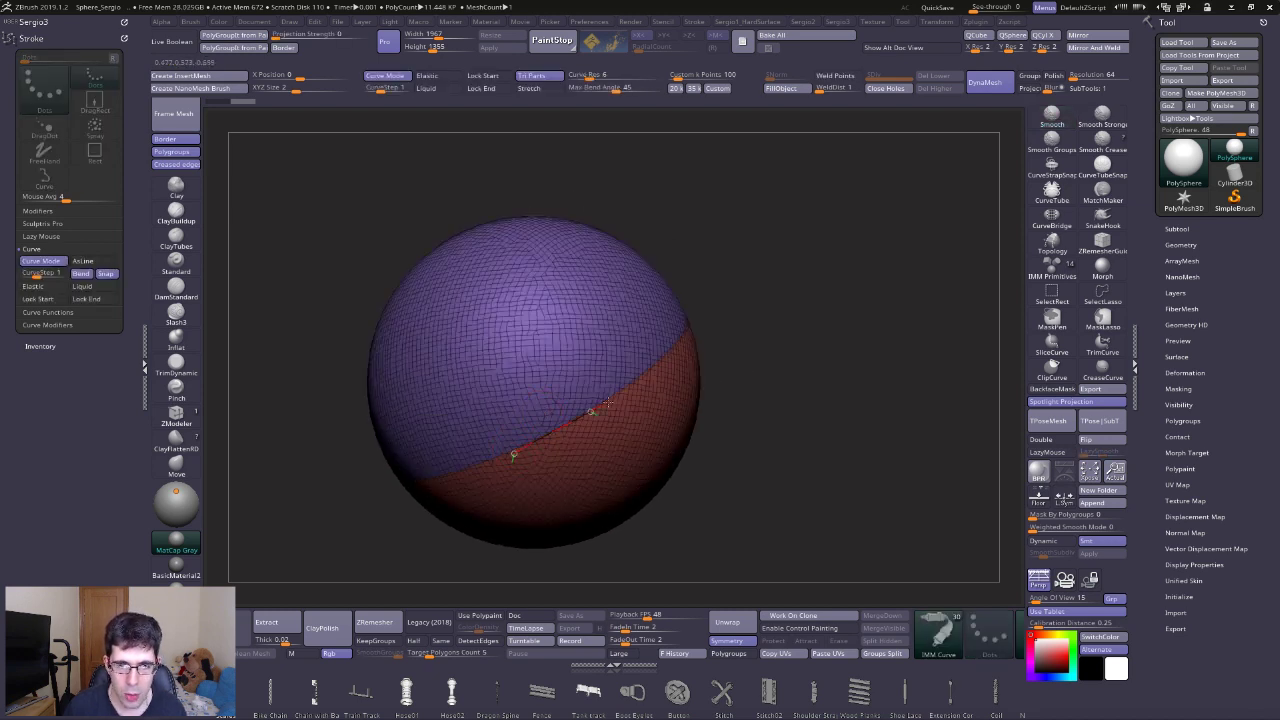
{"action": "left_click_drag", "start_coordinate": [513, 455], "coordinate": [410, 483]}
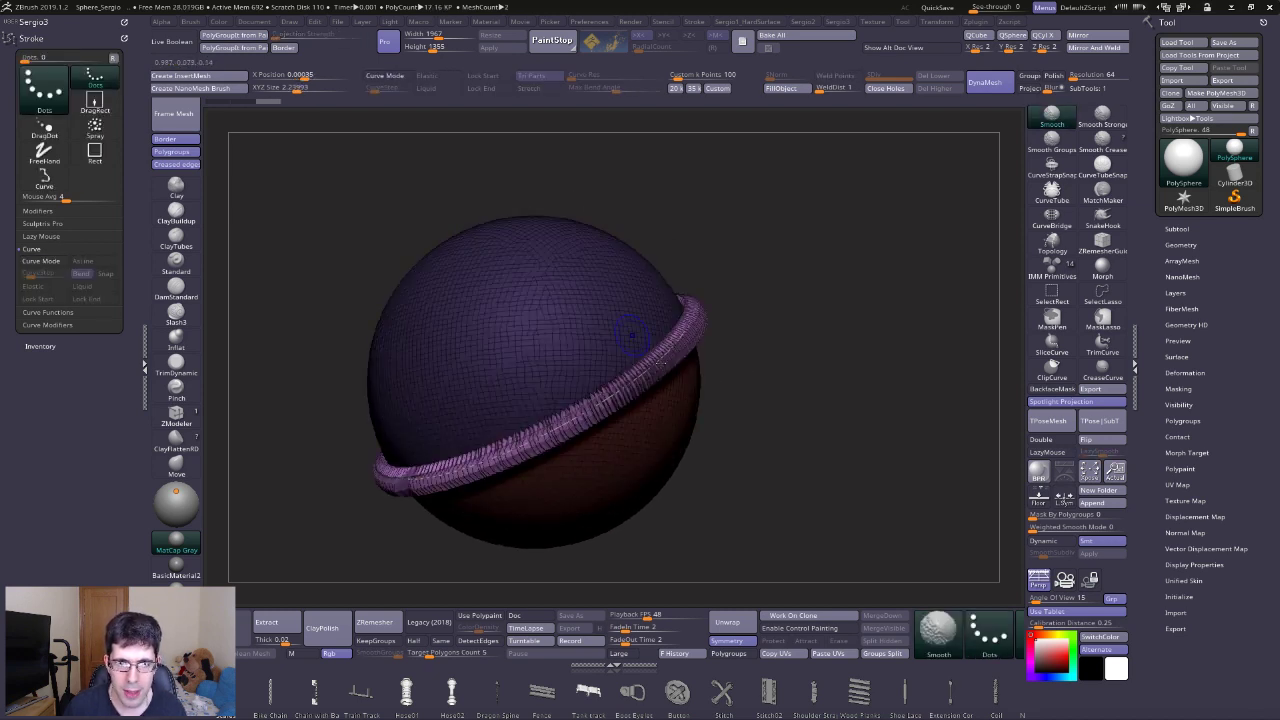
{"action": "left_click_drag", "start_coordinate": [623, 386], "coordinate": [643, 473]}
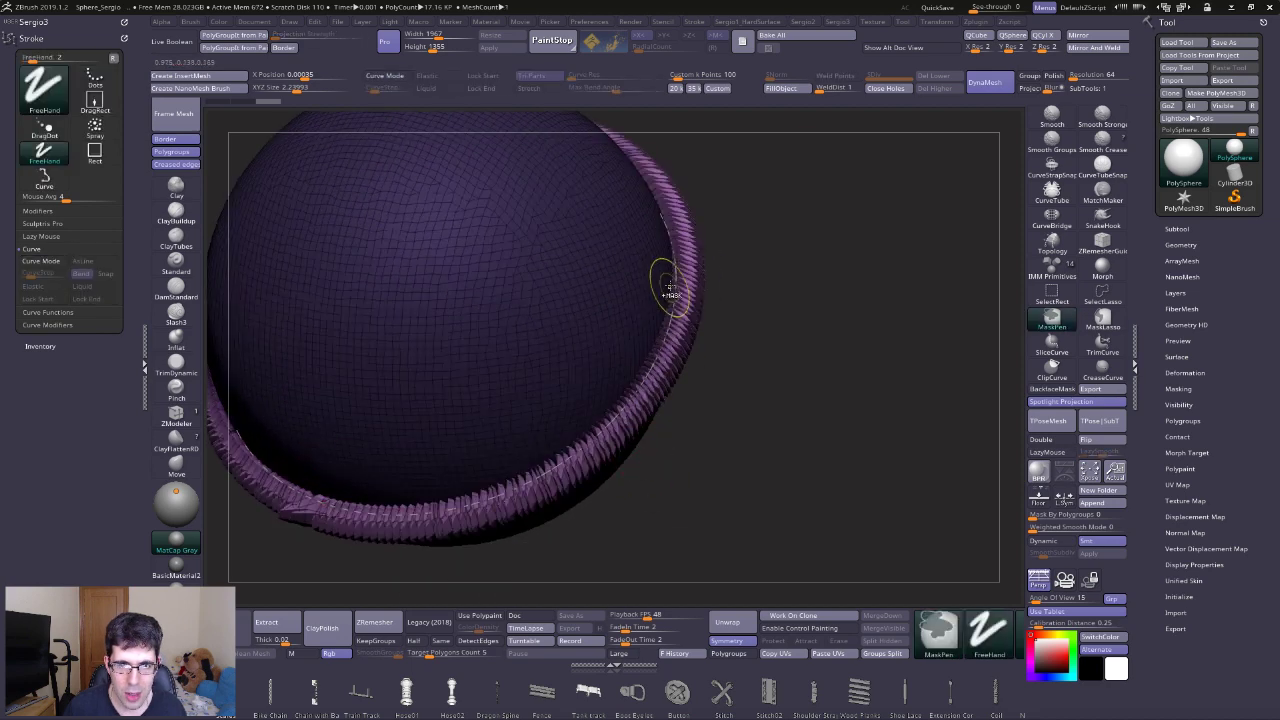
{"action": "left_click_drag", "start_coordinate": [663, 277], "coordinate": [632, 392]}
{"action": "mouse_move", "coordinate": [622, 475]}
{"action": "left_mouse_down"}
{"action": "mouse_move", "coordinate": [654, 449]}
{"action": "mouse_move", "coordinate": [618, 315]}
{"action": "mouse_move", "coordinate": [503, 294]}
{"action": "left_mouse_up"}
{"action": "key", "text": "ctrl+z"}
Slice the sphere into more polygroups, try another tube curve, and undo it.
{"action": "left_click_drag", "start_coordinate": [408, 194], "coordinate": [856, 508], "text": "ctrl+shift"}
{"action": "left_click_drag", "start_coordinate": [546, 286], "coordinate": [700, 396]}
{"action": "mouse_move", "coordinate": [760, 440]}
{"action": "left_mouse_down"}
{"action": "mouse_move", "coordinate": [677, 412]}
{"action": "mouse_move", "coordinate": [586, 329]}
{"action": "left_mouse_up"}
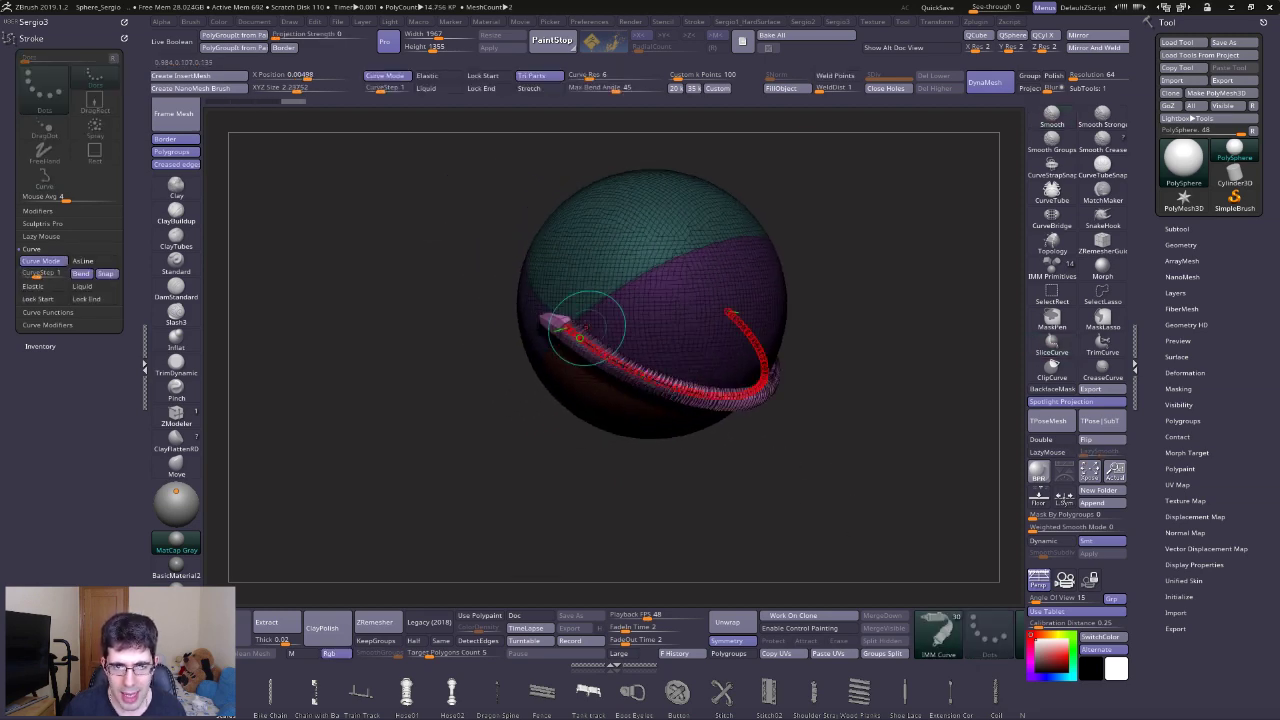
{"action": "key", "text": "ctrl+z"}
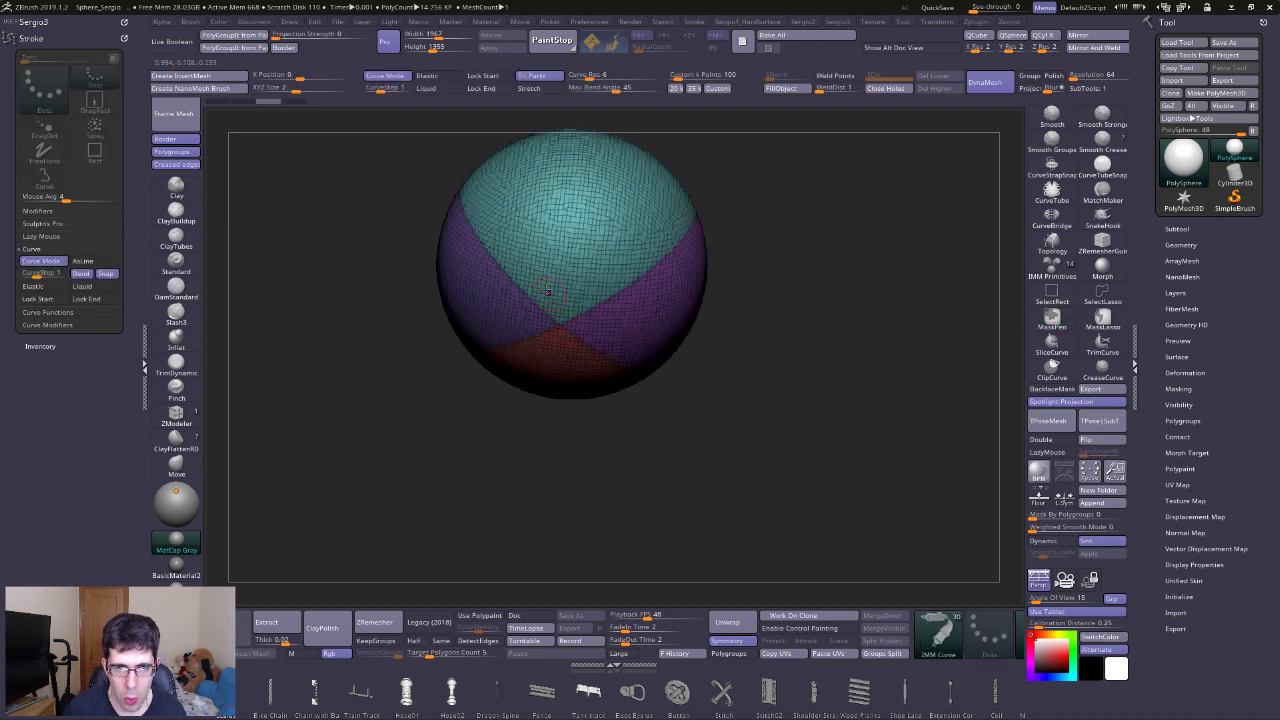
Hide the purple and teal polygroups and merge the remaining parts into one yellow polygroup.
{"action": "left_click_drag", "start_coordinate": [590, 386], "coordinate": [629, 350]}
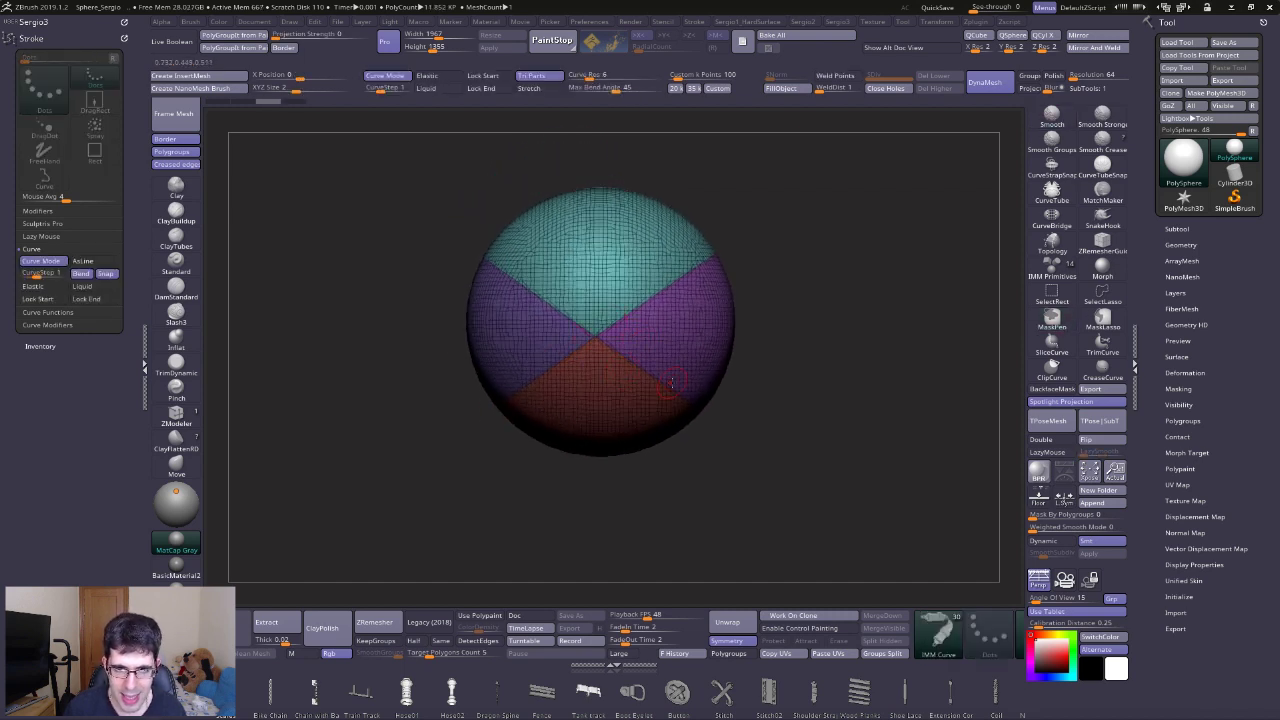
{"action": "left_click", "coordinate": [657, 320], "text": "ctrl+alt+shift"}
{"action": "left_click", "coordinate": [560, 285], "text": "ctrl+alt+shift"}
{"action": "left_click", "coordinate": [525, 337], "text": "ctrl+alt+shift"}
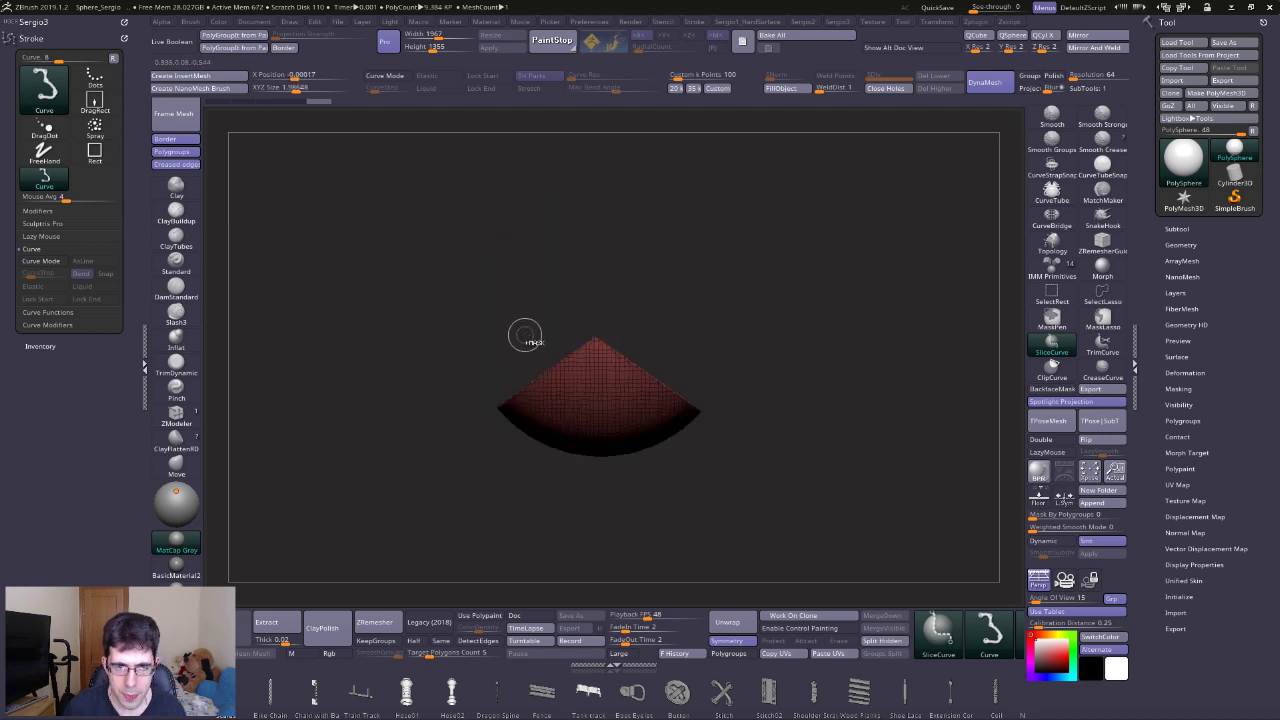
{"action": "key", "text": "ctrl+shift"}
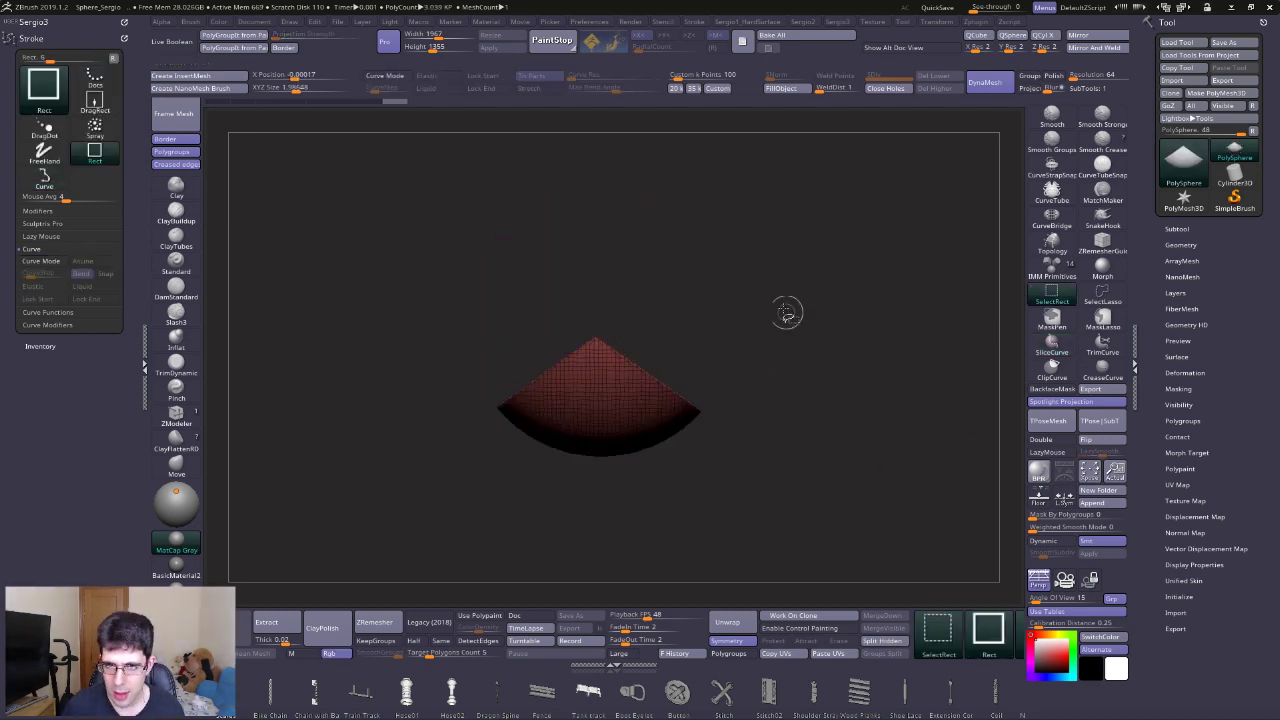
{"action": "left_click_drag", "start_coordinate": [815, 334], "coordinate": [809, 391], "text": "ctrl+shift"}
{"action": "key", "text": "ctrl+w"}
{"action": "left_click", "coordinate": [812, 395], "text": "ctrl+shift"}
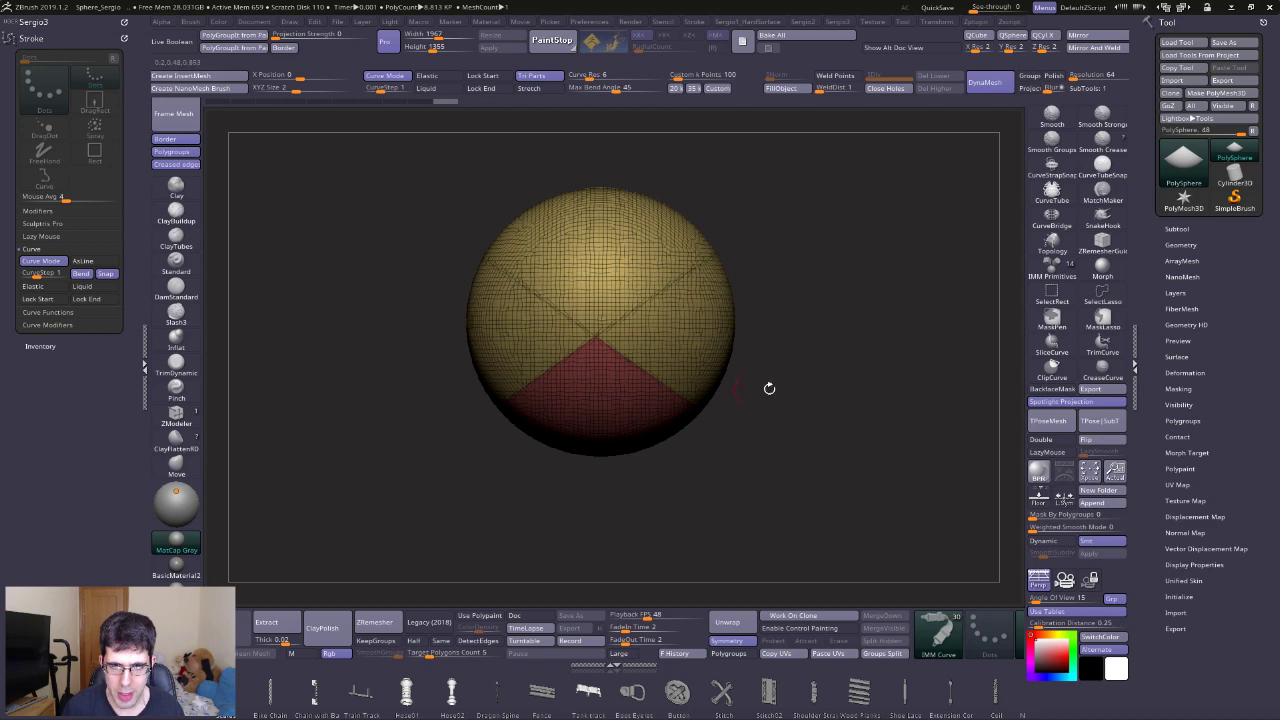
Create a rope tube along the yellow/red border and orbit to inspect it.
{"action": "left_click", "coordinate": [665, 390]}
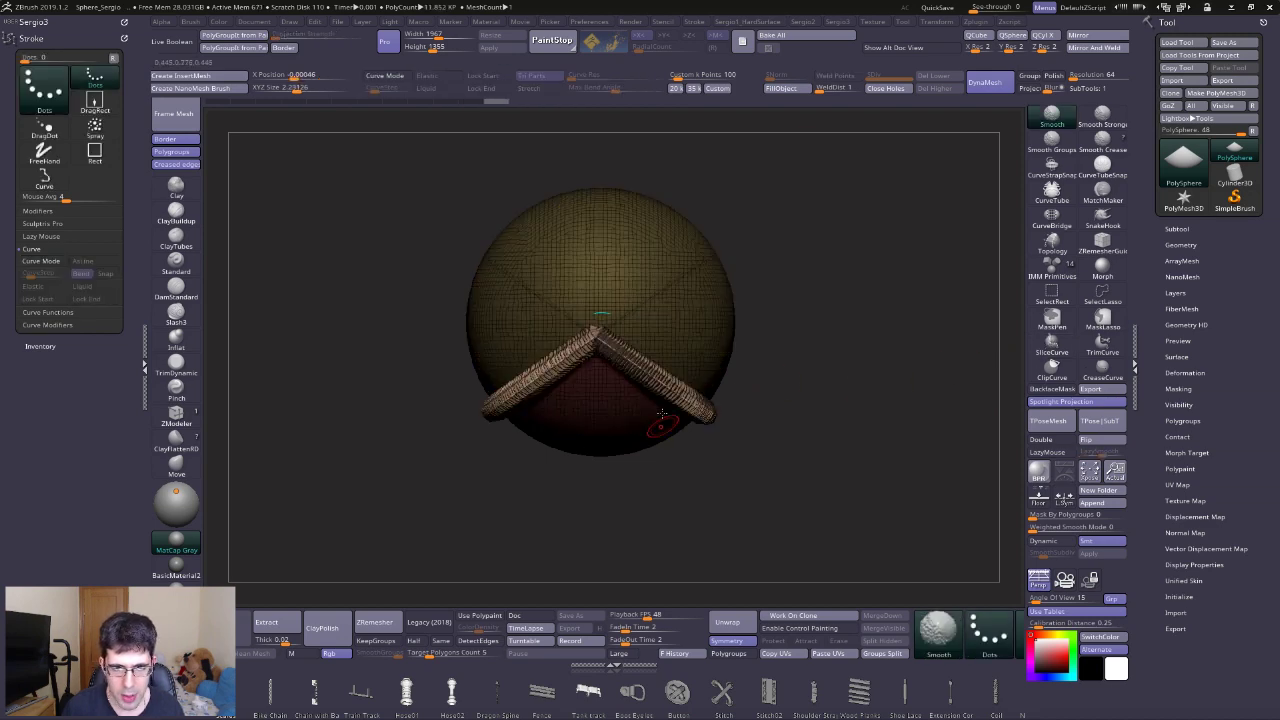
{"action": "right_click_drag", "start_coordinate": [665, 390], "coordinate": [655, 400]}
{"action": "left_click_drag", "start_coordinate": [695, 410], "coordinate": [486, 331]}
{"action": "key", "text": "shift+f"}
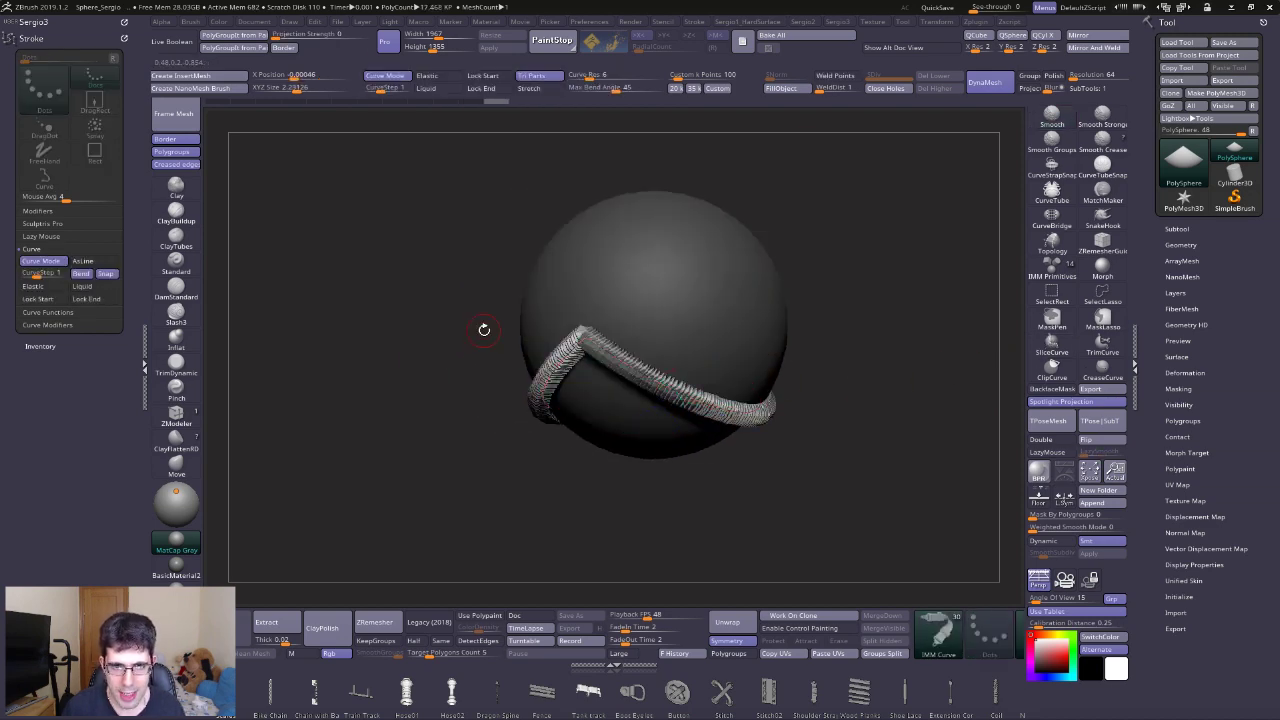
{"action": "left_click_drag", "start_coordinate": [806, 366], "coordinate": [540, 505]}
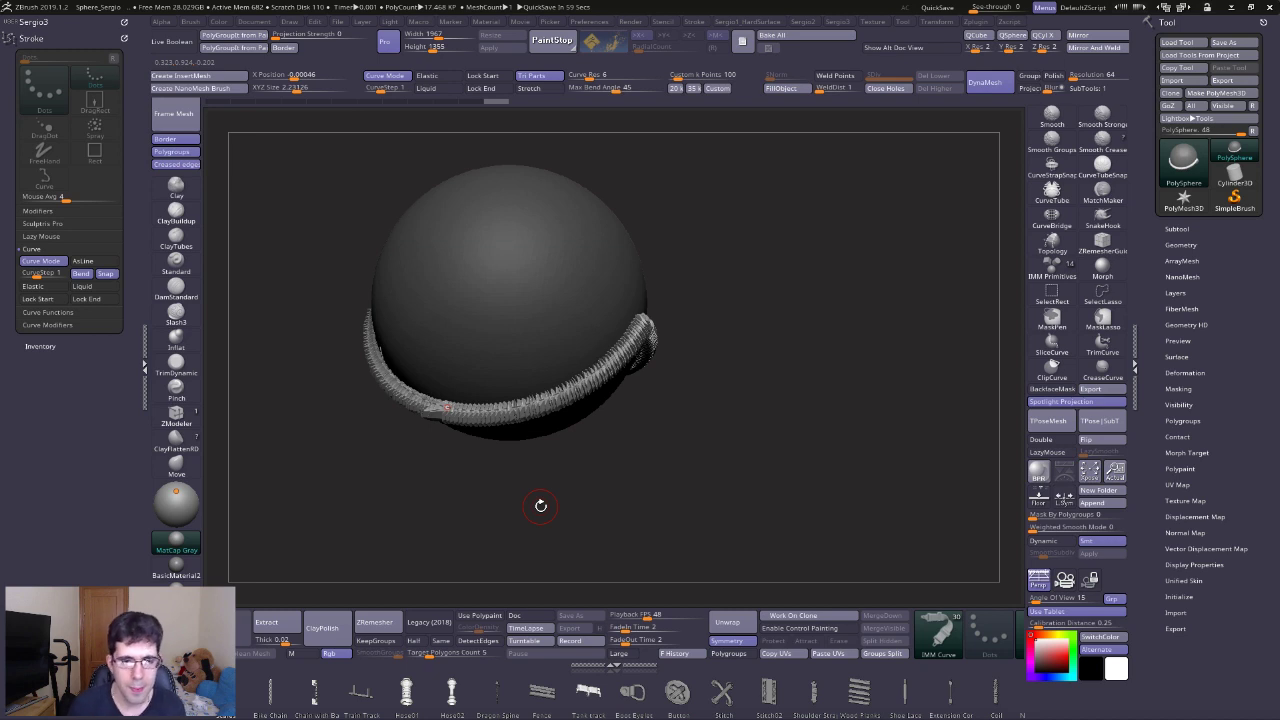
{"action": "left_click_drag", "start_coordinate": [619, 489], "coordinate": [660, 447]}
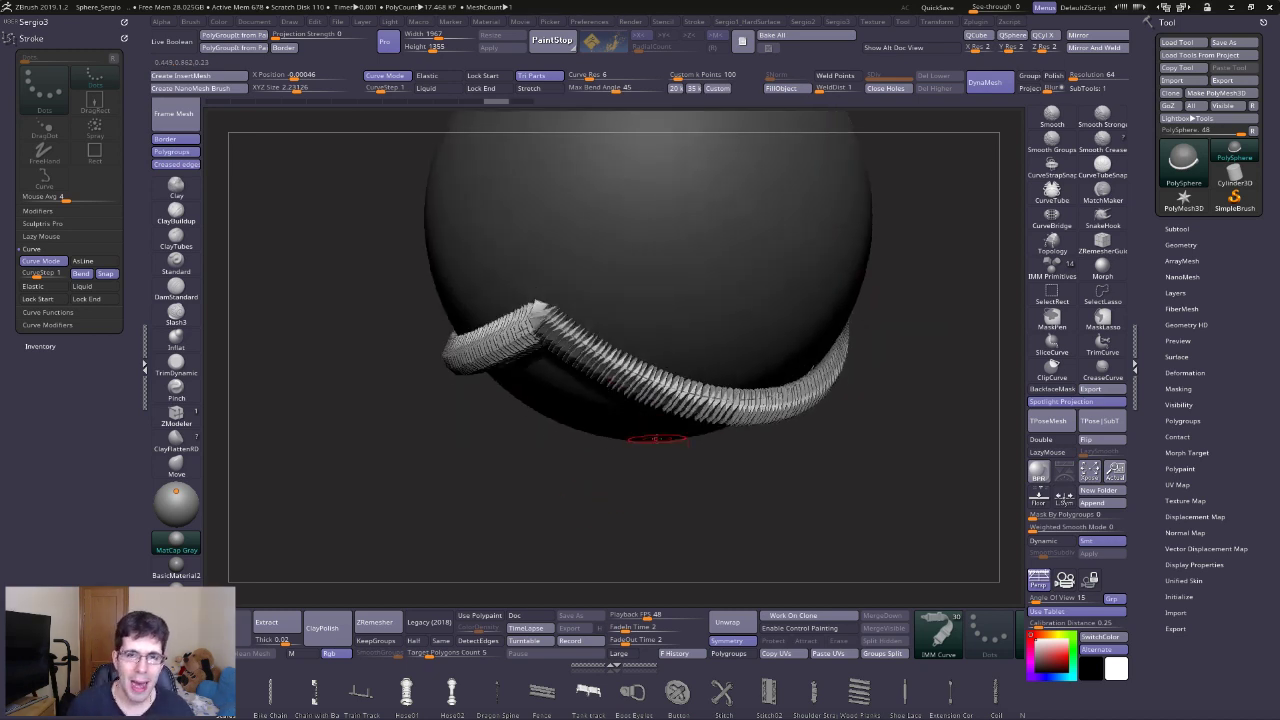
{"action": "key", "text": "f"}
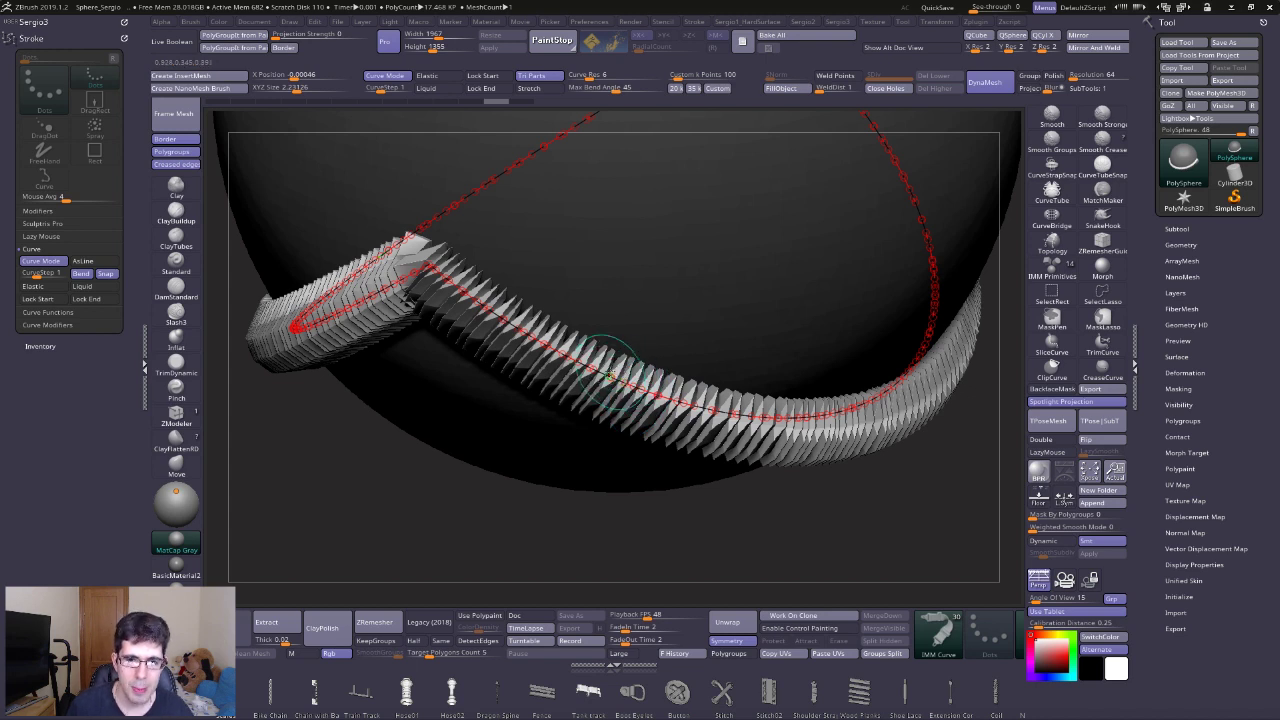
{"action": "key", "text": "f"}
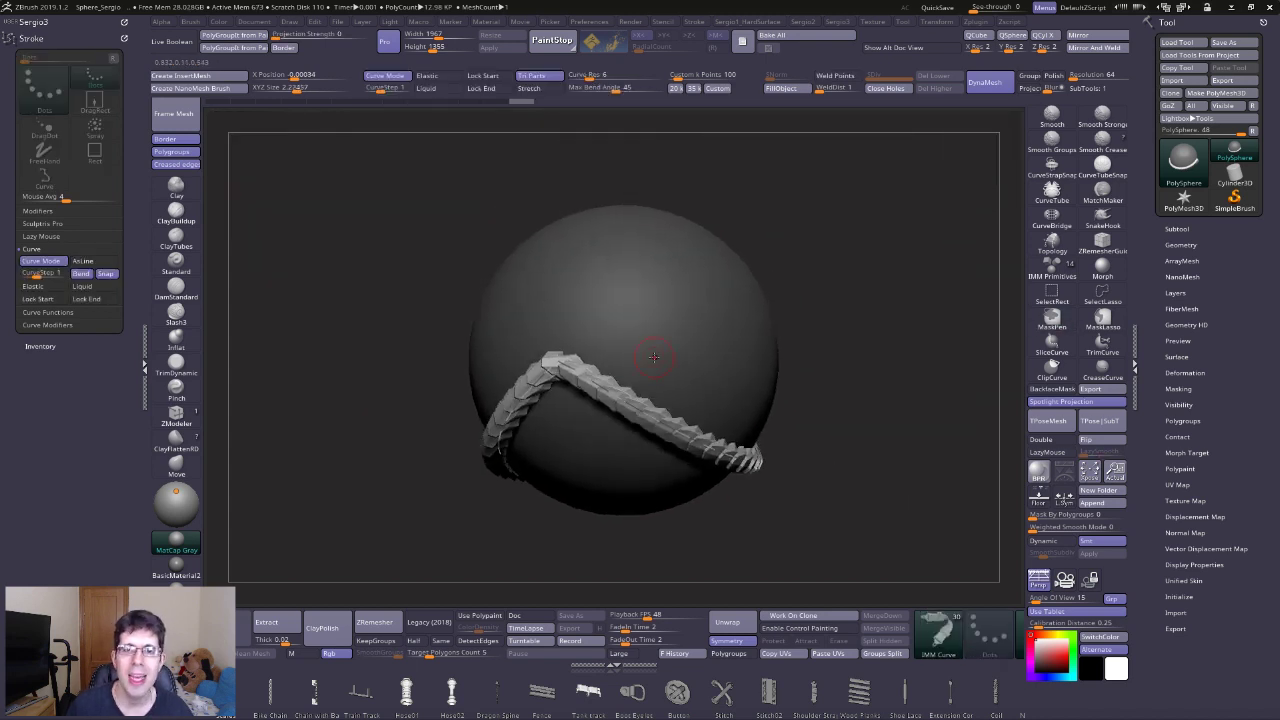
{"action": "right_click_drag", "start_coordinate": [654, 357], "coordinate": [757, 329]}
{"action": "mouse_move", "coordinate": [420, 376]}
{"action": "right_mouse_down", "text": "alt"}
{"action": "mouse_move", "coordinate": [621, 376]}
{"action": "mouse_move", "coordinate": [700, 350]}
{"action": "mouse_move", "coordinate": [746, 365]}
{"action": "right_mouse_up", "text": "alt"}
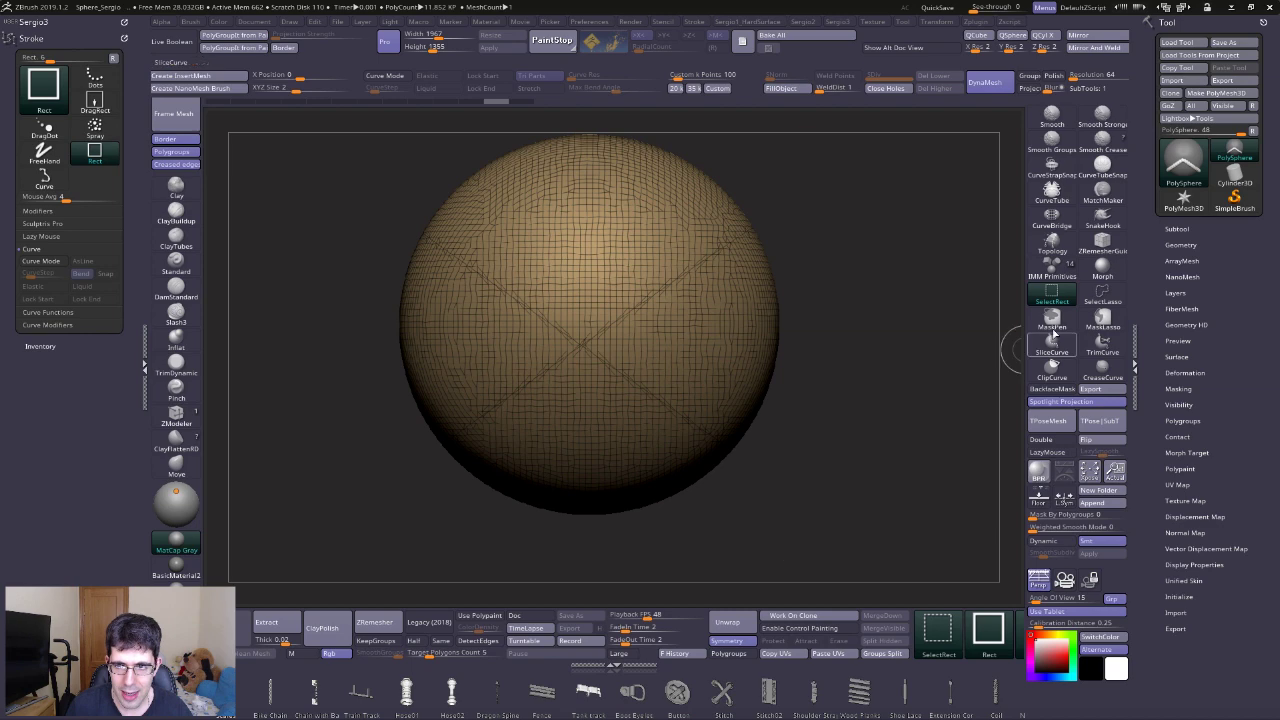
Draw a curve from upper left to lower right and turn it into a spiky tube.
{"action": "left_click", "coordinate": [1051, 345], "text": "ctrl+shift"}
{"action": "mouse_move", "coordinate": [764, 543]}
{"action": "left_mouse_down", "text": "ctrl+shift"}
{"action": "mouse_move", "coordinate": [518, 310]}
{"action": "mouse_move", "coordinate": [470, 125]}
{"action": "left_mouse_up", "text": "ctrl+shift"}
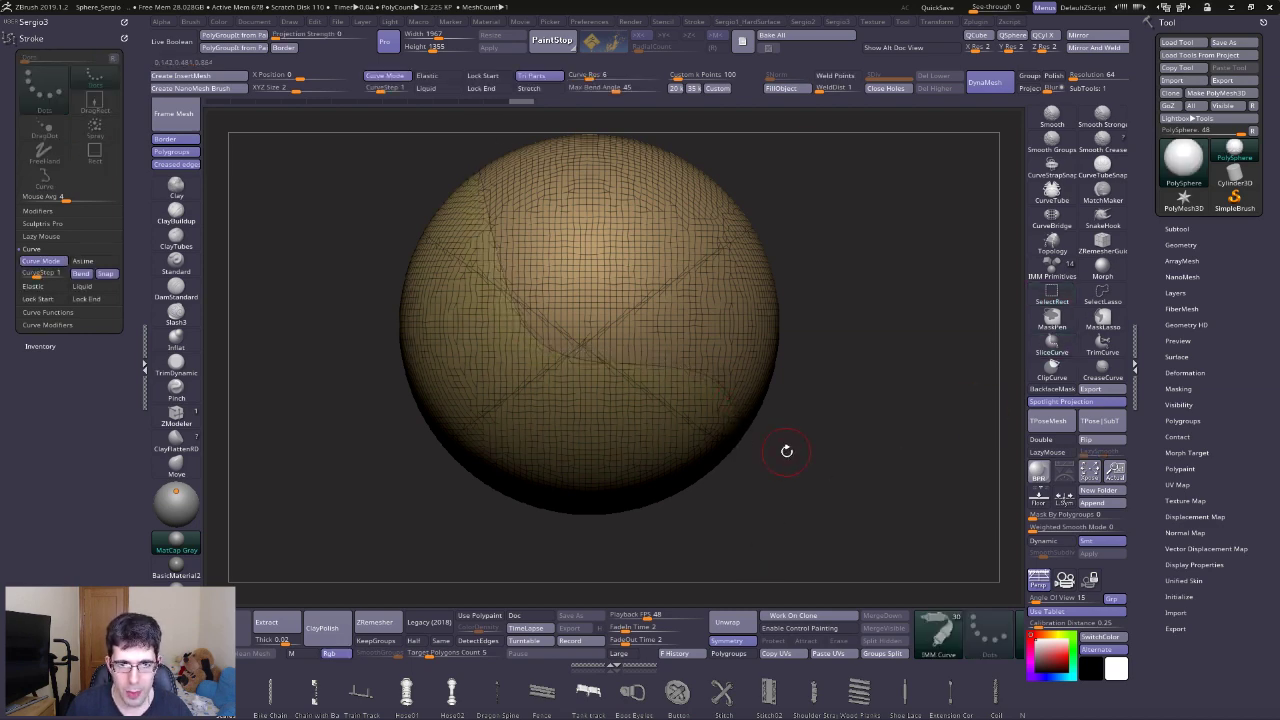
{"action": "key", "text": "shift+f"}
{"action": "left_click_drag", "start_coordinate": [745, 432], "coordinate": [480, 170], "text": "ctrl+shift"}
{"action": "left_click", "coordinate": [487, 690]}
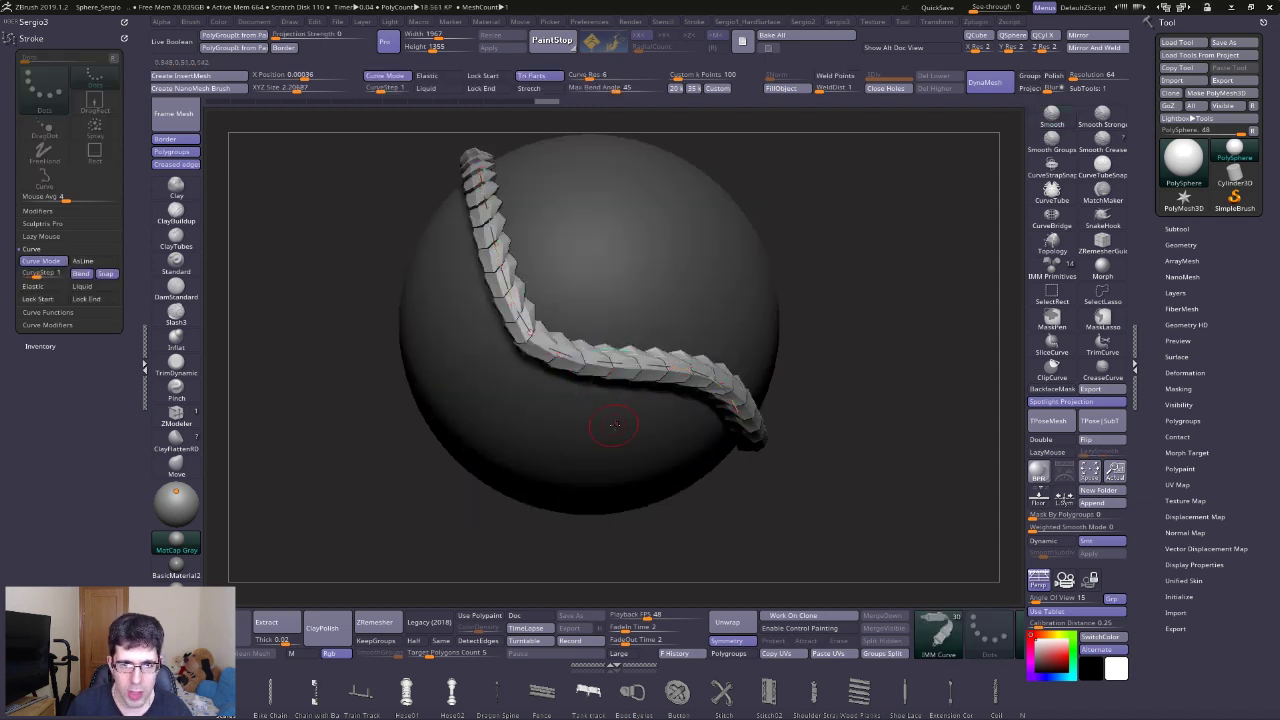
{"action": "mouse_move", "coordinate": [605, 345]}
{"action": "left_mouse_down"}
{"action": "mouse_move", "coordinate": [700, 478]}
{"action": "mouse_move", "coordinate": [661, 457]}
{"action": "mouse_move", "coordinate": [698, 507]}
{"action": "left_mouse_up"}
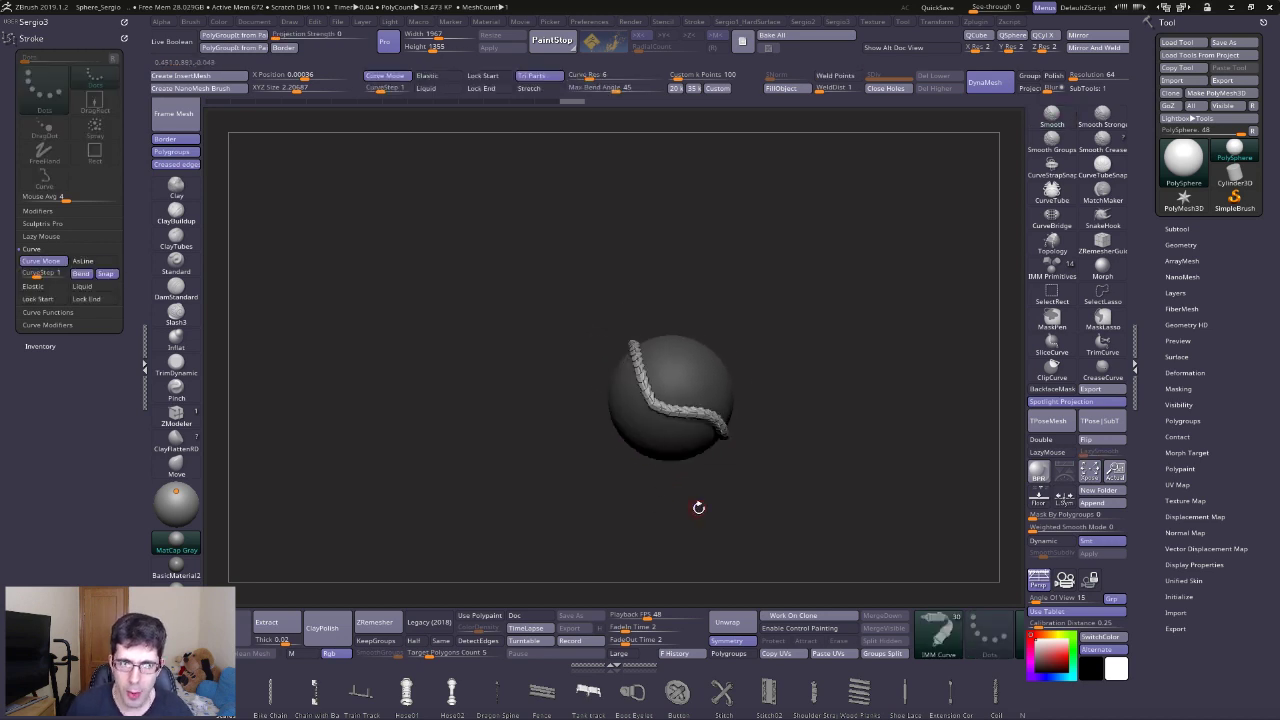
Show the polygroup wireframe, frame the sphere, and undo the green tube.
{"action": "key", "text": "shift+f"}
{"action": "key", "text": "f"}
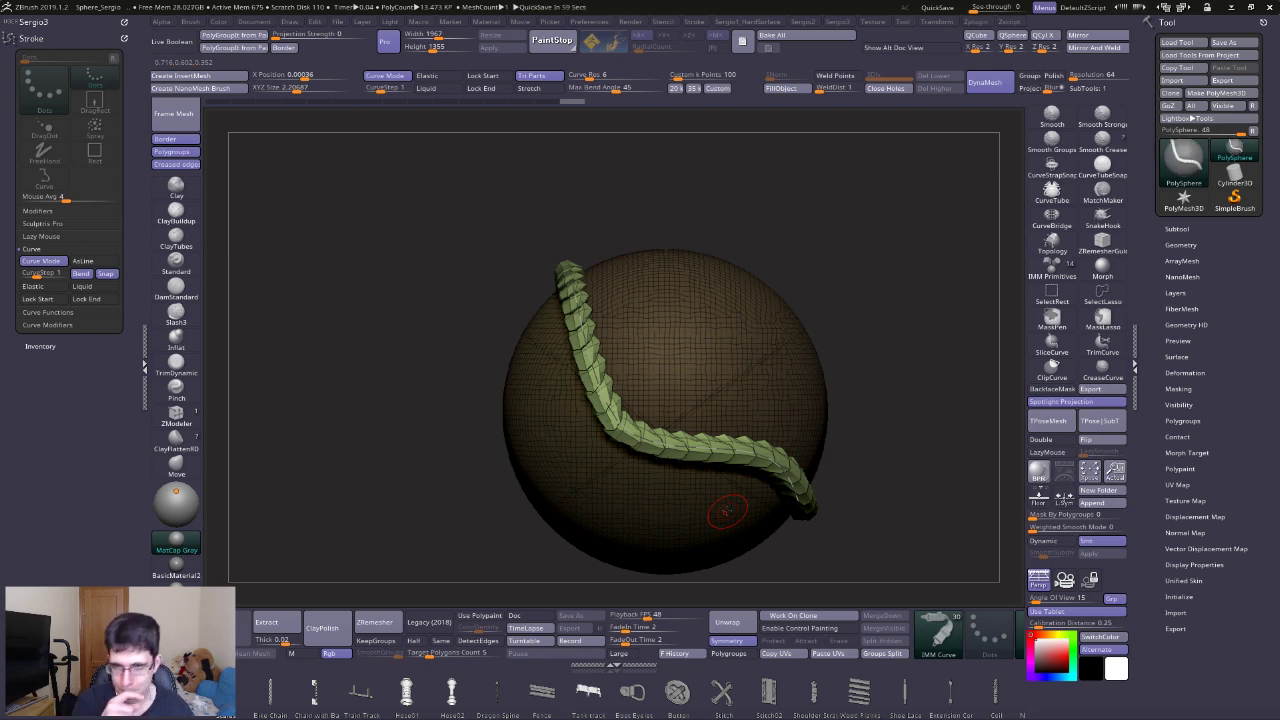
{"action": "key", "text": "ctrl+z"}
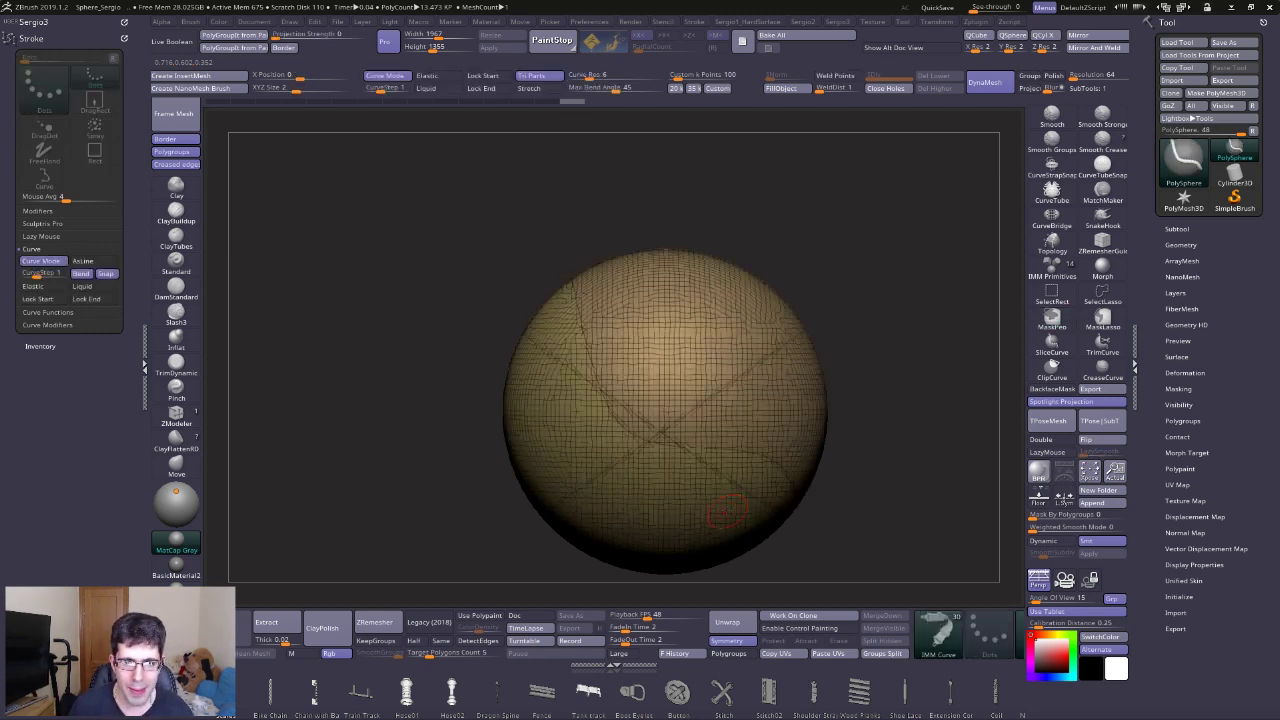
{"action": "key", "text": "f"}
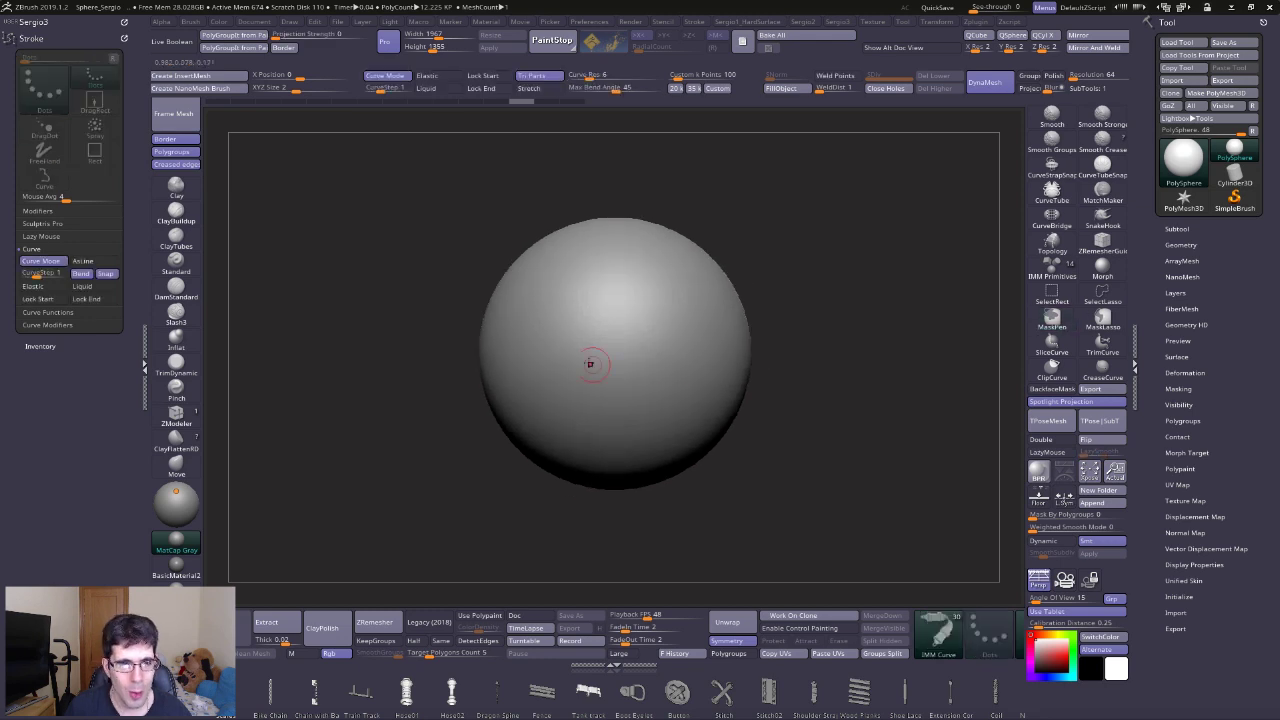
Draw a tube along a curve, extend and bend it, then undo the edits.
{"action": "left_click_drag", "start_coordinate": [893, 486], "coordinate": [792, 402]}
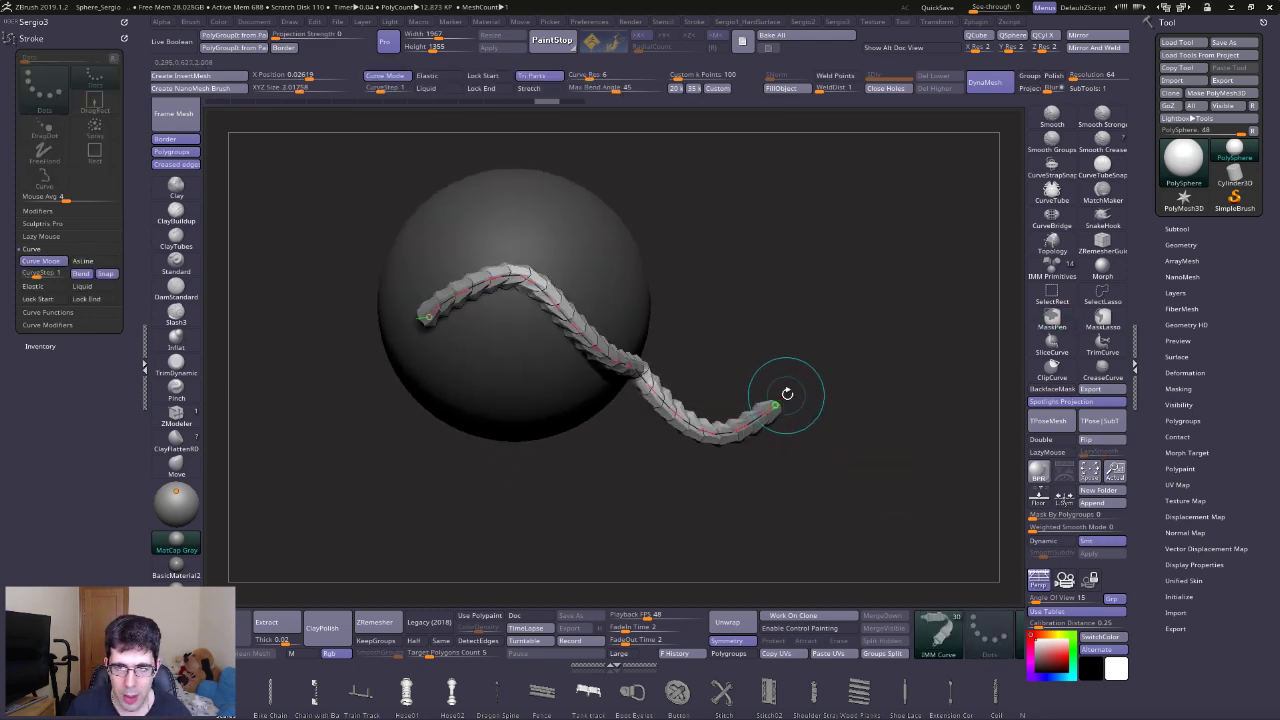
{"action": "left_click_drag", "start_coordinate": [785, 400], "coordinate": [930, 252]}
{"action": "mouse_move", "coordinate": [828, 477]}
{"action": "left_mouse_down"}
{"action": "mouse_move", "coordinate": [792, 388]}
{"action": "mouse_move", "coordinate": [790, 470]}
{"action": "mouse_move", "coordinate": [765, 535]}
{"action": "left_mouse_up"}
{"action": "left_click_drag", "start_coordinate": [691, 434], "coordinate": [595, 540]}
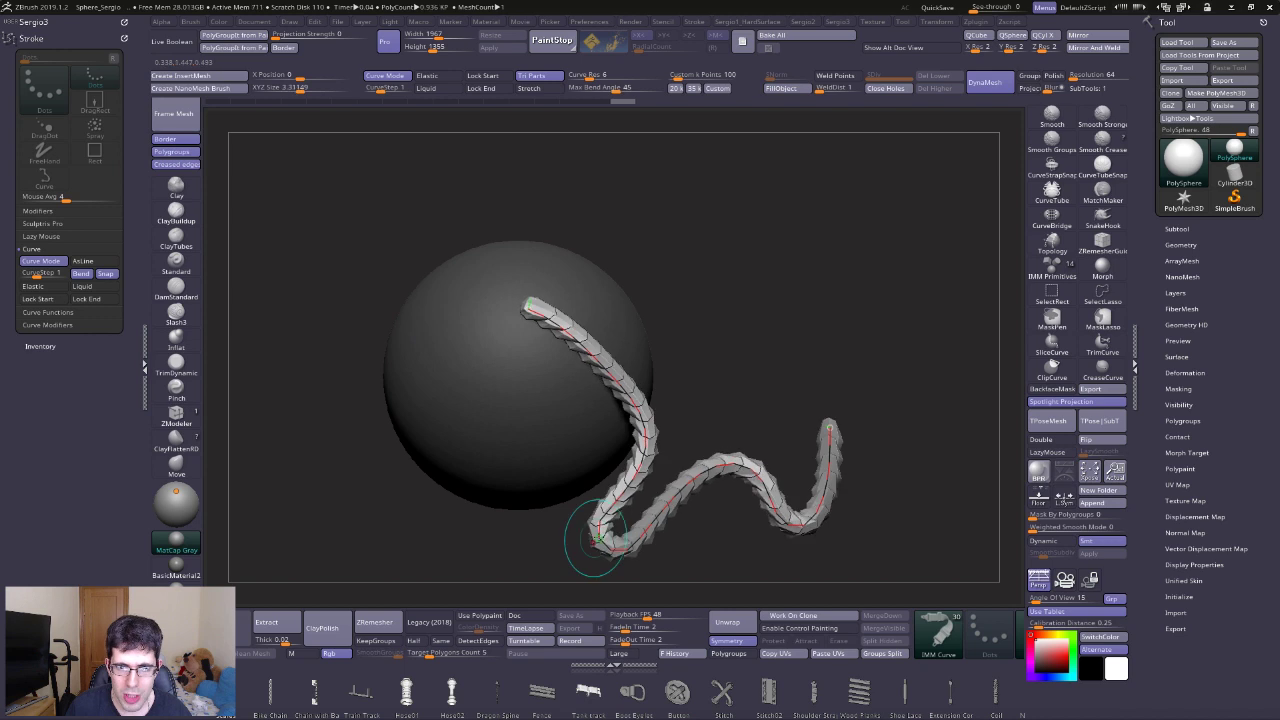
{"action": "key", "text": "ctrl+z"}
{"action": "key", "text": "ctrl+z"}
{"action": "key", "text": "ctrl+z"}
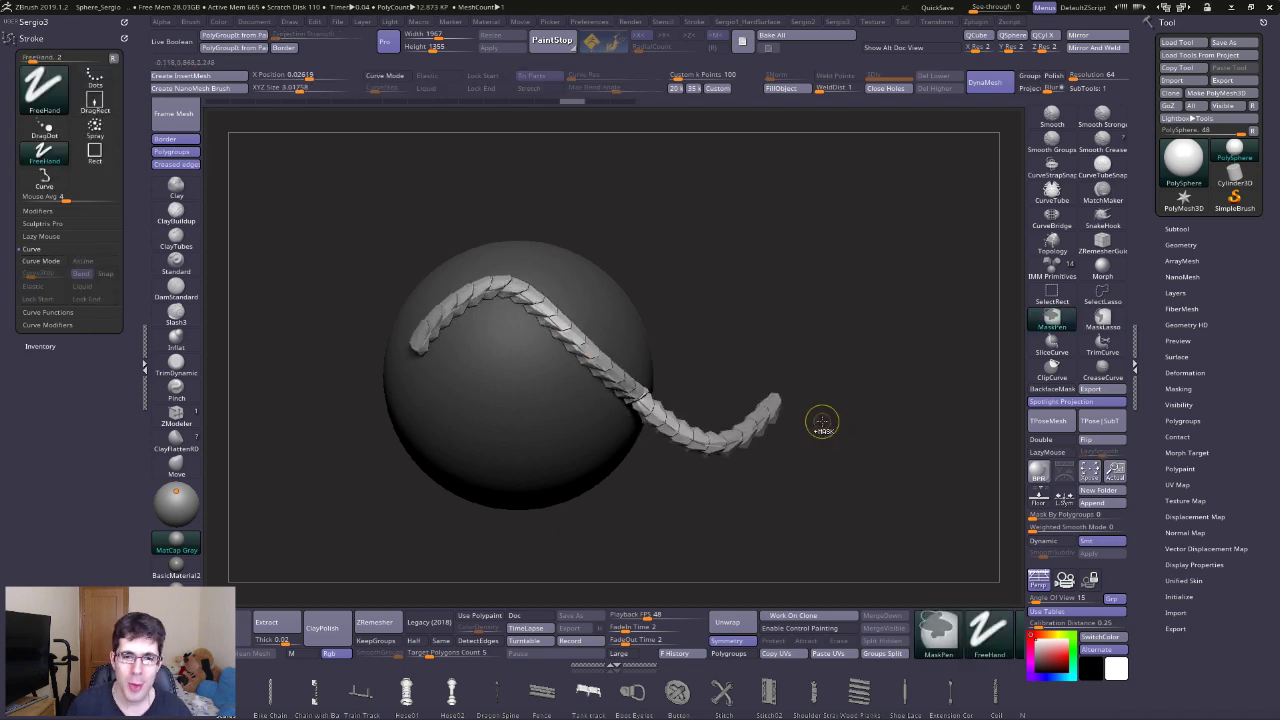
{"action": "key", "text": "ctrl+z"}
{"action": "key", "text": "ctrl+z"}
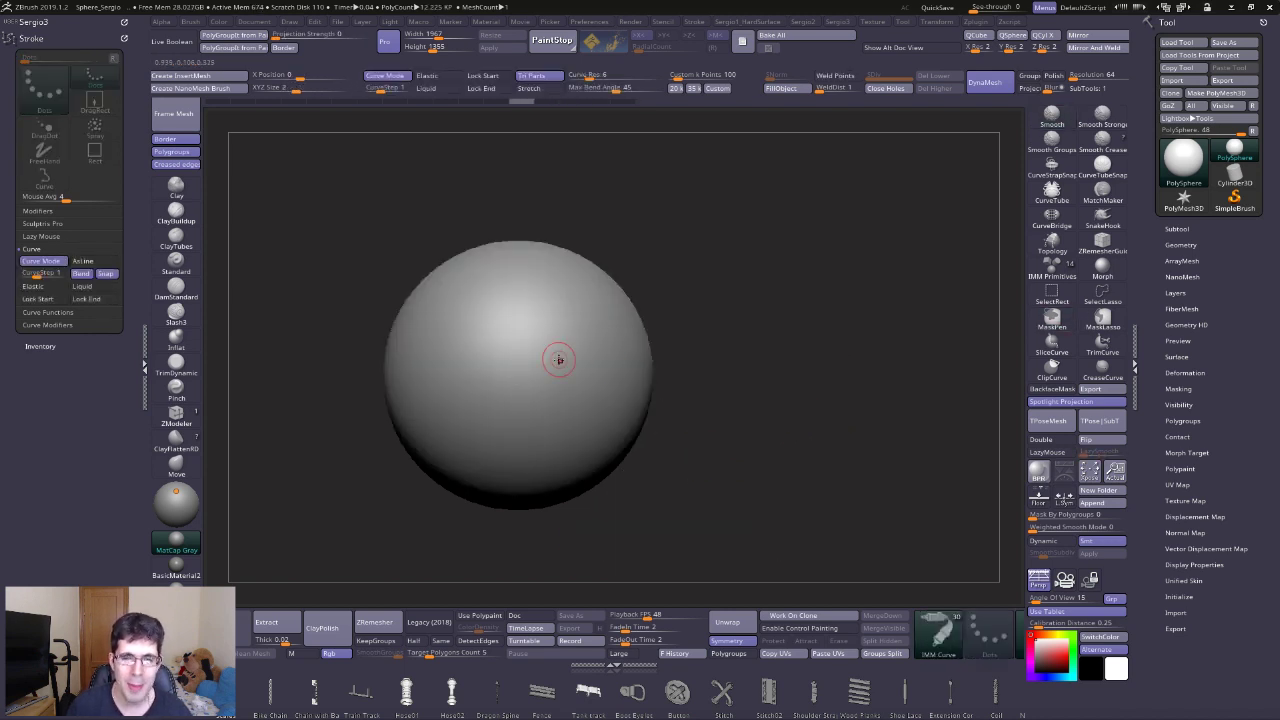
{"action": "key", "text": "ctrl+z"}
{"action": "key", "text": "ctrl+z"}
{"action": "key", "text": "ctrl+z"}
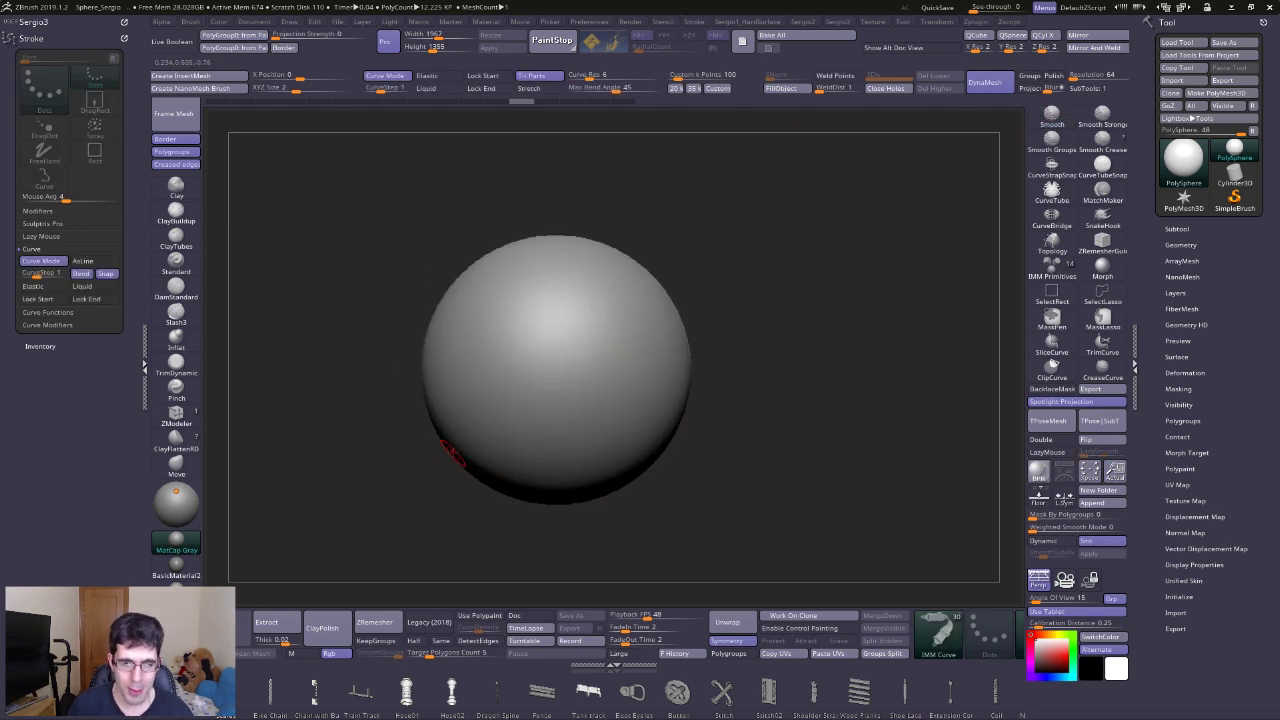
Draw a chain strip across the sphere, hook its end upward, then undo it.
{"action": "right_click_drag", "start_coordinate": [478, 361], "coordinate": [445, 365], "text": "alt"}
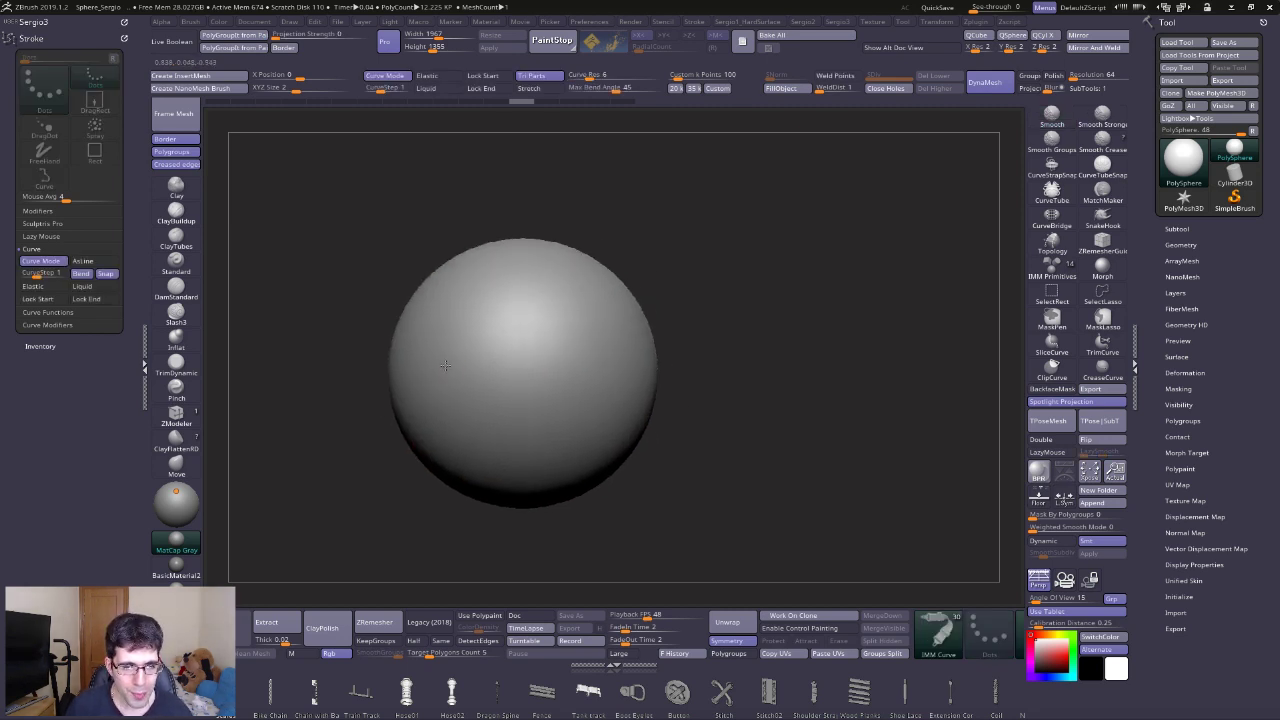
{"action": "left_click_drag", "start_coordinate": [585, 334], "coordinate": [844, 426]}
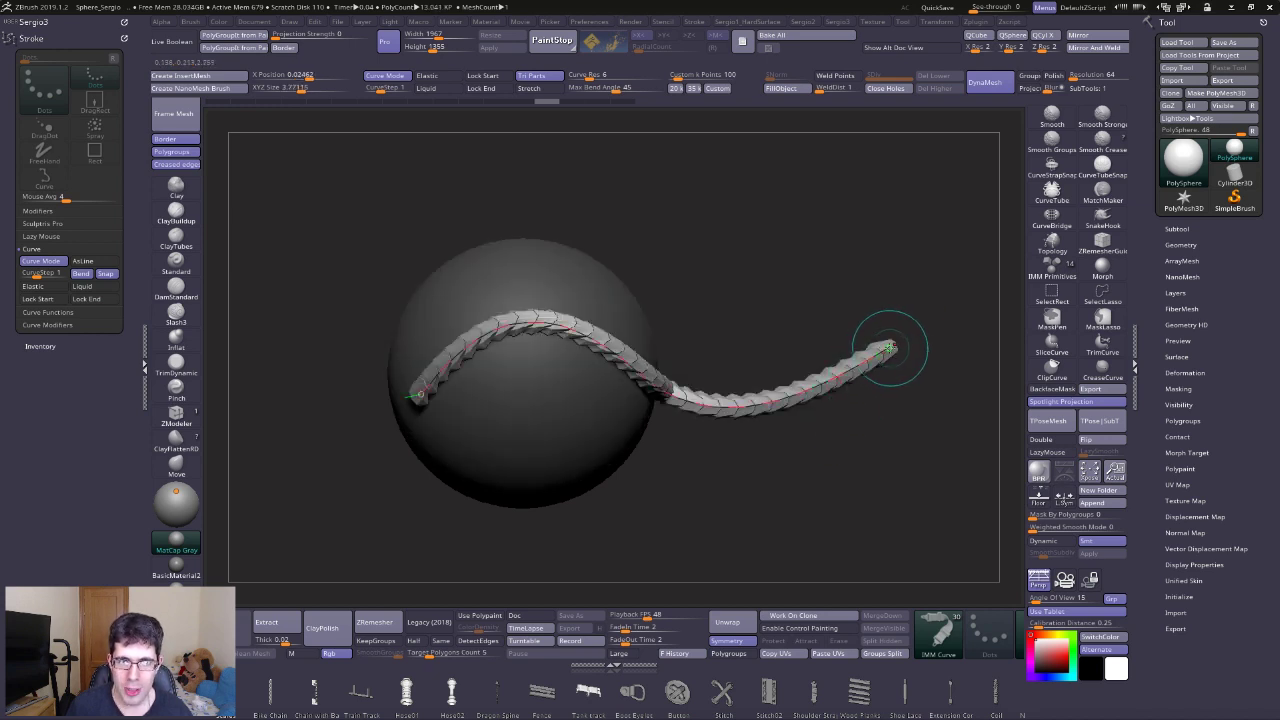
{"action": "left_click_drag", "start_coordinate": [889, 346], "coordinate": [737, 309]}
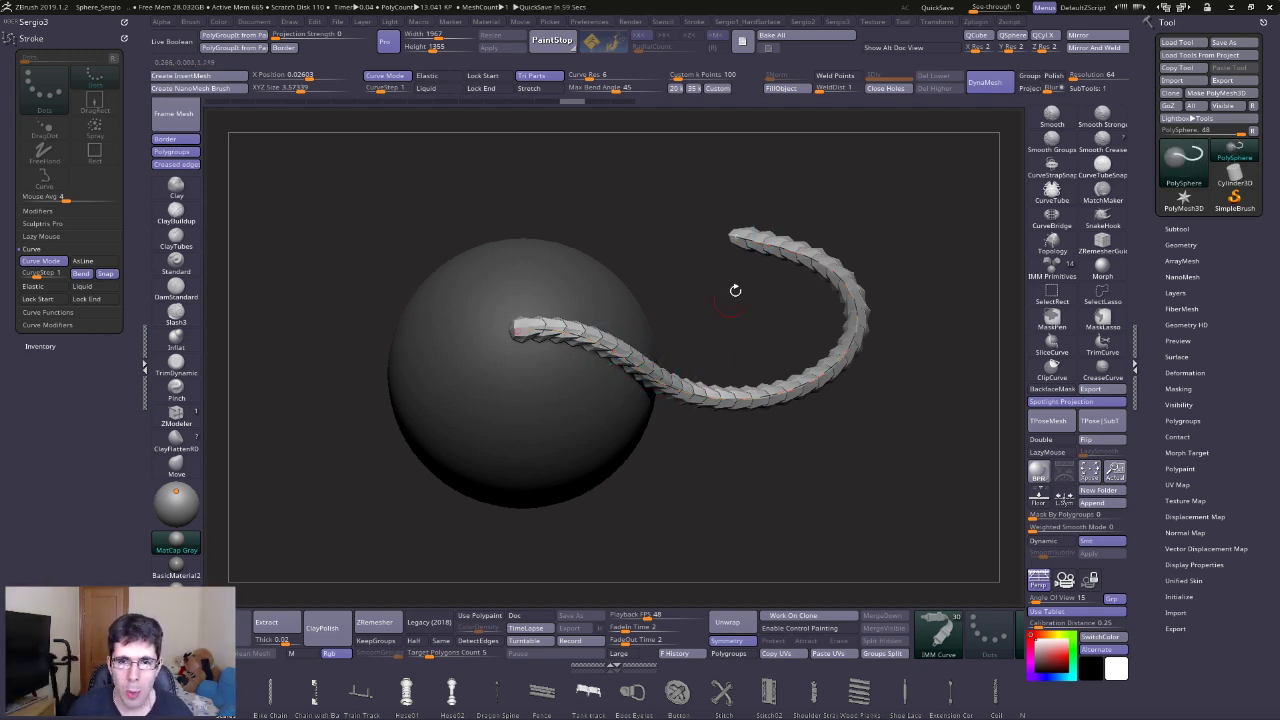
{"action": "key", "text": "ctrl+z"}
{"action": "key", "text": "ctrl+z"}
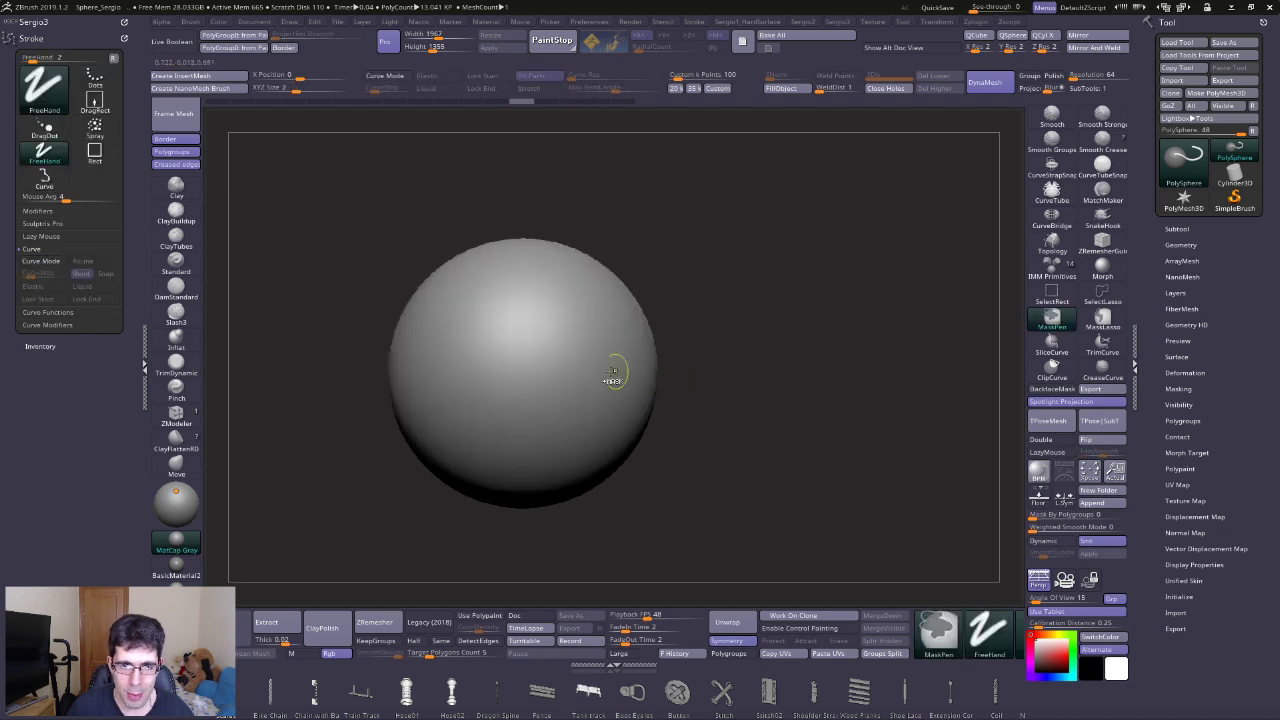
Draw a new rope strip across the sphere and orbit to inspect it.
{"action": "left_click_drag", "start_coordinate": [415, 387], "coordinate": [791, 391]}
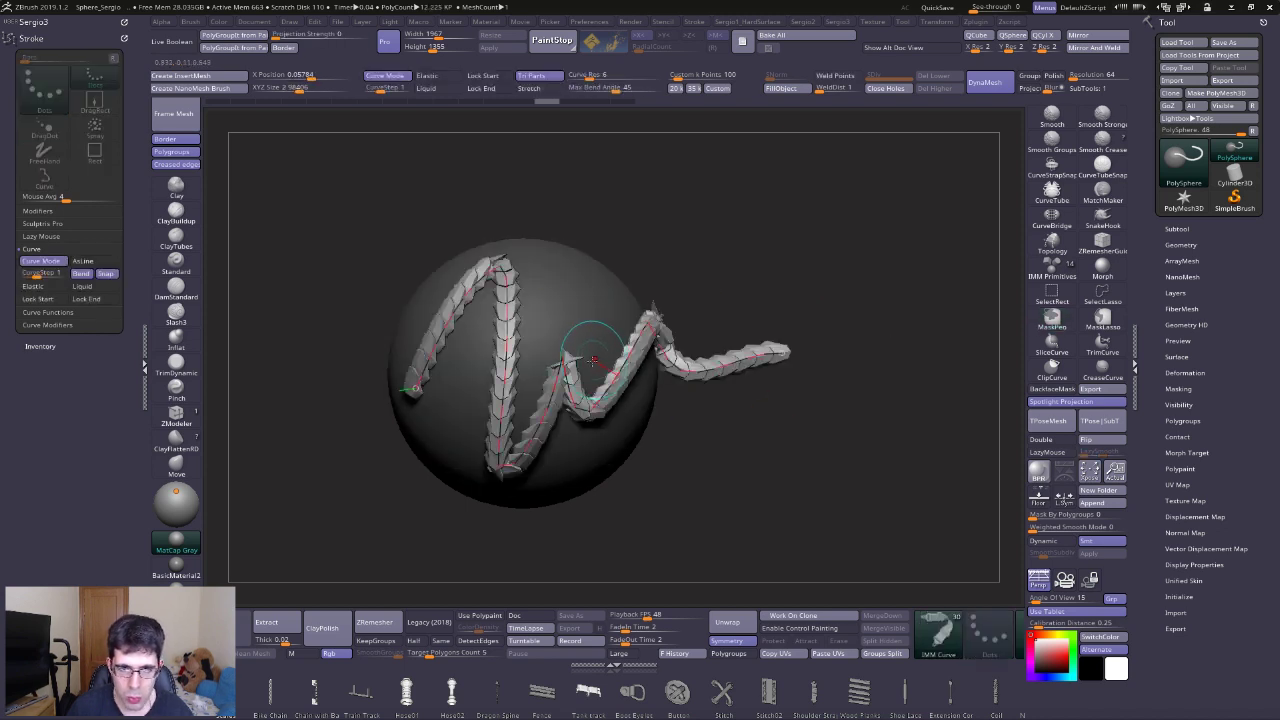
{"action": "left_click_drag", "start_coordinate": [430, 455], "coordinate": [507, 368]}
{"action": "left_click_drag", "start_coordinate": [600, 210], "coordinate": [677, 251]}
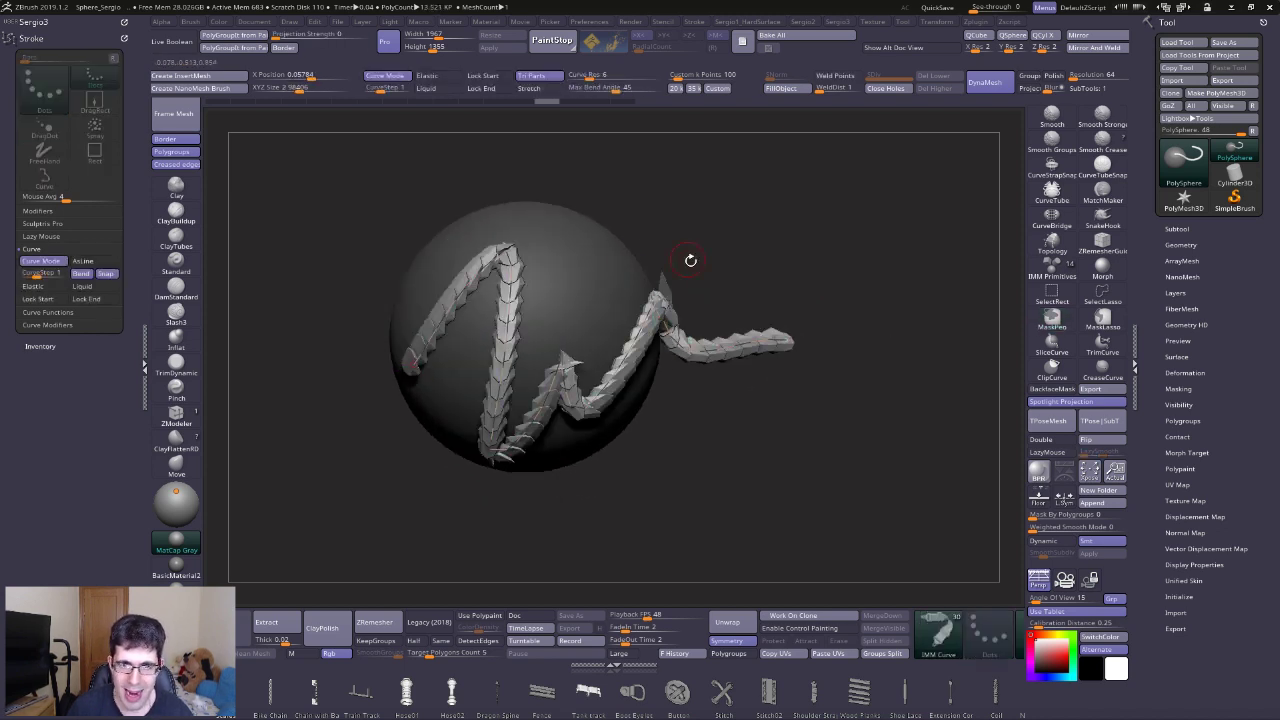
{"action": "left_click_drag", "start_coordinate": [641, 370], "coordinate": [500, 214]}
{"action": "mouse_move", "coordinate": [709, 280]}
{"action": "left_mouse_down"}
{"action": "mouse_move", "coordinate": [680, 271]}
{"action": "mouse_move", "coordinate": [717, 369]}
{"action": "mouse_move", "coordinate": [789, 357]}
{"action": "mouse_move", "coordinate": [894, 374]}
{"action": "mouse_move", "coordinate": [710, 345]}
{"action": "mouse_move", "coordinate": [757, 341]}
{"action": "mouse_move", "coordinate": [660, 337]}
{"action": "mouse_move", "coordinate": [772, 350]}
{"action": "left_mouse_up"}
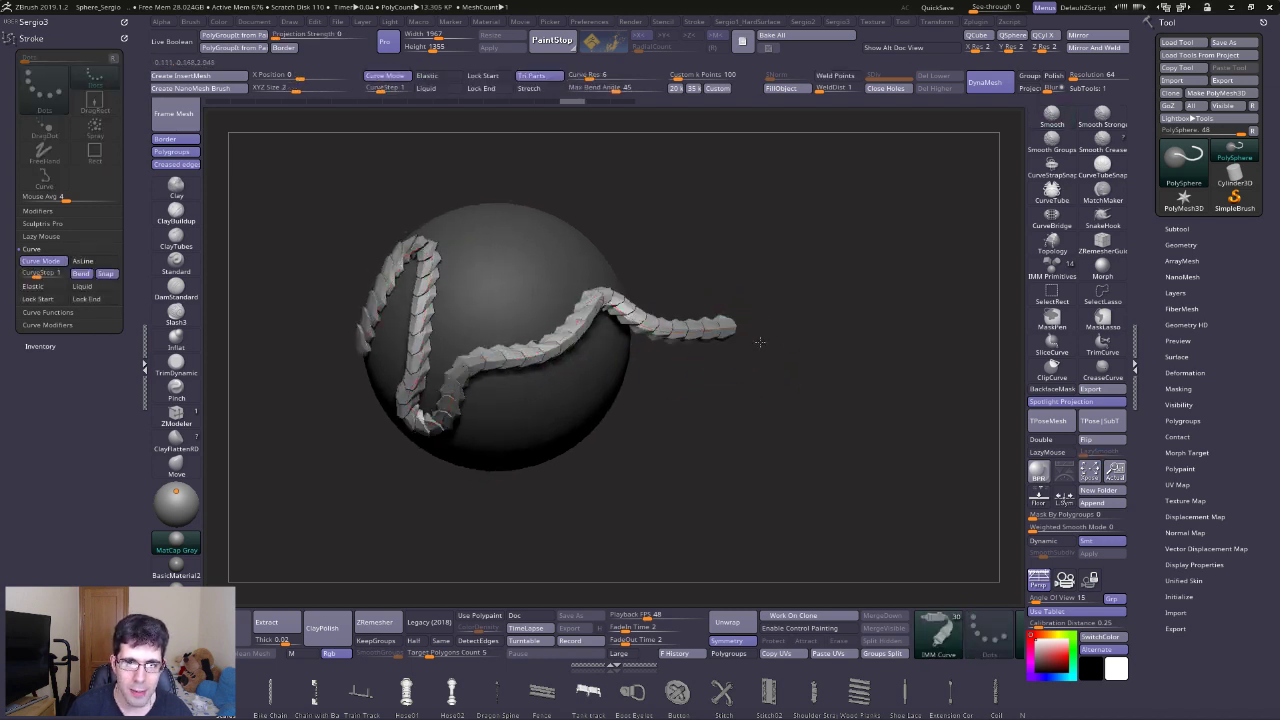
Reshape the strip by raising its right end and pulling its tail further right.
{"action": "mouse_move", "coordinate": [654, 369]}
{"action": "left_mouse_down"}
{"action": "mouse_move", "coordinate": [694, 329]}
{"action": "mouse_move", "coordinate": [640, 340]}
{"action": "mouse_move", "coordinate": [474, 425]}
{"action": "left_mouse_up"}
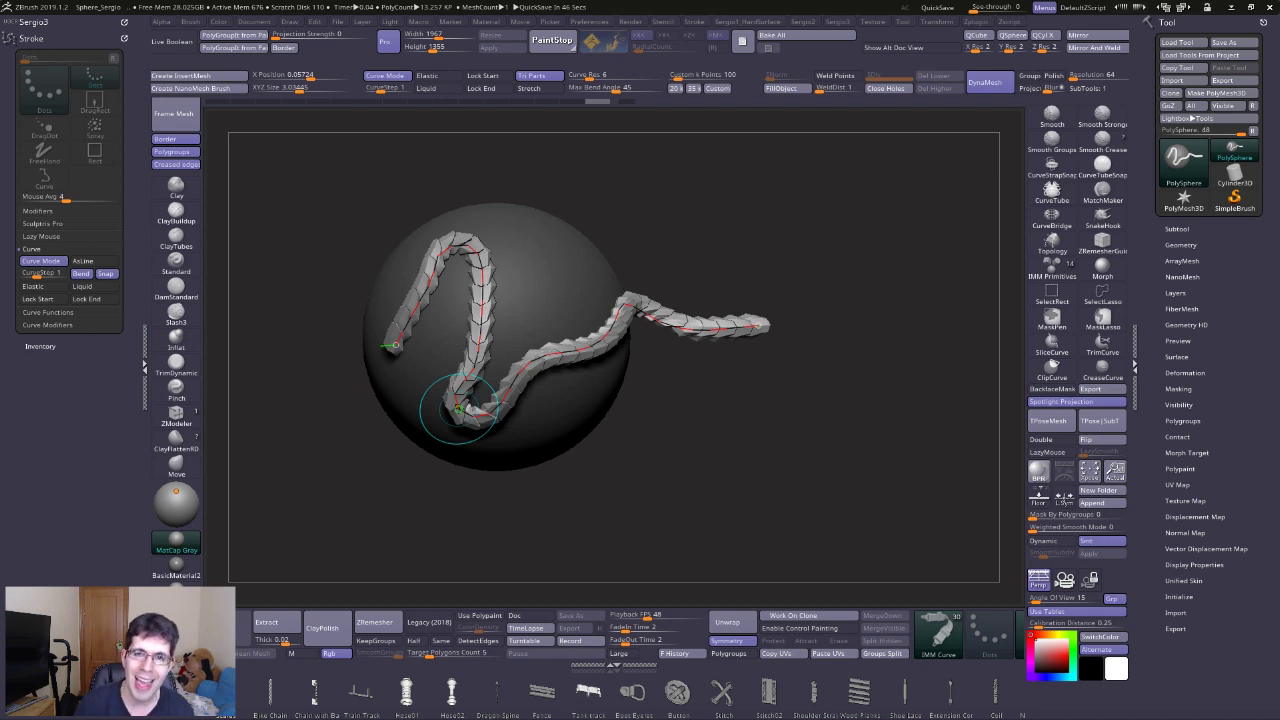
{"action": "left_click", "coordinate": [730, 432]}
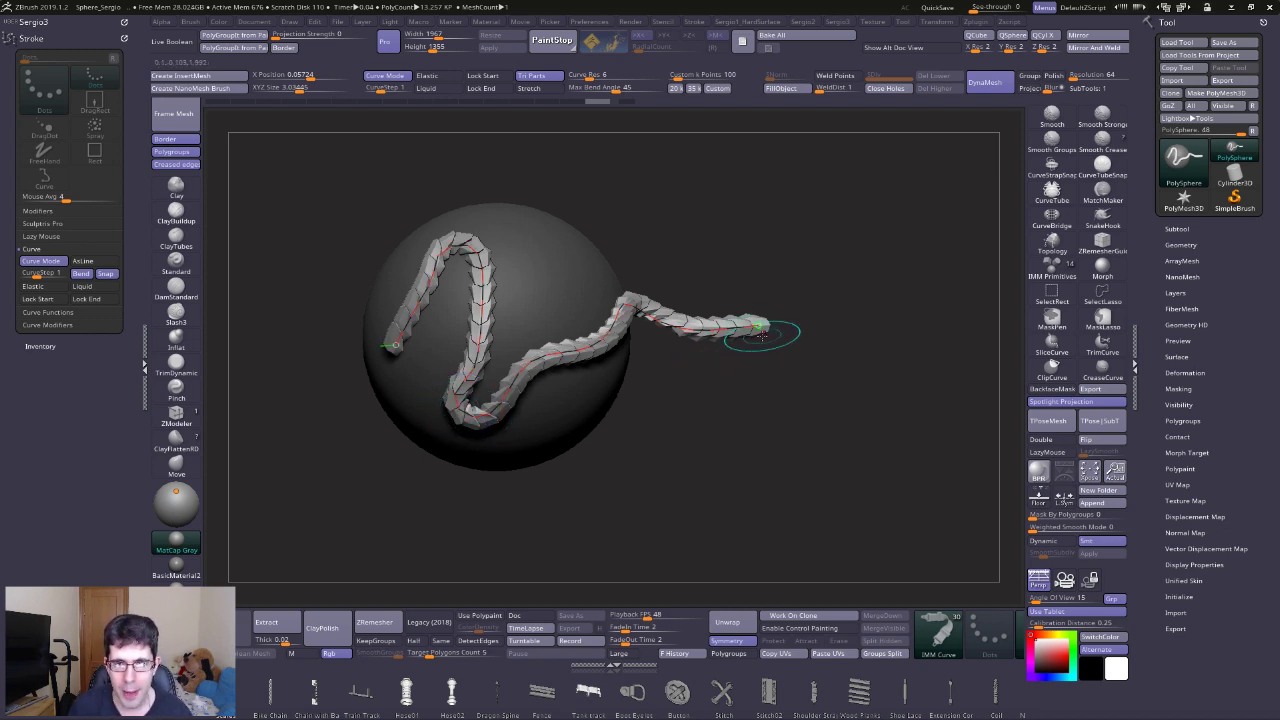
{"action": "left_click", "coordinate": [752, 335]}
{"action": "mouse_move", "coordinate": [765, 323]}
{"action": "left_mouse_down"}
{"action": "mouse_move", "coordinate": [814, 323]}
{"action": "mouse_move", "coordinate": [795, 328]}
{"action": "left_mouse_up"}
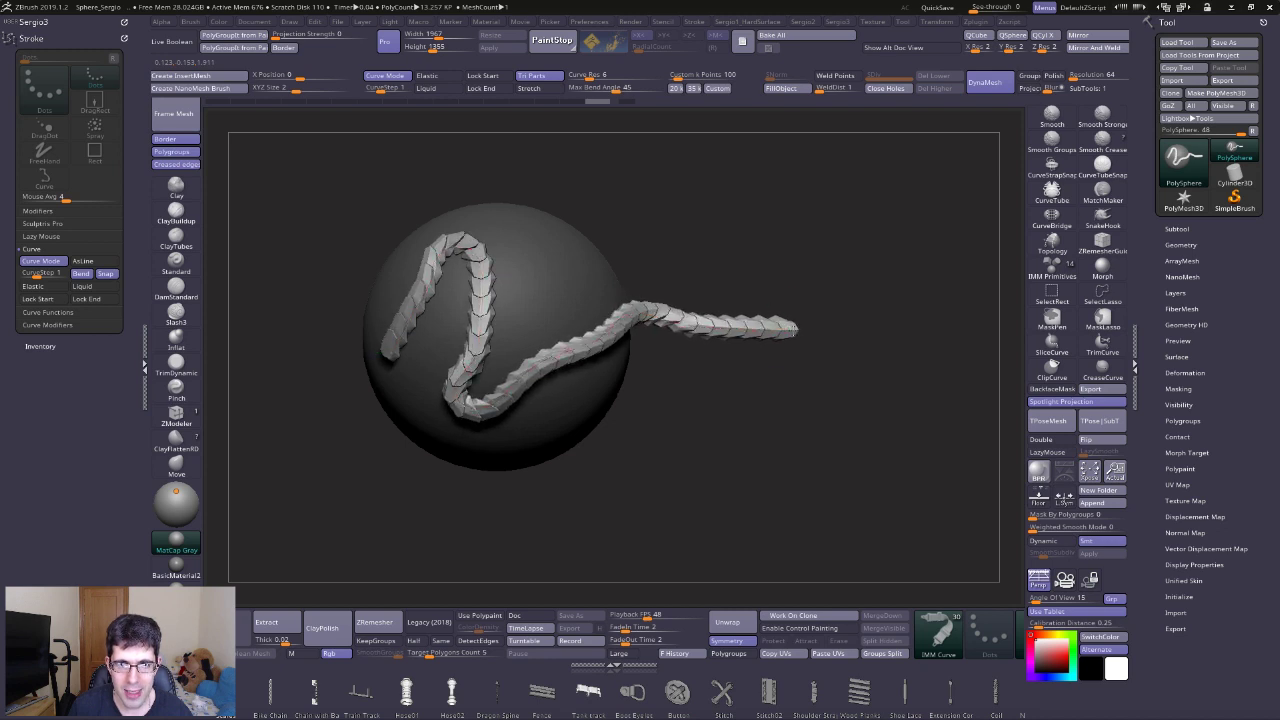
{"action": "key", "text": "shift"}
{"action": "key", "text": "shift"}
{"action": "key", "text": "shift"}
Redraw a straight horizontal strip from the sphere's centre past its right edge, dismissing Sticky Keys.
{"action": "key", "text": "Escape"}
{"action": "left_click_drag", "start_coordinate": [500, 344], "coordinate": [616, 338]}
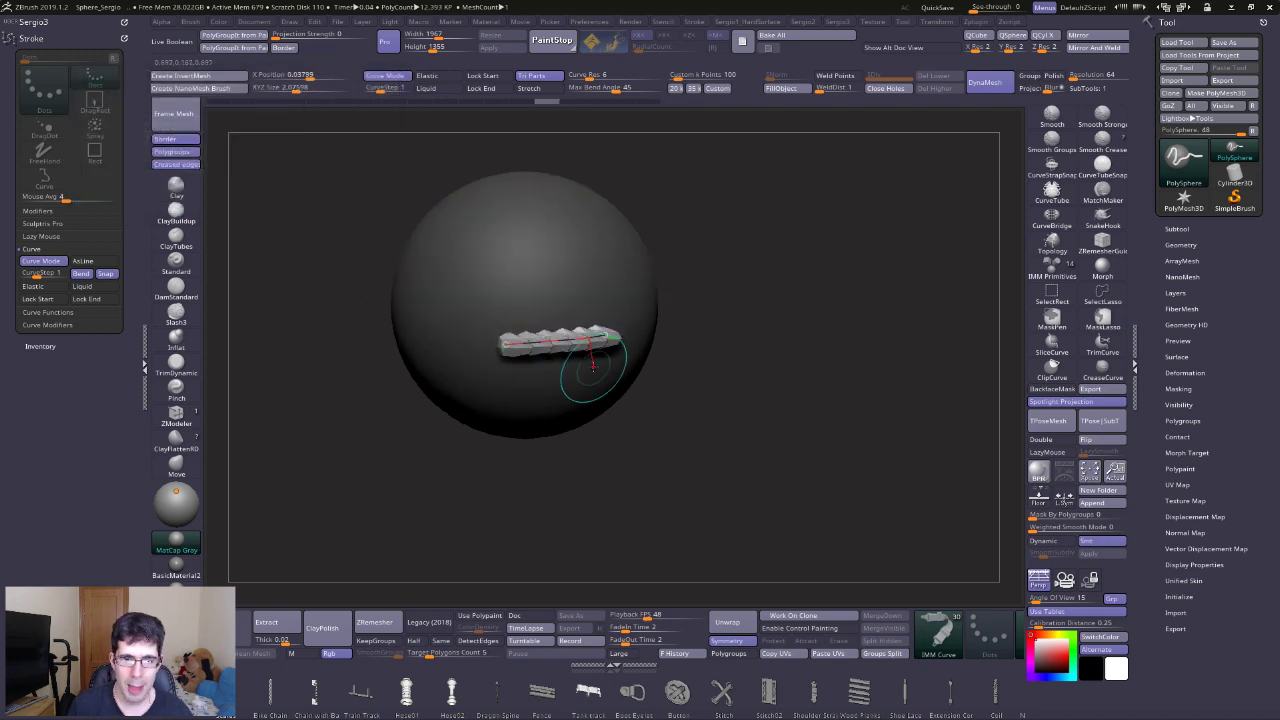
{"action": "scroll", "coordinate": [590, 340], "scroll_direction": "up", "scroll_amount": 3}
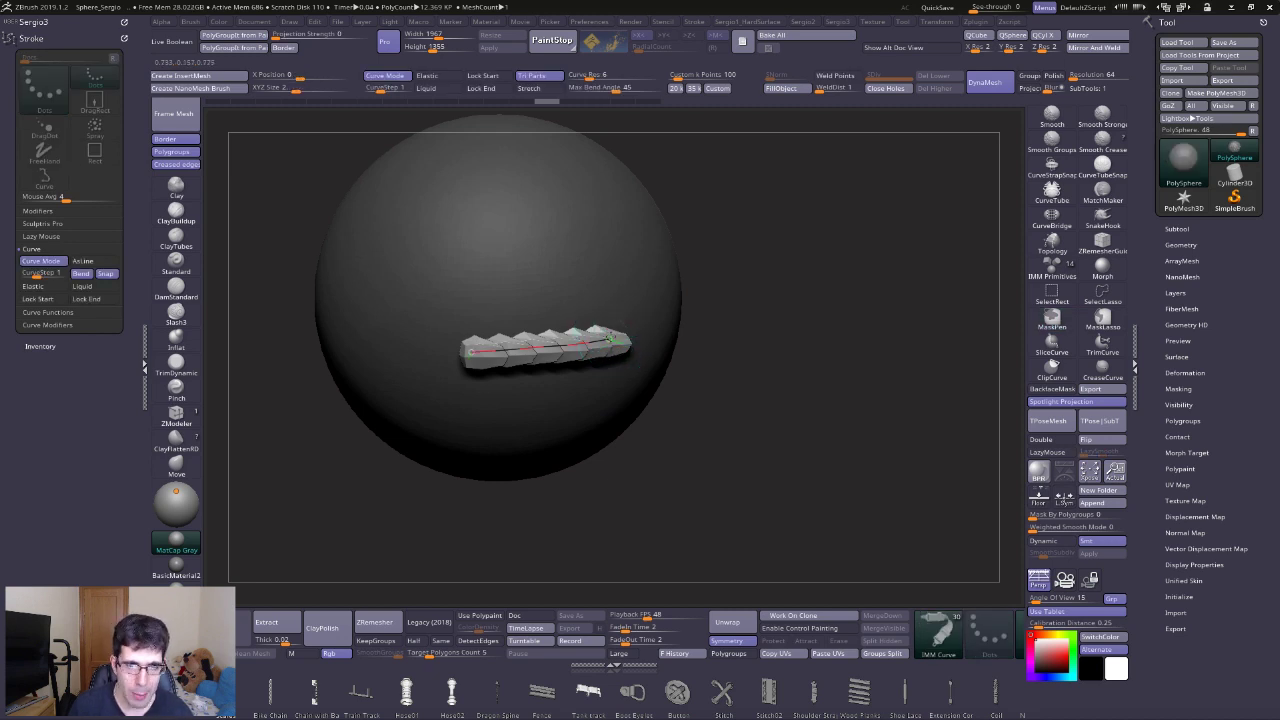
{"action": "mouse_move", "coordinate": [612, 340]}
{"action": "left_mouse_down"}
{"action": "mouse_move", "coordinate": [630, 337]}
{"action": "mouse_move", "coordinate": [620, 328]}
{"action": "left_mouse_up"}
{"action": "key", "text": "shift"}
{"action": "key", "text": "shift"}
{"action": "key", "text": "shift"}
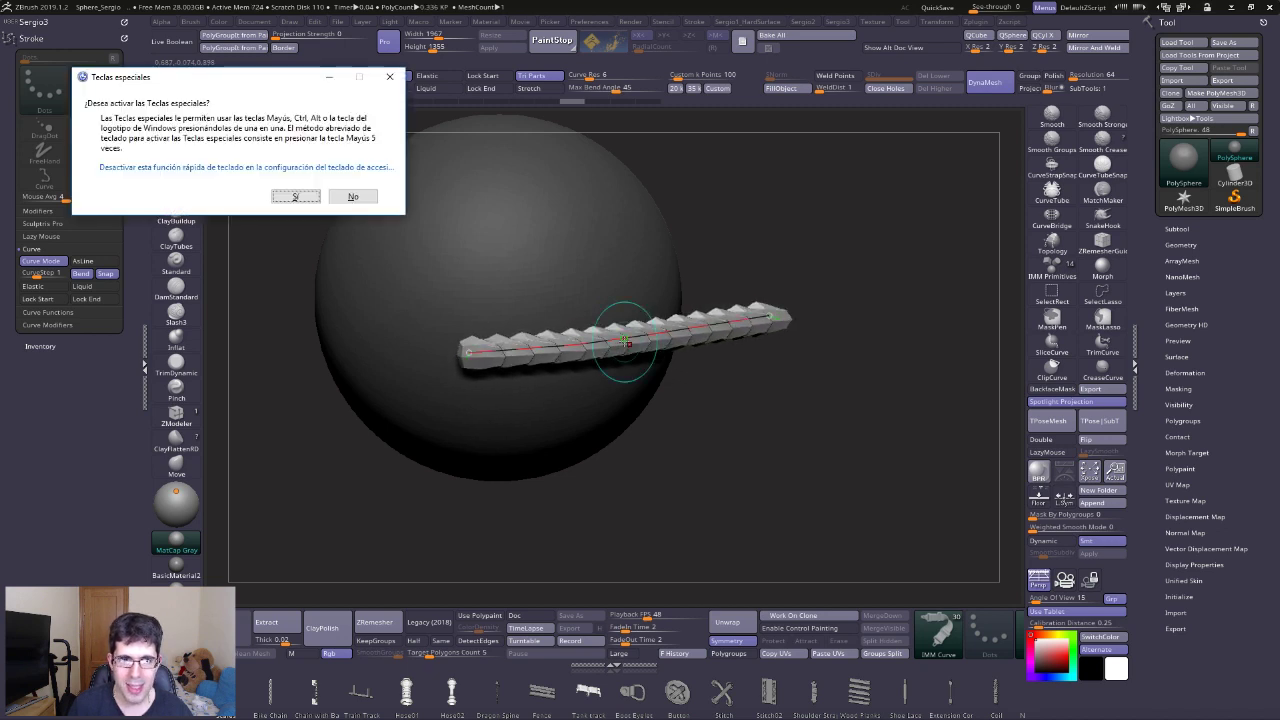
{"action": "key", "text": "Escape"}
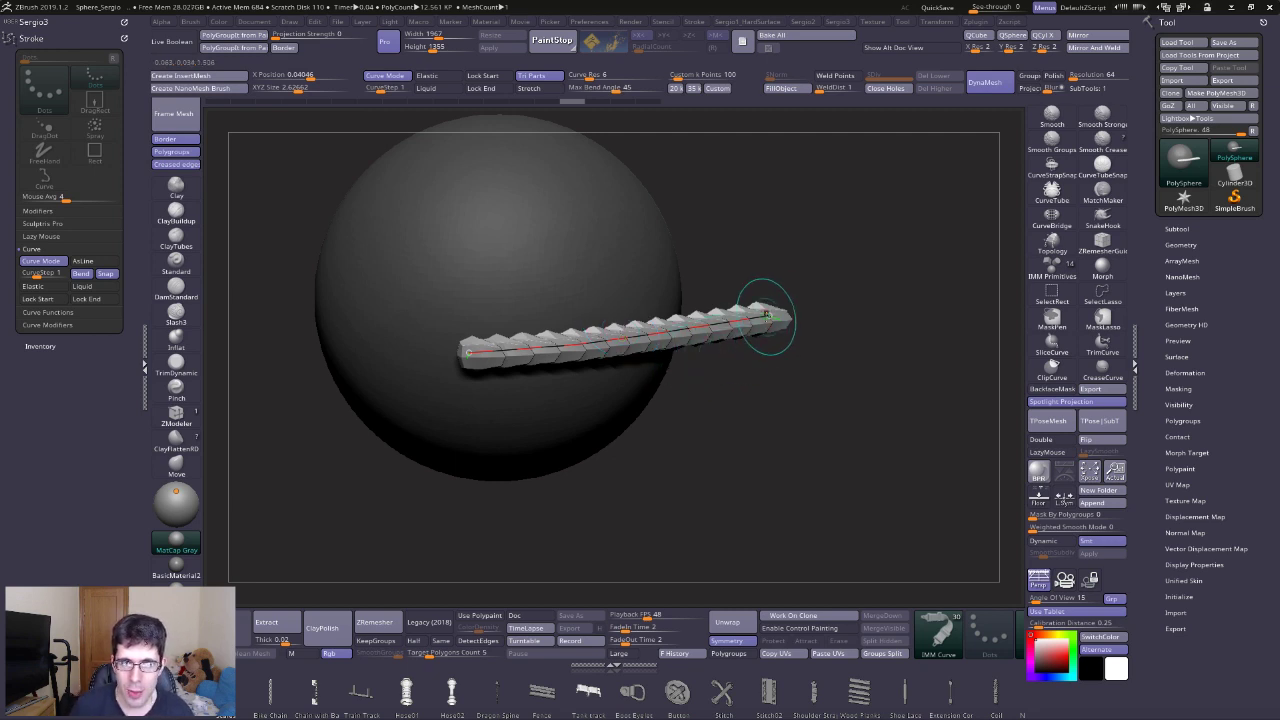
{"action": "mouse_move", "coordinate": [771, 316]}
{"action": "left_mouse_down"}
{"action": "mouse_move", "coordinate": [788, 314]}
{"action": "mouse_move", "coordinate": [667, 291]}
{"action": "left_mouse_up"}
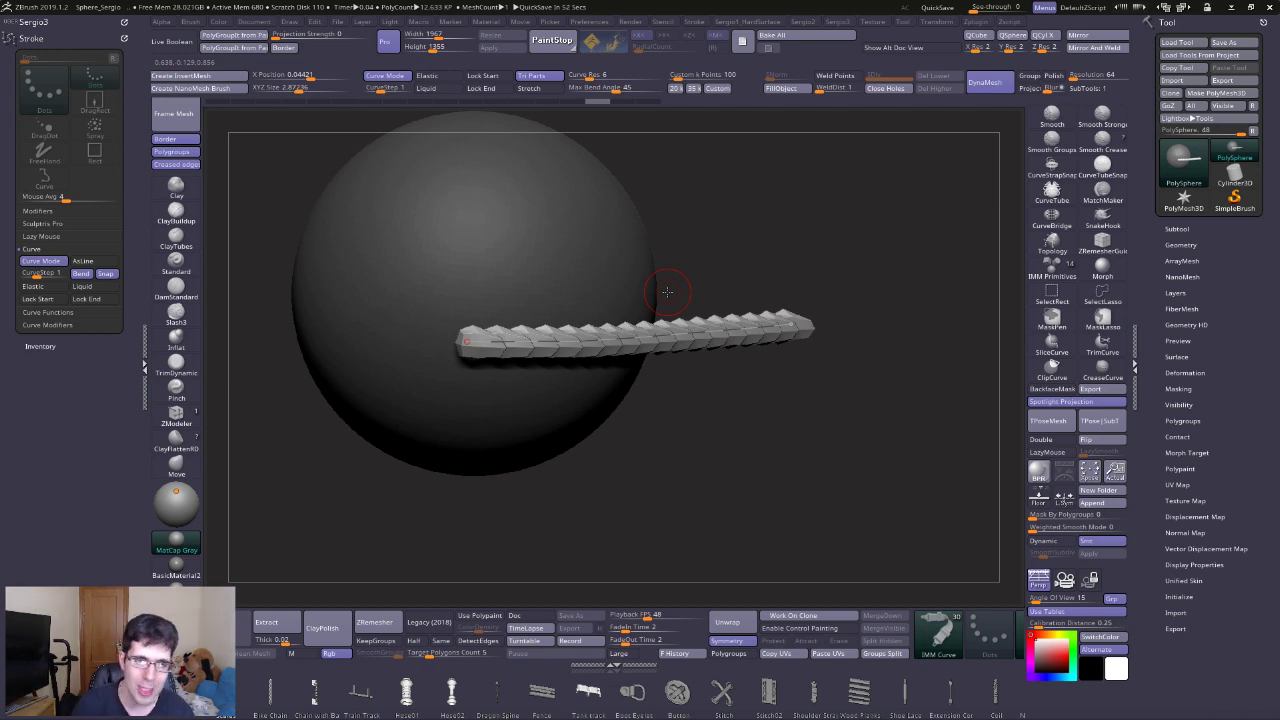
Rebuild the strip along its extended curve and bend its right end, redoing one bend.
{"action": "mouse_move", "coordinate": [667, 291]}
{"action": "right_mouse_down"}
{"action": "mouse_move", "coordinate": [714, 423]}
{"action": "mouse_move", "coordinate": [709, 400]}
{"action": "mouse_move", "coordinate": [654, 423]}
{"action": "mouse_move", "coordinate": [732, 368]}
{"action": "right_mouse_up"}
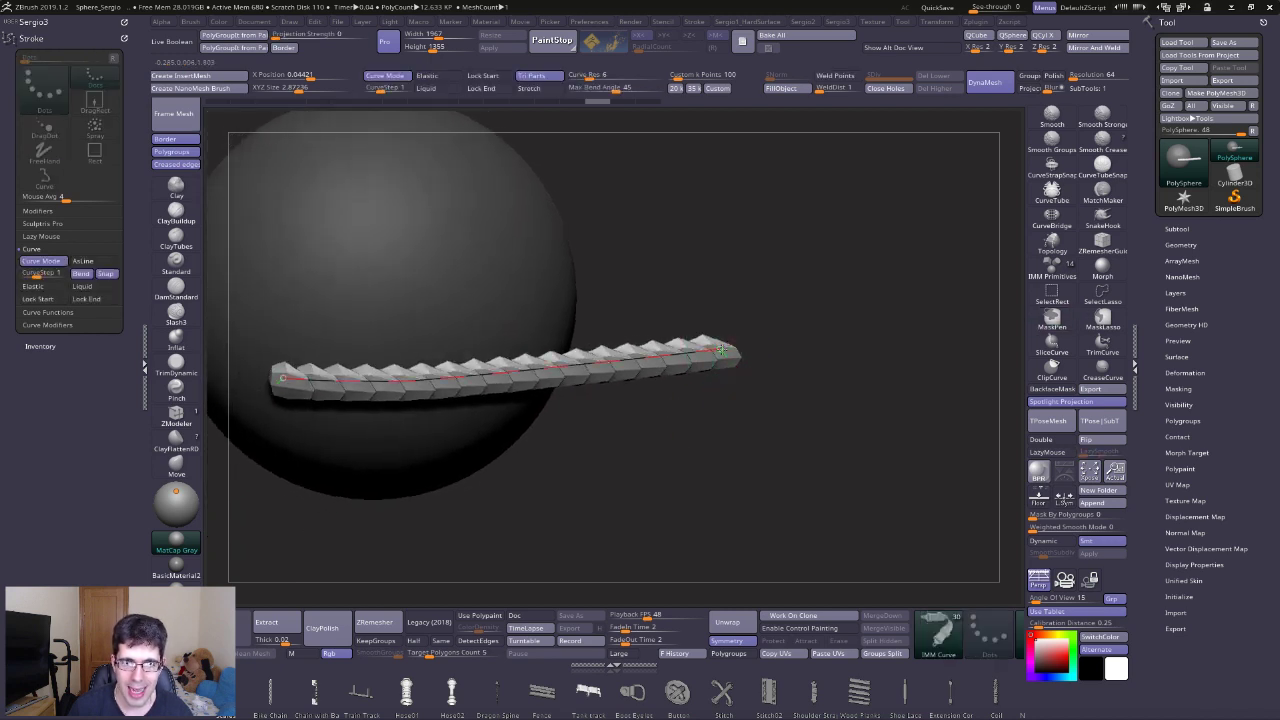
{"action": "left_click", "coordinate": [721, 350]}
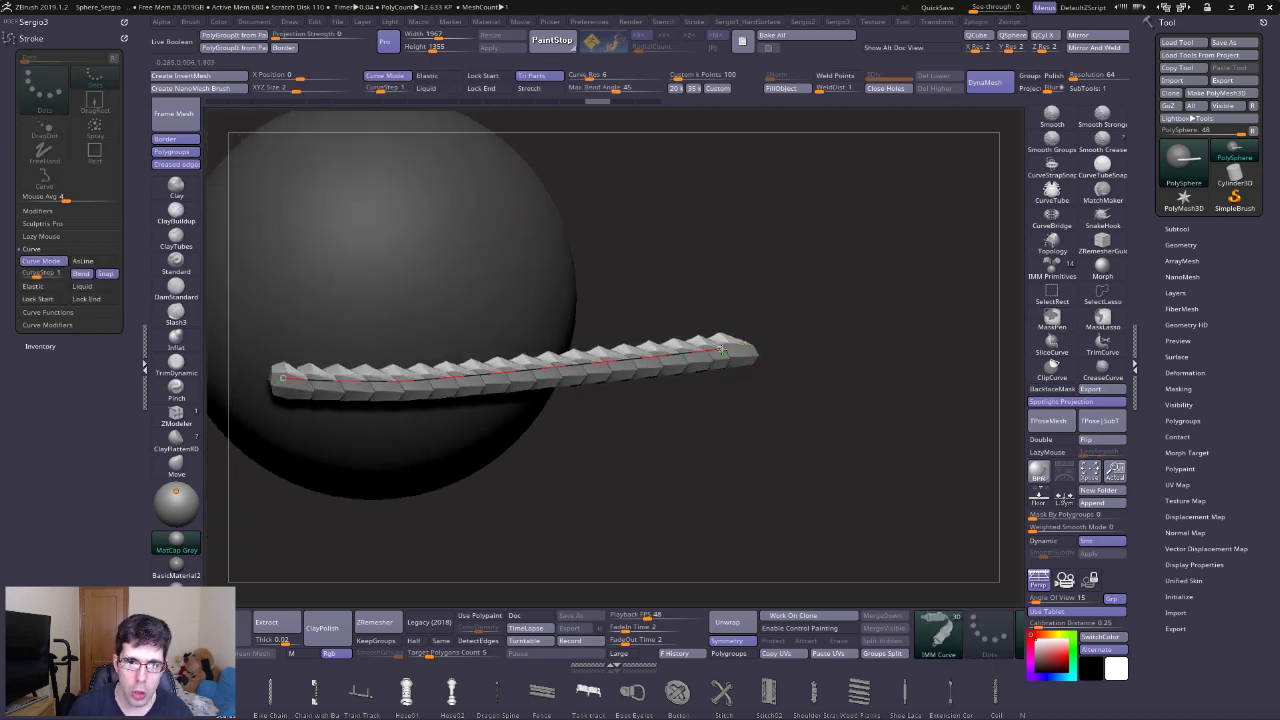
{"action": "left_click_drag", "start_coordinate": [720, 313], "coordinate": [630, 315]}
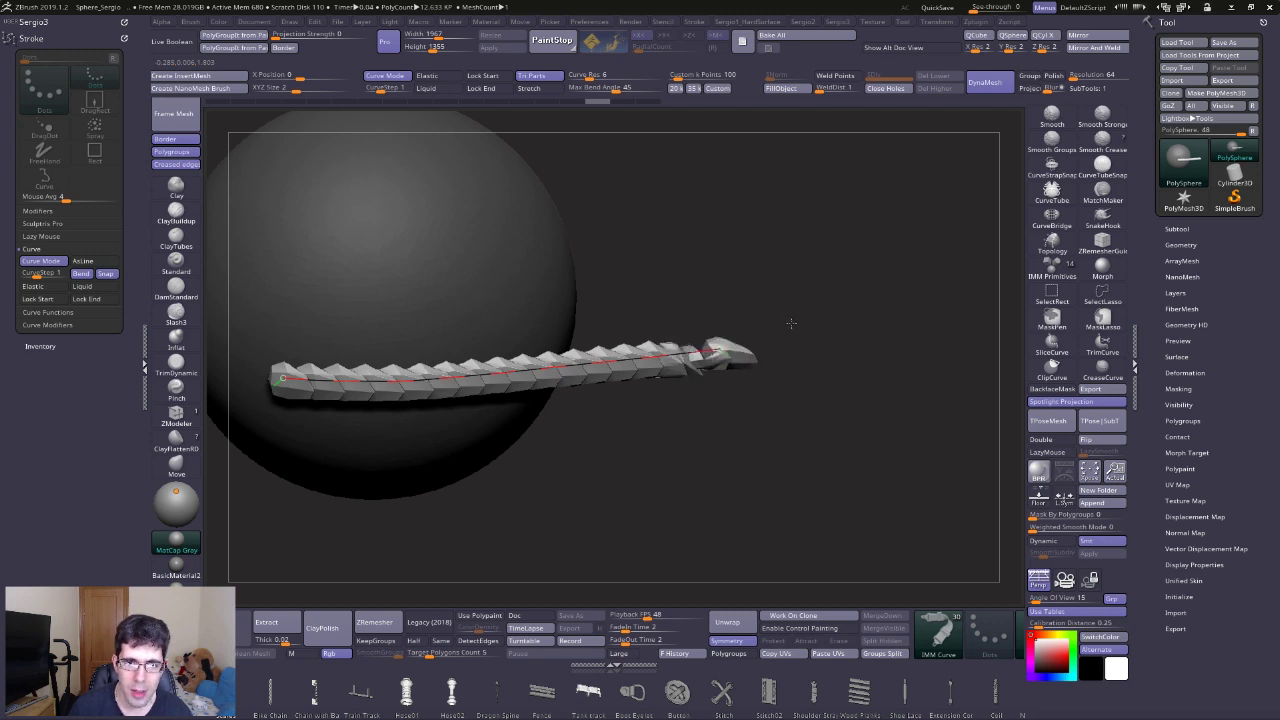
{"action": "key", "text": "ctrl"}
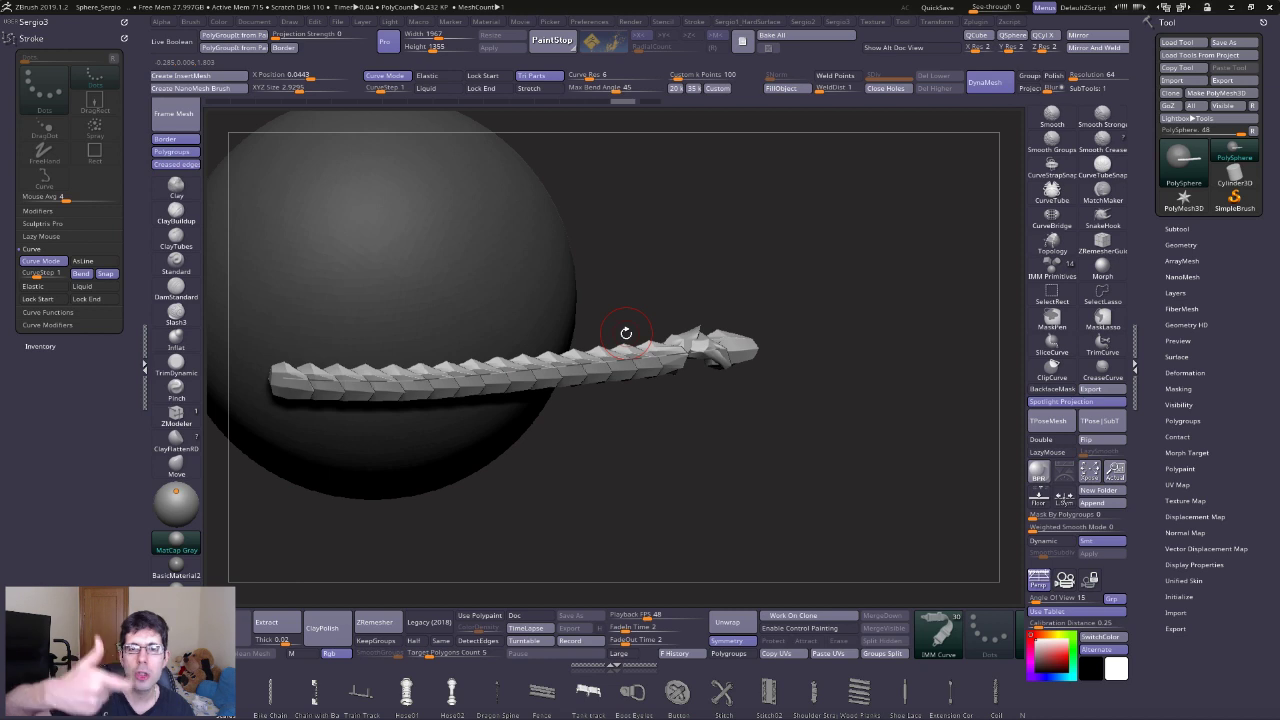
{"action": "key", "text": "ctrl+z"}
{"action": "left_click_drag", "start_coordinate": [626, 332], "coordinate": [652, 347]}
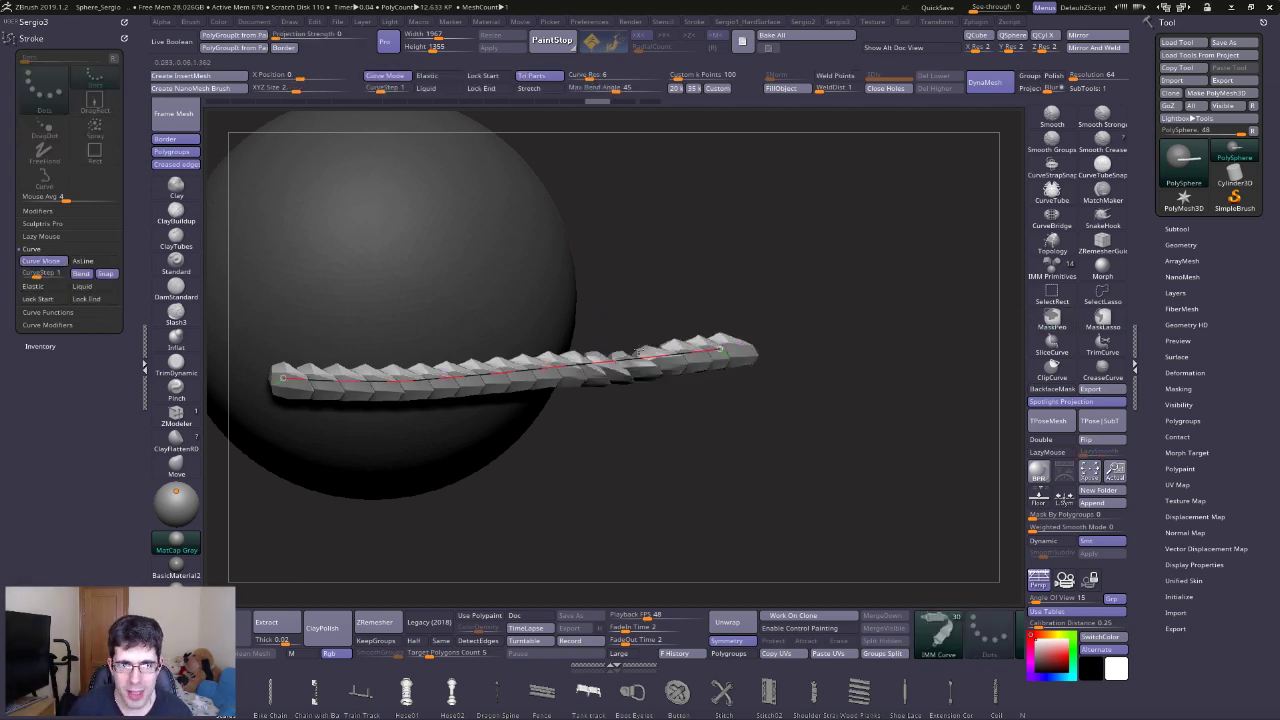
Bend the strip's middle and pull its end down into an arc, then enable elastic curve editing.
{"action": "mouse_move", "coordinate": [457, 371]}
{"action": "left_mouse_down"}
{"action": "mouse_move", "coordinate": [520, 390]}
{"action": "mouse_move", "coordinate": [493, 362]}
{"action": "mouse_move", "coordinate": [506, 399]}
{"action": "left_mouse_up"}
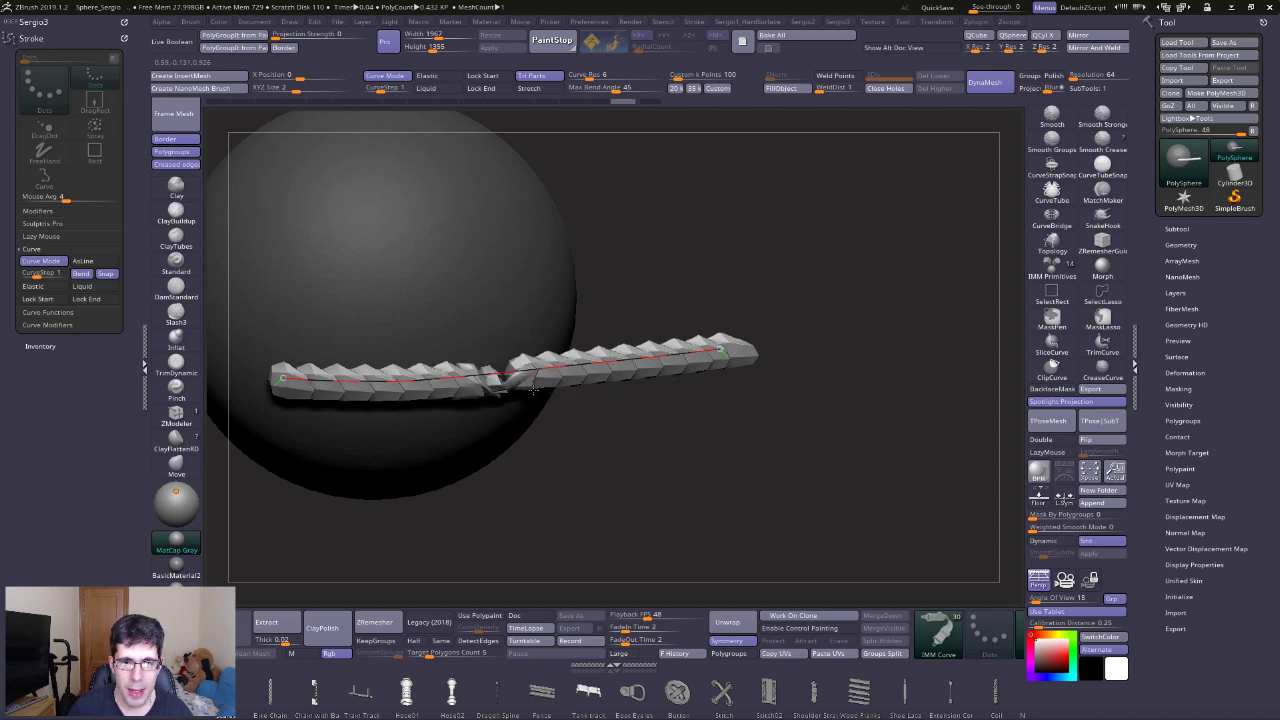
{"action": "left_click_drag", "start_coordinate": [506, 399], "coordinate": [508, 412]}
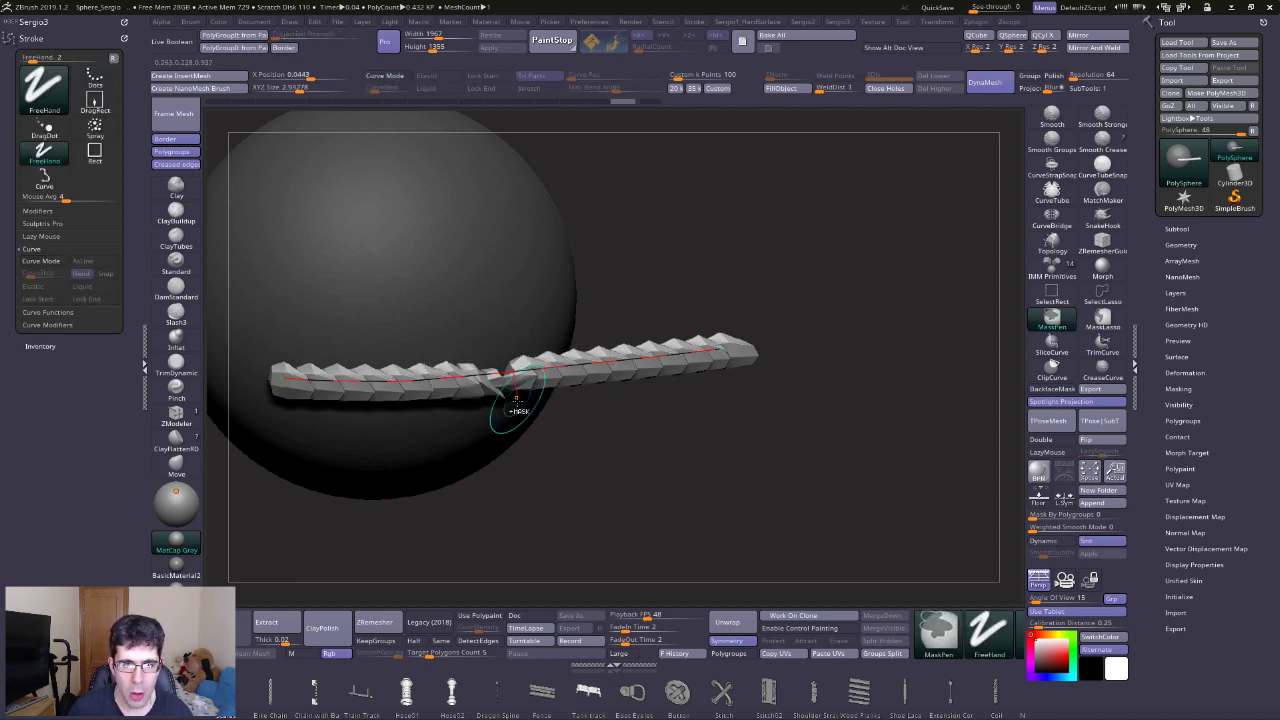
{"action": "right_click_drag", "start_coordinate": [600, 420], "coordinate": [598, 372], "text": "ctrl"}
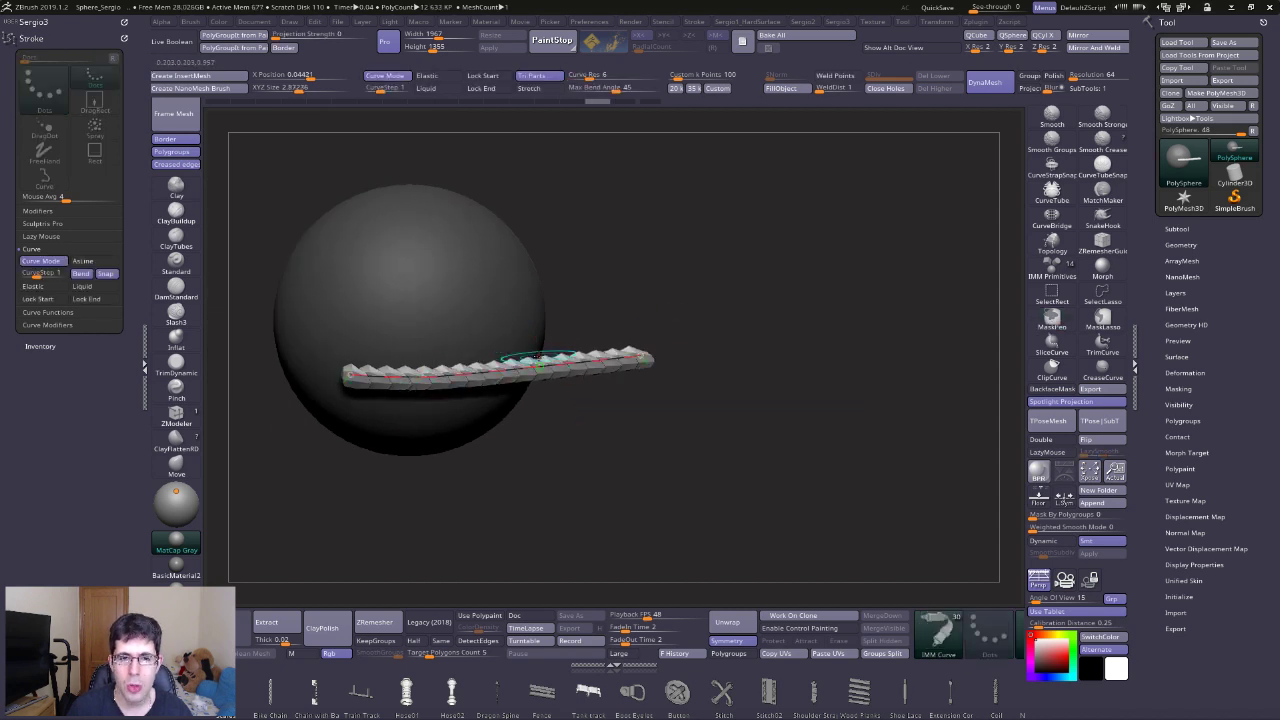
{"action": "mouse_move", "coordinate": [640, 357]}
{"action": "left_mouse_down"}
{"action": "mouse_move", "coordinate": [557, 549]}
{"action": "mouse_move", "coordinate": [371, 506]}
{"action": "mouse_move", "coordinate": [366, 457]}
{"action": "left_mouse_up"}
{"action": "mouse_move", "coordinate": [366, 457]}
{"action": "right_mouse_down"}
{"action": "mouse_move", "coordinate": [587, 407]}
{"action": "mouse_move", "coordinate": [533, 399]}
{"action": "right_mouse_up"}
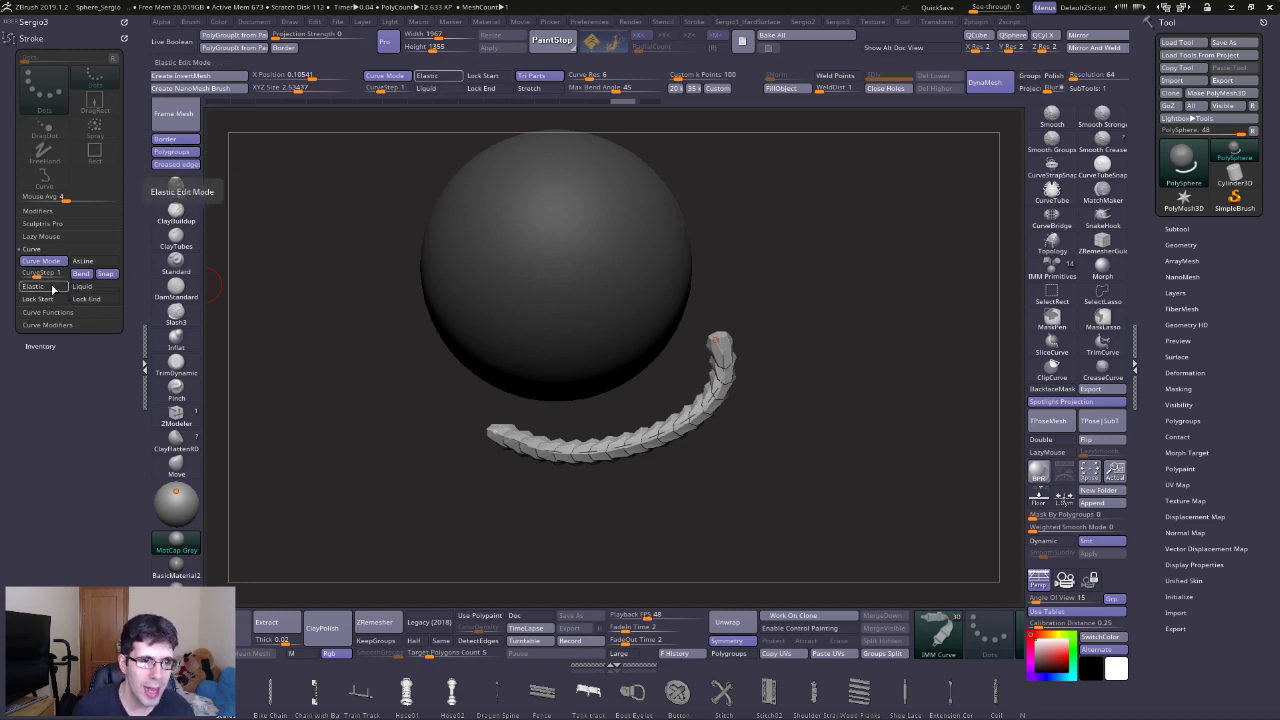
{"action": "left_click", "coordinate": [58, 288]}
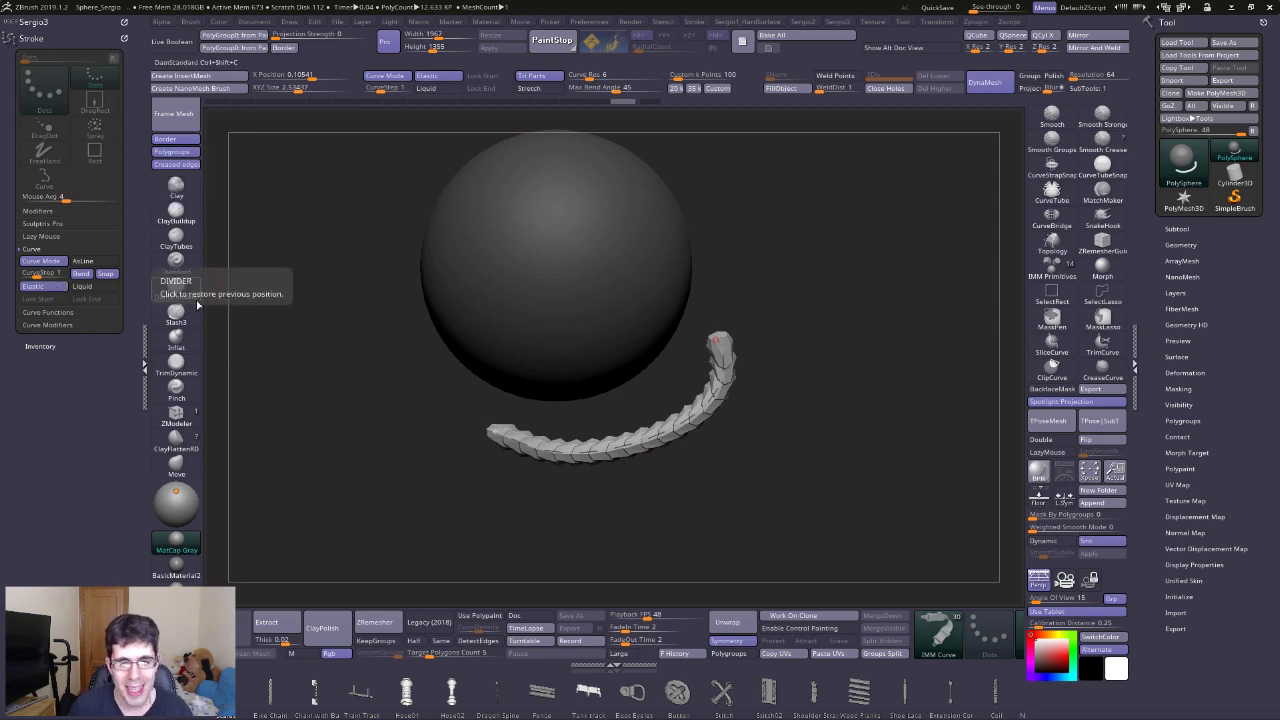
Drag the IMM curve points to bend the tube sharply up and around the sphere.
{"action": "left_click_drag", "start_coordinate": [329, 374], "coordinate": [500, 420]}
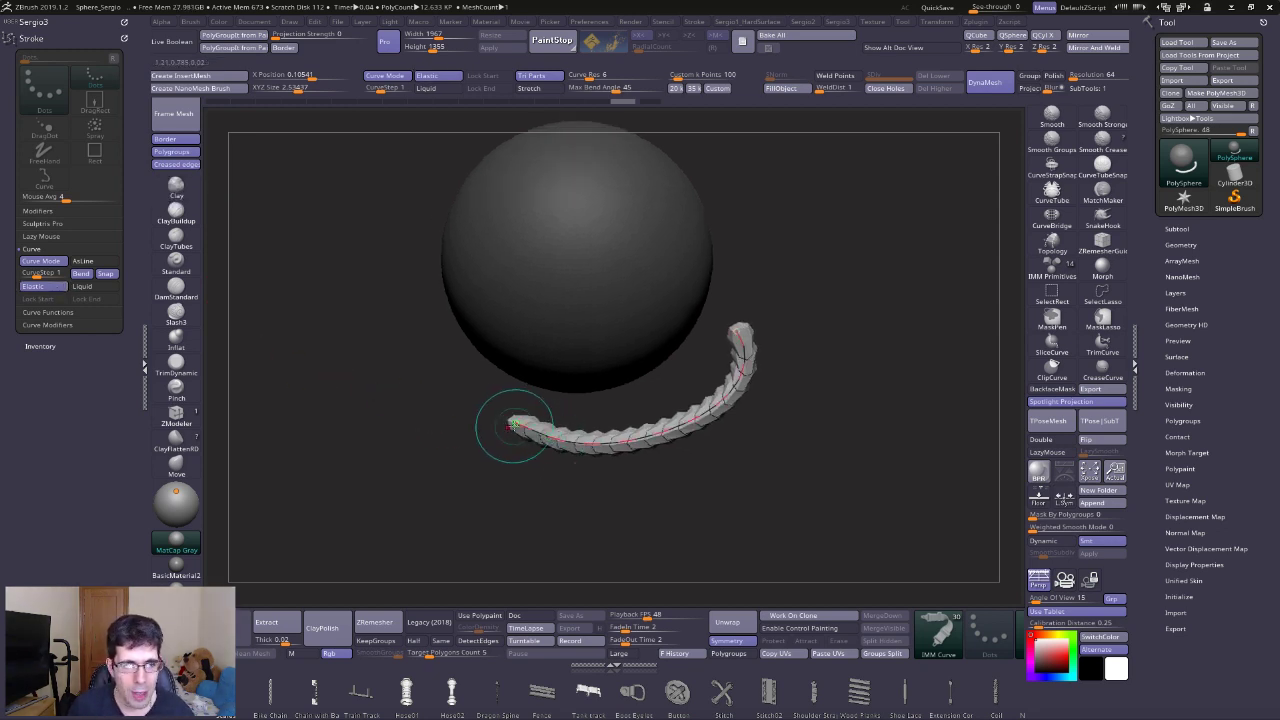
{"action": "left_click_drag", "start_coordinate": [512, 424], "coordinate": [290, 200]}
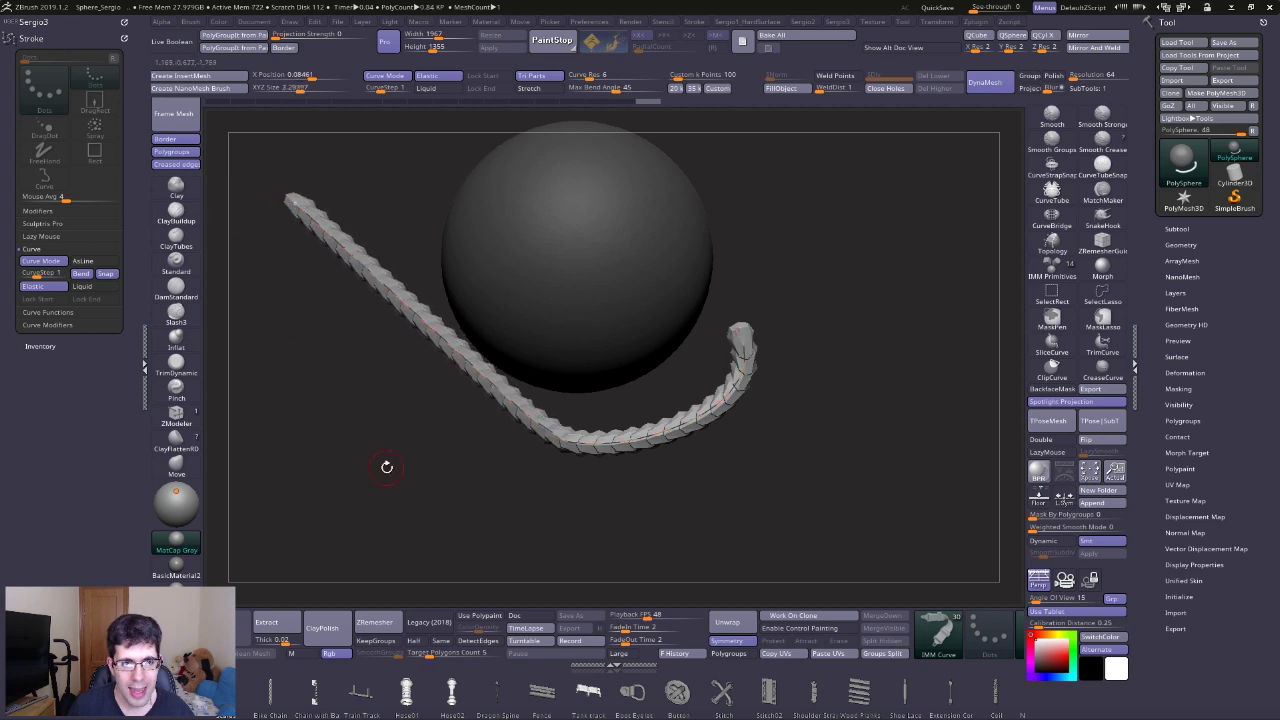
{"action": "left_click_drag", "start_coordinate": [725, 323], "coordinate": [829, 206]}
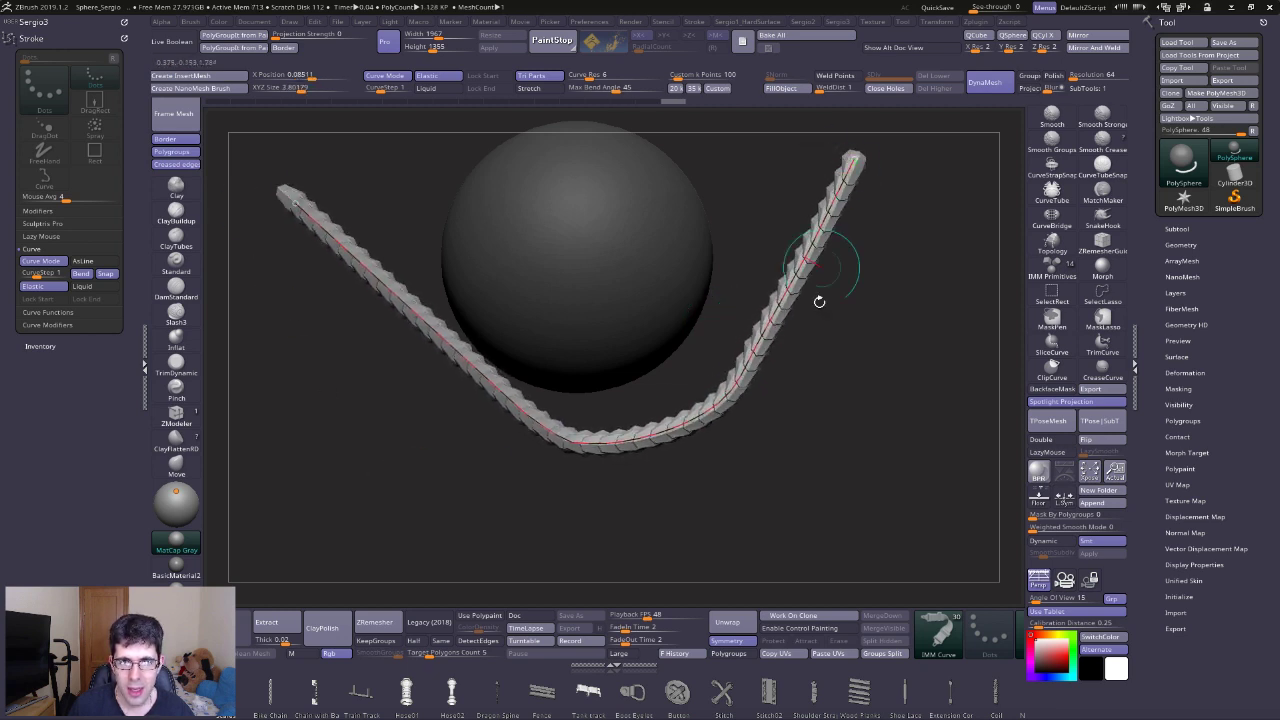
{"action": "left_click_drag", "start_coordinate": [829, 323], "coordinate": [766, 443], "text": "alt"}
{"action": "mouse_move", "coordinate": [796, 285]}
{"action": "left_mouse_down"}
{"action": "mouse_move", "coordinate": [700, 229]}
{"action": "mouse_move", "coordinate": [606, 206]}
{"action": "mouse_move", "coordinate": [457, 200]}
{"action": "mouse_move", "coordinate": [386, 260]}
{"action": "mouse_move", "coordinate": [343, 373]}
{"action": "left_mouse_up"}
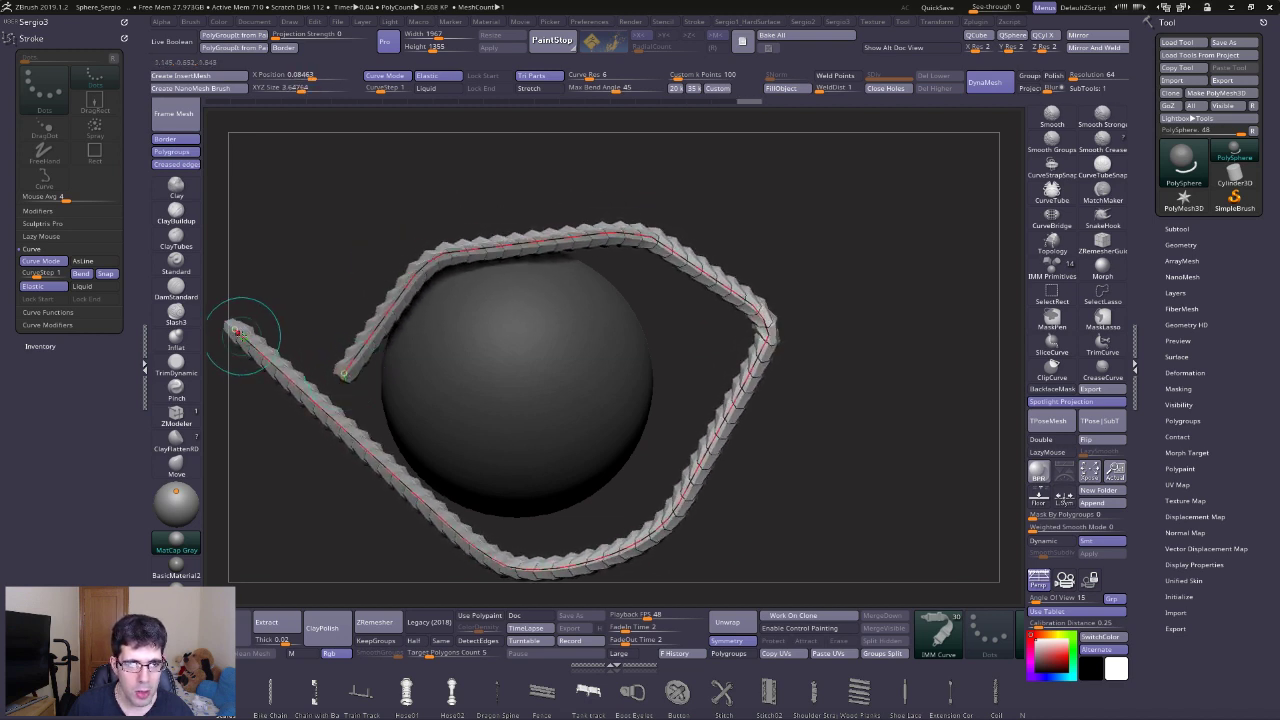
{"action": "mouse_move", "coordinate": [238, 330]}
{"action": "left_mouse_down"}
{"action": "mouse_move", "coordinate": [380, 187]}
{"action": "mouse_move", "coordinate": [686, 166]}
{"action": "mouse_move", "coordinate": [785, 232]}
{"action": "mouse_move", "coordinate": [855, 305]}
{"action": "mouse_move", "coordinate": [725, 595]}
{"action": "mouse_move", "coordinate": [594, 380]}
{"action": "left_mouse_up"}
Try a rounder reshape of the loop, then undo back to the angular double loop.
{"action": "mouse_move", "coordinate": [500, 271]}
{"action": "left_mouse_down", "text": "alt"}
{"action": "mouse_move", "coordinate": [645, 494]}
{"action": "mouse_move", "coordinate": [612, 420]}
{"action": "mouse_move", "coordinate": [634, 434]}
{"action": "mouse_move", "coordinate": [634, 337]}
{"action": "mouse_move", "coordinate": [623, 379]}
{"action": "left_mouse_up", "text": "alt"}
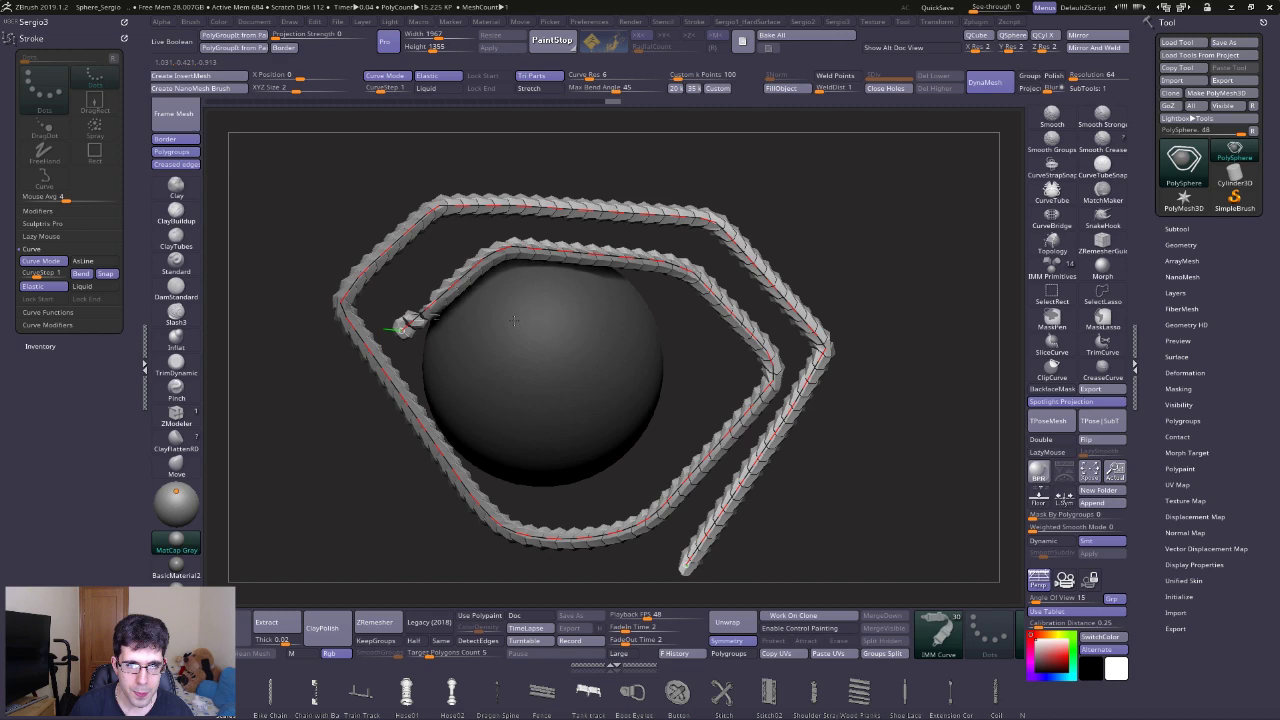
{"action": "key", "text": "ctrl"}
{"action": "left_click_drag", "start_coordinate": [414, 330], "coordinate": [843, 435]}
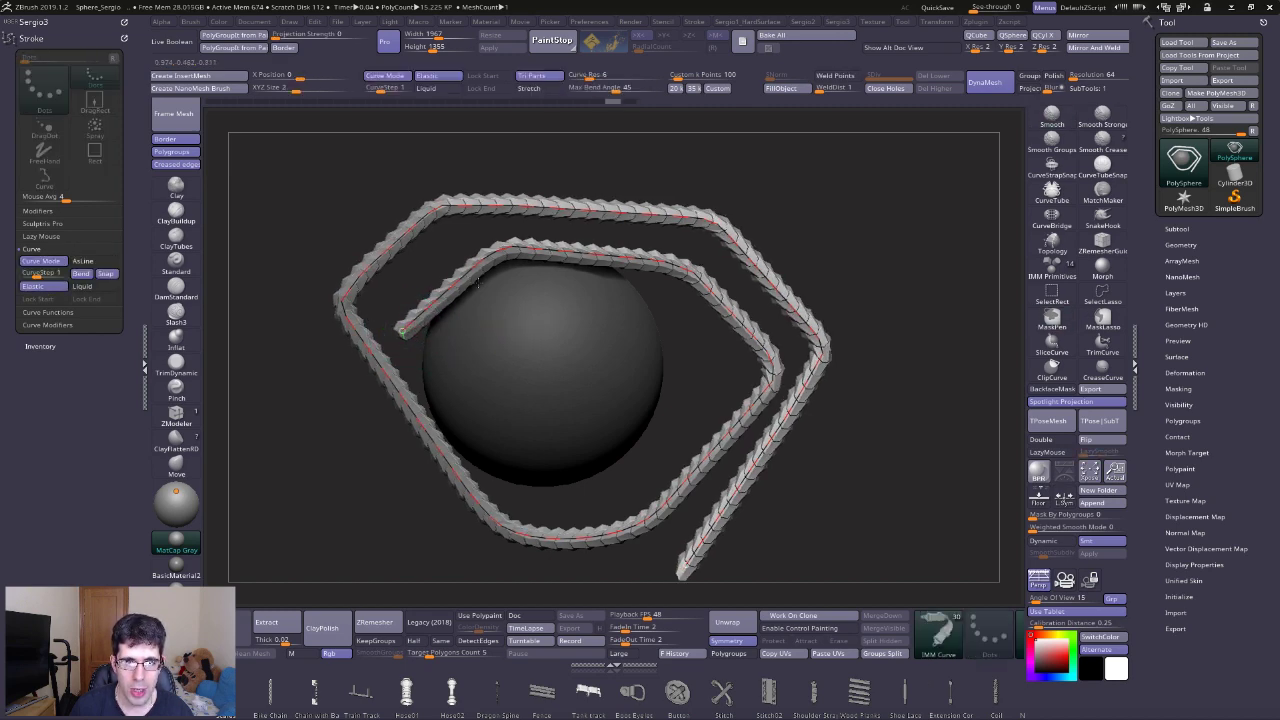
{"action": "key", "text": "ctrl+z"}
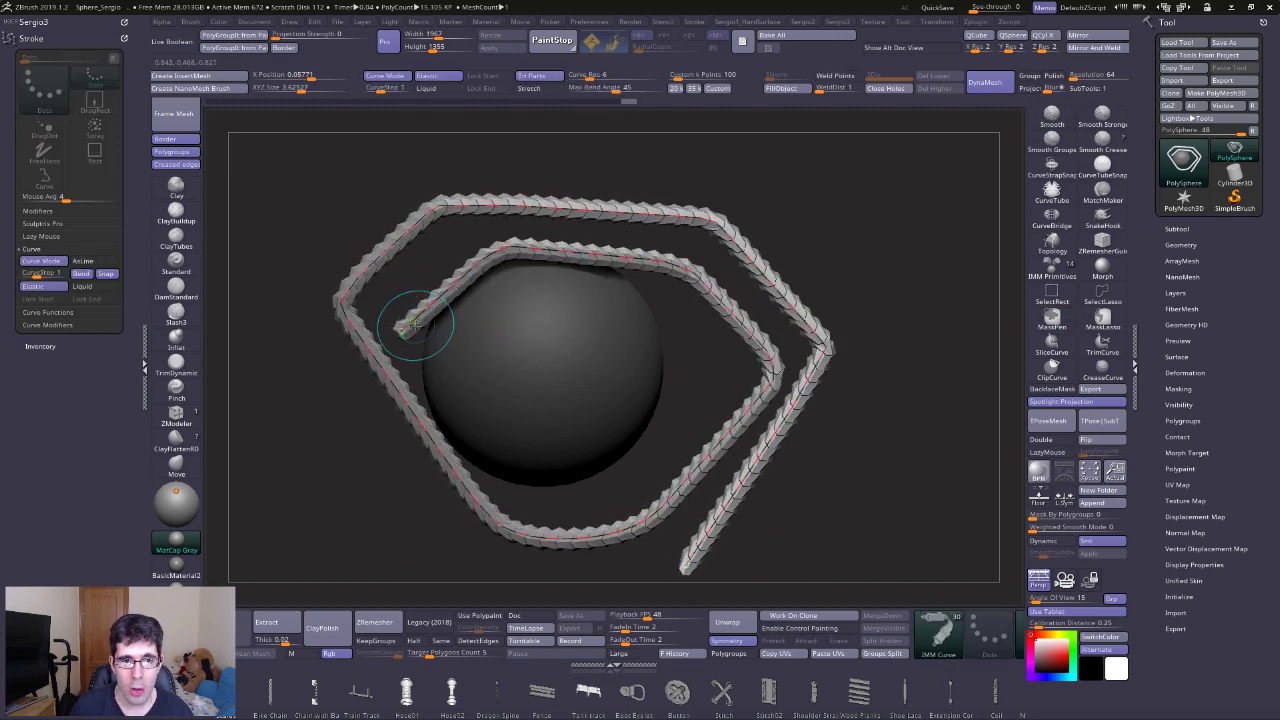
{"action": "mouse_move", "coordinate": [828, 348]}
{"action": "left_mouse_down"}
{"action": "mouse_move", "coordinate": [693, 280]}
{"action": "mouse_move", "coordinate": [665, 485]}
{"action": "mouse_move", "coordinate": [520, 203]}
{"action": "mouse_move", "coordinate": [675, 546]}
{"action": "left_mouse_up"}
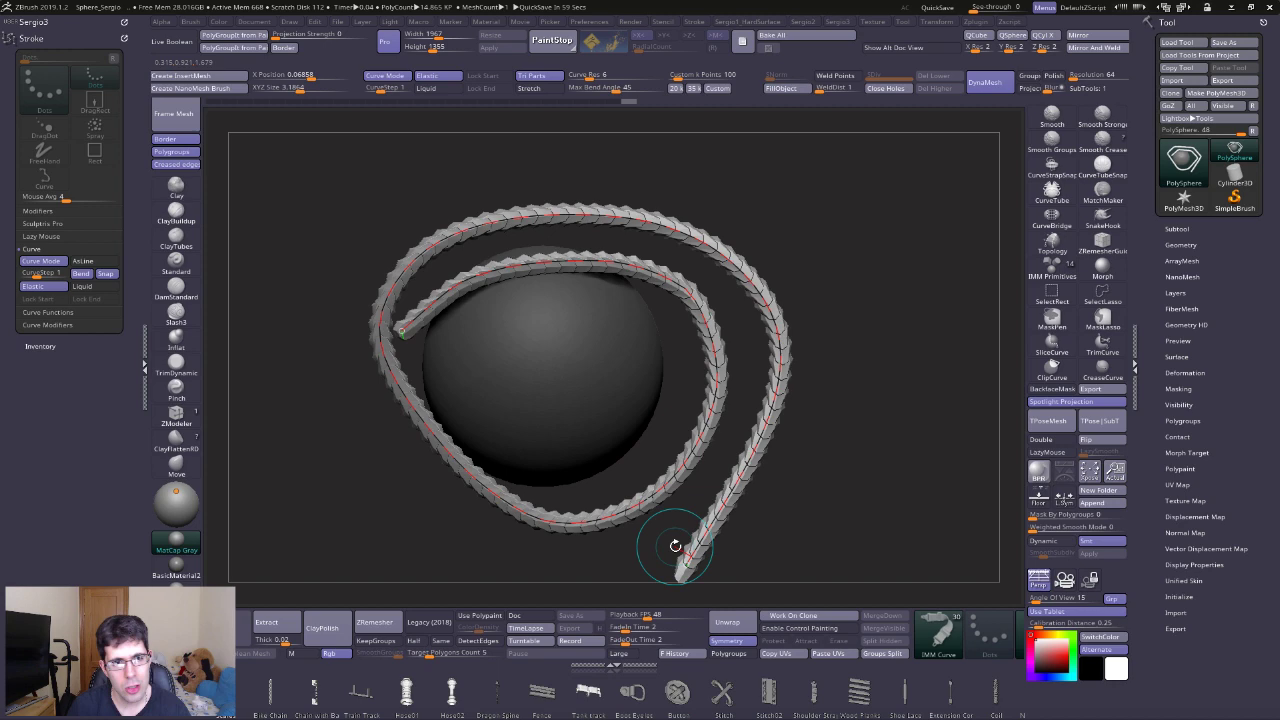
{"action": "left_click_drag", "start_coordinate": [620, 490], "coordinate": [637, 484]}
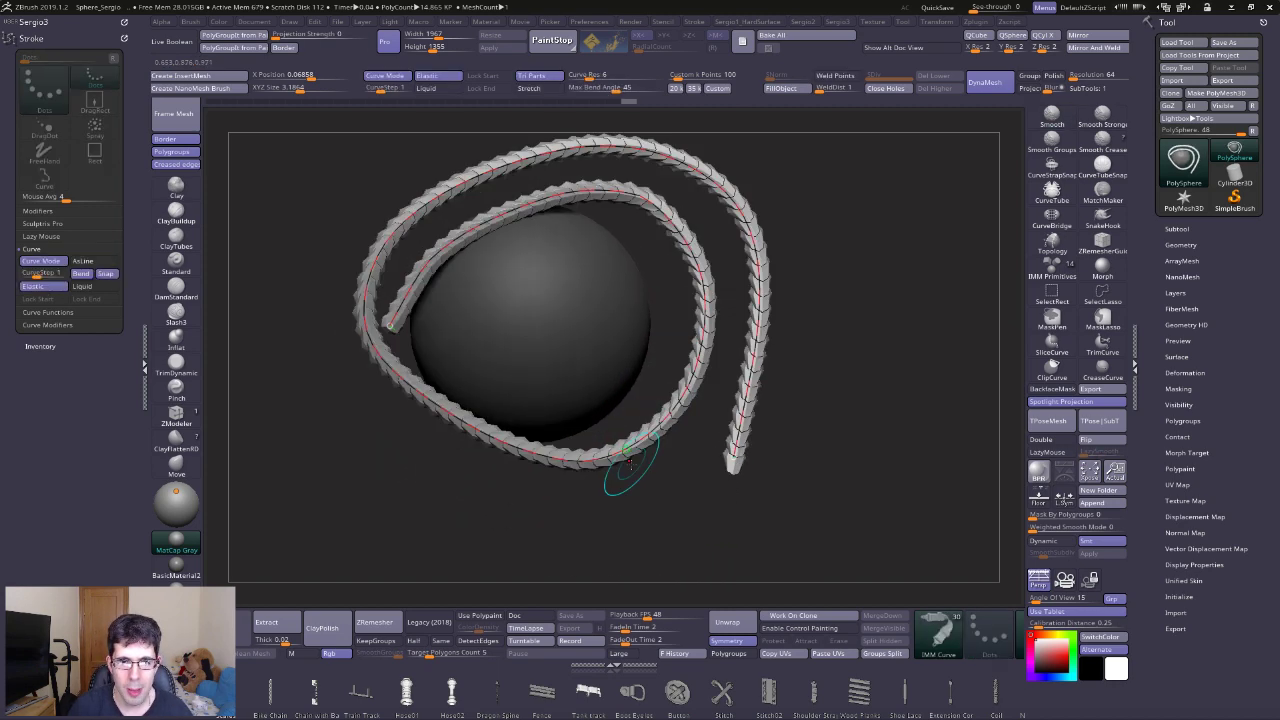
{"action": "key", "text": "ctrl+z"}
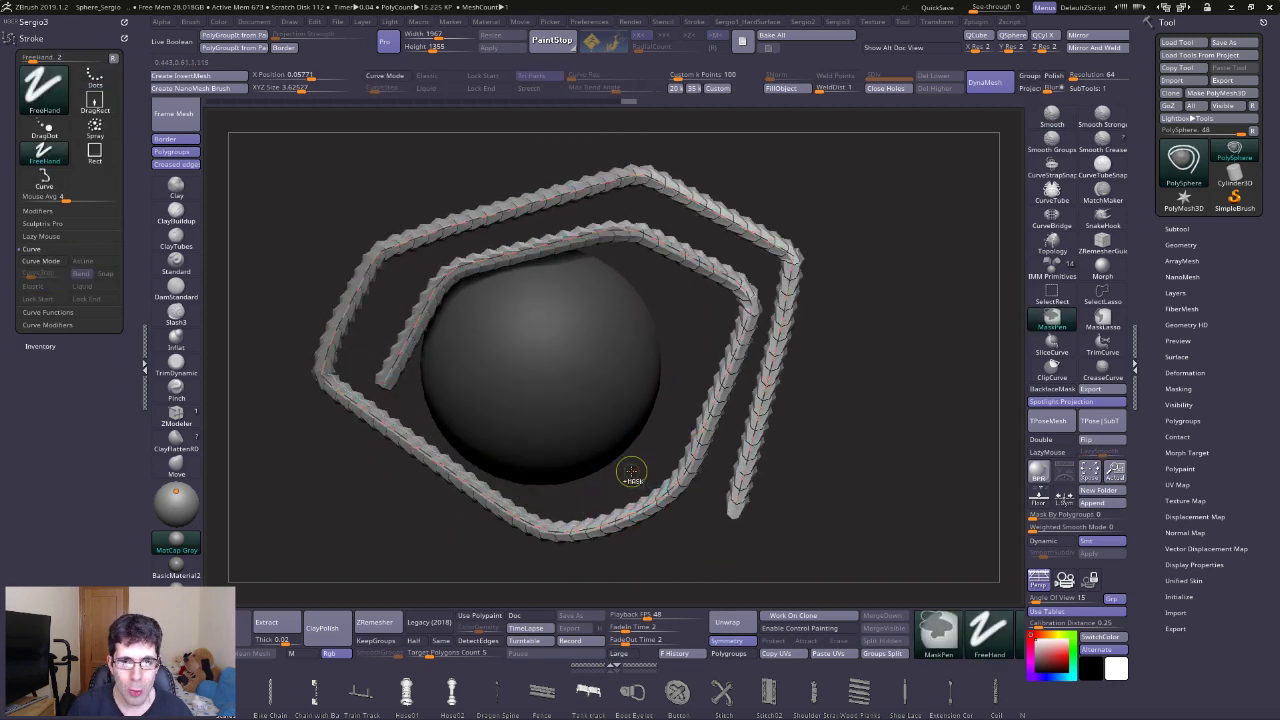
Undo the tube to a short piece and draw a long winding tube with Liquid curve behaviour.
{"action": "key", "text": "ctrl+z"}
{"action": "key", "text": "ctrl+z"}
{"action": "key", "text": "ctrl+z"}
{"action": "key", "text": "ctrl+z"}
{"action": "key", "text": "ctrl+z"}
{"action": "key", "text": "ctrl+z"}
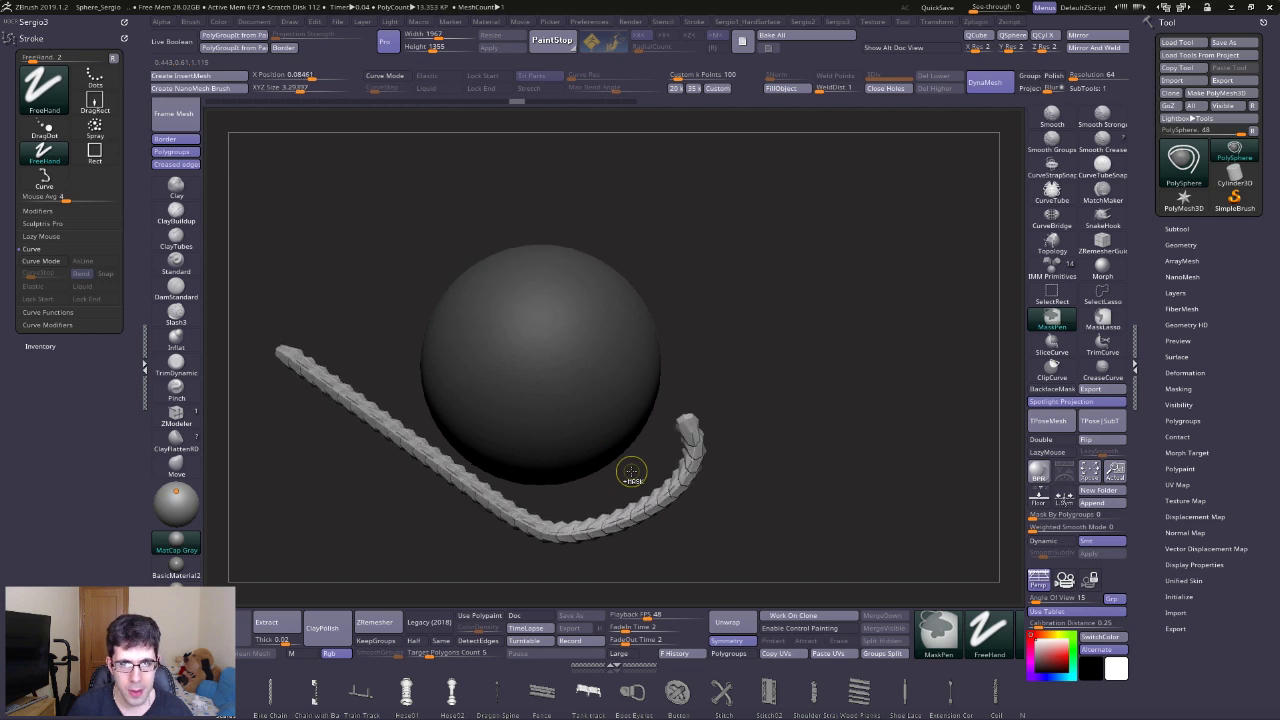
{"action": "key", "text": "ctrl+z"}
{"action": "key", "text": "ctrl+z"}
{"action": "key", "text": "ctrl+z"}
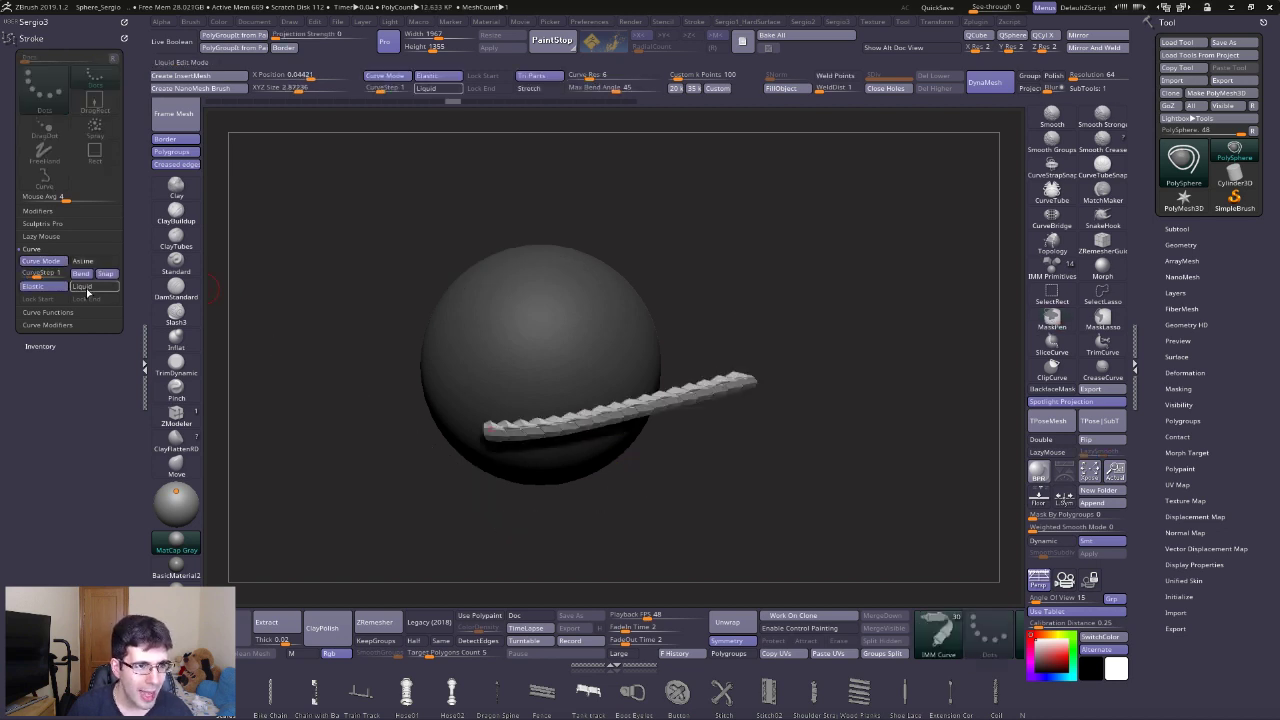
{"action": "left_click", "coordinate": [82, 286]}
{"action": "mouse_move", "coordinate": [700, 405]}
{"action": "left_mouse_down", "text": "alt"}
{"action": "mouse_move", "coordinate": [510, 414]}
{"action": "mouse_move", "coordinate": [960, 537]}
{"action": "mouse_move", "coordinate": [680, 470]}
{"action": "mouse_move", "coordinate": [420, 555]}
{"action": "mouse_move", "coordinate": [220, 420]}
{"action": "mouse_move", "coordinate": [310, 133]}
{"action": "mouse_move", "coordinate": [488, 414]}
{"action": "mouse_move", "coordinate": [505, 130]}
{"action": "mouse_move", "coordinate": [688, 136]}
{"action": "mouse_move", "coordinate": [798, 372]}
{"action": "mouse_move", "coordinate": [770, 205]}
{"action": "mouse_move", "coordinate": [1014, 286]}
{"action": "left_mouse_up", "text": "alt"}
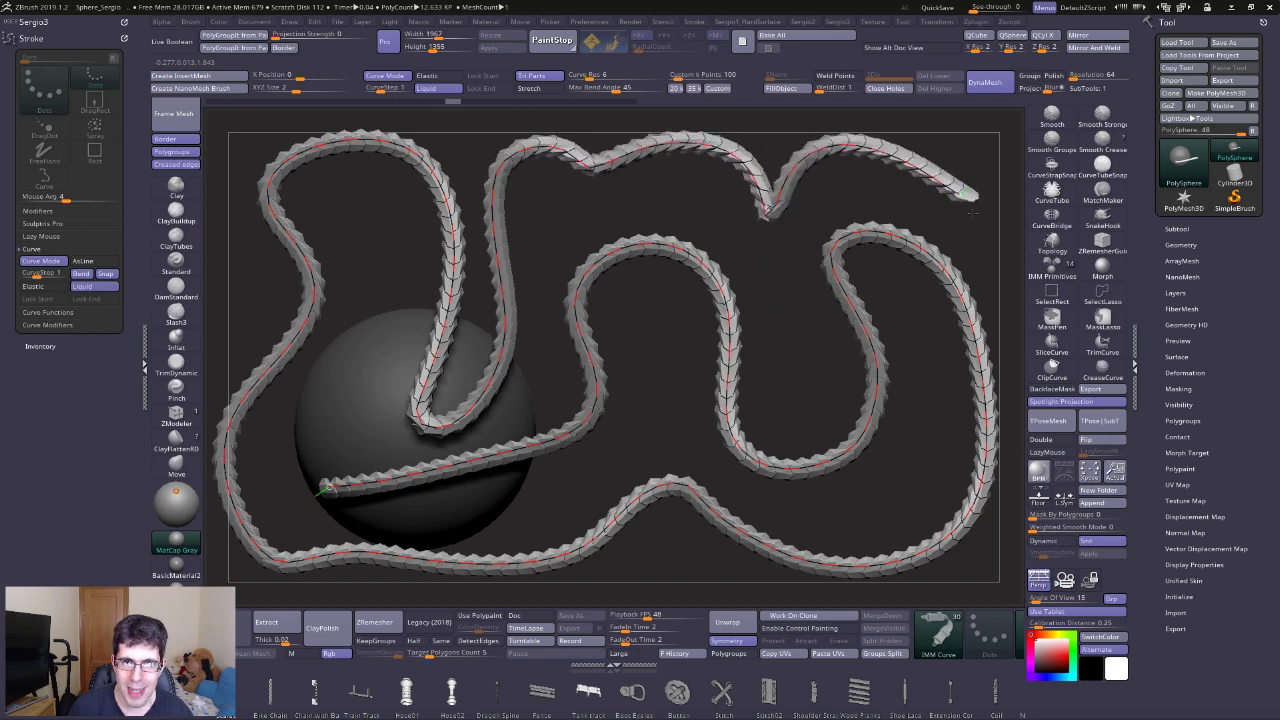
Retract the winding tube's free end back along its path, trimming it shorter.
{"action": "mouse_move", "coordinate": [785, 210]}
{"action": "right_mouse_down", "text": "ctrl"}
{"action": "mouse_move", "coordinate": [657, 286]}
{"action": "mouse_move", "coordinate": [646, 321]}
{"action": "right_mouse_up", "text": "ctrl"}
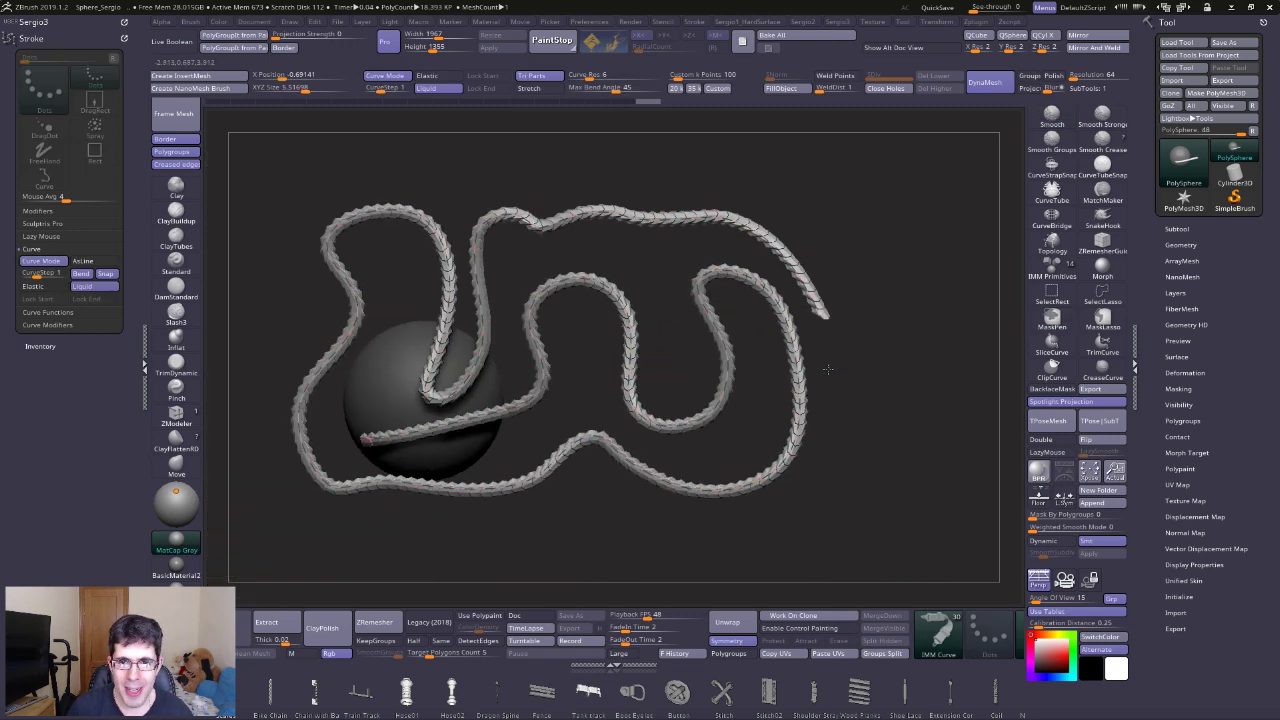
{"action": "right_click_drag", "start_coordinate": [820, 366], "coordinate": [848, 371], "text": "ctrl"}
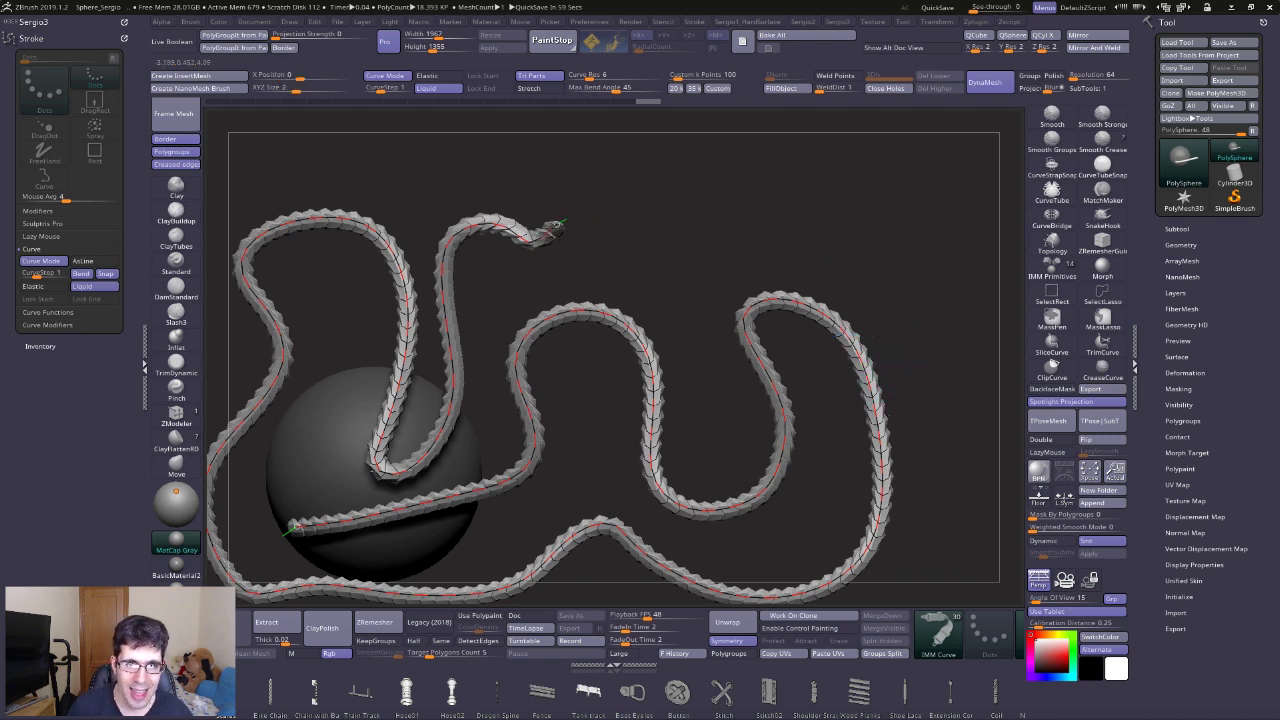
{"action": "mouse_move", "coordinate": [455, 365]}
{"action": "left_mouse_down"}
{"action": "mouse_move", "coordinate": [420, 462]}
{"action": "mouse_move", "coordinate": [372, 443]}
{"action": "mouse_move", "coordinate": [405, 360]}
{"action": "mouse_move", "coordinate": [373, 222]}
{"action": "left_mouse_up"}
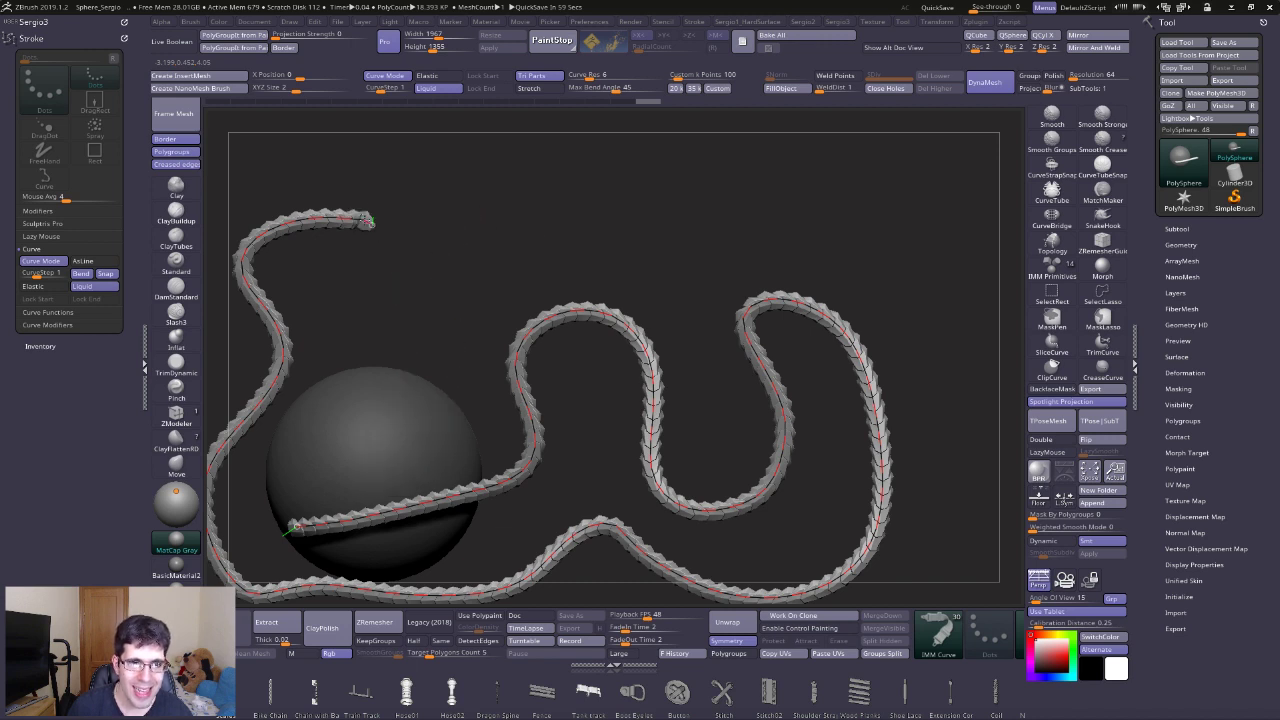
{"action": "left_click_drag", "start_coordinate": [281, 380], "coordinate": [287, 421]}
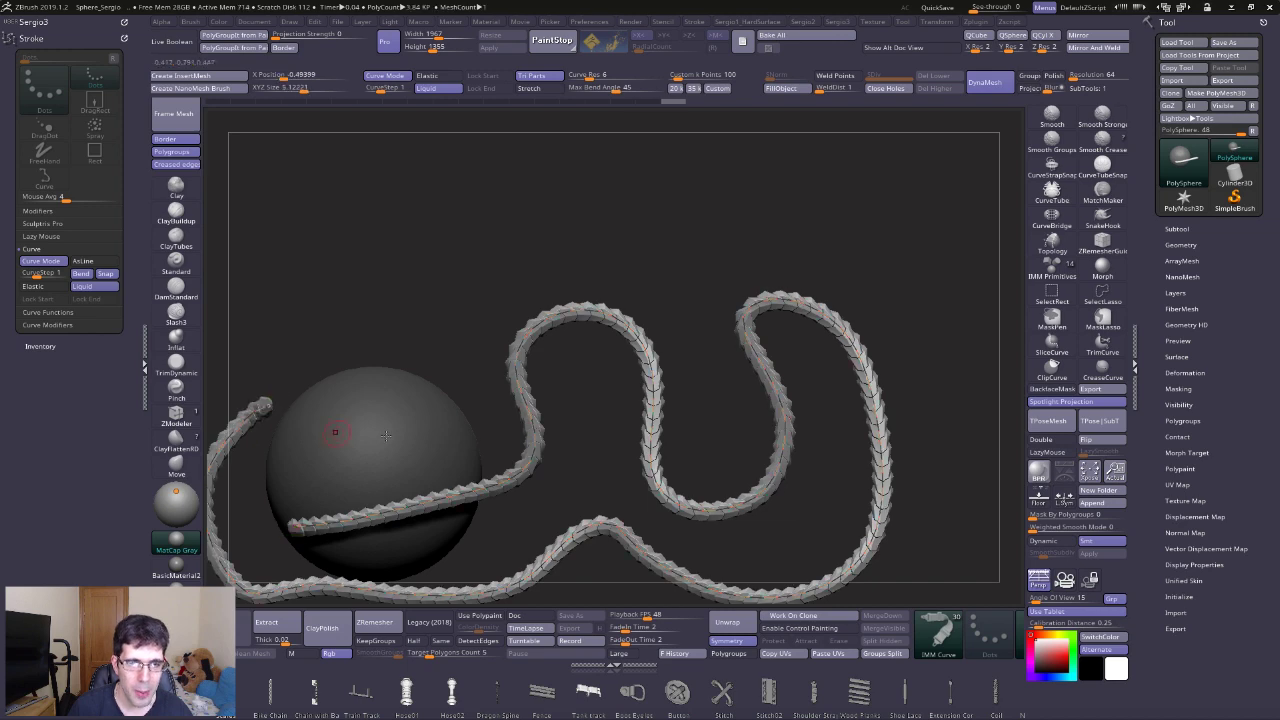
Test hook and zigzag shapes on the tube's end, then undo back to one broad loop.
{"action": "mouse_move", "coordinate": [550, 312]}
{"action": "left_mouse_down"}
{"action": "mouse_move", "coordinate": [571, 200]}
{"action": "mouse_move", "coordinate": [514, 200]}
{"action": "mouse_move", "coordinate": [435, 270]}
{"action": "left_mouse_up"}
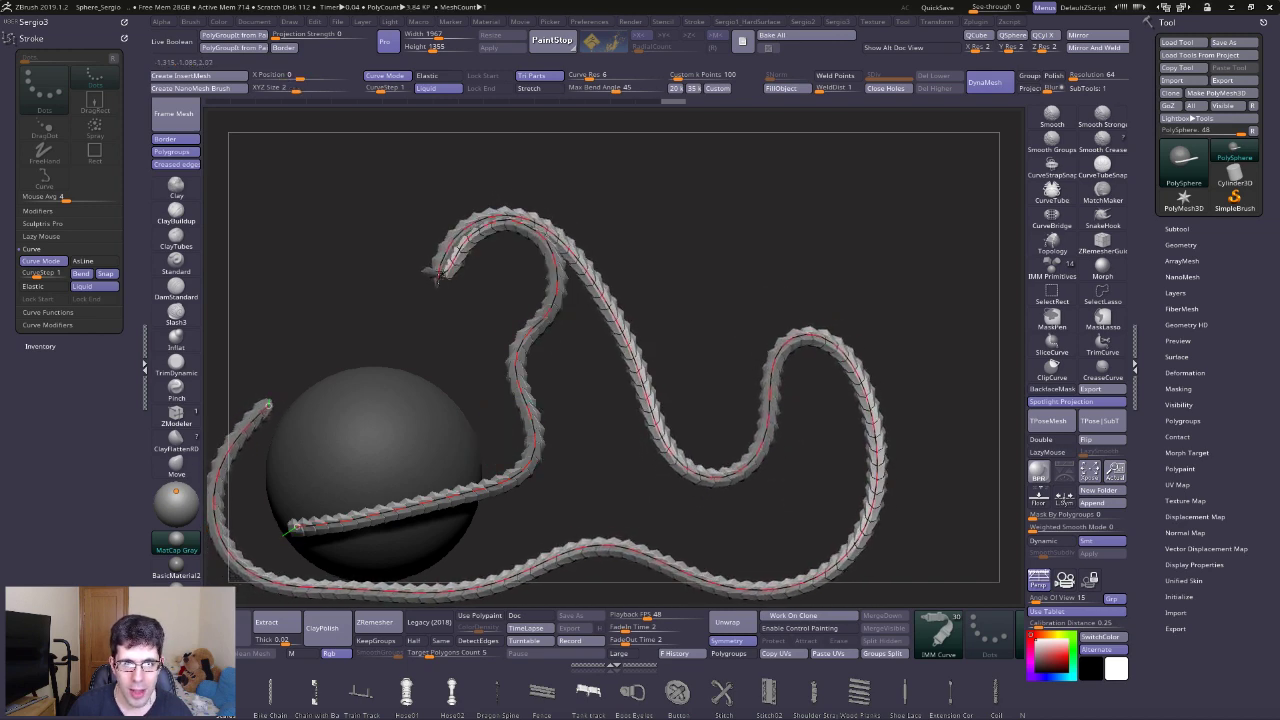
{"action": "mouse_move", "coordinate": [590, 292]}
{"action": "left_mouse_down"}
{"action": "mouse_move", "coordinate": [657, 389]}
{"action": "mouse_move", "coordinate": [731, 366]}
{"action": "mouse_move", "coordinate": [820, 417]}
{"action": "mouse_move", "coordinate": [839, 408]}
{"action": "mouse_move", "coordinate": [829, 457]}
{"action": "mouse_move", "coordinate": [720, 462]}
{"action": "mouse_move", "coordinate": [787, 468]}
{"action": "left_mouse_up"}
{"action": "left_click_drag", "start_coordinate": [818, 420], "coordinate": [840, 413]}
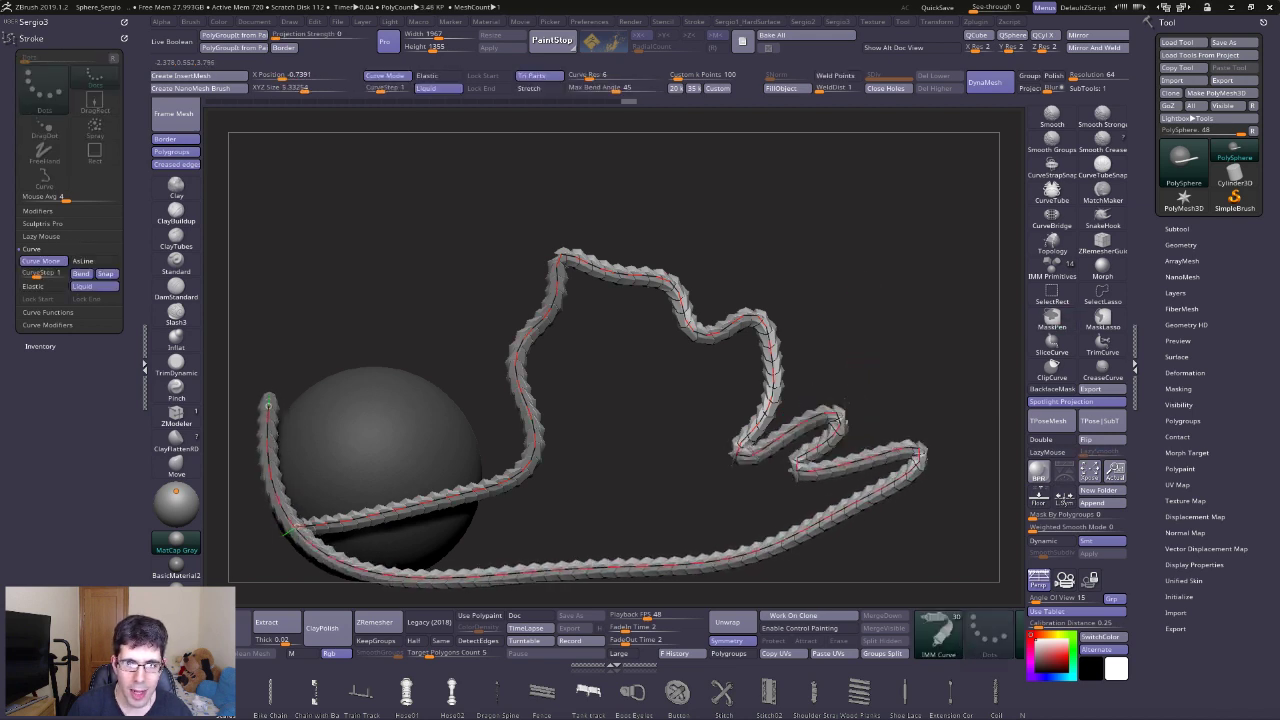
{"action": "key", "text": "ctrl+z"}
{"action": "key", "text": "ctrl+z"}
{"action": "key", "text": "ctrl+z"}
{"action": "key", "text": "ctrl+z"}
{"action": "key", "text": "ctrl+z"}
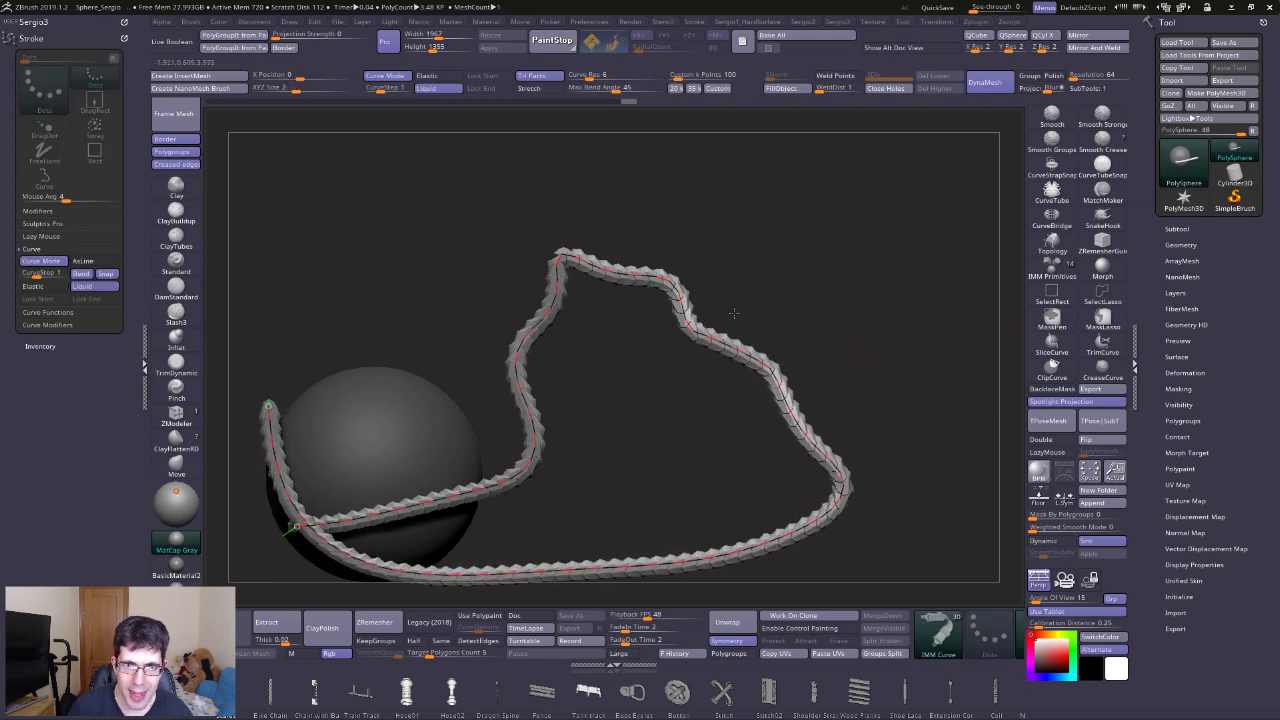
{"action": "key", "text": "ctrl+z"}
{"action": "key", "text": "ctrl+z"}
{"action": "key", "text": "ctrl+z"}
{"action": "key", "text": "ctrl+z"}
{"action": "key", "text": "ctrl+z"}
{"action": "key", "text": "ctrl+z"}
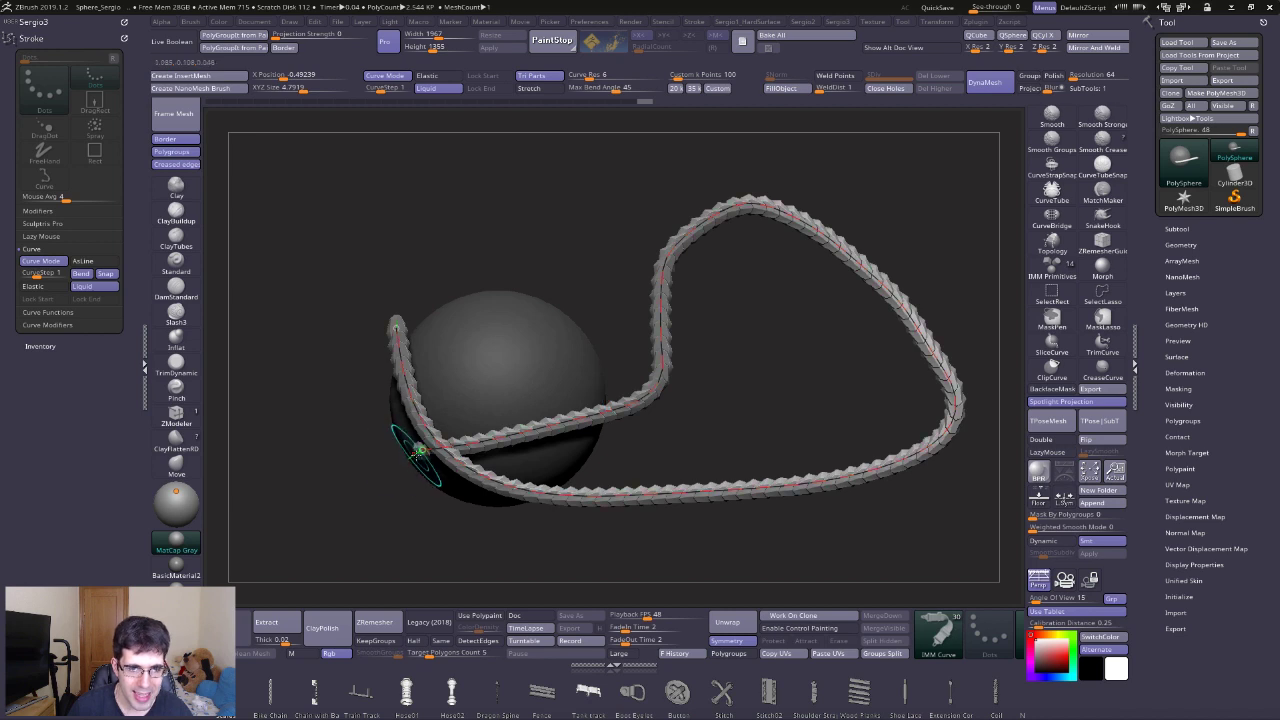
{"action": "key", "text": "ctrl+z"}
{"action": "key", "text": "ctrl+z"}
{"action": "key", "text": "ctrl+z"}
{"action": "key", "text": "ctrl+z"}
{"action": "key", "text": "ctrl+z"}
{"action": "key", "text": "ctrl+z"}
{"action": "key", "text": "ctrl+z"}
{"action": "key", "text": "ctrl+z"}
{"action": "key", "text": "ctrl+z"}
{"action": "key", "text": "ctrl+z"}
{"action": "key", "text": "ctrl+z"}
{"action": "key", "text": "ctrl+z"}
{"action": "key", "text": "ctrl+z"}
{"action": "key", "text": "ctrl+z"}
{"action": "key", "text": "ctrl+z"}
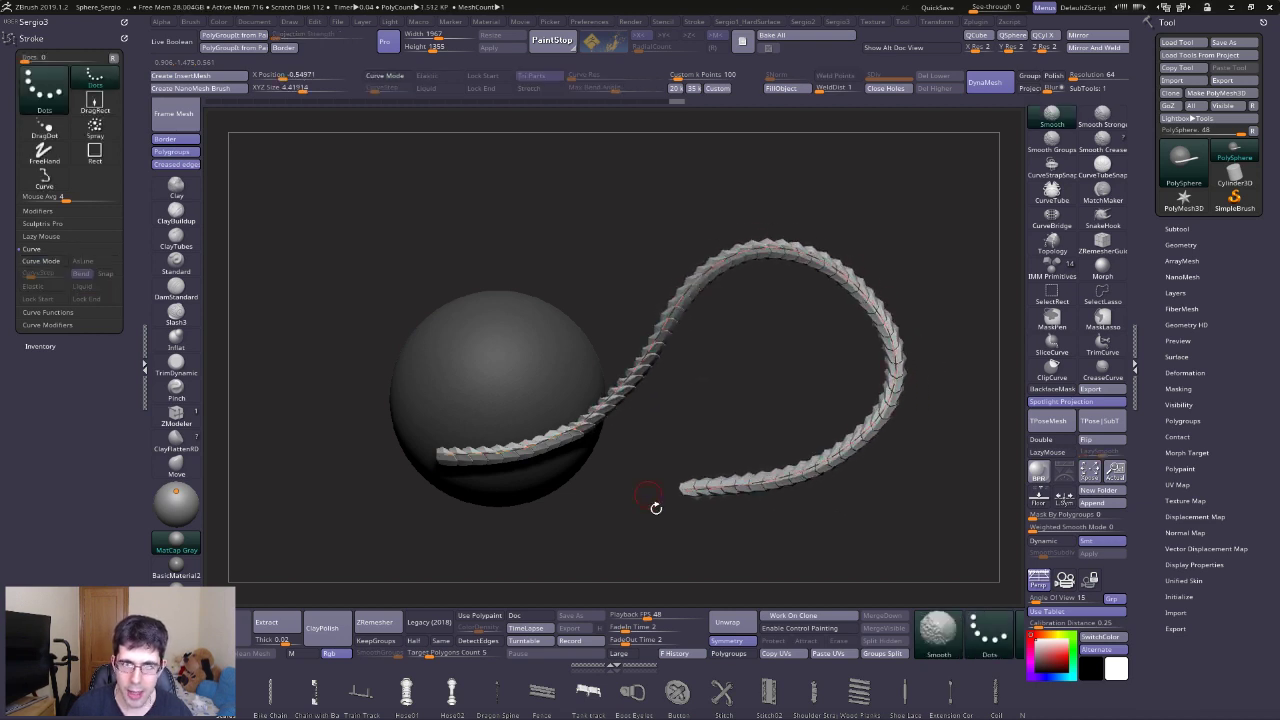
{"action": "key", "text": "ctrl+z"}
{"action": "key", "text": "ctrl+z"}
{"action": "key", "text": "ctrl+z"}
{"action": "key", "text": "ctrl+z"}
{"action": "key", "text": "ctrl+z"}
{"action": "key", "text": "ctrl+z"}
{"action": "key", "text": "ctrl+z"}
{"action": "key", "text": "ctrl+z"}
Undo until the curve tube is gone, leaving only the deformed sphere, and open Subtool.
{"action": "key", "text": "ctrl+z"}
{"action": "key", "text": "ctrl+z"}
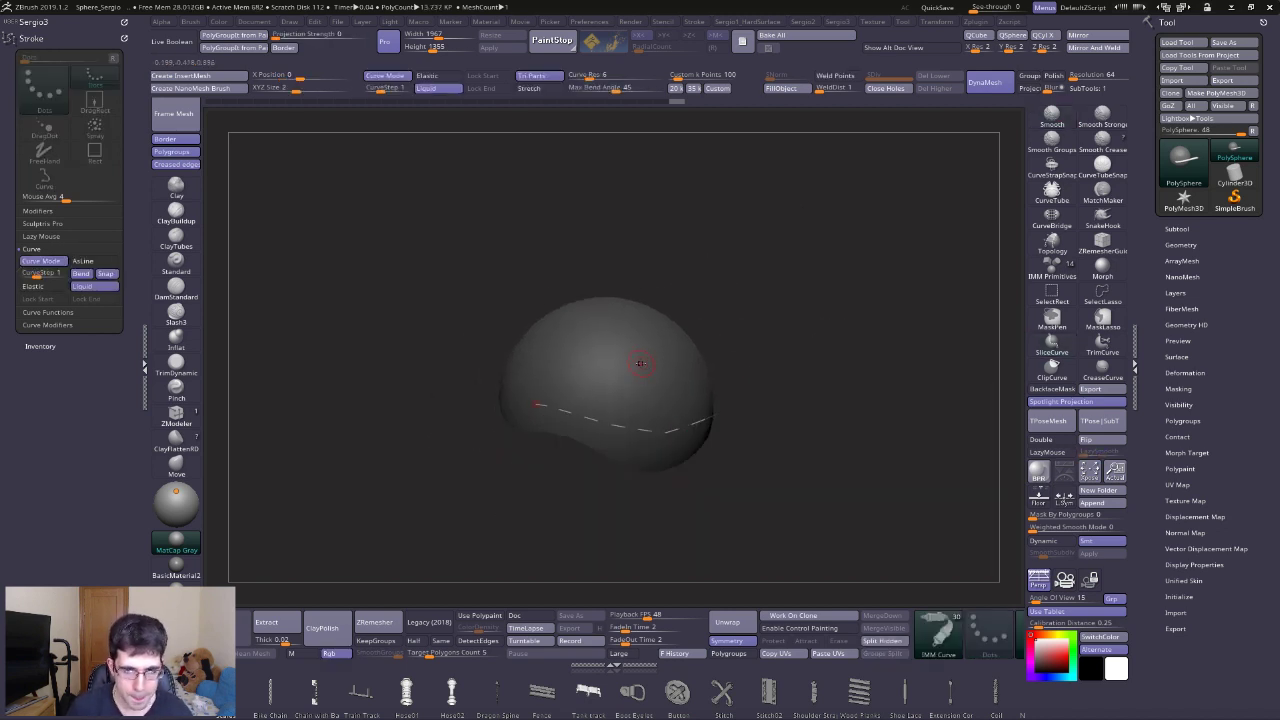
{"action": "key", "text": "ctrl+z"}
{"action": "mouse_move", "coordinate": [648, 371]}
{"action": "right_mouse_down"}
{"action": "mouse_move", "coordinate": [578, 482]}
{"action": "mouse_move", "coordinate": [669, 422]}
{"action": "right_mouse_up"}
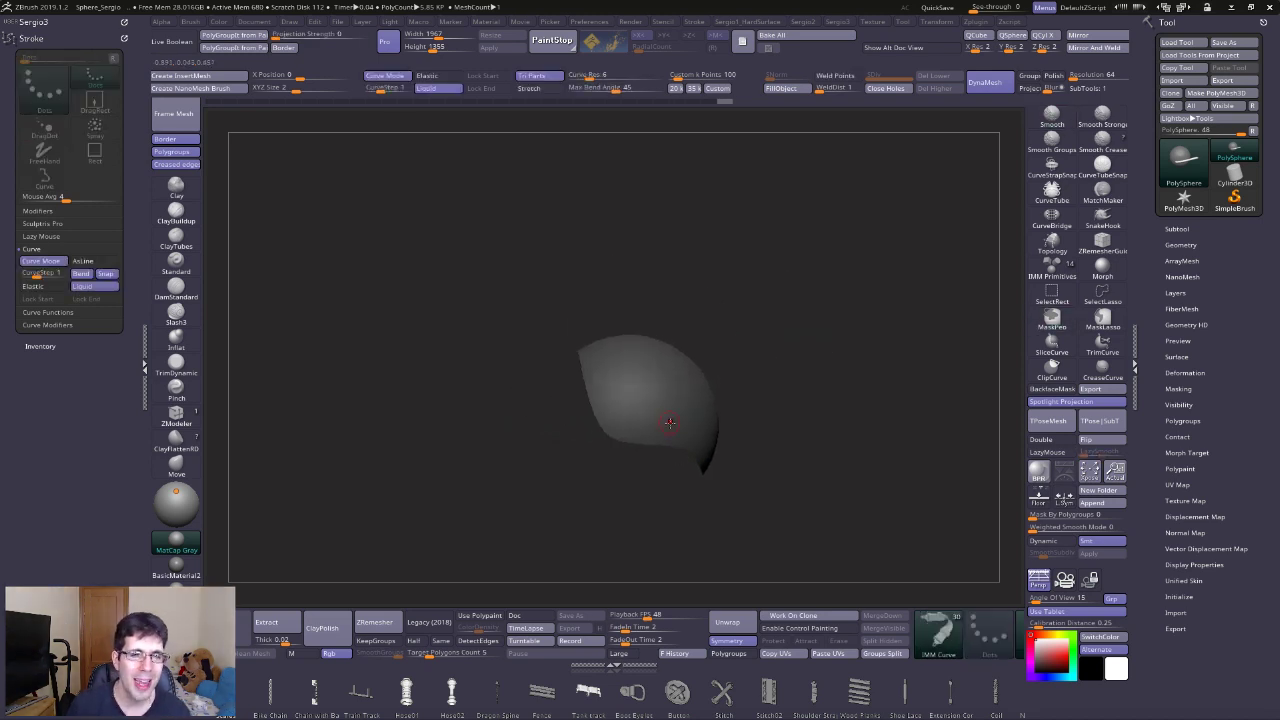
{"action": "left_click", "coordinate": [1177, 229]}
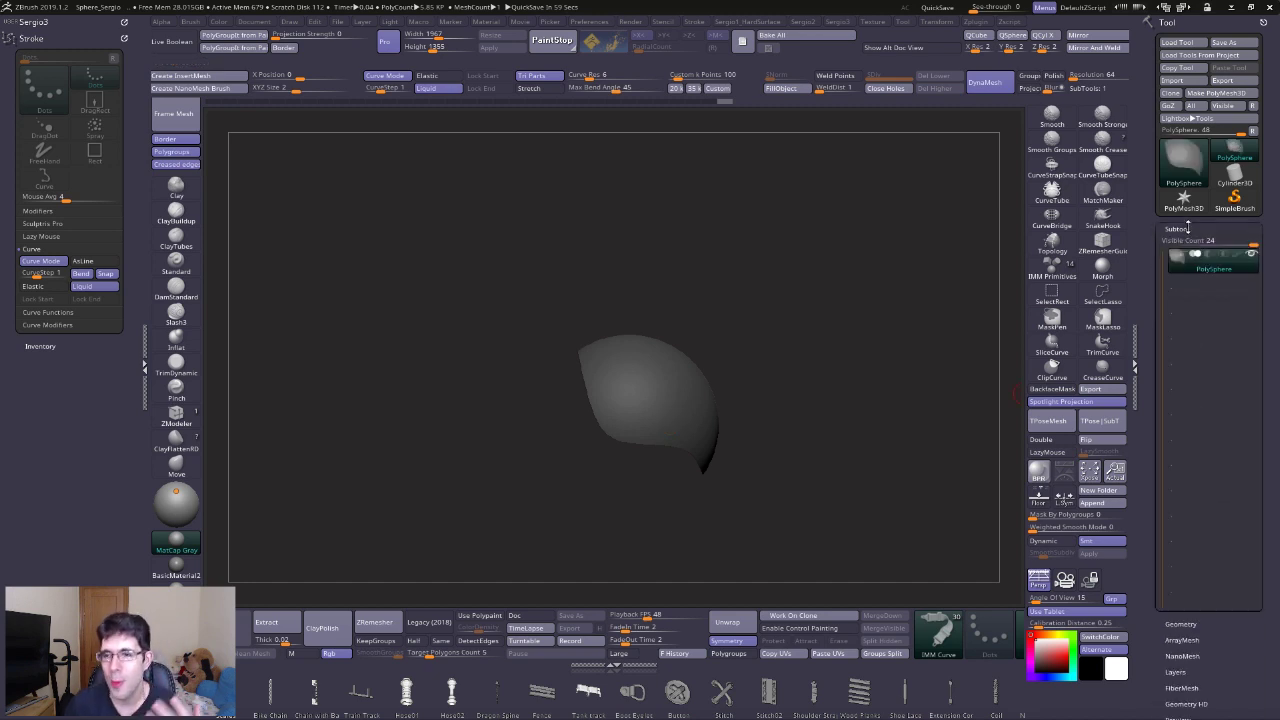
Append a ZSphere from the tool picker and select the new ZSphere1 subtool.
{"action": "left_click", "coordinate": [1121, 503]}
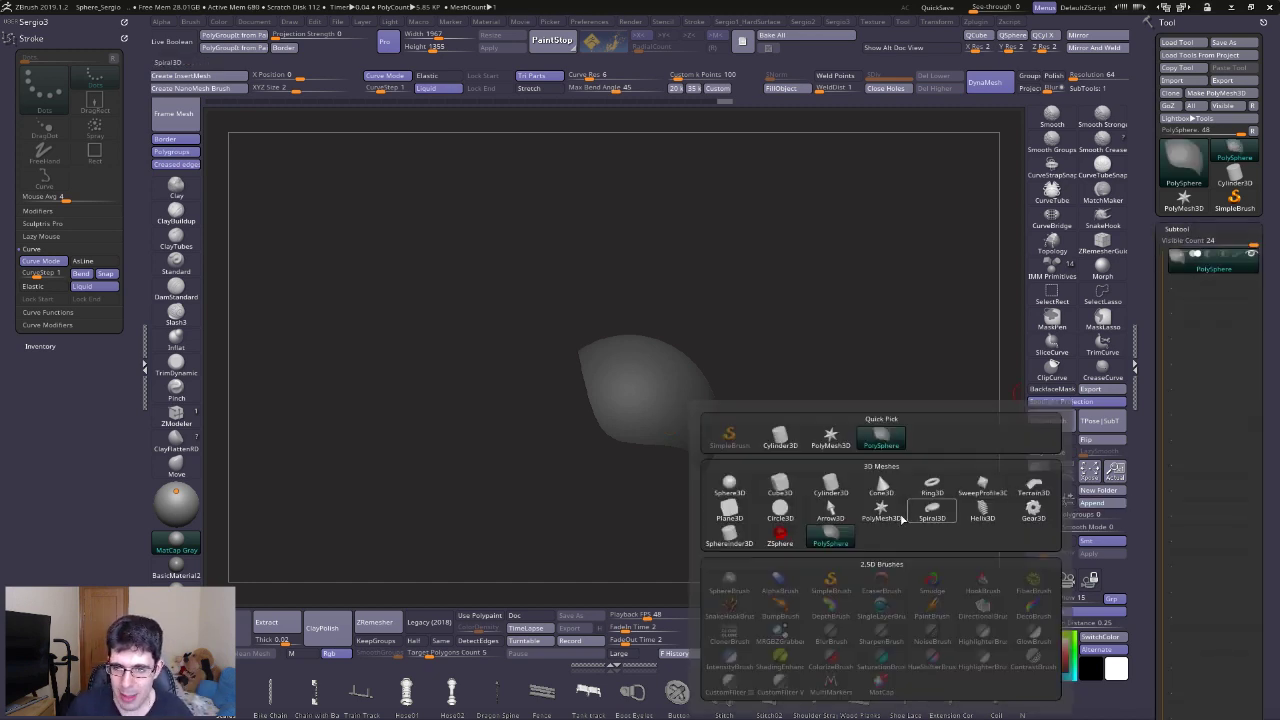
{"action": "left_click", "coordinate": [777, 531]}
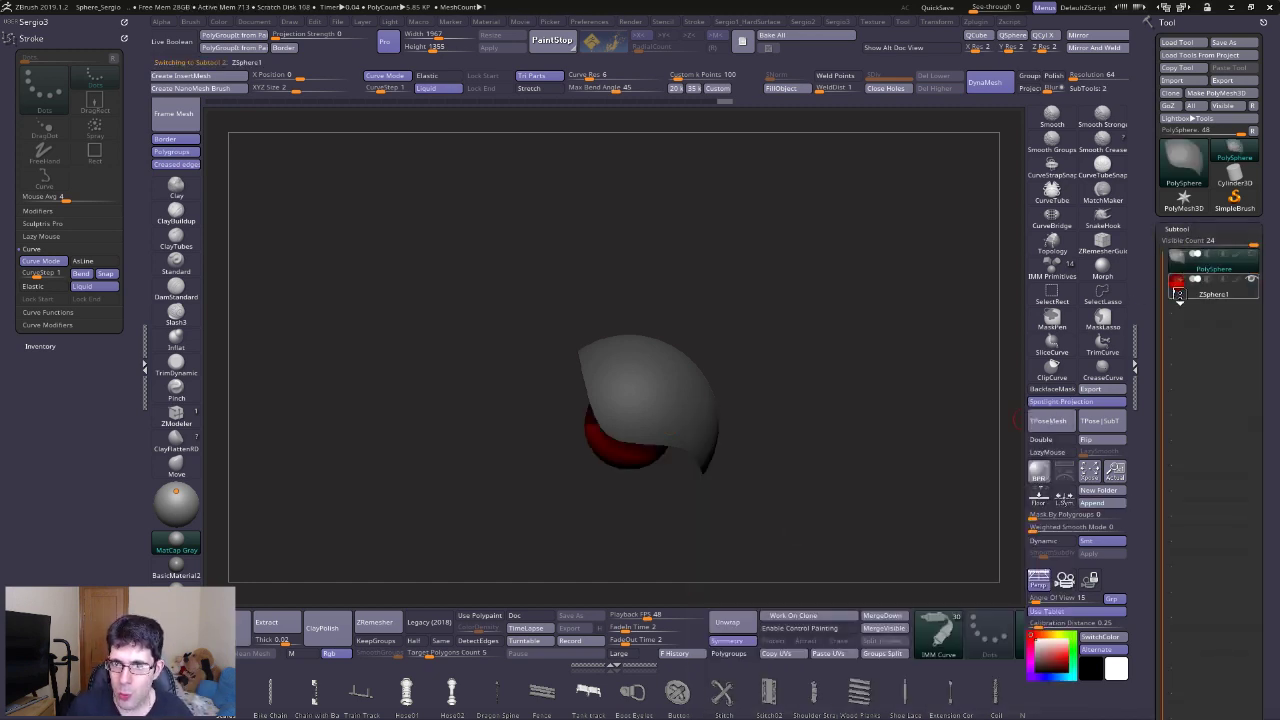
{"action": "left_click", "coordinate": [1177, 290]}
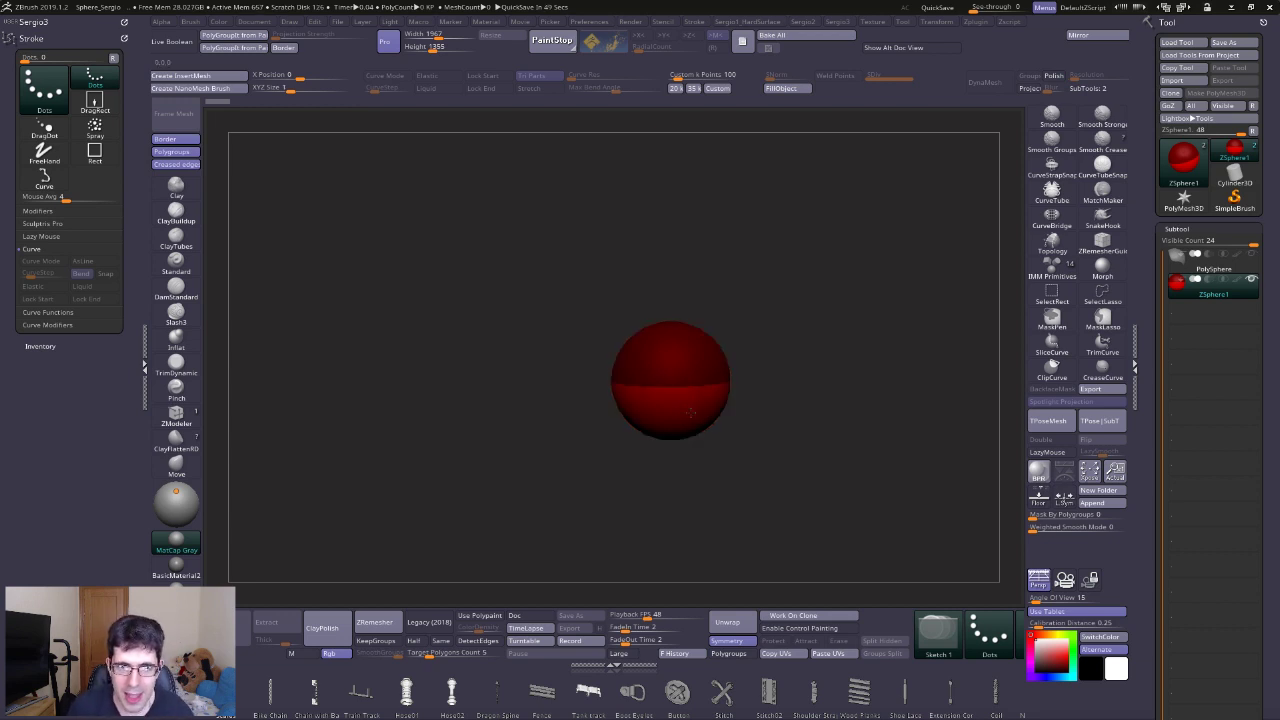
Draw a segmented ZSphere chain out from the red sphere, bending it right and down.
{"action": "left_click_drag", "start_coordinate": [676, 342], "coordinate": [590, 510]}
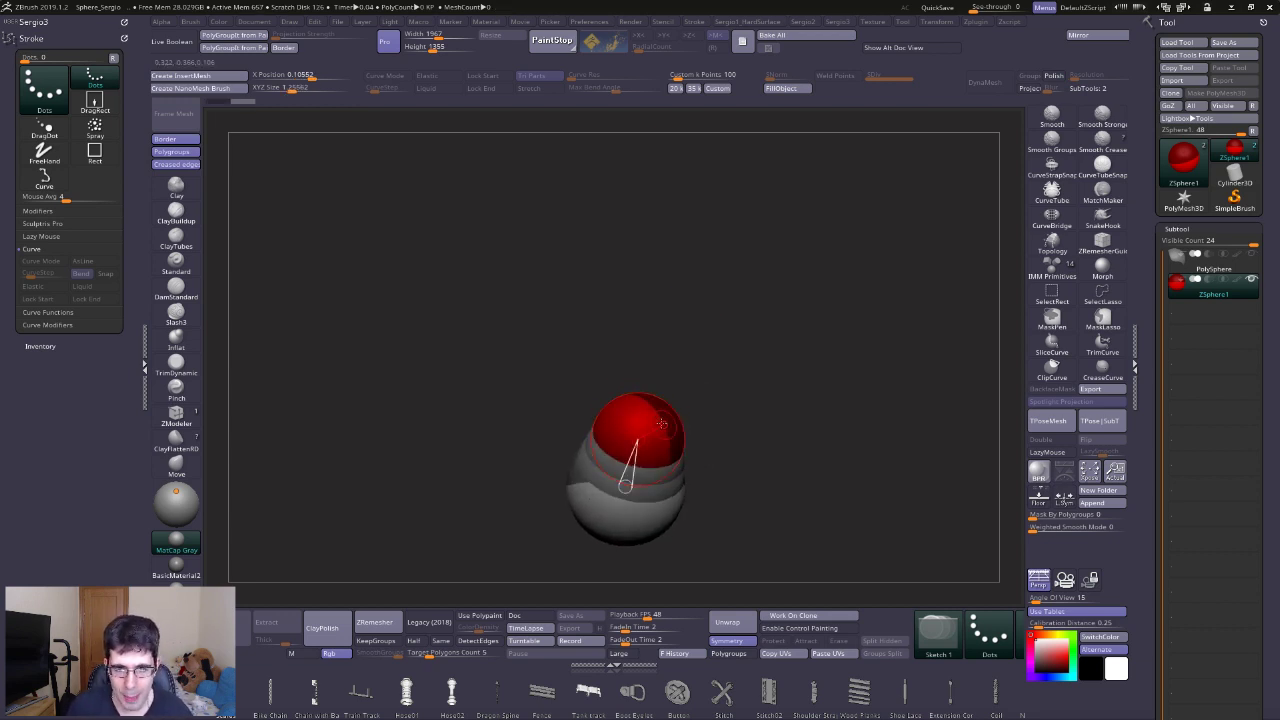
{"action": "right_click_drag", "start_coordinate": [705, 323], "coordinate": [653, 307]}
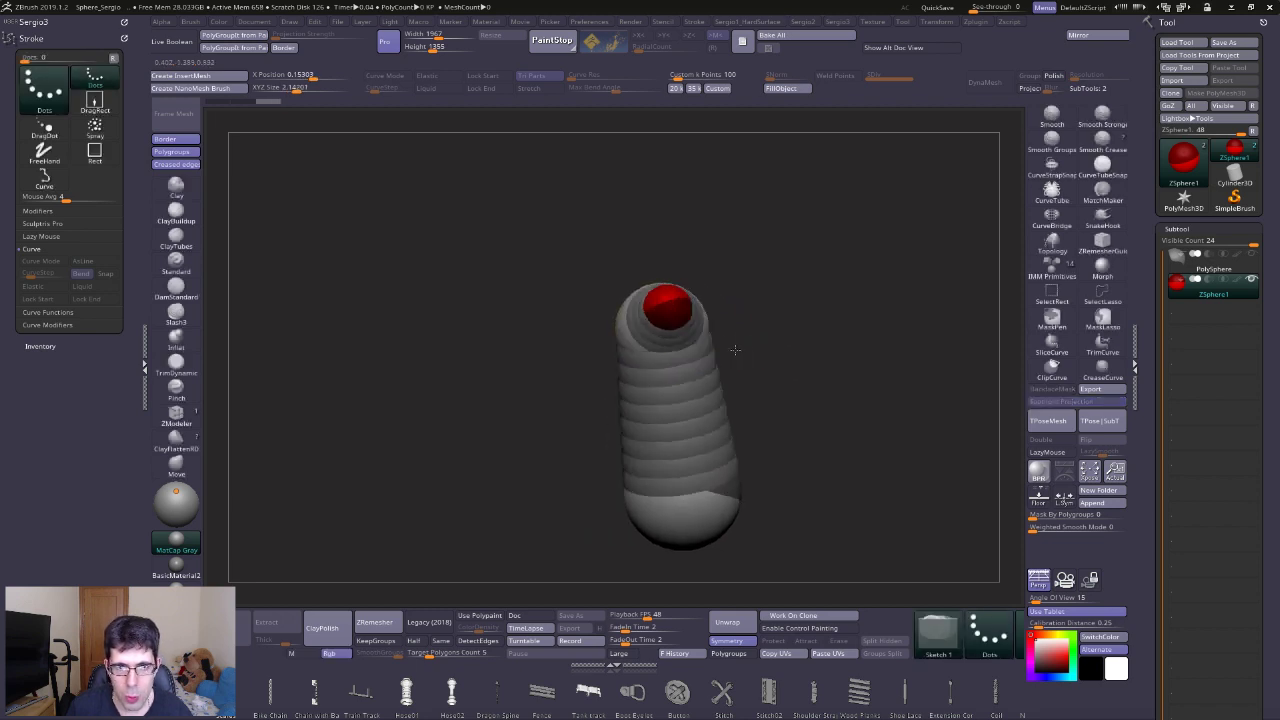
{"action": "left_click_drag", "start_coordinate": [653, 307], "coordinate": [747, 308]}
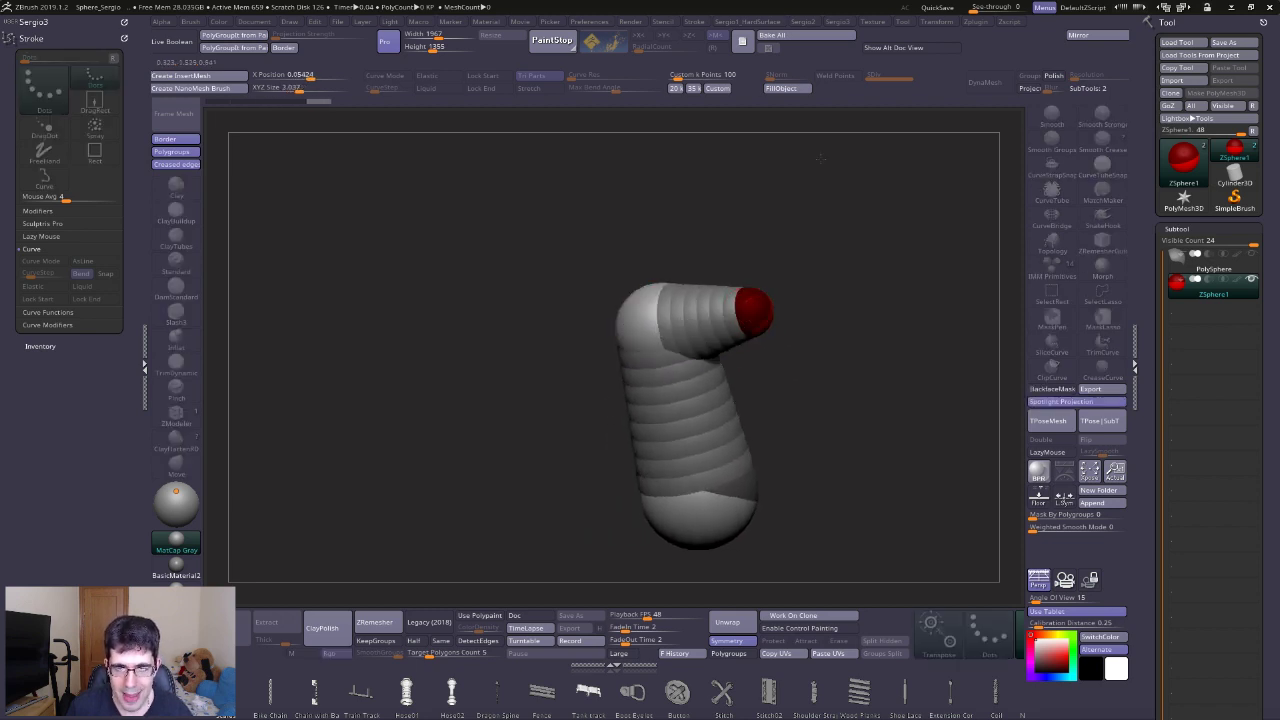
{"action": "left_click_drag", "start_coordinate": [769, 296], "coordinate": [835, 438]}
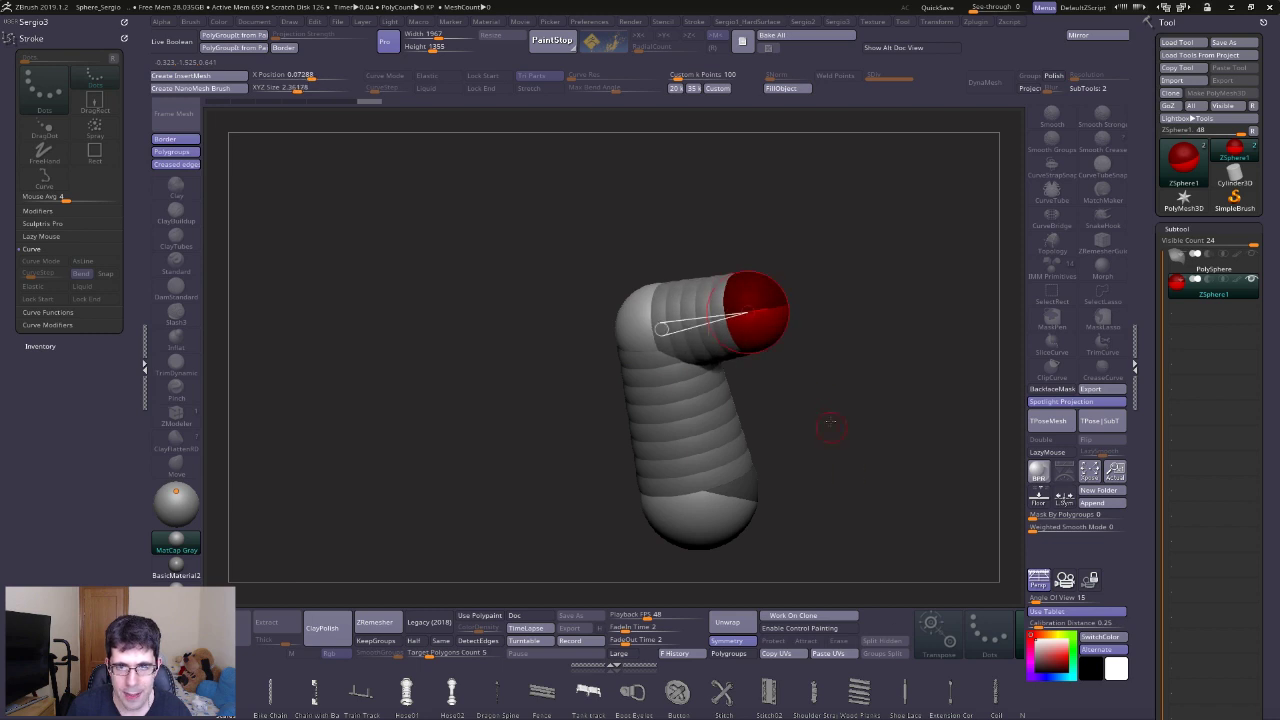
{"action": "mouse_move", "coordinate": [769, 320]}
{"action": "left_mouse_down"}
{"action": "mouse_move", "coordinate": [828, 296]}
{"action": "mouse_move", "coordinate": [857, 493]}
{"action": "mouse_move", "coordinate": [829, 588]}
{"action": "left_mouse_up"}
{"action": "left_click_drag", "start_coordinate": [840, 520], "coordinate": [820, 320], "text": "alt"}
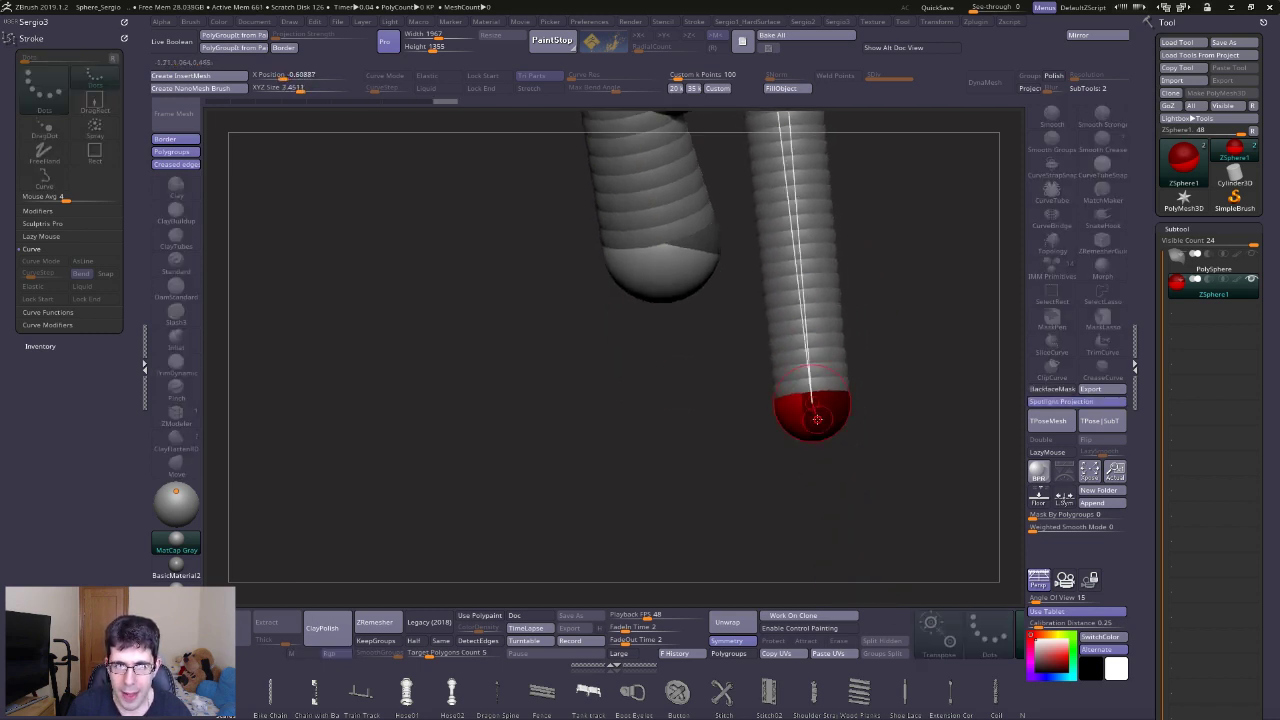
{"action": "left_click_drag", "start_coordinate": [786, 457], "coordinate": [720, 470]}
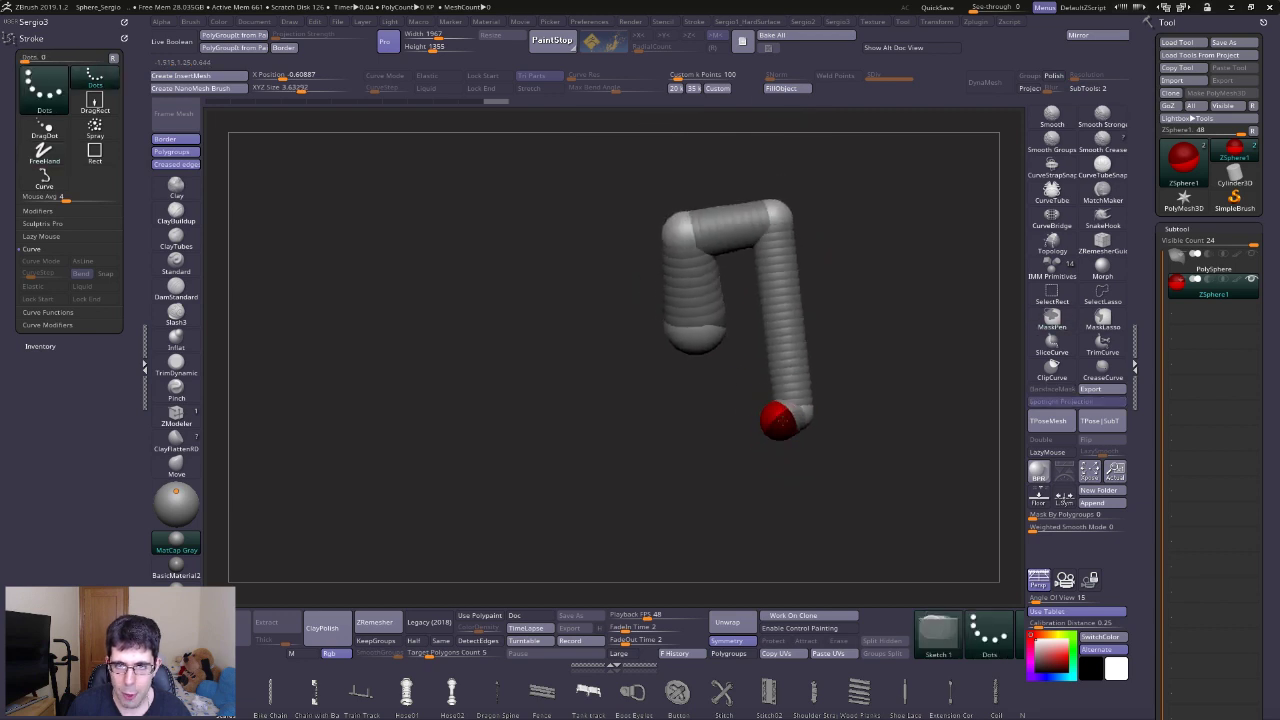
{"action": "left_click_drag", "start_coordinate": [748, 424], "coordinate": [734, 360]}
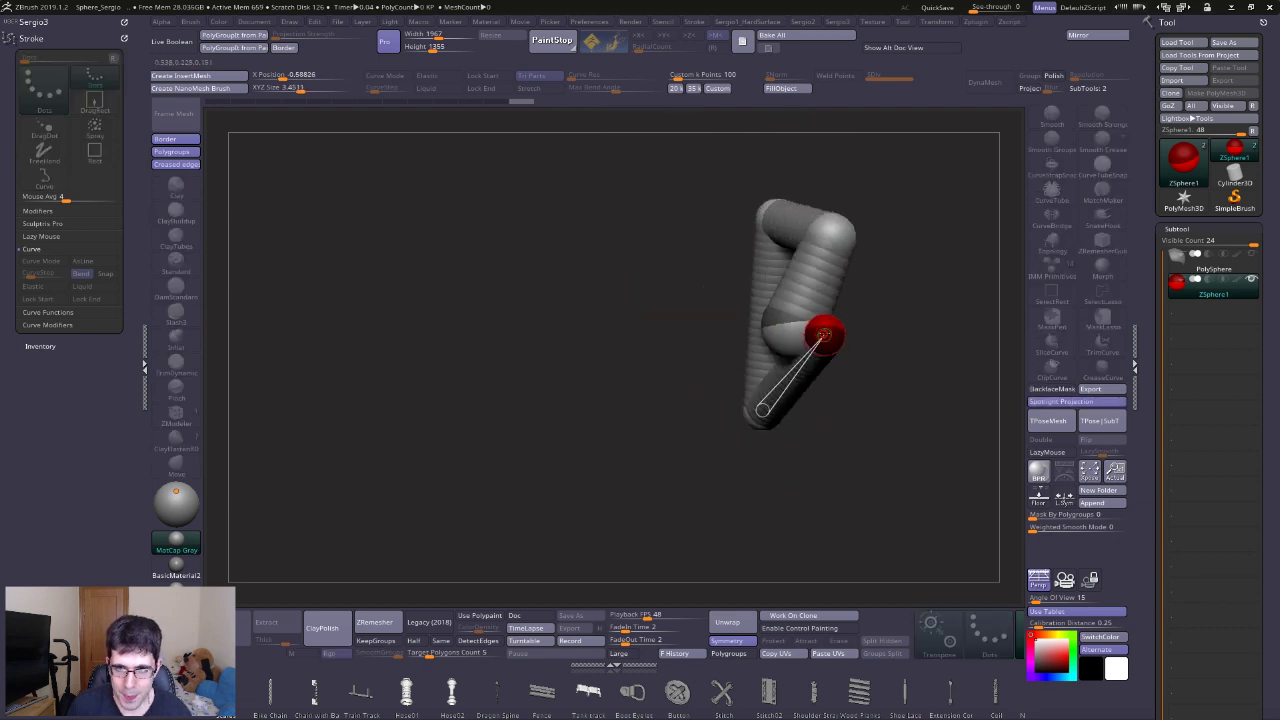
{"action": "left_click_drag", "start_coordinate": [822, 336], "coordinate": [848, 290]}
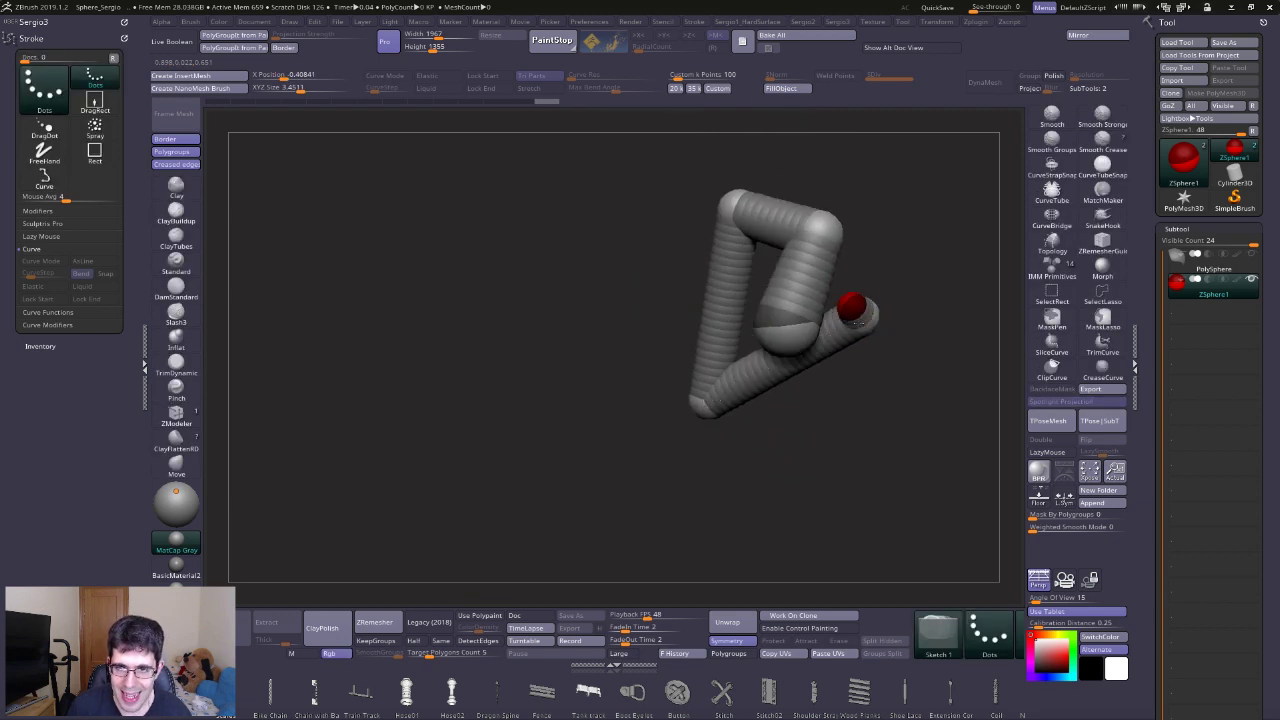
Move the chain's red tip up-left to fold it into a triangular loop.
{"action": "key", "text": "w"}
{"action": "mouse_move", "coordinate": [863, 333]}
{"action": "left_mouse_down"}
{"action": "mouse_move", "coordinate": [748, 258]}
{"action": "mouse_move", "coordinate": [798, 240]}
{"action": "mouse_move", "coordinate": [759, 309]}
{"action": "left_mouse_up"}
{"action": "key", "text": "q"}
{"action": "key", "text": "w"}
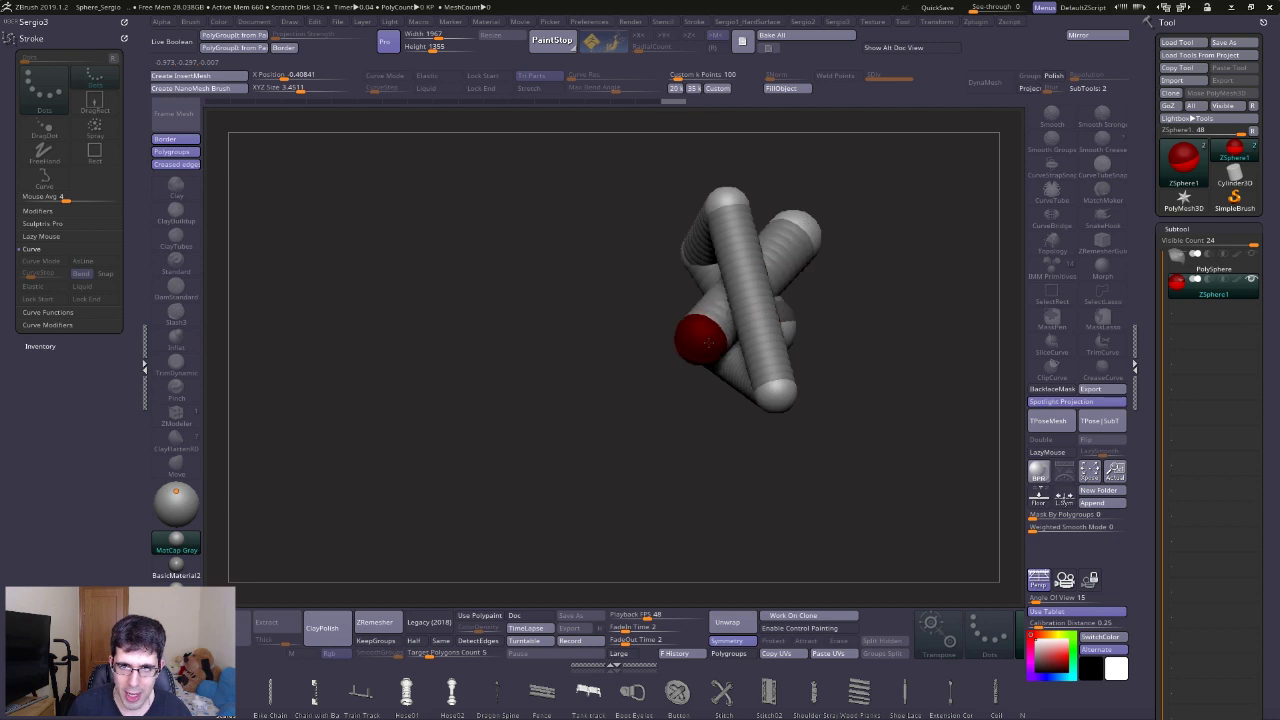
{"action": "left_click_drag", "start_coordinate": [600, 450], "coordinate": [700, 470]}
{"action": "key", "text": "q"}
{"action": "key", "text": "w"}
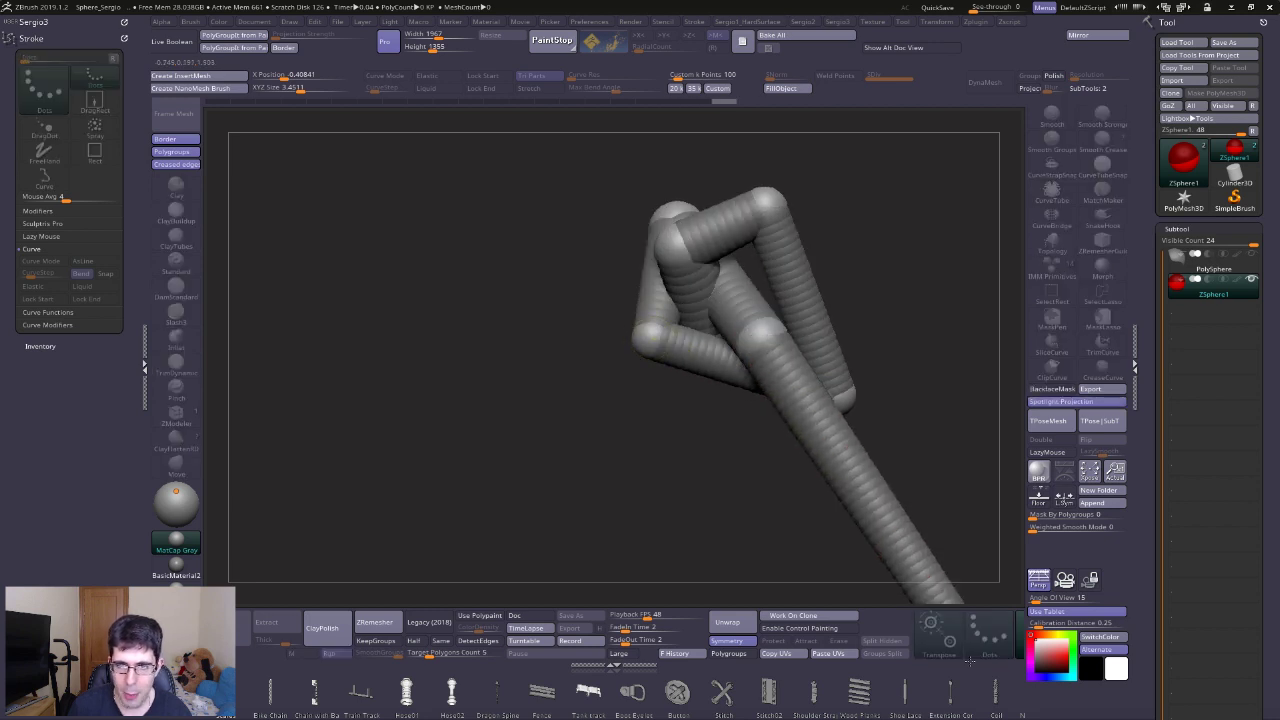
Stretch the chain tip out into long tubes, down-right and then up-left.
{"action": "left_click_drag", "start_coordinate": [762, 348], "coordinate": [955, 600]}
{"action": "key", "text": "q"}
{"action": "left_click_drag", "start_coordinate": [600, 450], "coordinate": [700, 470]}
{"action": "key", "text": "w"}
{"action": "left_click_drag", "start_coordinate": [700, 348], "coordinate": [808, 351]}
{"action": "left_click_drag", "start_coordinate": [880, 300], "coordinate": [760, 330]}
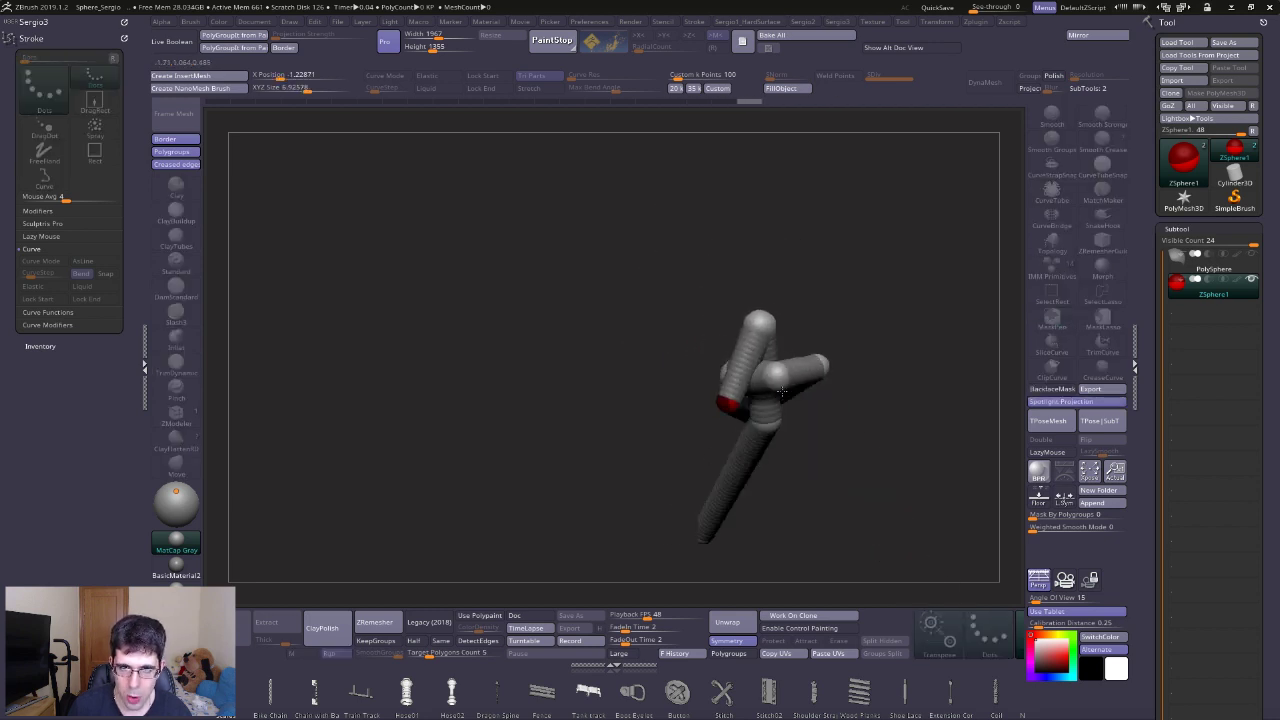
{"action": "key", "text": "q"}
{"action": "key", "text": "w"}
{"action": "left_click_drag", "start_coordinate": [706, 374], "coordinate": [514, 114]}
{"action": "mouse_move", "coordinate": [600, 450]}
{"action": "left_mouse_down"}
{"action": "mouse_move", "coordinate": [700, 470]}
{"action": "mouse_move", "coordinate": [760, 420]}
{"action": "left_mouse_up"}
{"action": "mouse_move", "coordinate": [780, 300]}
{"action": "left_mouse_down"}
{"action": "mouse_move", "coordinate": [856, 319]}
{"action": "mouse_move", "coordinate": [790, 390]}
{"action": "left_mouse_up"}
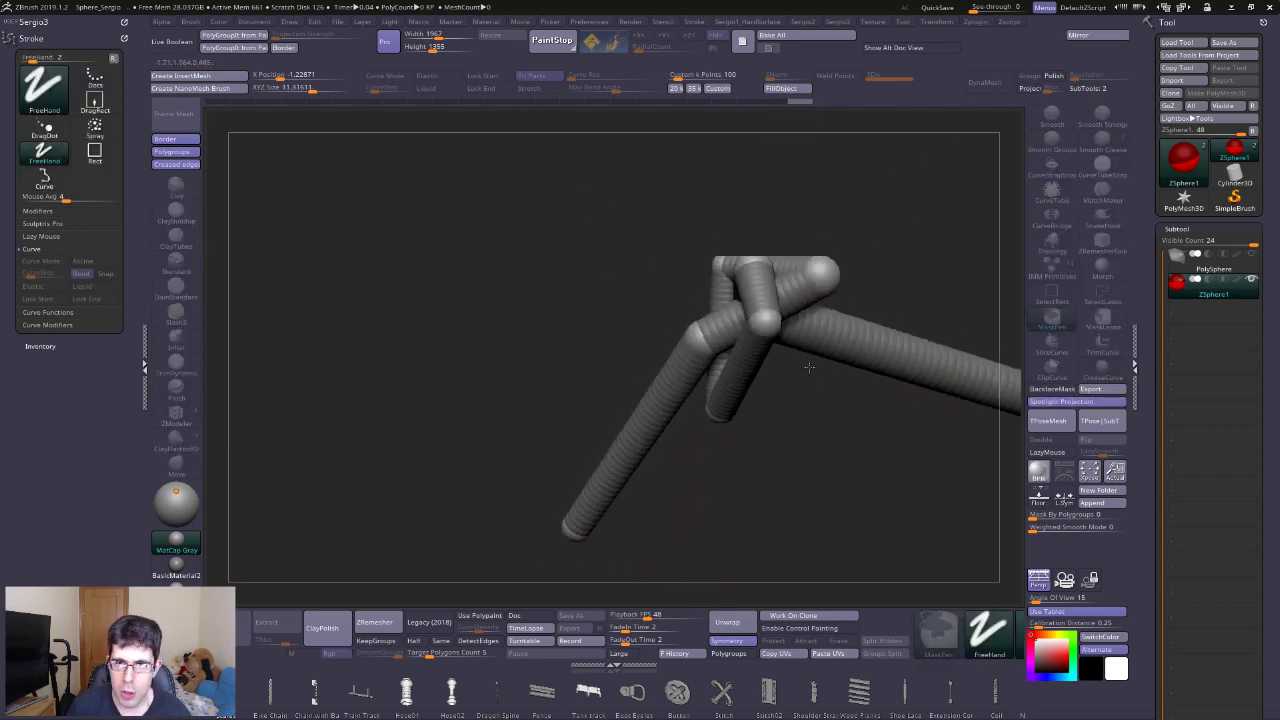
Repose the chain links into a looped knot with two long straight legs.
{"action": "key", "text": "w"}
{"action": "left_click_drag", "start_coordinate": [765, 358], "coordinate": [770, 355]}
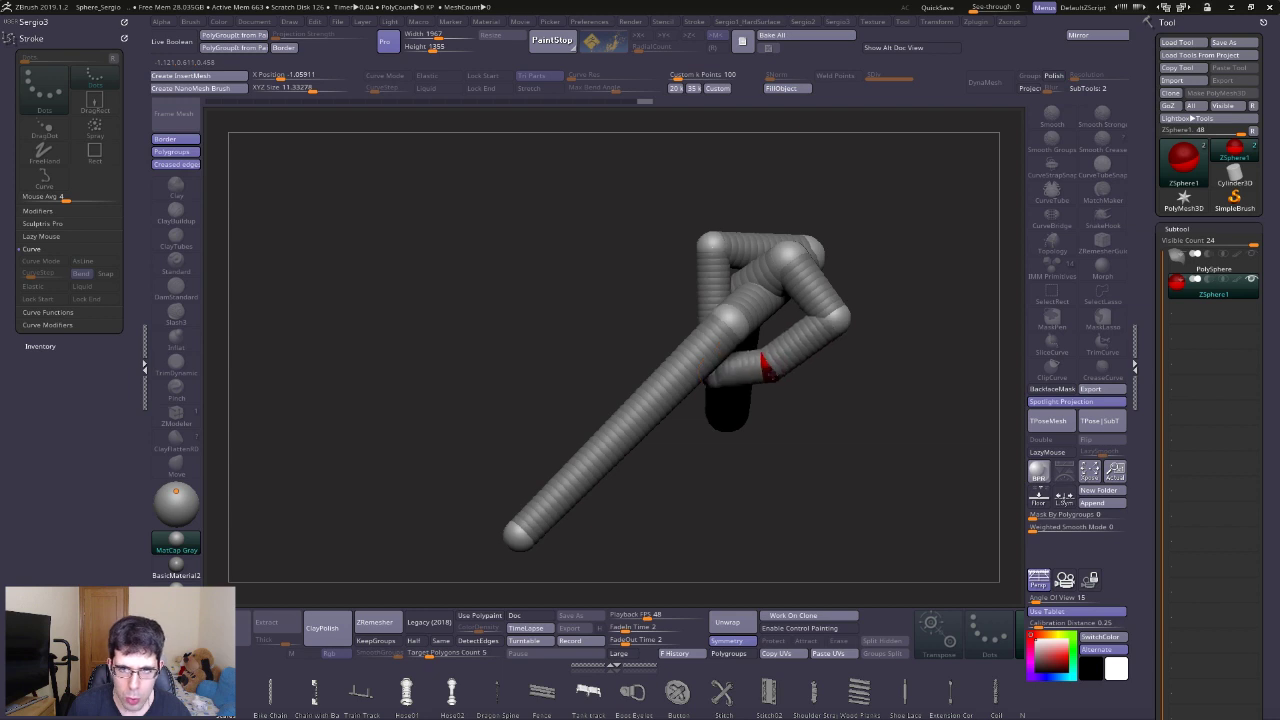
{"action": "key", "text": "ctrl+z"}
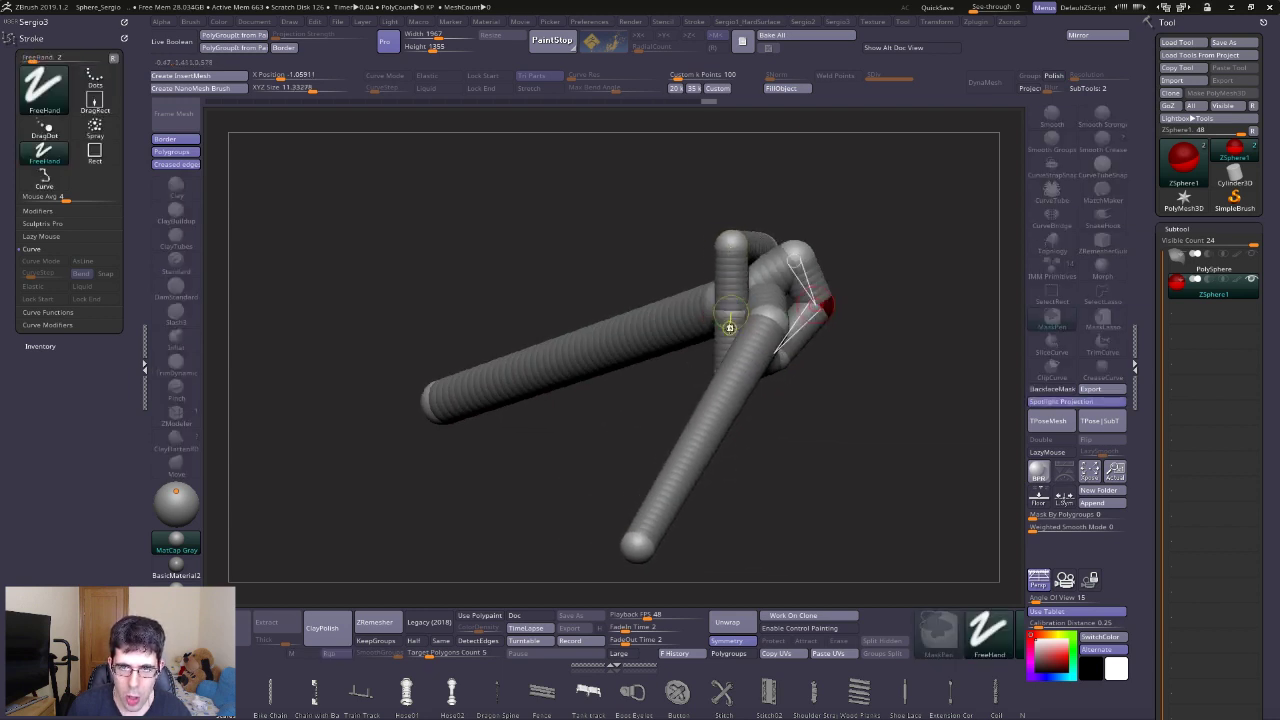
{"action": "key", "text": "ctrl+z"}
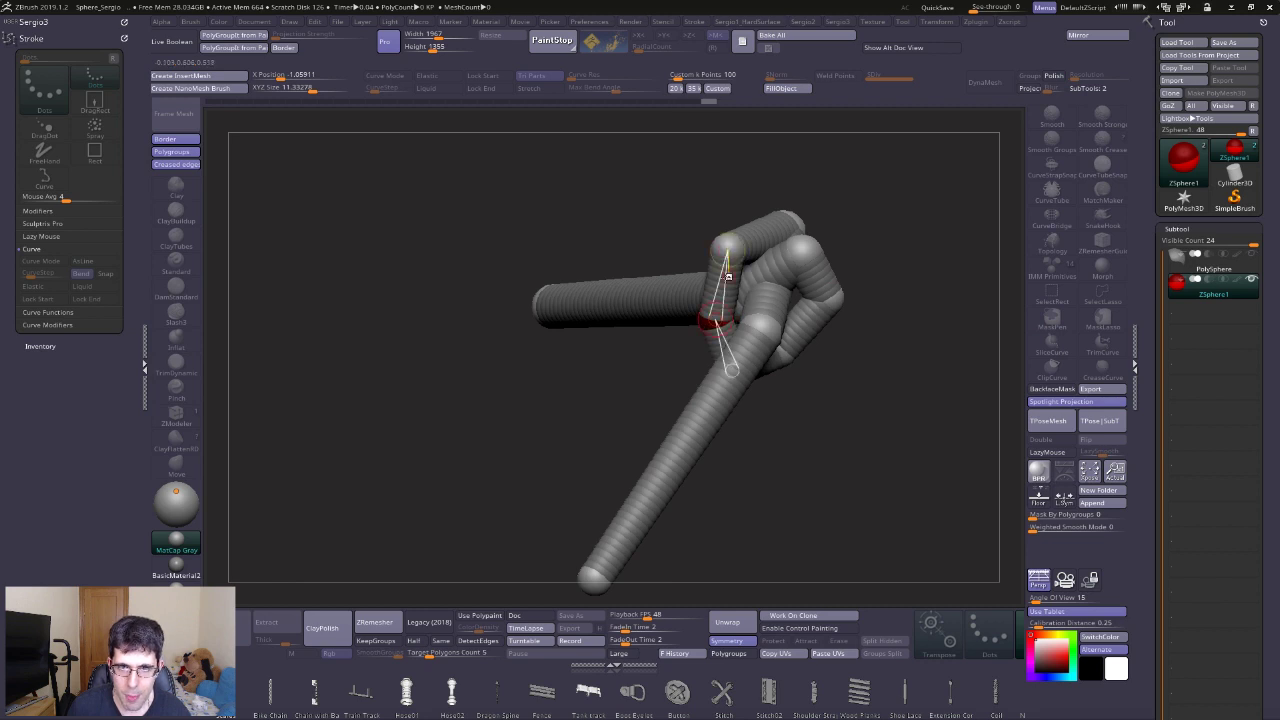
{"action": "key", "text": "ctrl+z"}
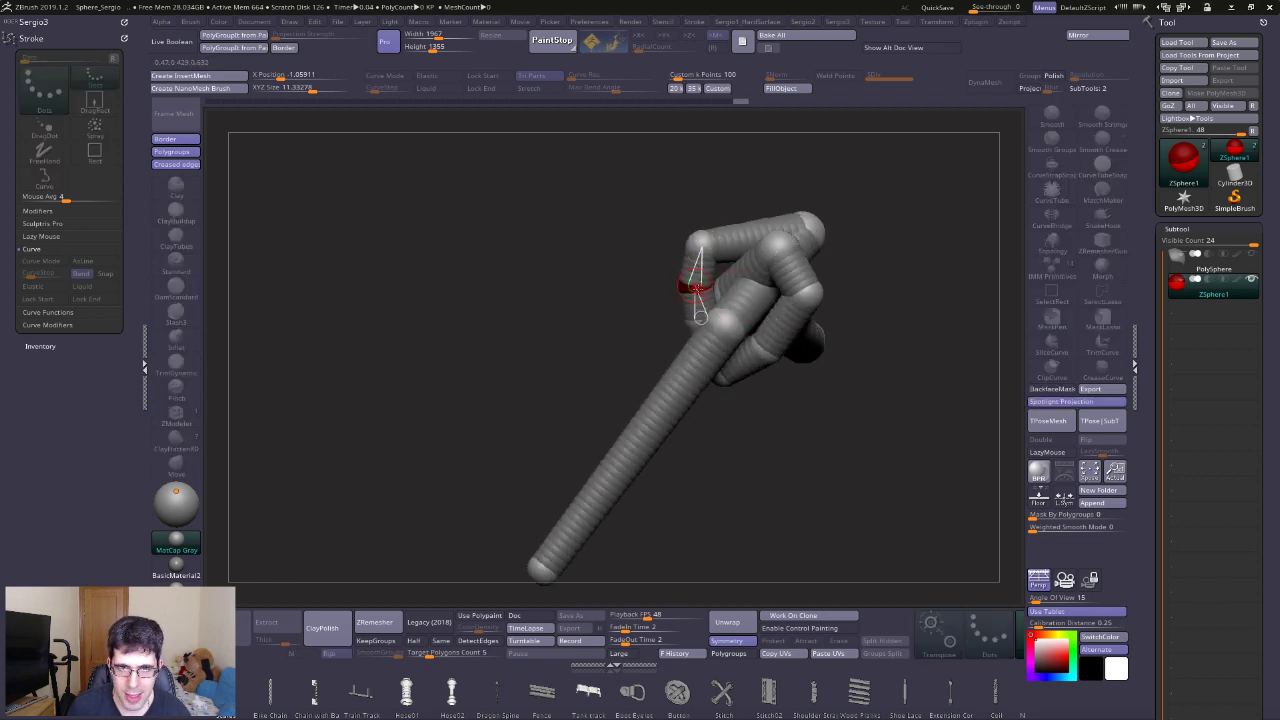
{"action": "key", "text": "ctrl+z"}
{"action": "key", "text": "ctrl+z"}
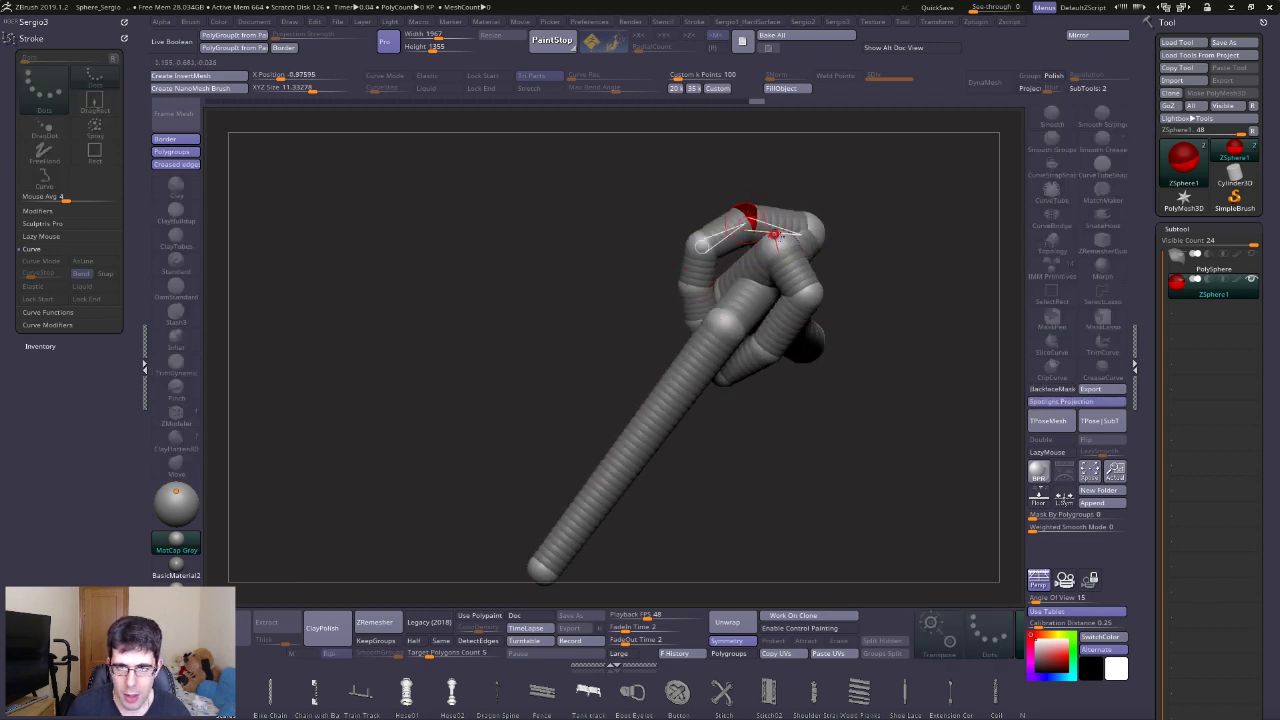
{"action": "key", "text": "ctrl+z"}
{"action": "key", "text": "ctrl+z"}
{"action": "key", "text": "ctrl+z"}
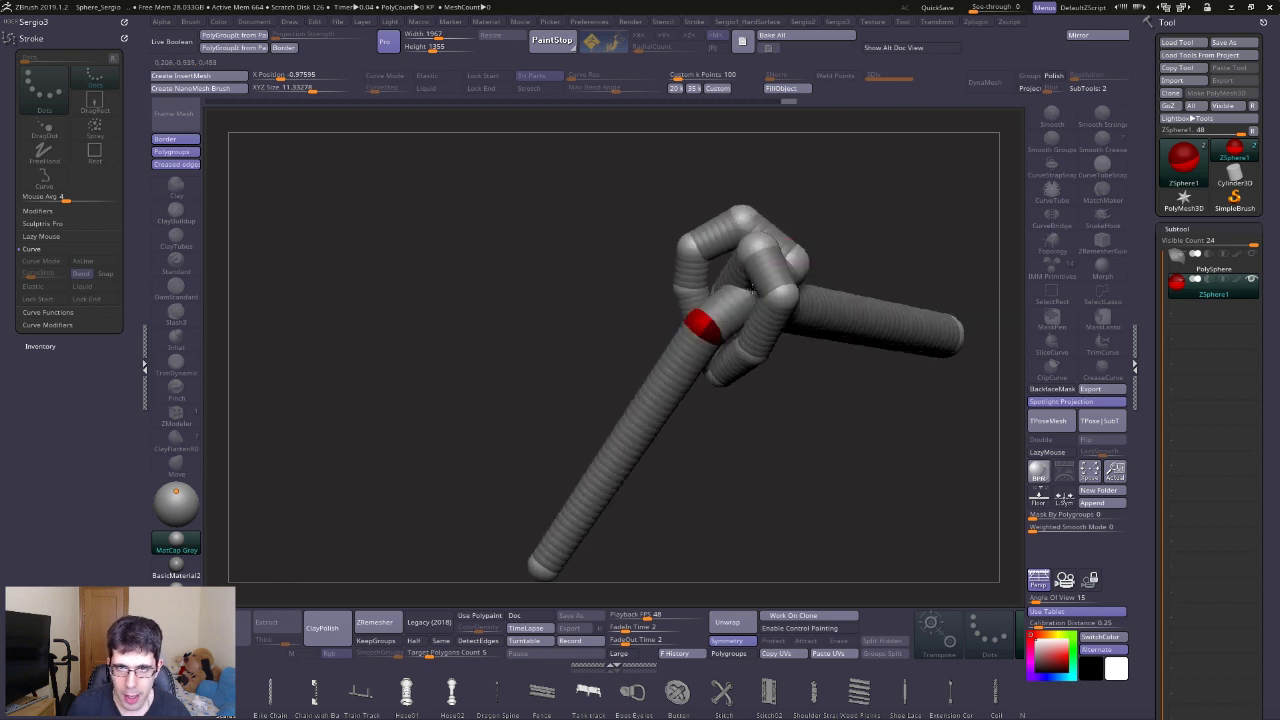
{"action": "key", "text": "ctrl+z"}
{"action": "key", "text": "ctrl+z"}
{"action": "key", "text": "ctrl+z"}
{"action": "key", "text": "ctrl+z"}
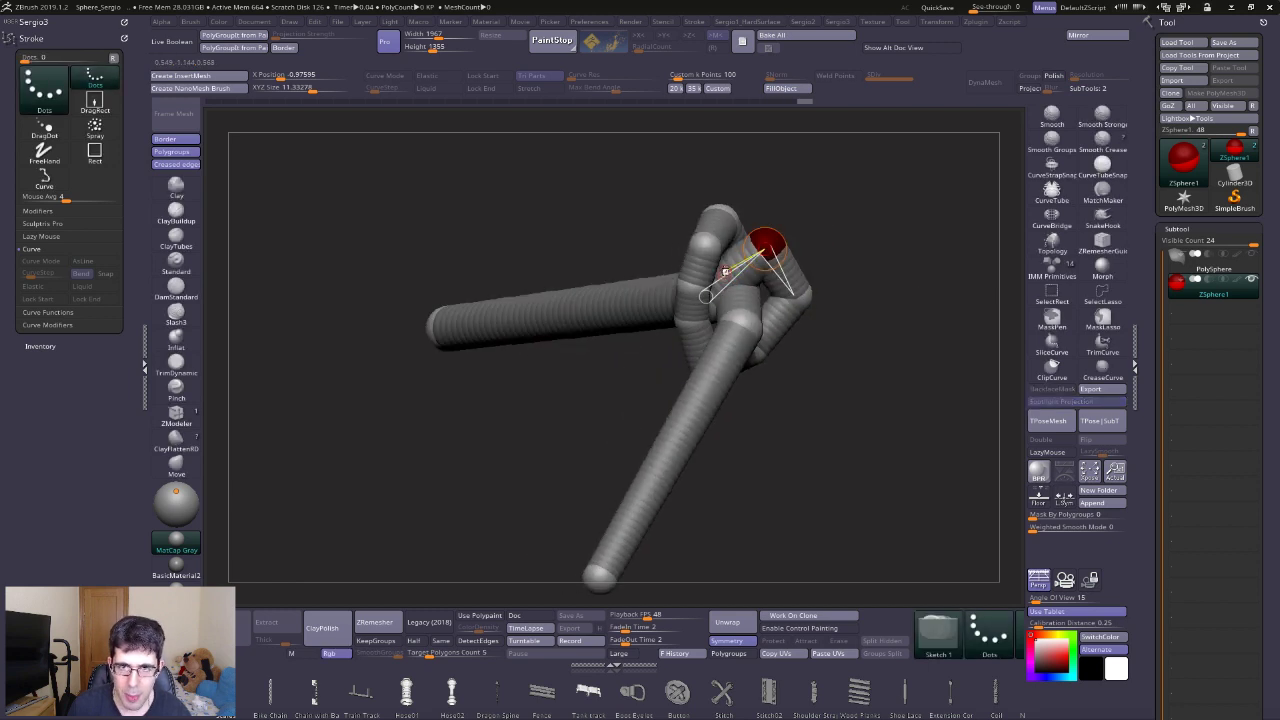
{"action": "key", "text": "ctrl+z"}
{"action": "key", "text": "ctrl+z"}
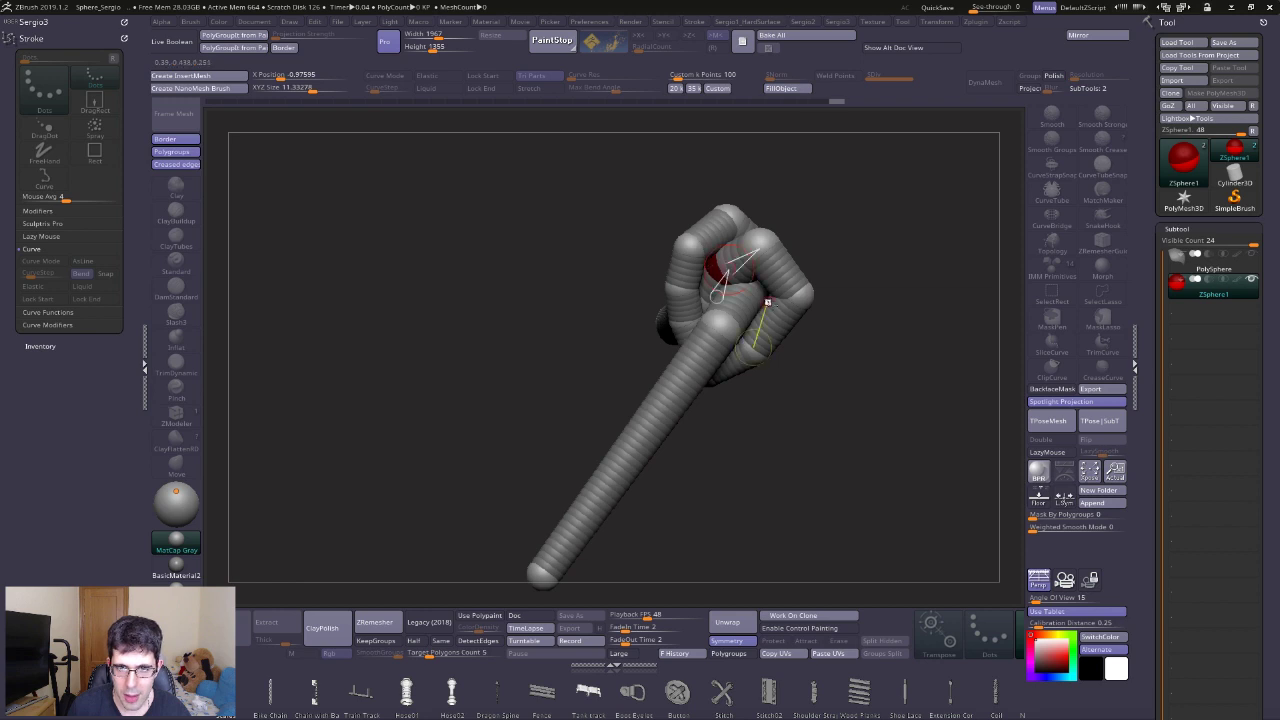
{"action": "key", "text": "ctrl+z"}
{"action": "key", "text": "ctrl+z"}
{"action": "key", "text": "ctrl+z"}
{"action": "key", "text": "ctrl+z"}
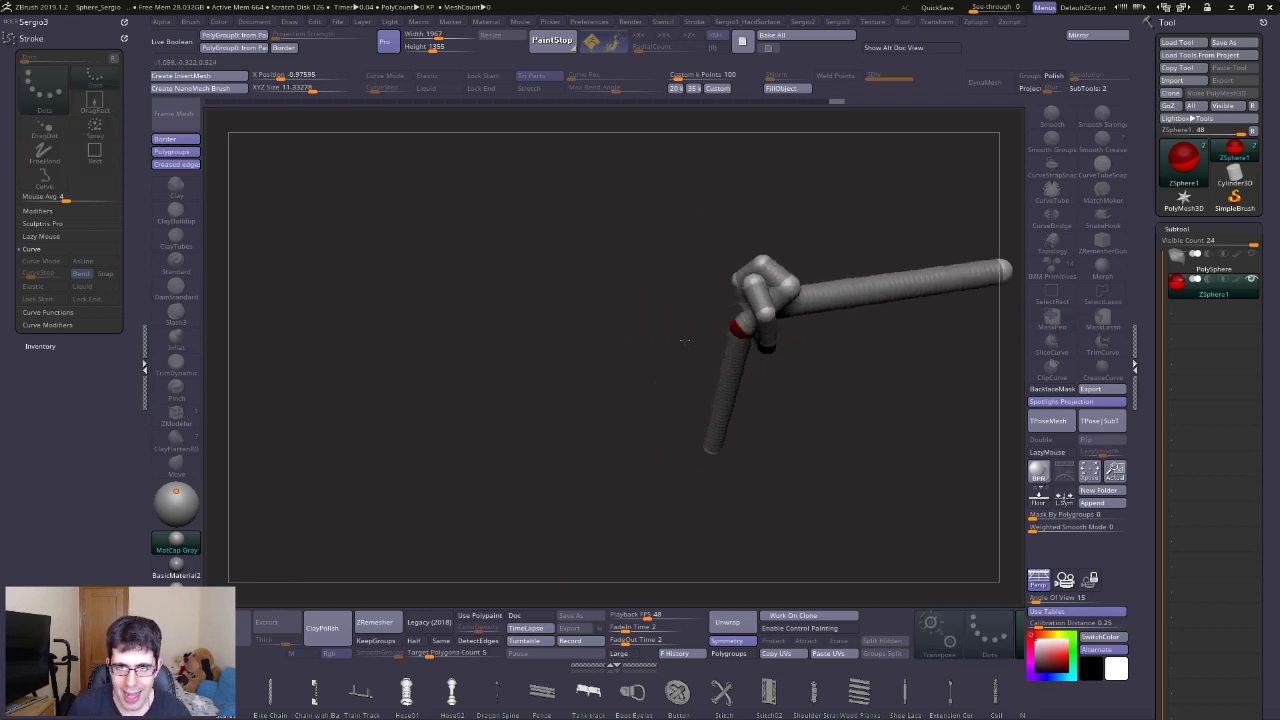
{"action": "key", "text": "ctrl+z"}
{"action": "key", "text": "ctrl+z"}
{"action": "key", "text": "ctrl+z"}
{"action": "key", "text": "ctrl+z"}
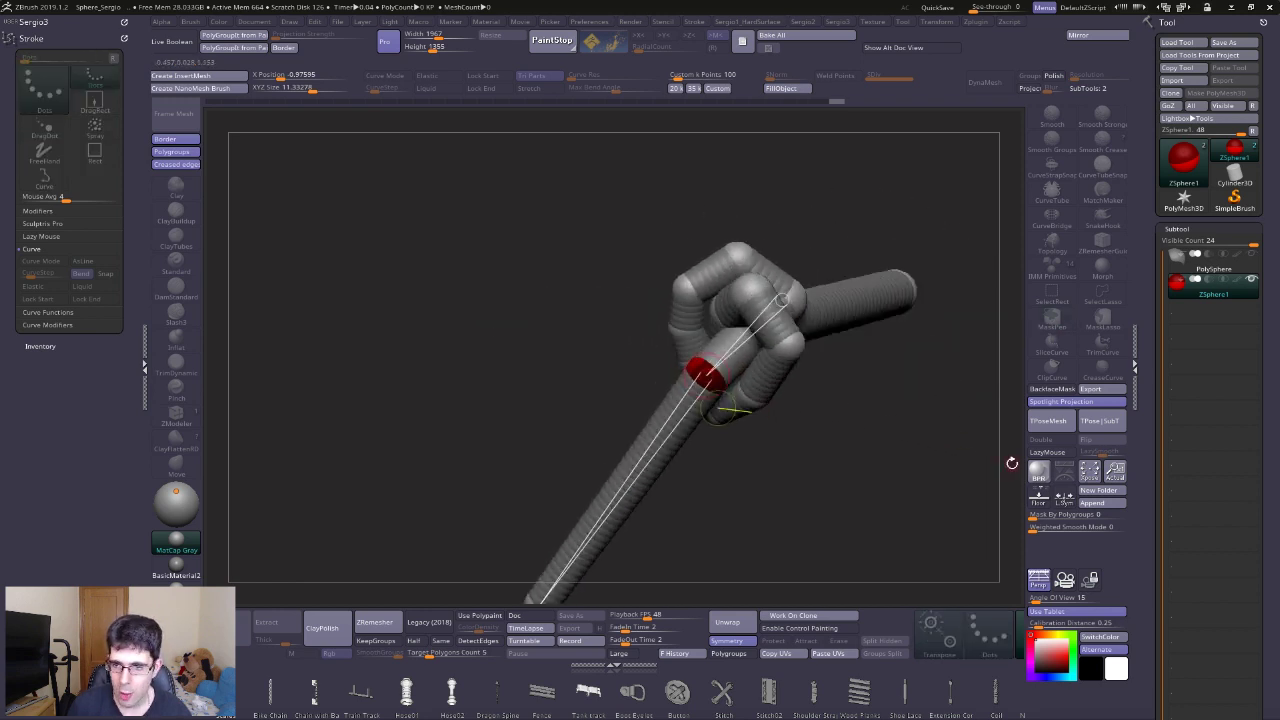
{"action": "key", "text": "h"}
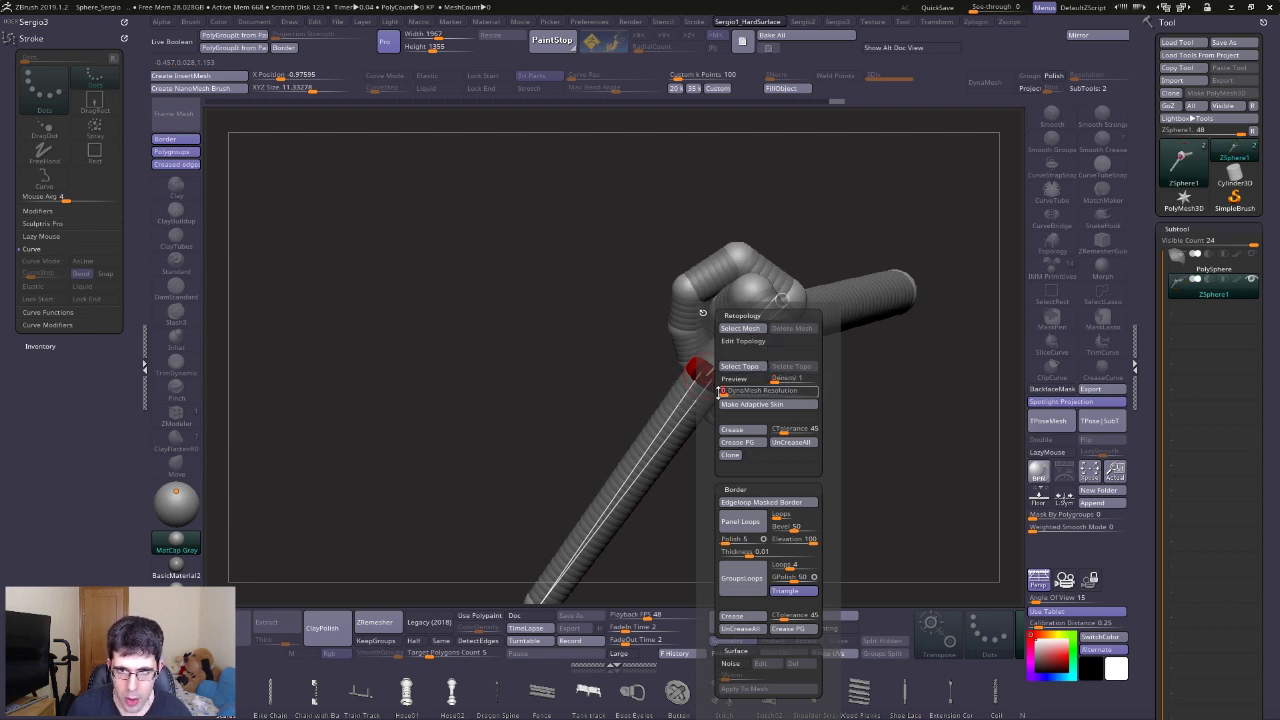
Preview the adaptive skin at denser resolution, then append it as Skin_ZSphere2 and select it.
{"action": "left_click", "coordinate": [735, 380]}
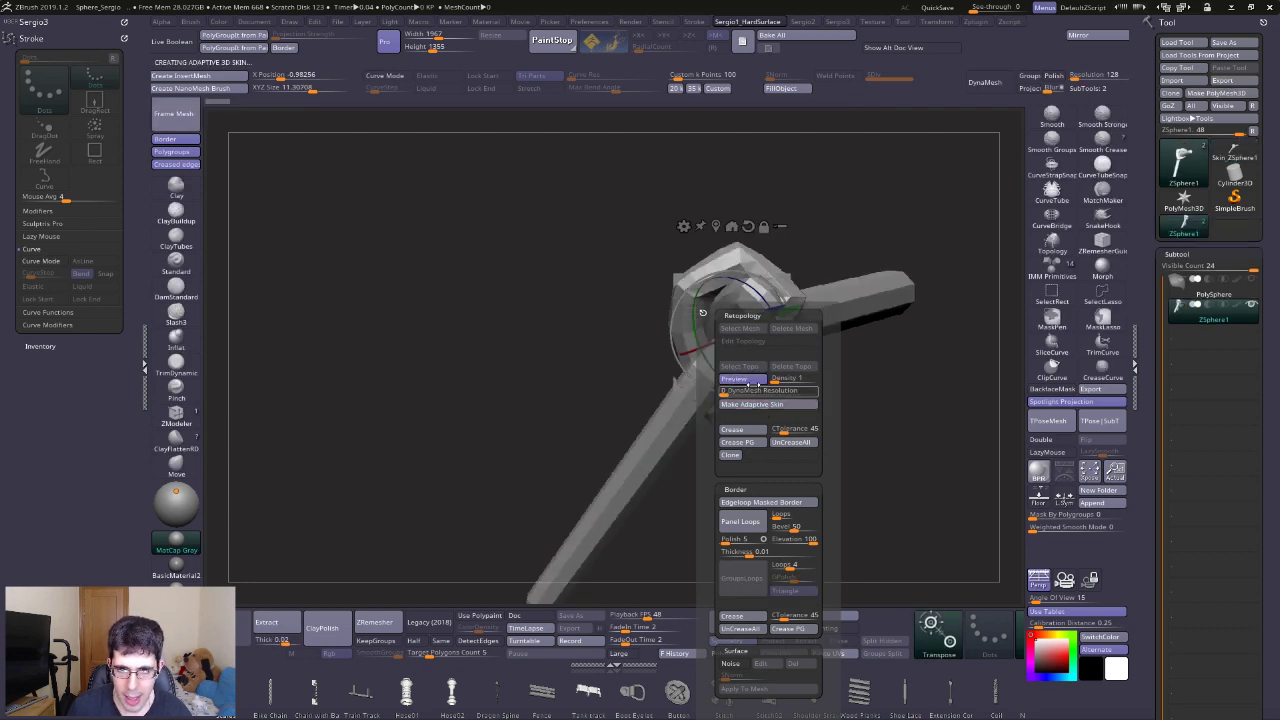
{"action": "left_click", "coordinate": [750, 390]}
{"action": "left_click", "coordinate": [1108, 503]}
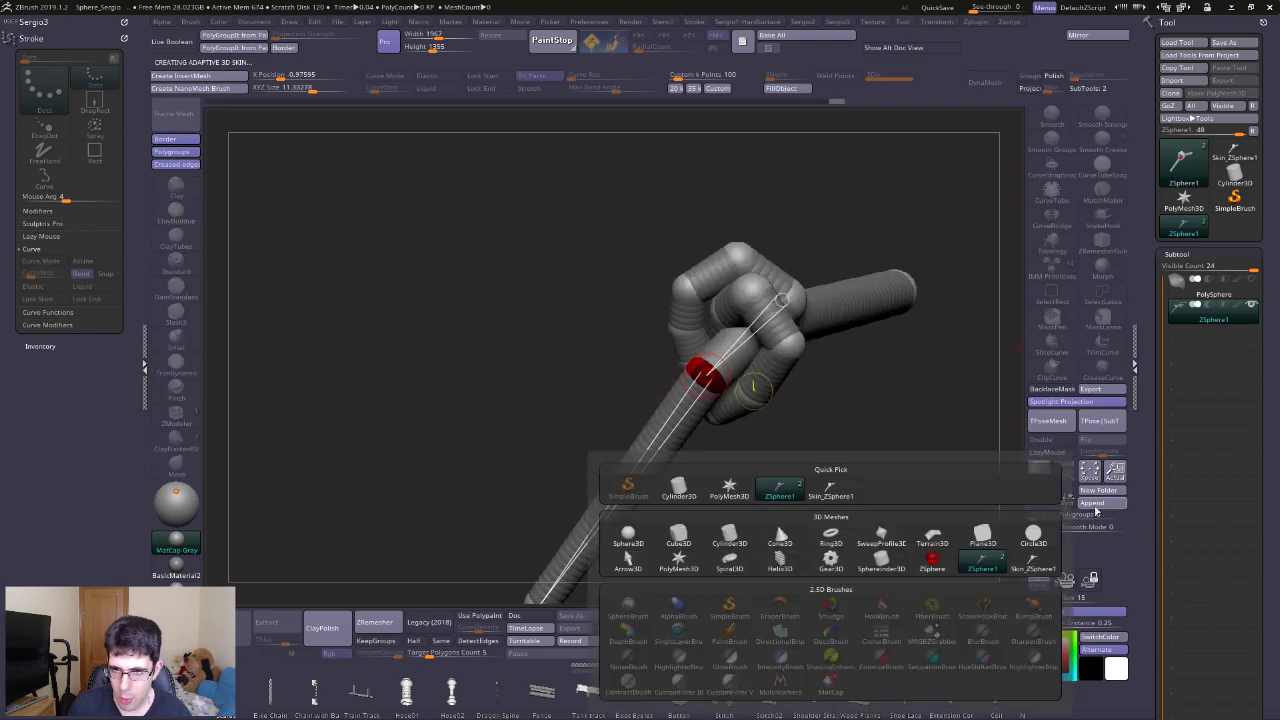
{"action": "left_click", "coordinate": [853, 495]}
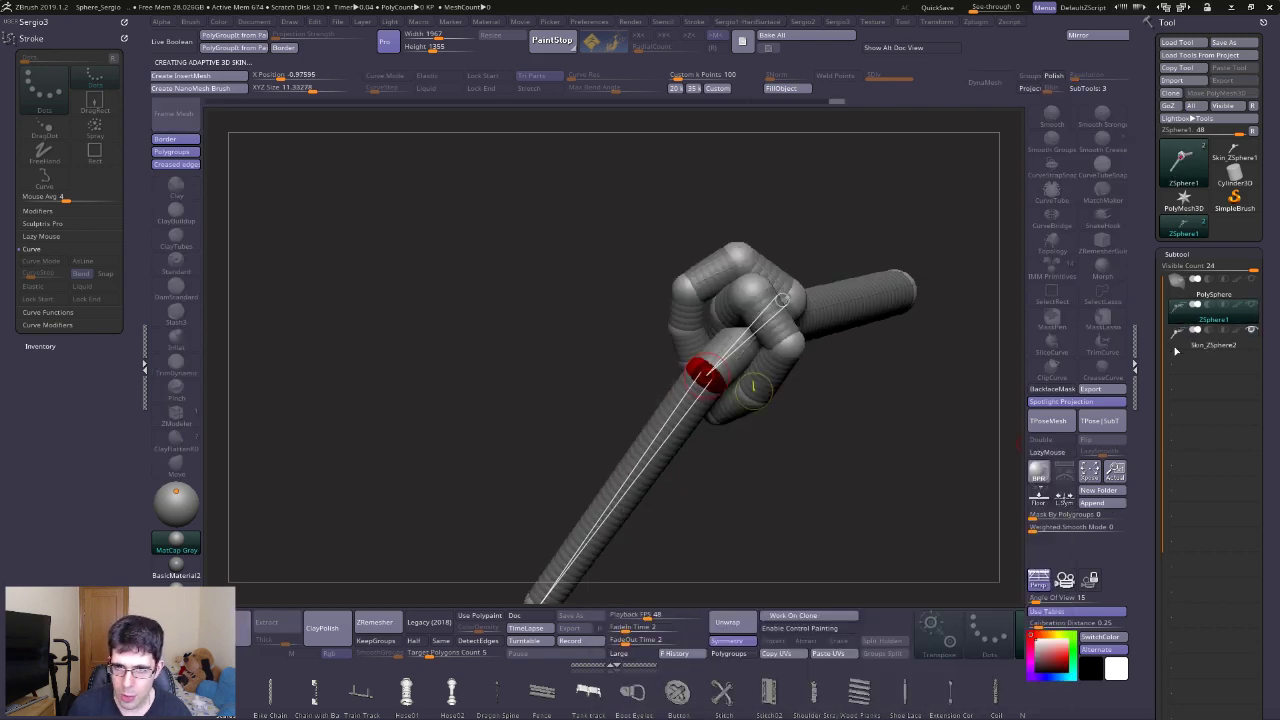
{"action": "left_click", "coordinate": [1213, 344]}
{"action": "left_click_drag", "start_coordinate": [880, 450], "coordinate": [778, 367]}
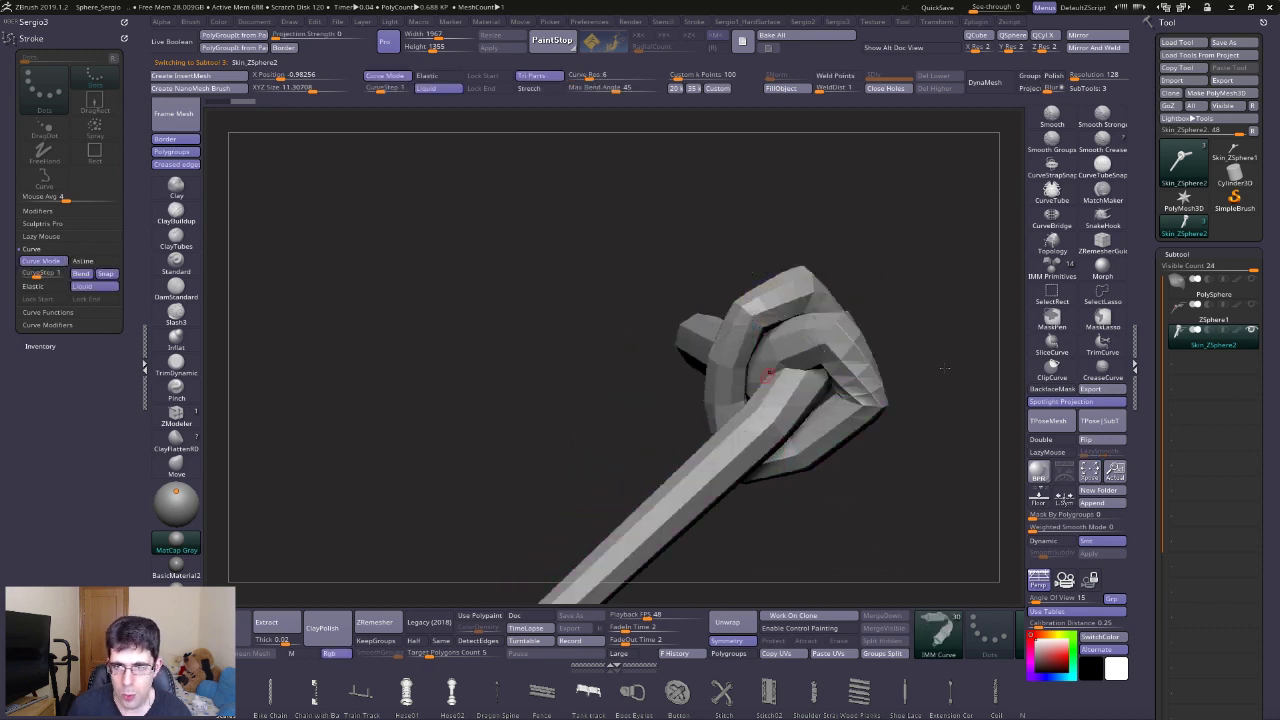
Apply Deformation > Polish to the Skin_ZSphere2 knot, rounding its faceted loops.
{"action": "left_click_drag", "start_coordinate": [795, 315], "coordinate": [820, 398]}
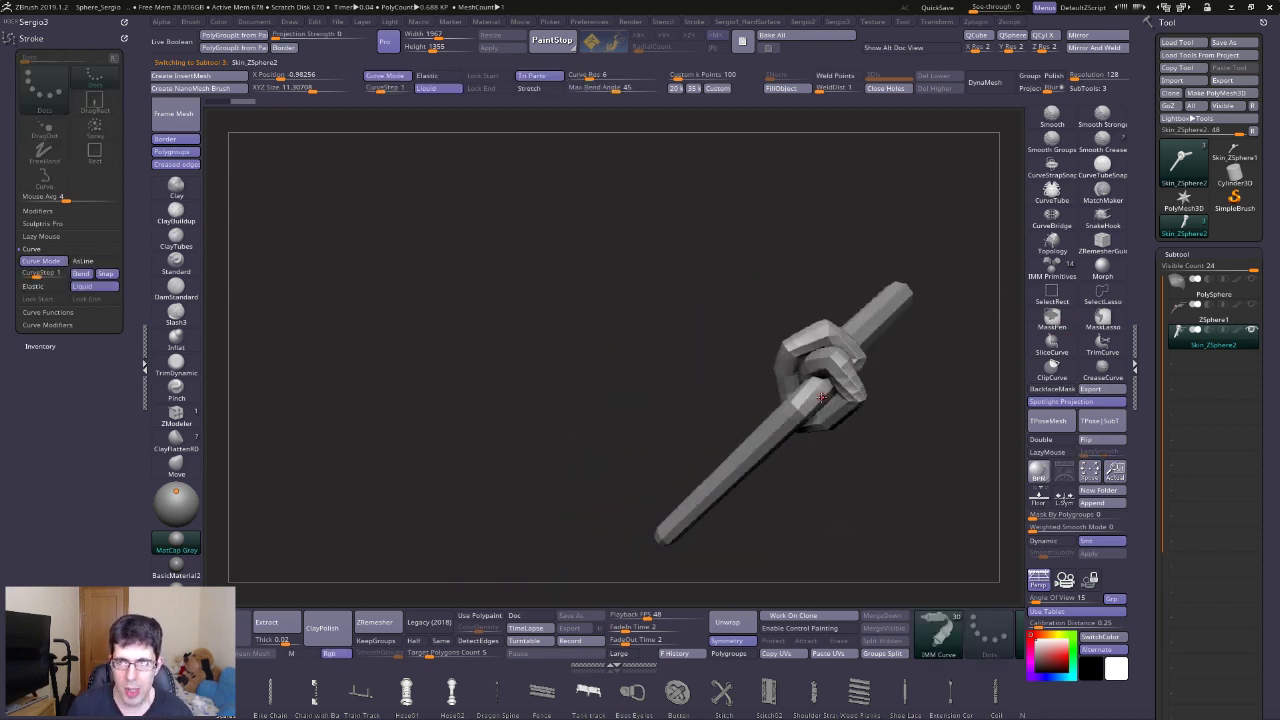
{"action": "mouse_move", "coordinate": [820, 398]}
{"action": "left_mouse_down"}
{"action": "mouse_move", "coordinate": [705, 300]}
{"action": "mouse_move", "coordinate": [819, 361]}
{"action": "left_mouse_up"}
{"action": "left_click", "coordinate": [1177, 254]}
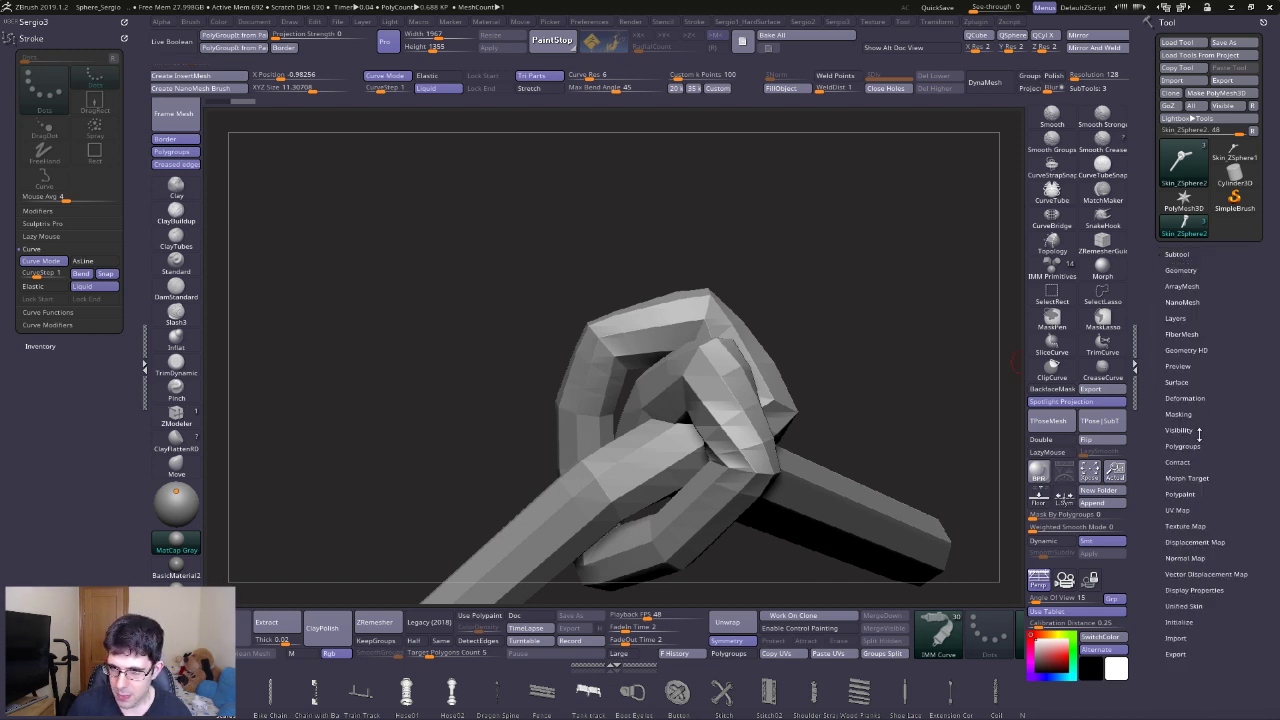
{"action": "left_click", "coordinate": [1186, 398]}
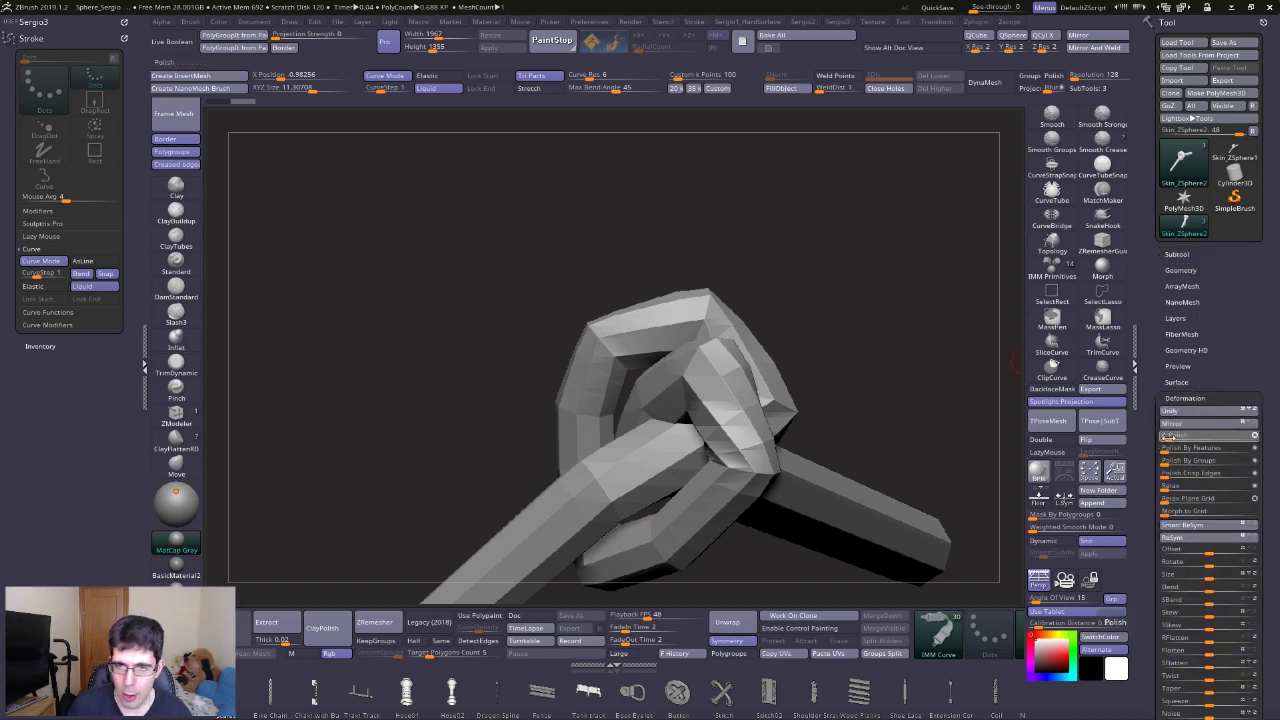
{"action": "left_click", "coordinate": [1168, 437]}
{"action": "left_click_drag", "start_coordinate": [986, 443], "coordinate": [690, 450]}
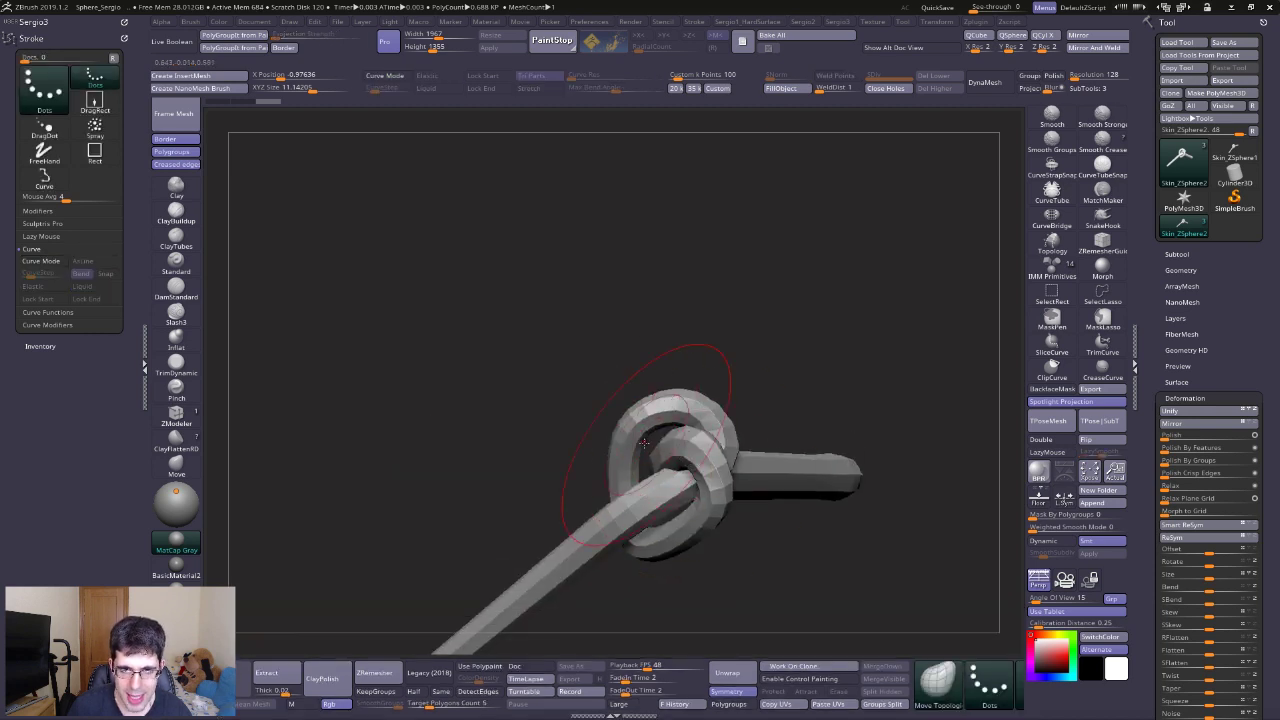
Show the rope's polygroup colours and ready the SliceCurve brush on its straight bar.
{"action": "left_click_drag", "start_coordinate": [662, 519], "coordinate": [771, 471]}
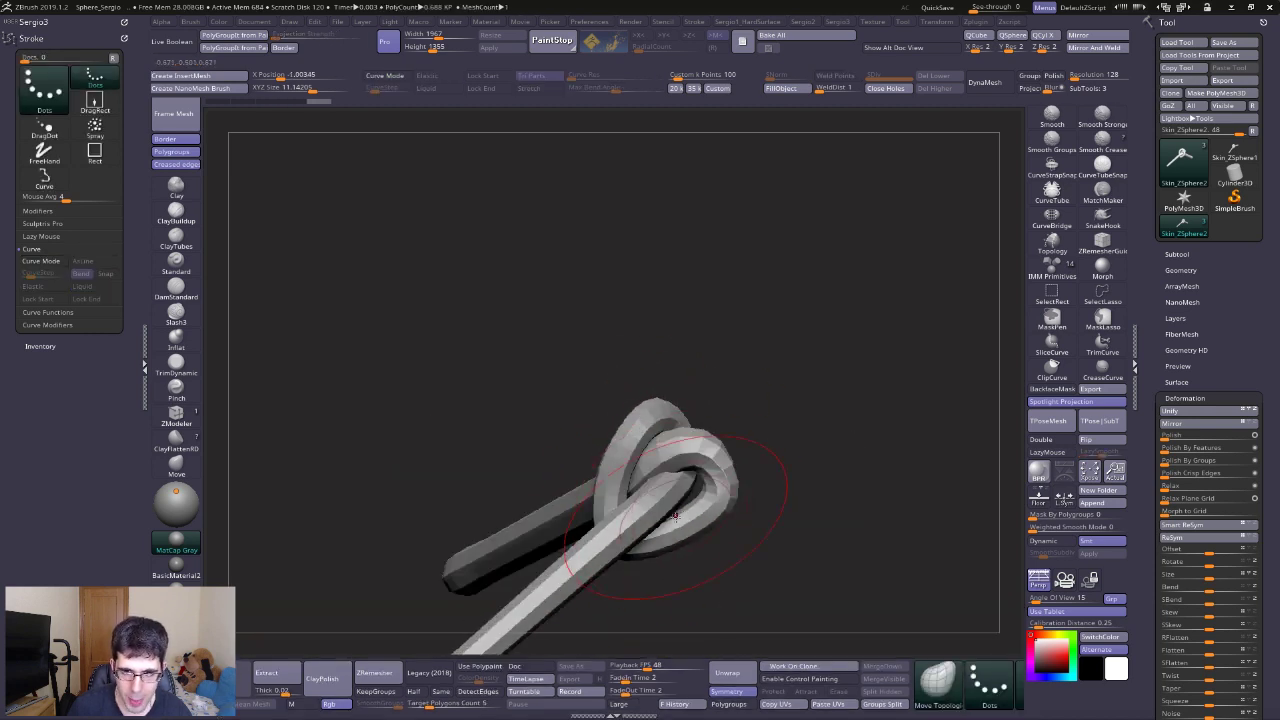
{"action": "mouse_move", "coordinate": [686, 462]}
{"action": "left_mouse_down"}
{"action": "mouse_move", "coordinate": [706, 492]}
{"action": "mouse_move", "coordinate": [700, 510]}
{"action": "mouse_move", "coordinate": [646, 451]}
{"action": "mouse_move", "coordinate": [686, 457]}
{"action": "mouse_move", "coordinate": [650, 492]}
{"action": "mouse_move", "coordinate": [679, 444]}
{"action": "left_mouse_up"}
{"action": "key", "text": "shift+f"}
{"action": "left_click_drag", "start_coordinate": [502, 520], "coordinate": [623, 460], "text": "alt"}
{"action": "key", "text": "ctrl+shift"}
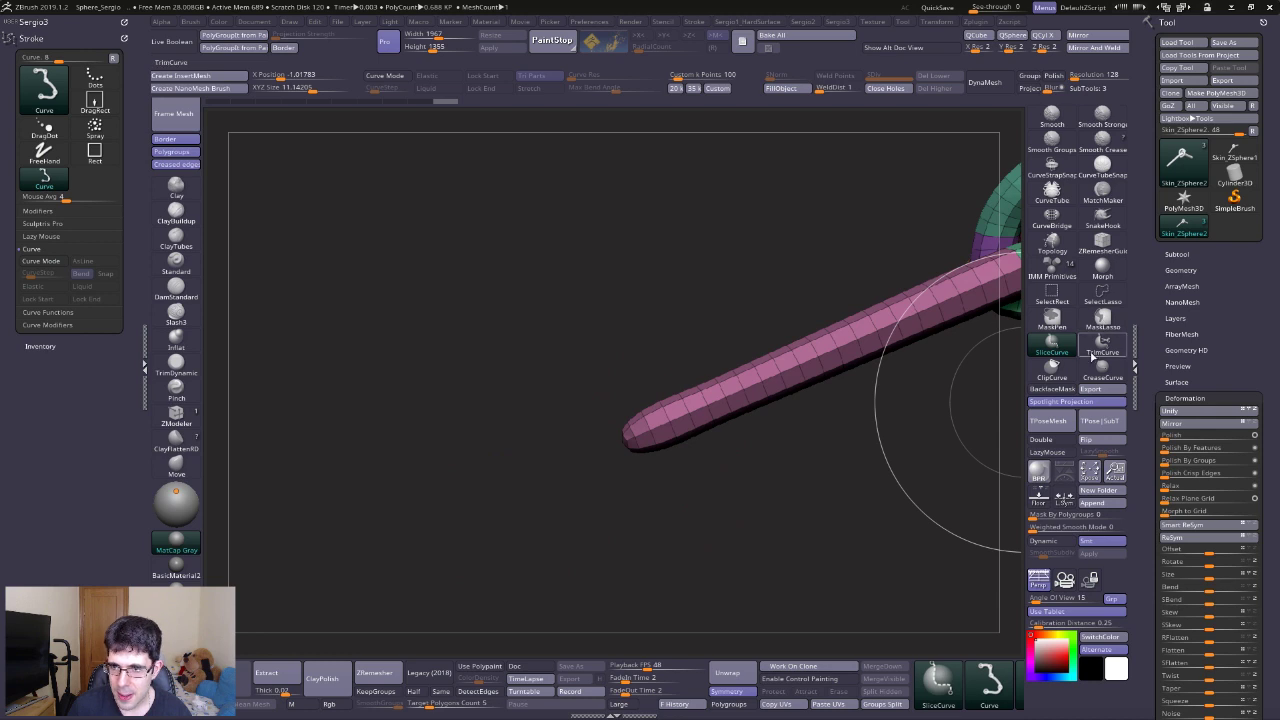
Hide the bar's rounded end cap, then unhide it and merge the mesh into one polygroup.
{"action": "left_click", "coordinate": [1100, 293]}
{"action": "left_click_drag", "start_coordinate": [598, 425], "coordinate": [628, 457], "text": "ctrl+shift"}
{"action": "mouse_move", "coordinate": [621, 402]}
{"action": "left_mouse_down"}
{"action": "mouse_move", "coordinate": [677, 477]}
{"action": "mouse_move", "coordinate": [471, 526]}
{"action": "mouse_move", "coordinate": [594, 494]}
{"action": "mouse_move", "coordinate": [806, 409]}
{"action": "left_mouse_up"}
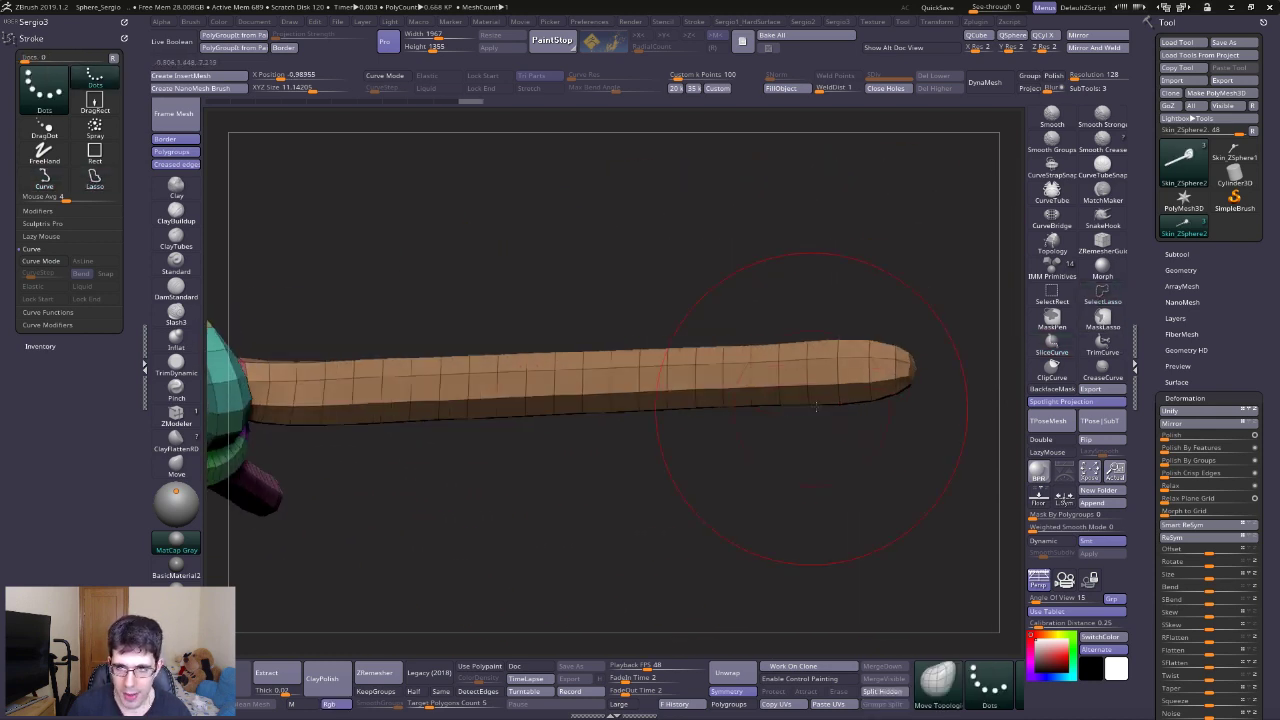
{"action": "left_click_drag", "start_coordinate": [914, 314], "coordinate": [971, 443], "text": "ctrl+alt+shift"}
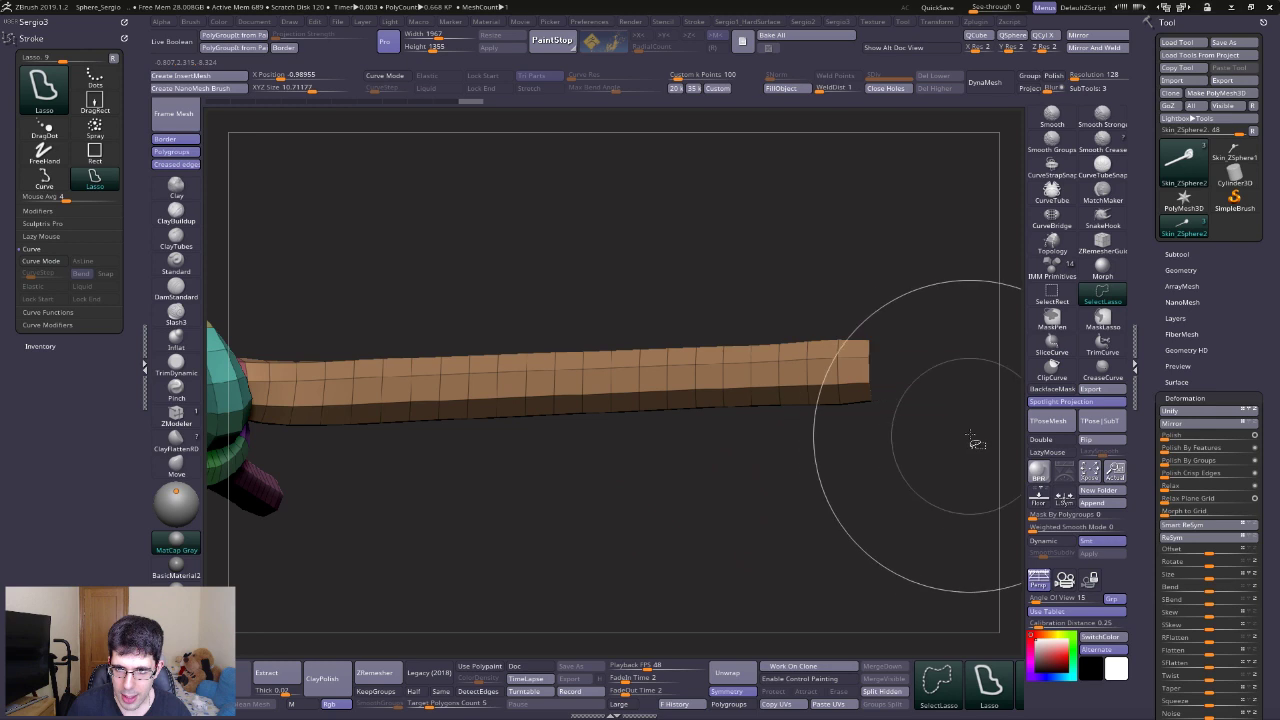
{"action": "left_click", "coordinate": [764, 434], "text": "ctrl+shift"}
{"action": "key", "text": "ctrl+w"}
Zoom onto the bar, hide its middle band of polygons, then reveal it again.
{"action": "left_click_drag", "start_coordinate": [700, 470], "coordinate": [652, 404]}
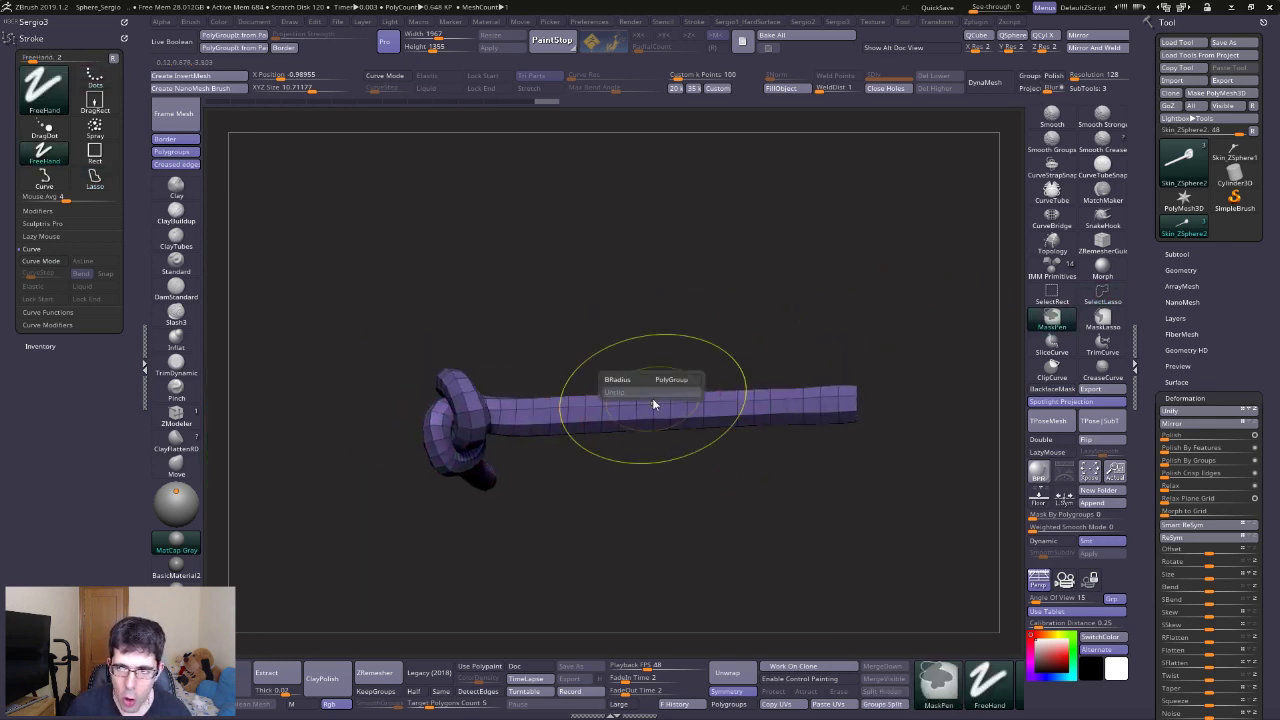
{"action": "right_click_drag", "start_coordinate": [986, 337], "coordinate": [723, 437], "text": "ctrl"}
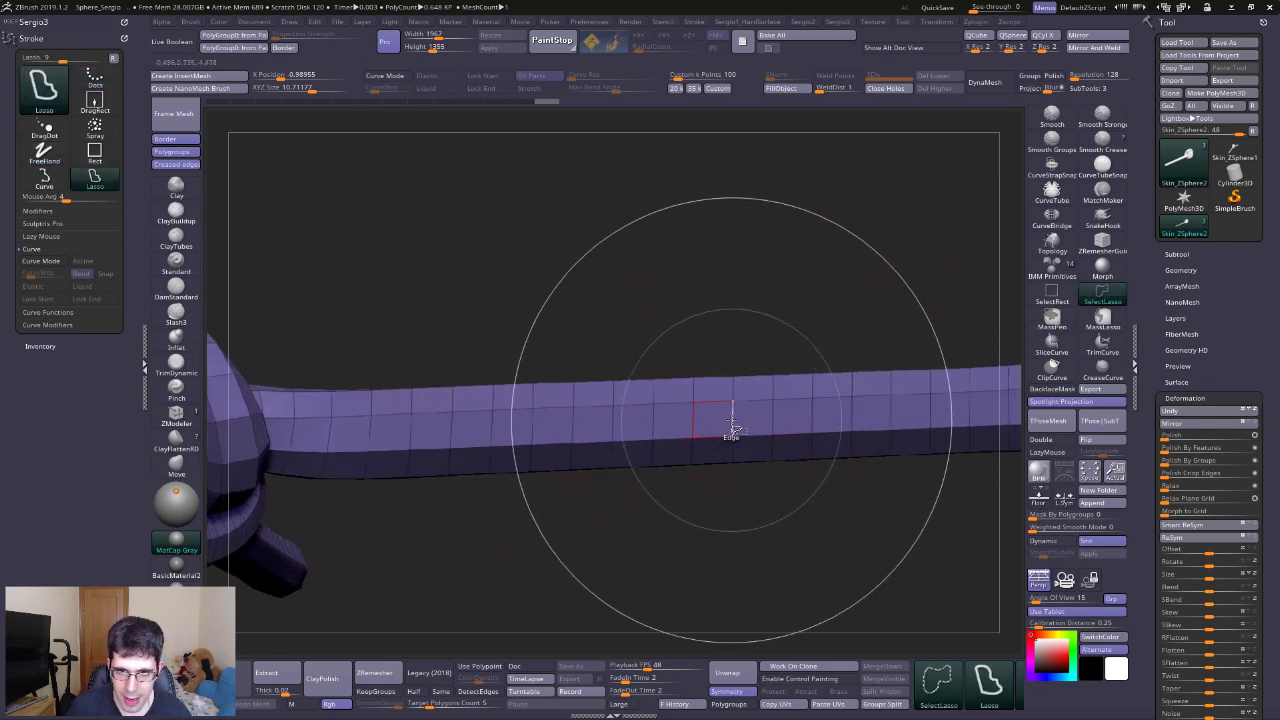
{"action": "mouse_move", "coordinate": [732, 420]}
{"action": "left_mouse_down"}
{"action": "mouse_move", "coordinate": [595, 420]}
{"action": "mouse_move", "coordinate": [716, 390]}
{"action": "left_mouse_up"}
{"action": "mouse_move", "coordinate": [790, 450]}
{"action": "left_mouse_down"}
{"action": "mouse_move", "coordinate": [543, 417]}
{"action": "mouse_move", "coordinate": [594, 511]}
{"action": "mouse_move", "coordinate": [604, 365]}
{"action": "left_mouse_up"}
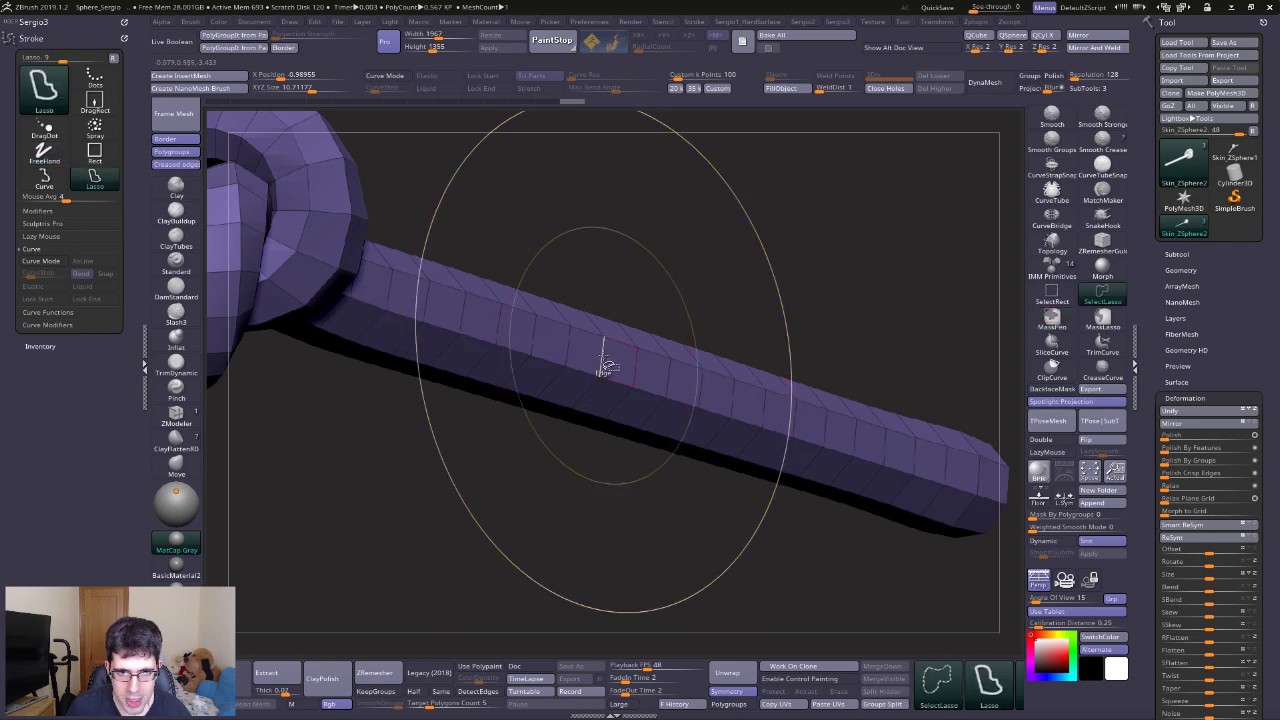
{"action": "left_click", "coordinate": [603, 366], "text": "ctrl+shift"}
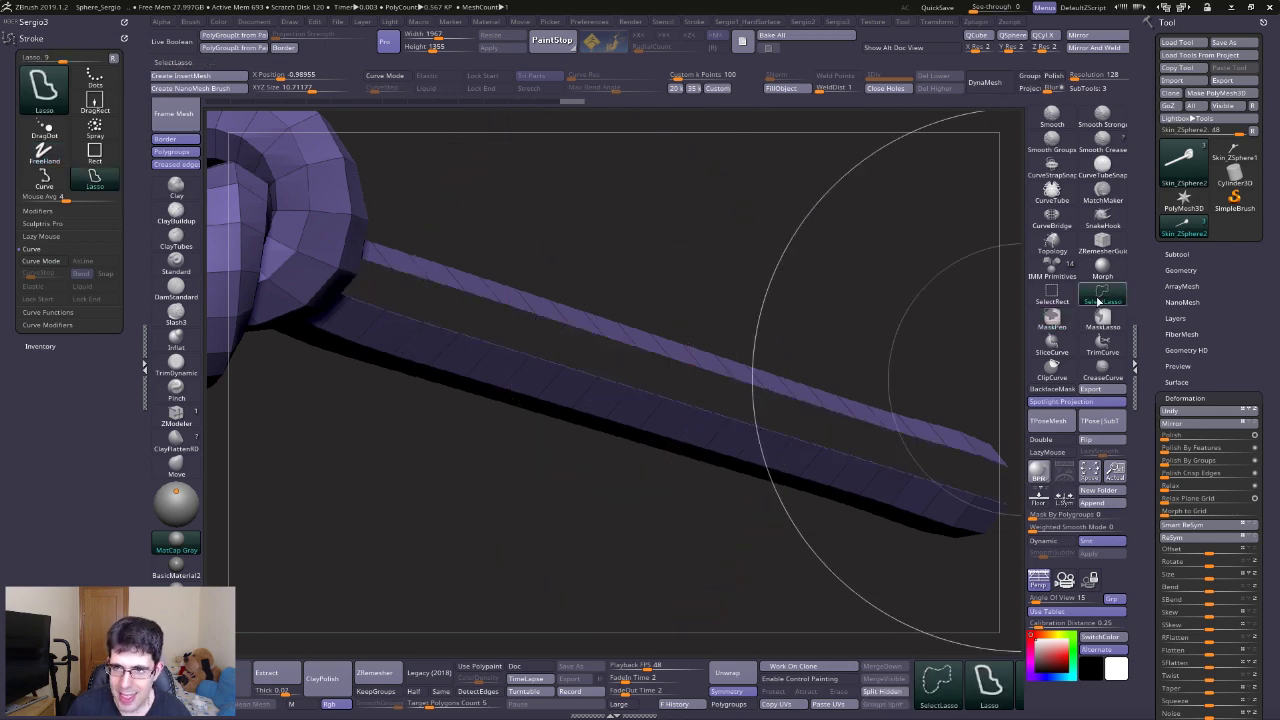
{"action": "left_click", "coordinate": [760, 428], "text": "ctrl+shift"}
{"action": "key", "text": "f"}
Hide and reveal the right arm's middle band so it becomes a separate purple polygroup.
{"action": "left_click_drag", "start_coordinate": [760, 480], "coordinate": [660, 348]}
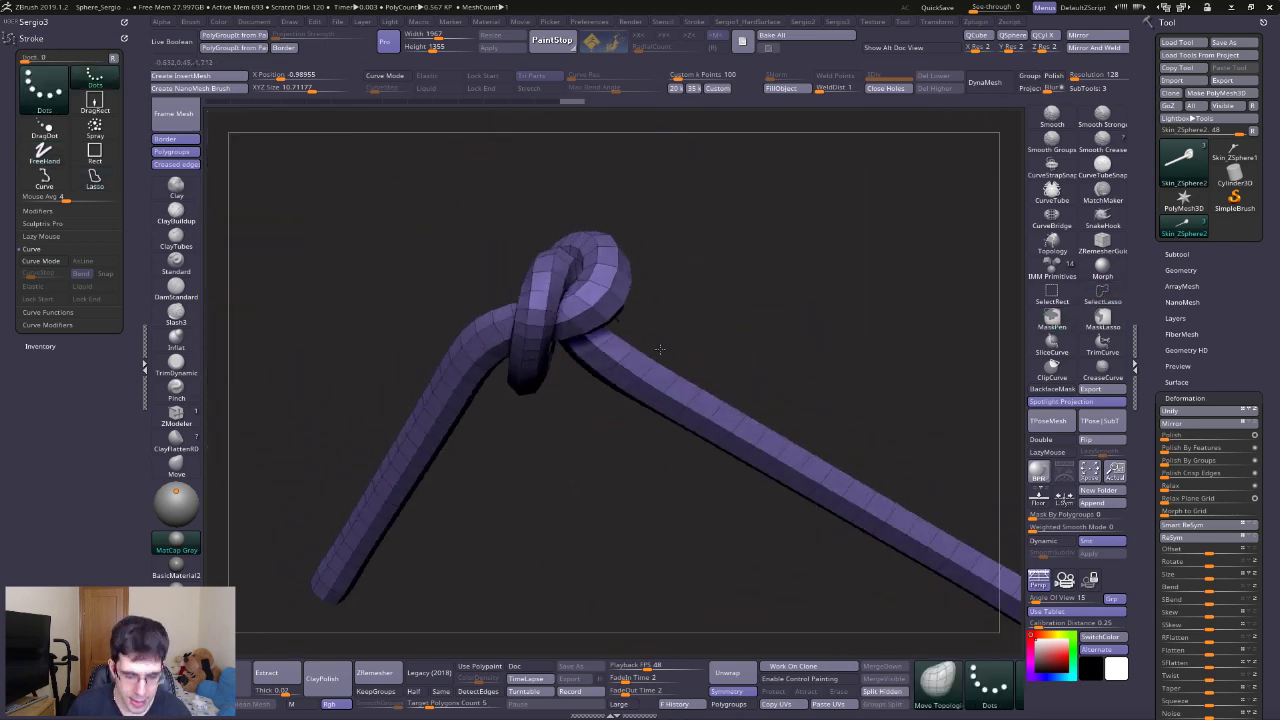
{"action": "key", "text": "ctrl+z"}
{"action": "left_click_drag", "start_coordinate": [669, 523], "coordinate": [680, 506]}
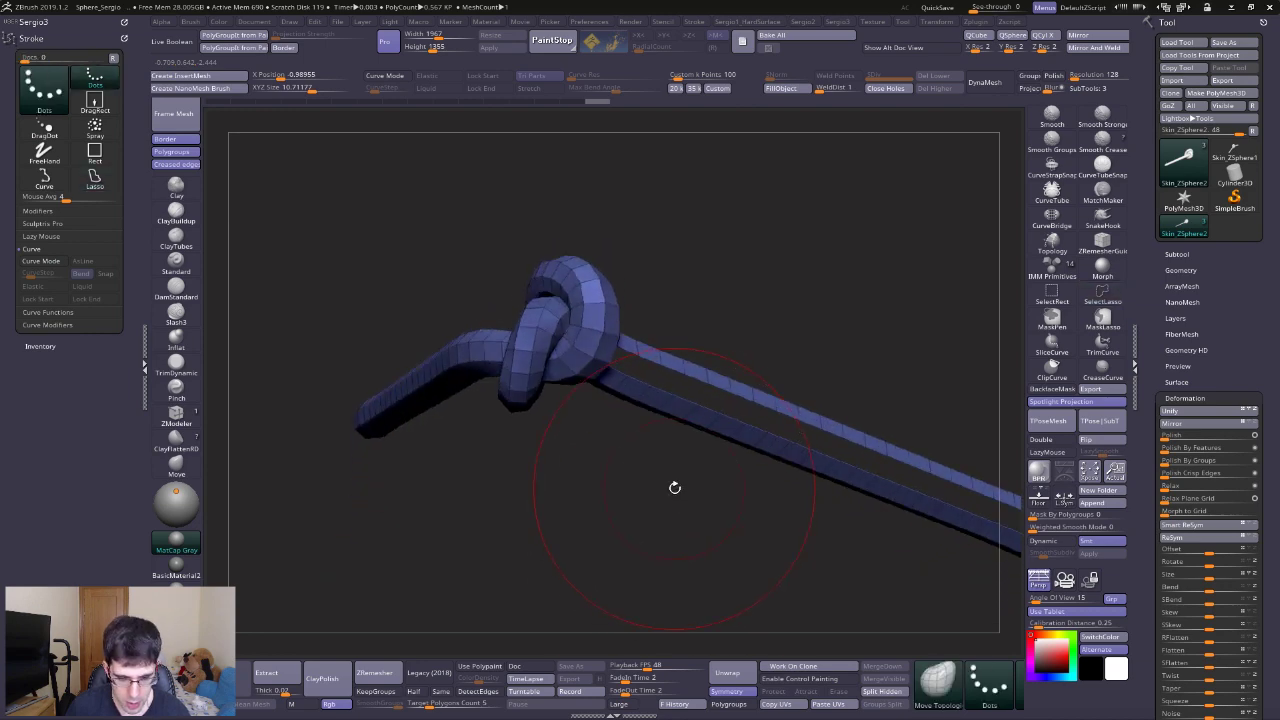
{"action": "left_click", "coordinate": [677, 488], "text": "ctrl+shift"}
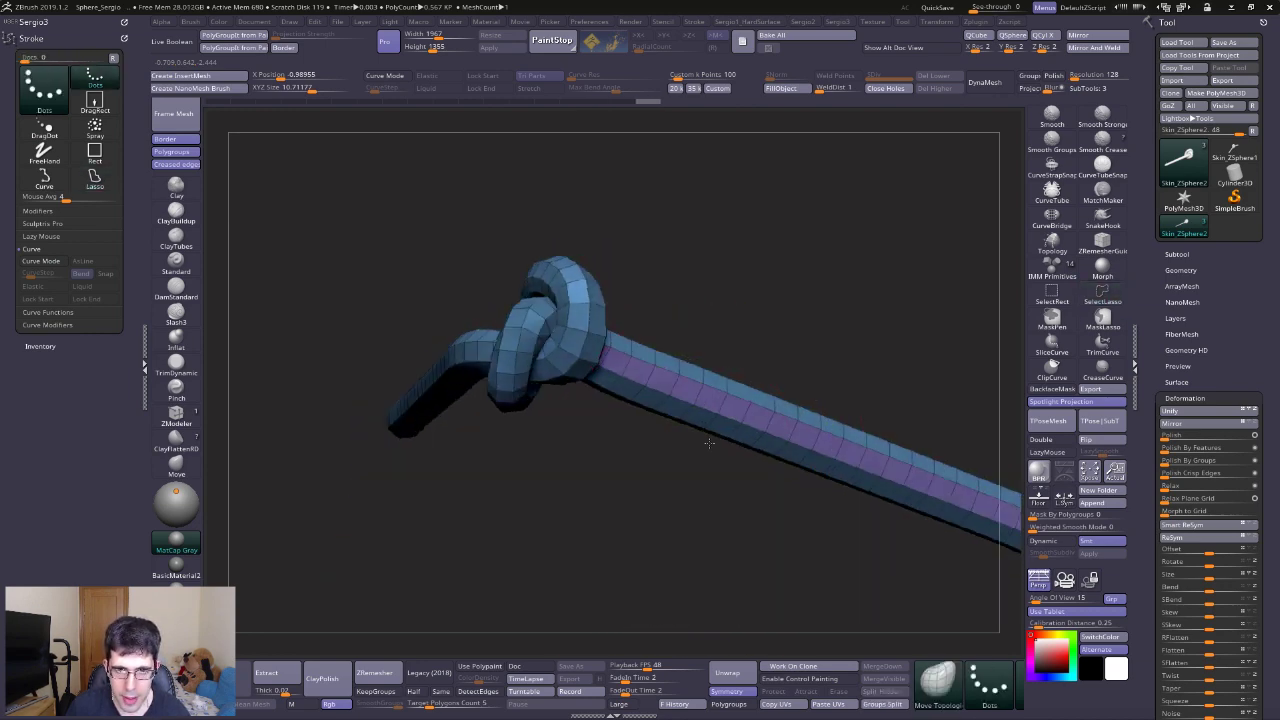
{"action": "left_click_drag", "start_coordinate": [718, 440], "coordinate": [700, 470], "text": "alt"}
{"action": "key", "text": "ctrl+z"}
{"action": "left_click", "coordinate": [650, 527], "text": "ctrl+shift"}
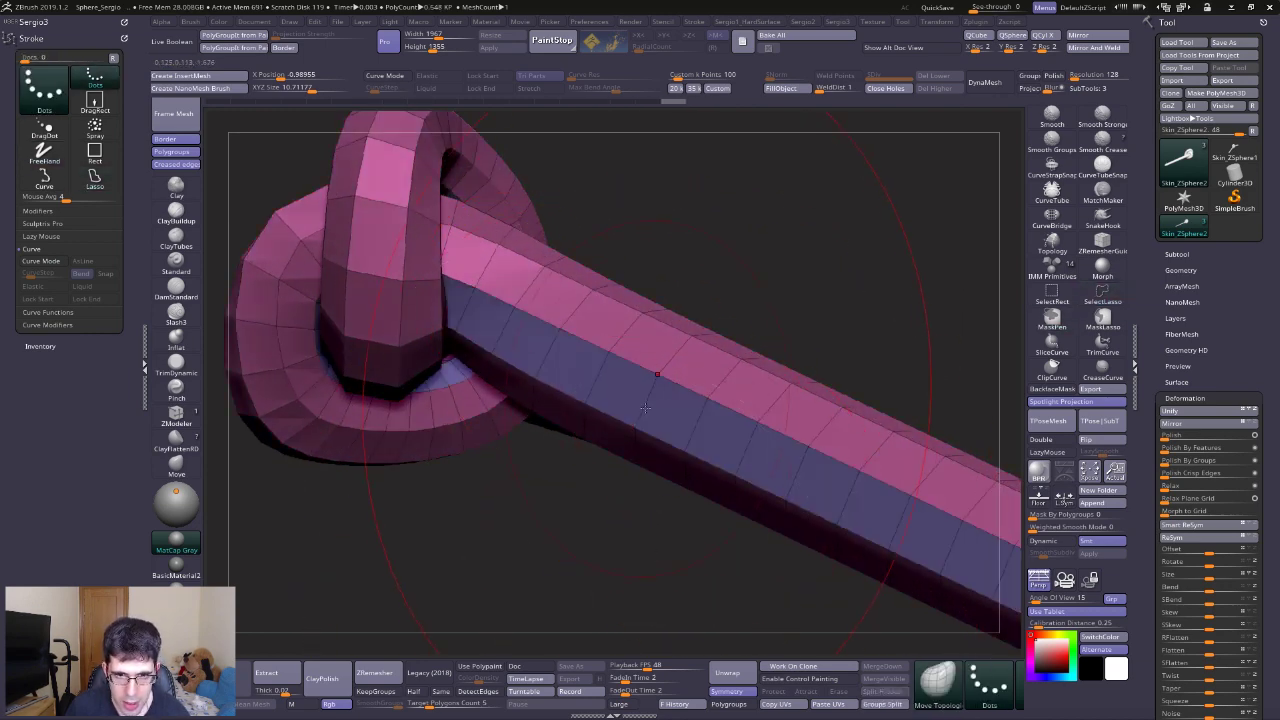
{"action": "mouse_move", "coordinate": [650, 527]}
{"action": "left_mouse_down"}
{"action": "mouse_move", "coordinate": [677, 323]}
{"action": "mouse_move", "coordinate": [665, 334]}
{"action": "left_mouse_up"}
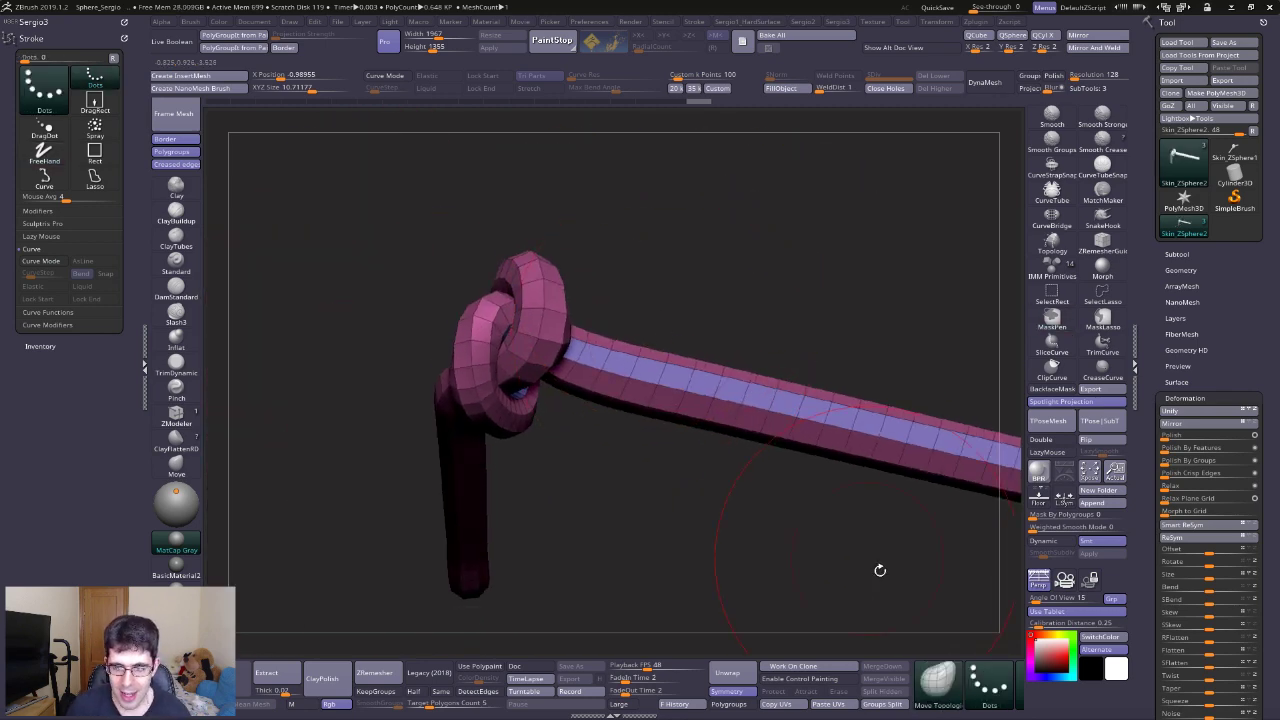
{"action": "left_click", "coordinate": [954, 679]}
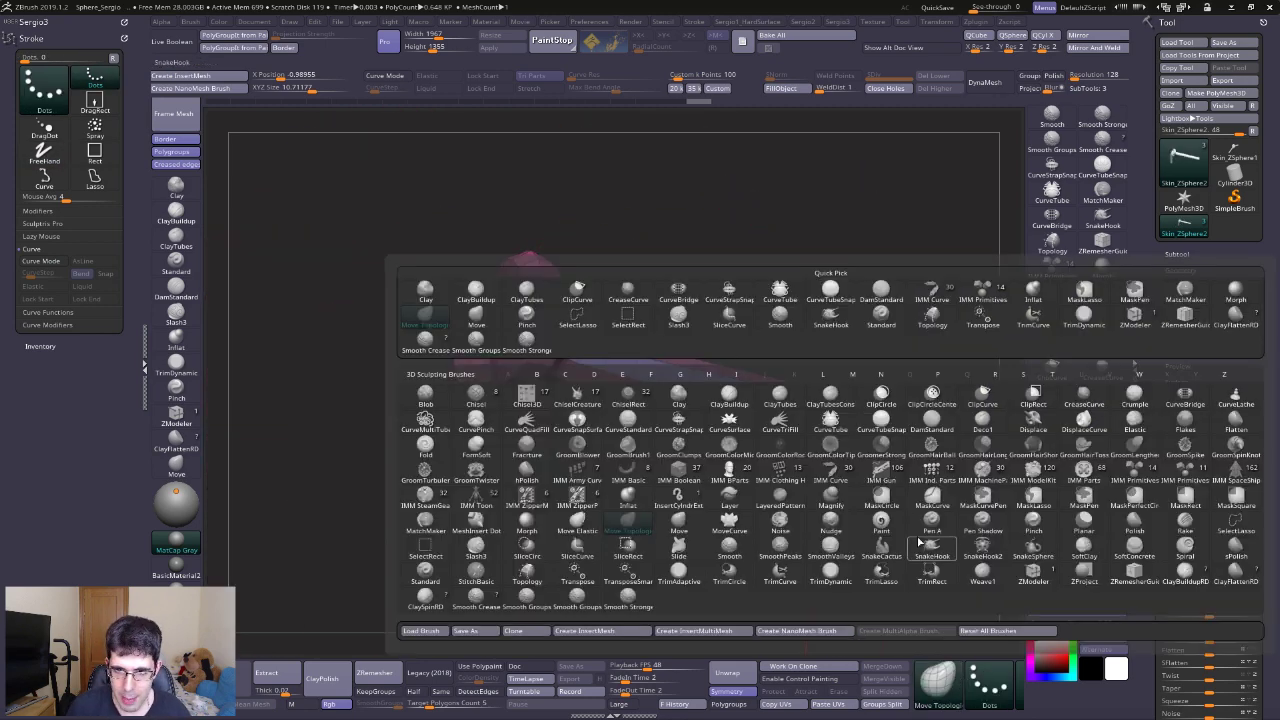
Draw an IMM Curve insert mesh along the knotted rope's bend.
{"action": "left_click", "coordinate": [886, 476]}
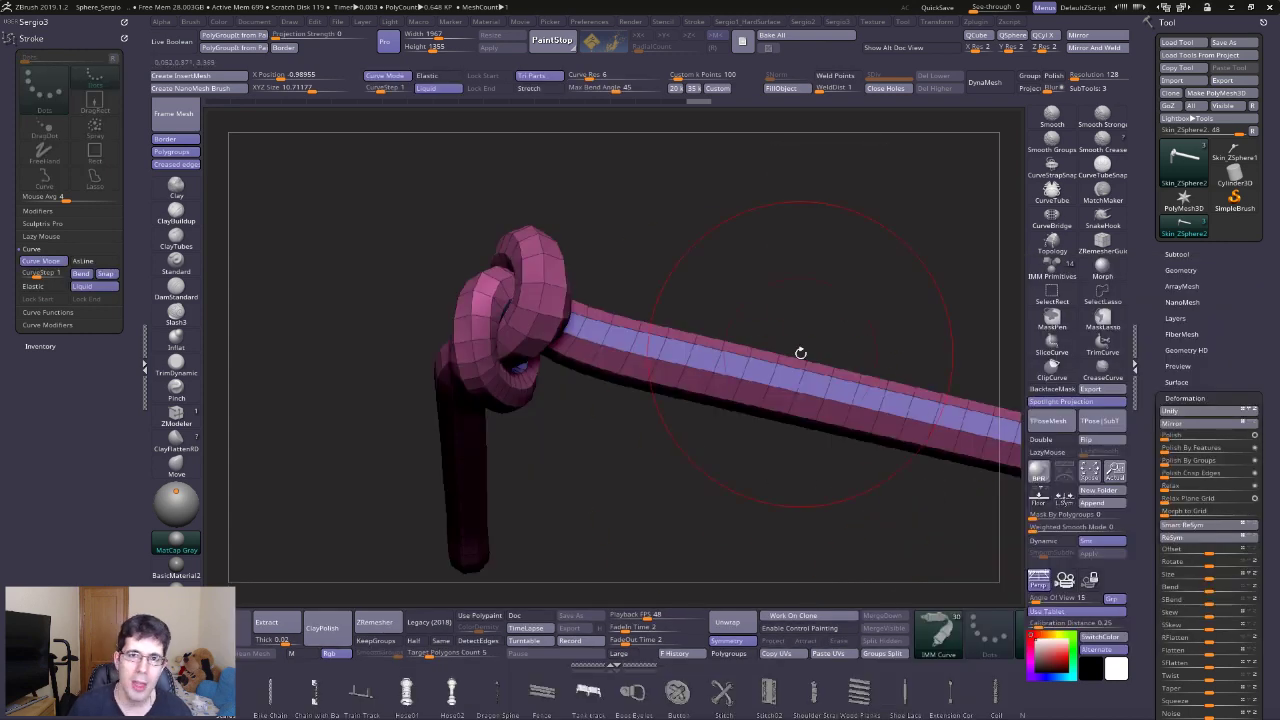
{"action": "key", "text": "s"}
{"action": "right_click_drag", "start_coordinate": [752, 357], "coordinate": [705, 335]}
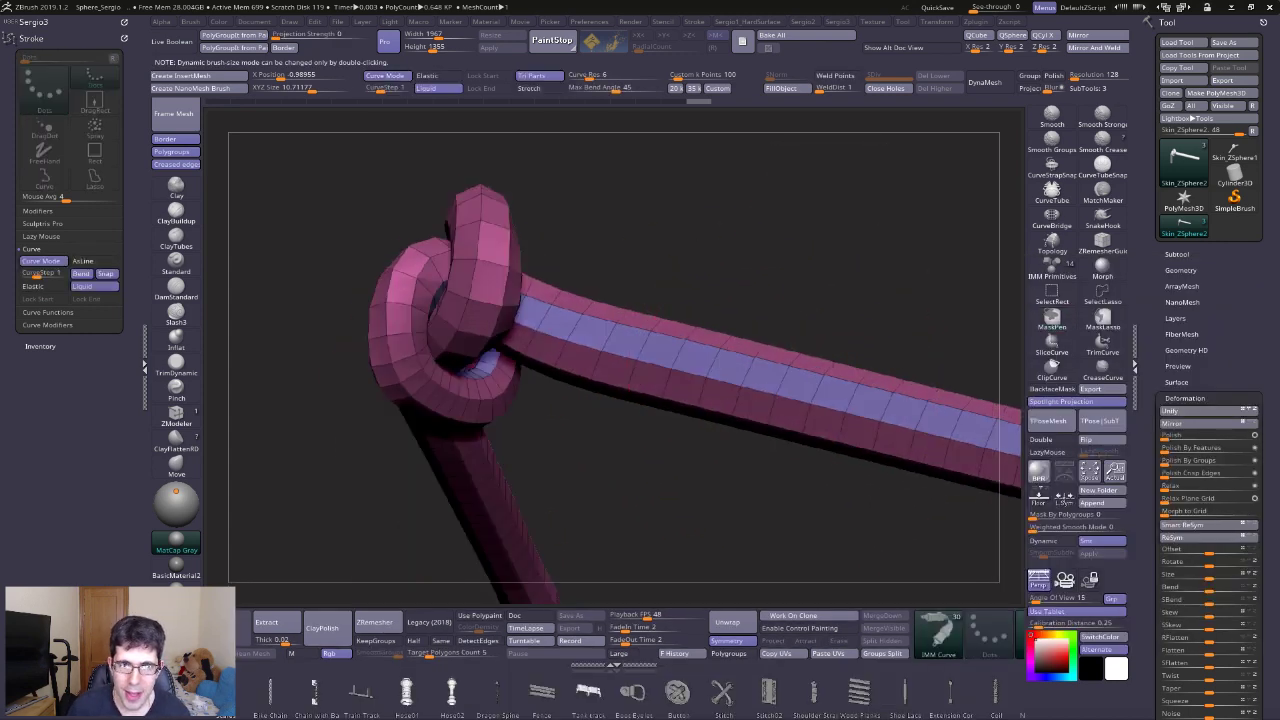
{"action": "left_click", "coordinate": [685, 385]}
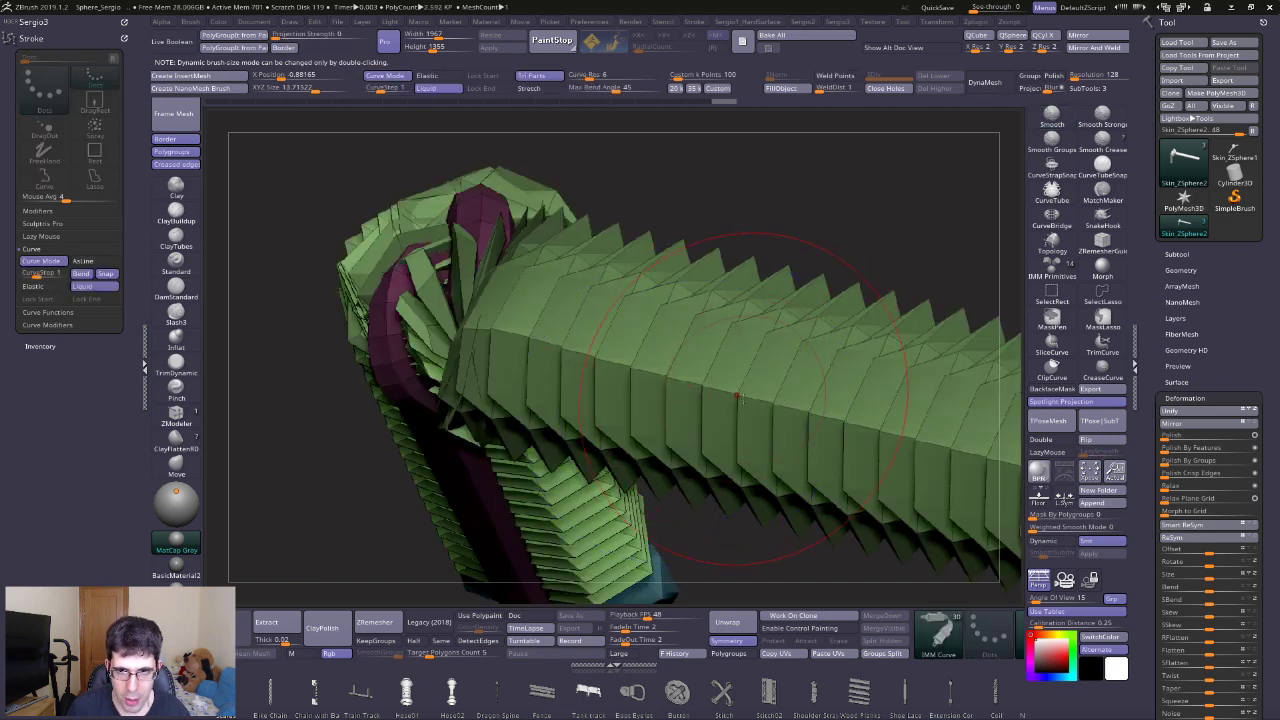
{"action": "mouse_move", "coordinate": [588, 483]}
{"action": "right_mouse_down"}
{"action": "mouse_move", "coordinate": [763, 491]}
{"action": "mouse_move", "coordinate": [597, 367]}
{"action": "mouse_move", "coordinate": [620, 415]}
{"action": "right_mouse_up"}
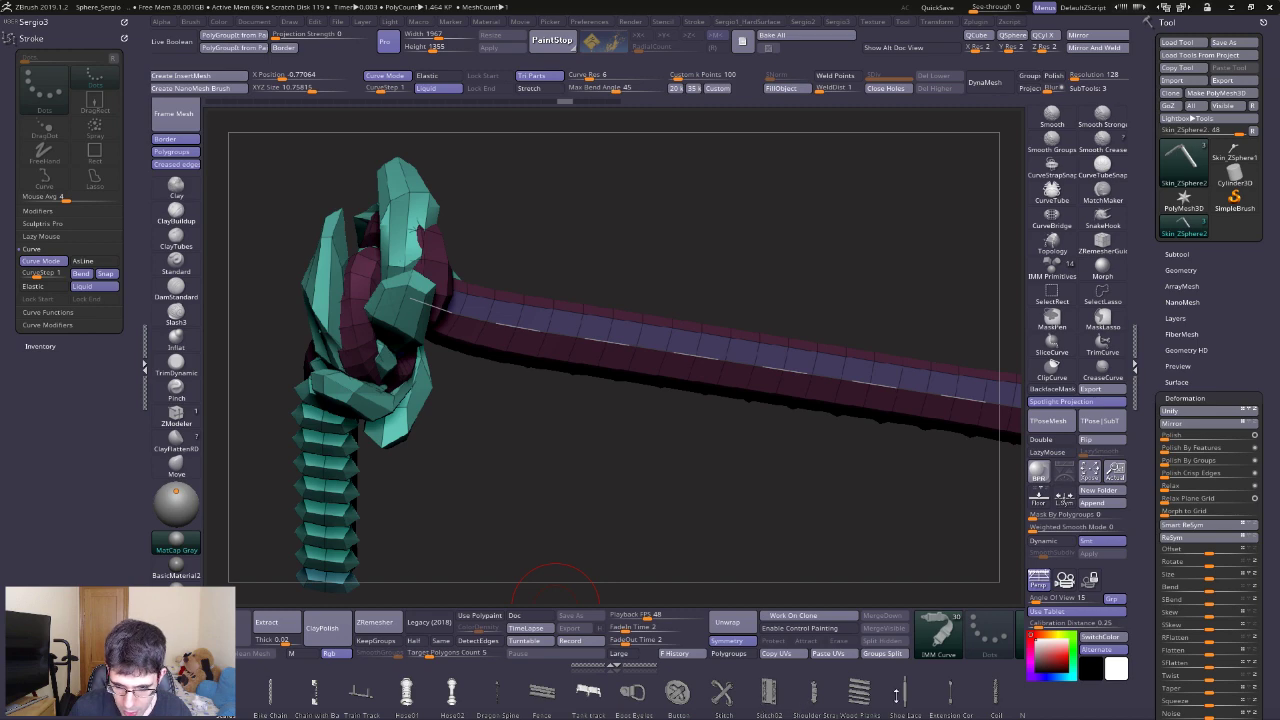
Swap the curve insert to the Hose mesh and inspect its bend up close.
{"action": "left_click", "coordinate": [907, 689]}
{"action": "right_click_drag", "start_coordinate": [640, 470], "coordinate": [768, 519]}
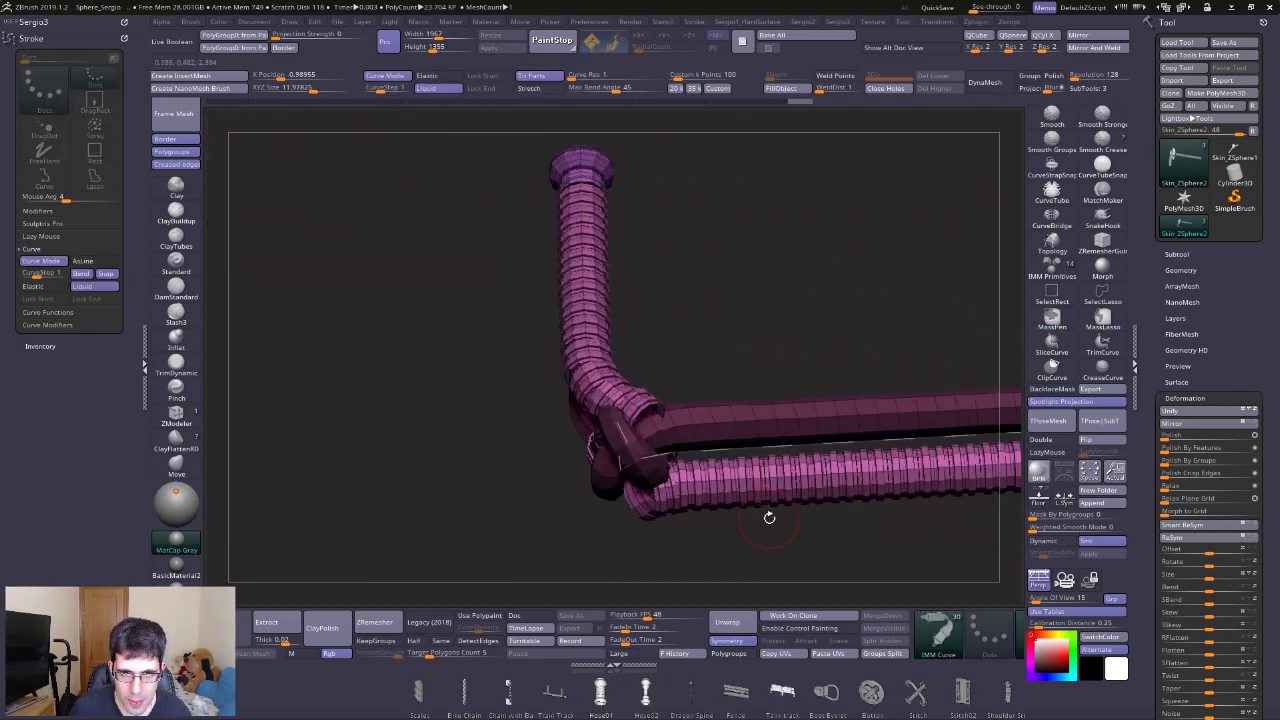
{"action": "right_click_drag", "start_coordinate": [612, 400], "coordinate": [592, 466], "text": "alt"}
{"action": "left_click", "coordinate": [190, 23]}
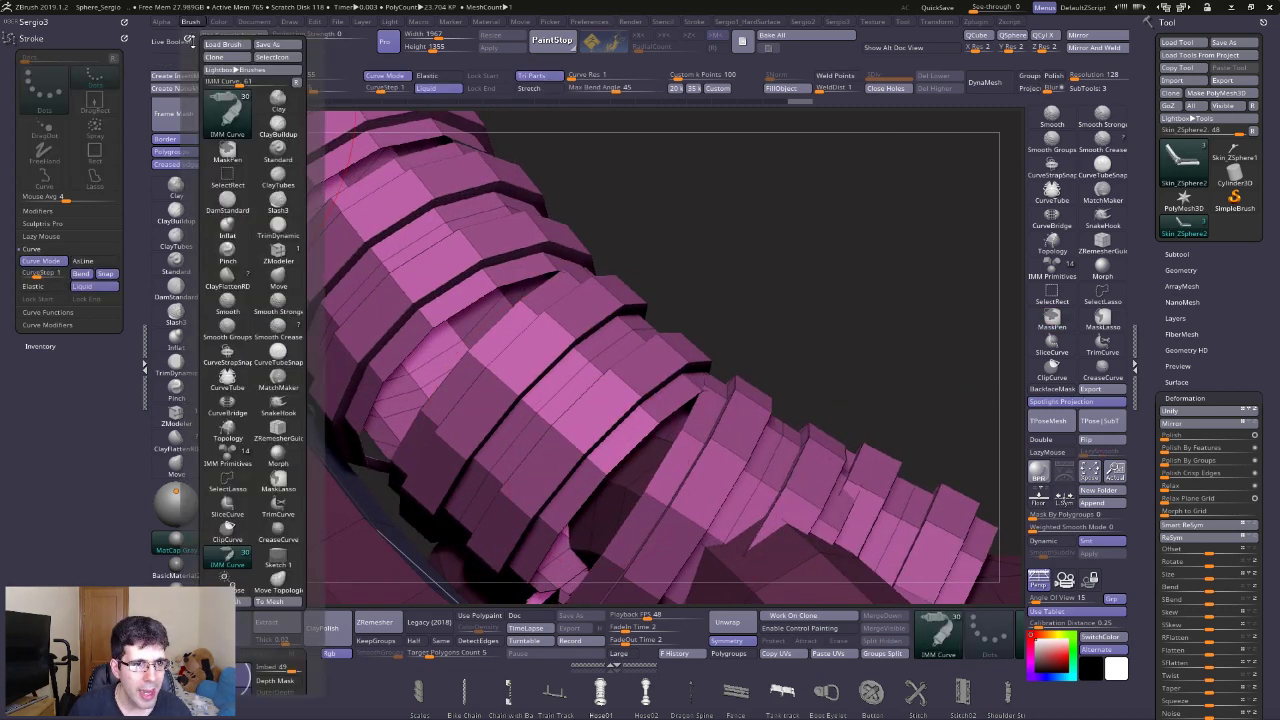
Turn on Stretch in the brush Modifiers so the hose stretches along the curve.
{"action": "scroll", "coordinate": [295, 595], "scroll_direction": "down", "scroll_amount": 5}
{"action": "scroll", "coordinate": [262, 495], "scroll_direction": "down", "scroll_amount": 3}
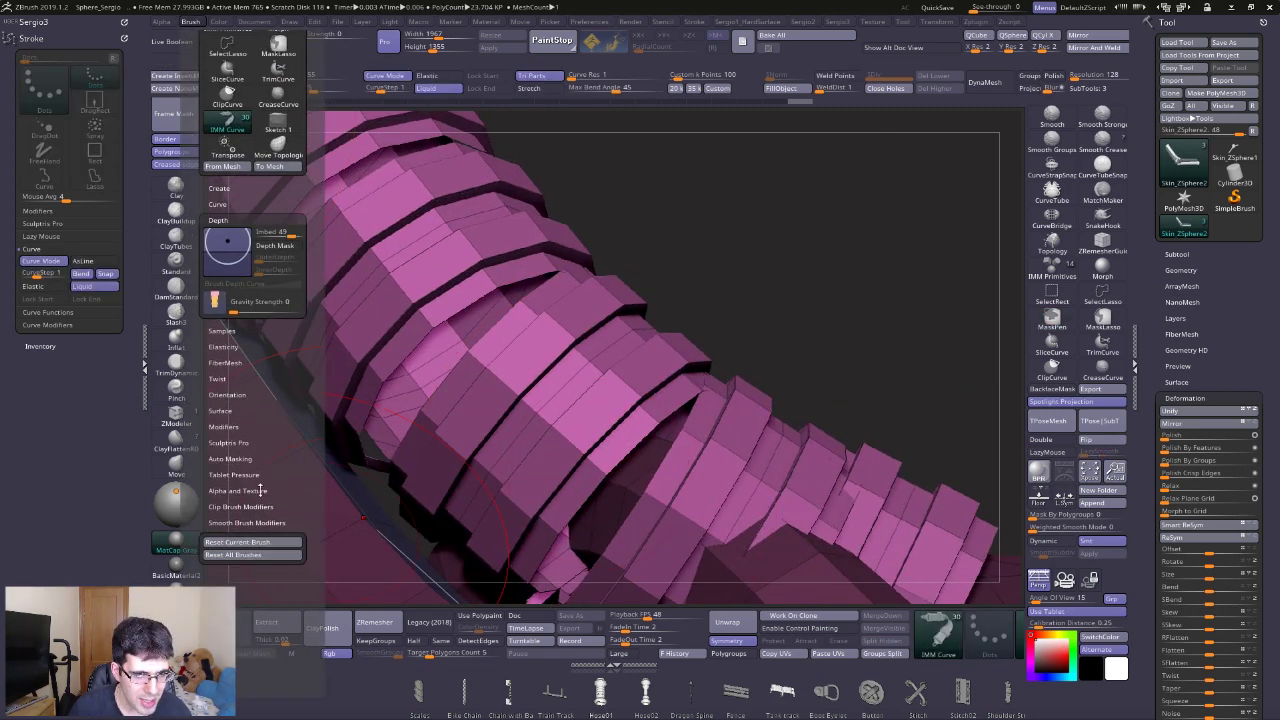
{"action": "left_click", "coordinate": [240, 427]}
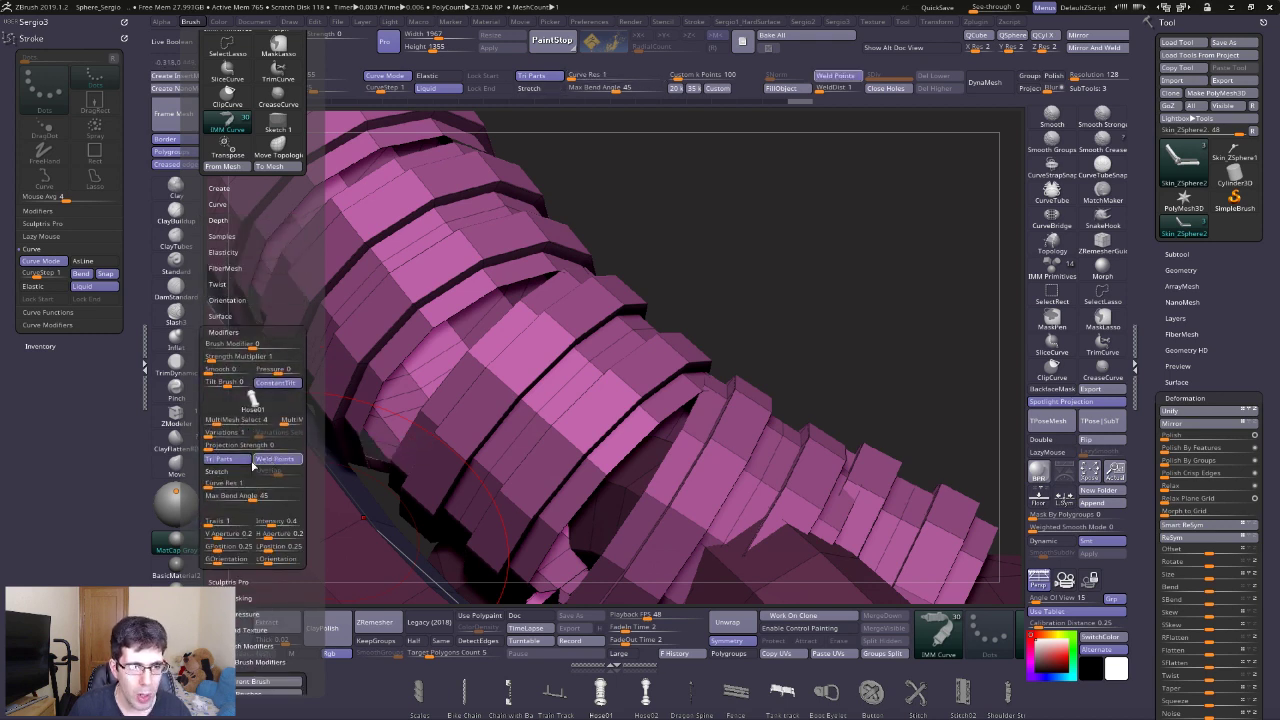
{"action": "left_click", "coordinate": [232, 472]}
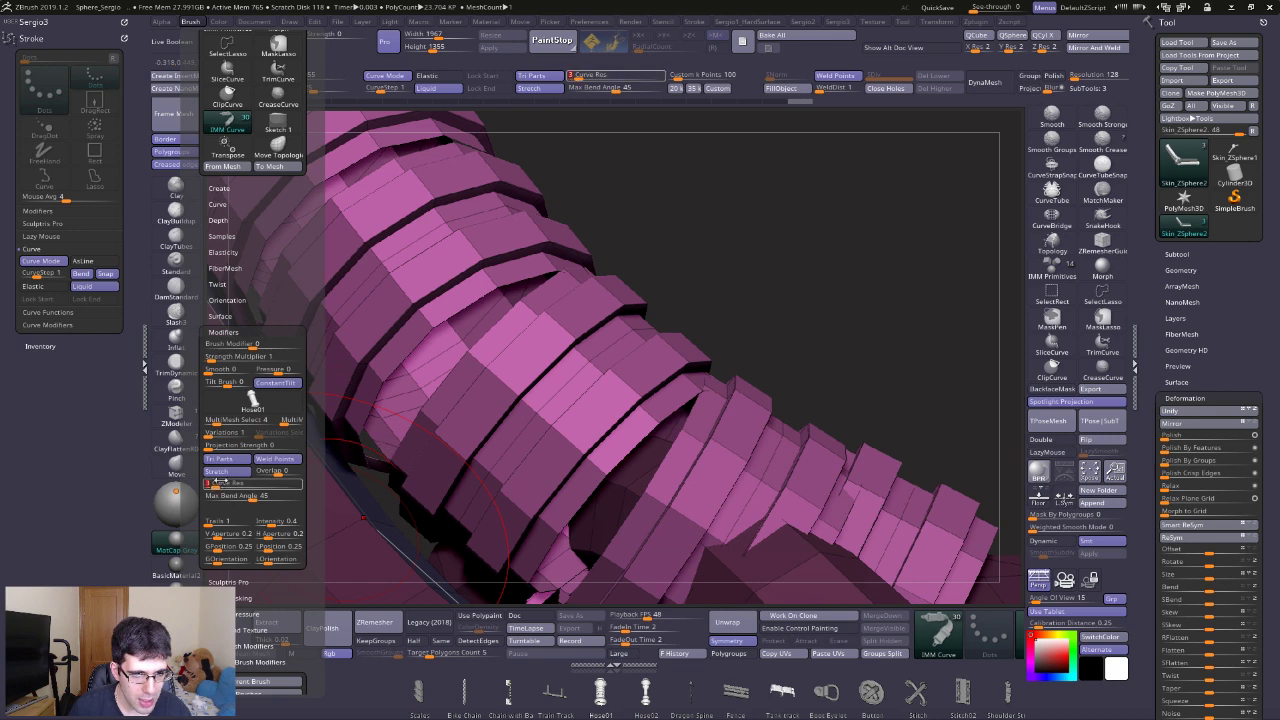
Frame the curve mesh and orbit around the knot while reviewing the brush settings.
{"action": "key", "text": "f"}
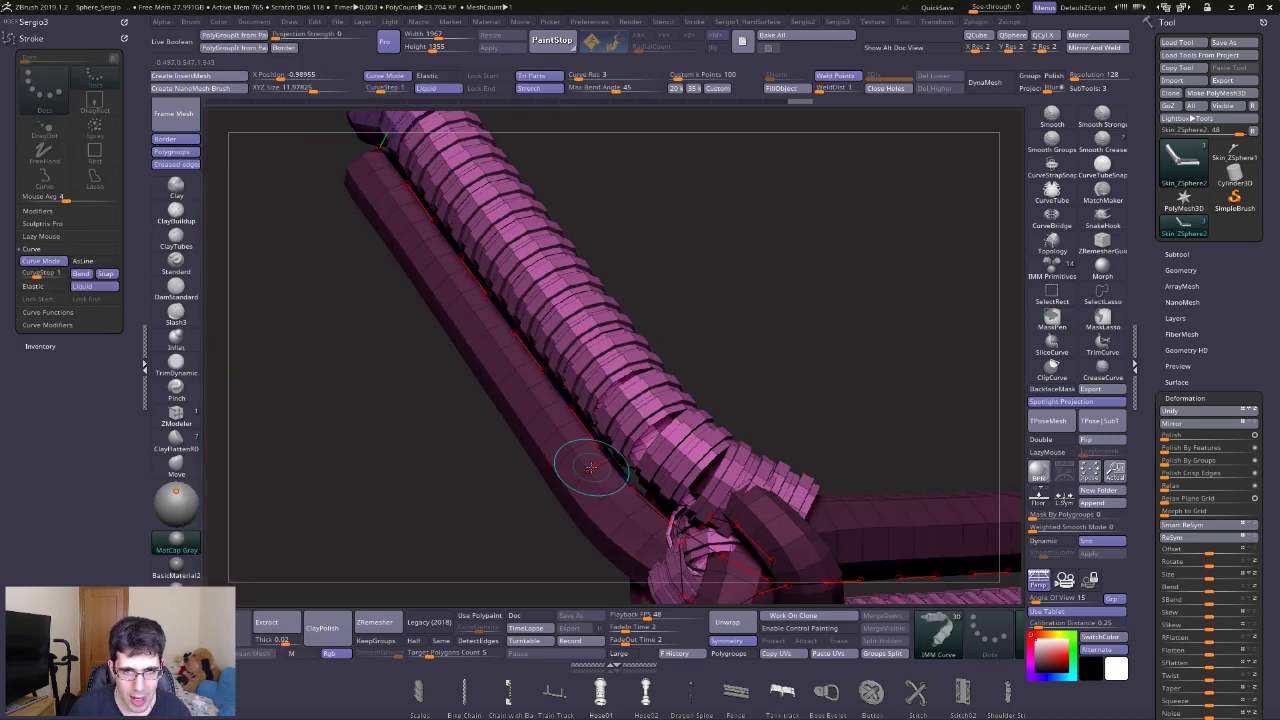
{"action": "left_click_drag", "start_coordinate": [607, 459], "coordinate": [358, 77]}
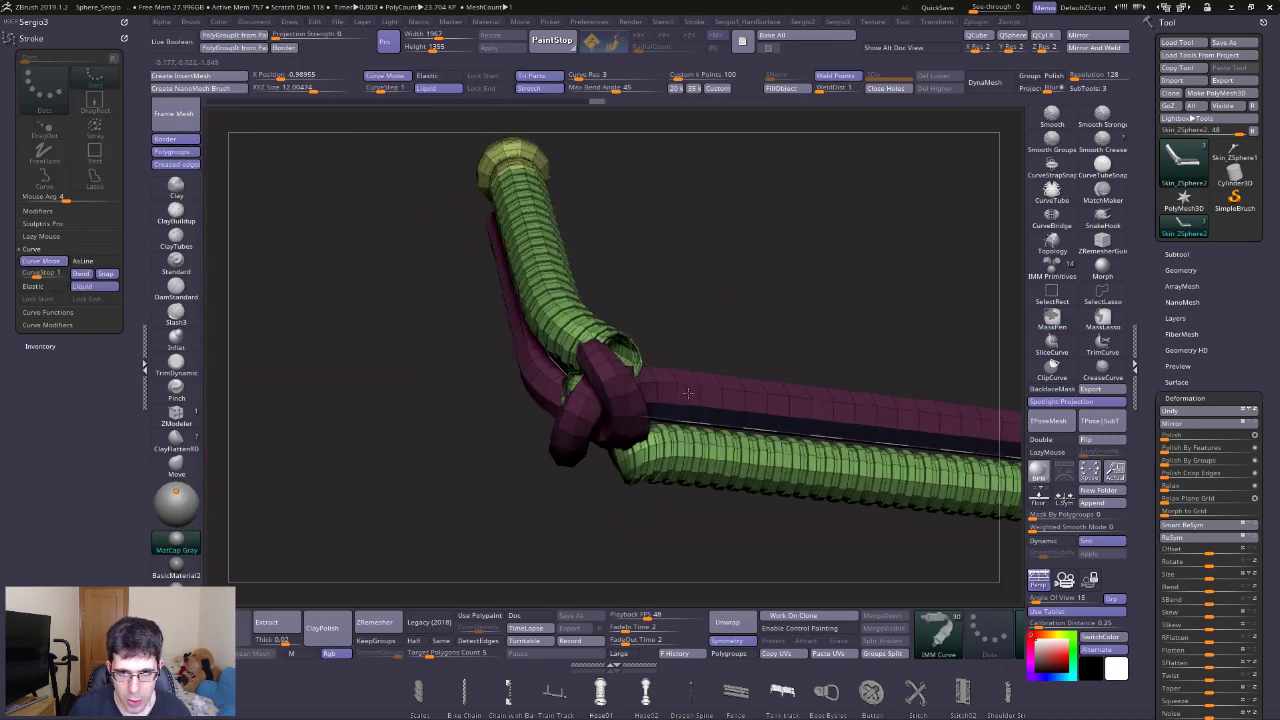
{"action": "left_click", "coordinate": [190, 21]}
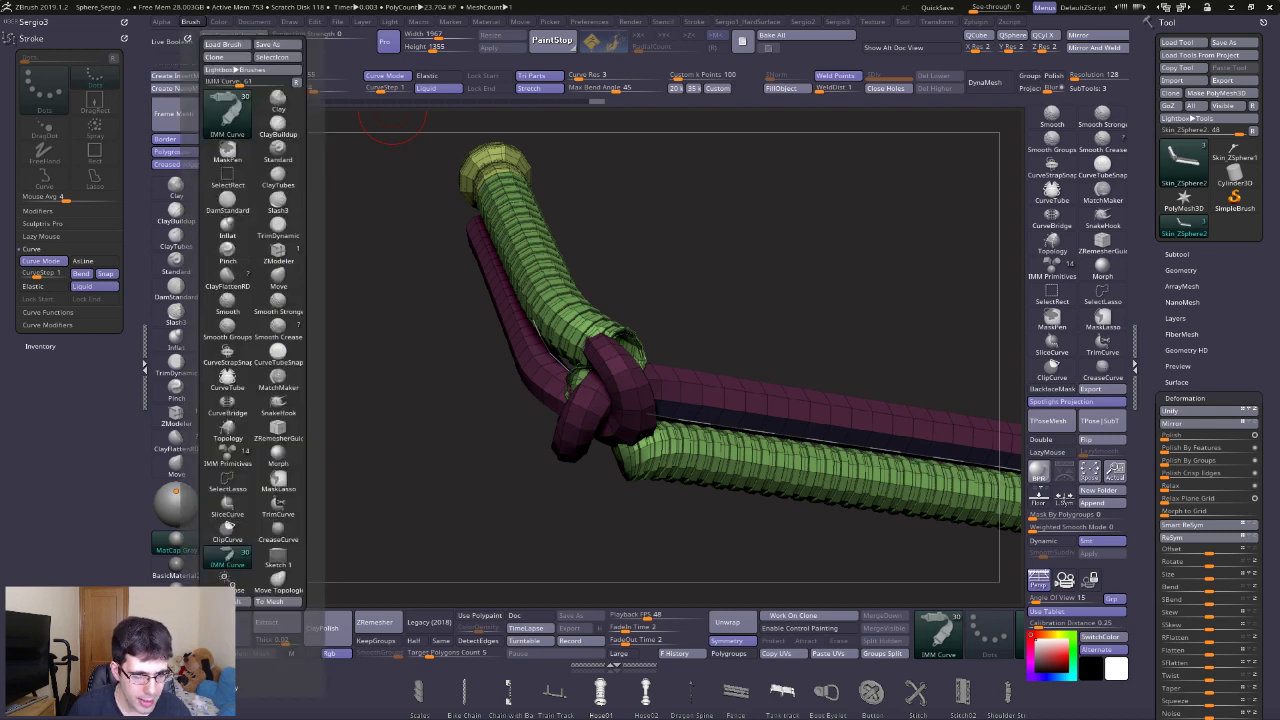
{"action": "scroll", "coordinate": [253, 320], "scroll_direction": "down", "scroll_amount": 3}
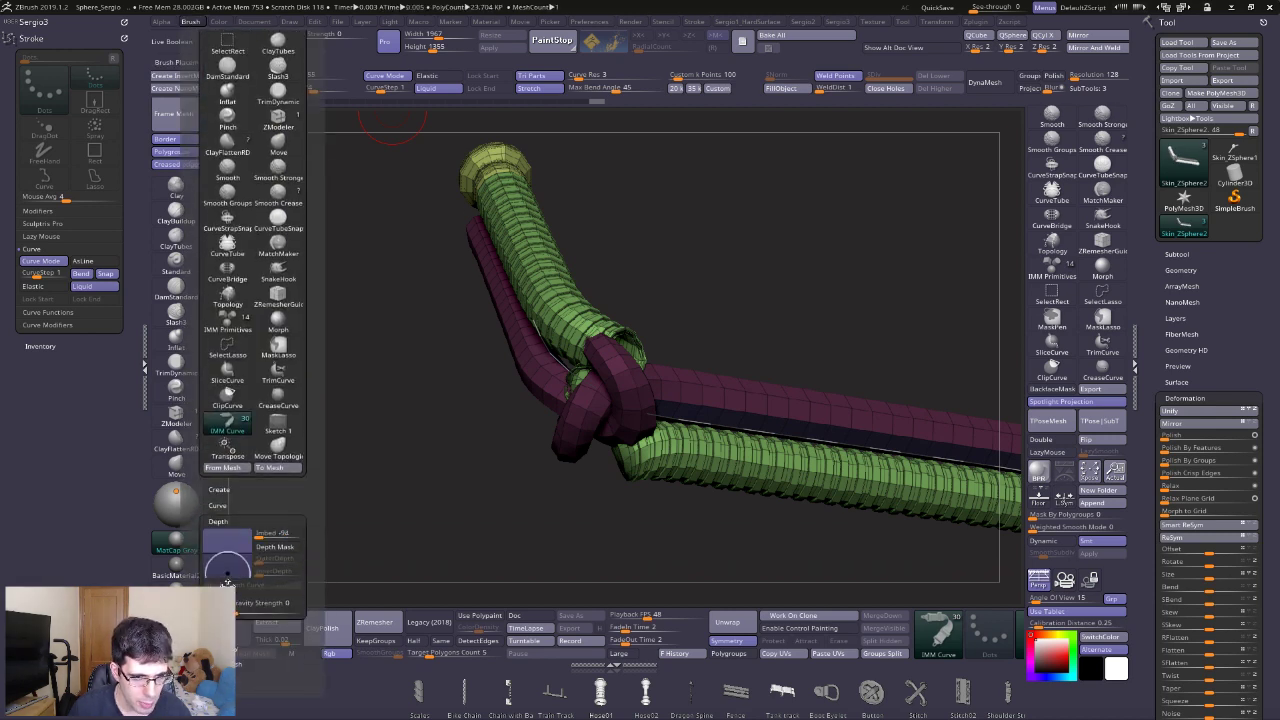
{"action": "left_click_drag", "start_coordinate": [757, 423], "coordinate": [666, 403]}
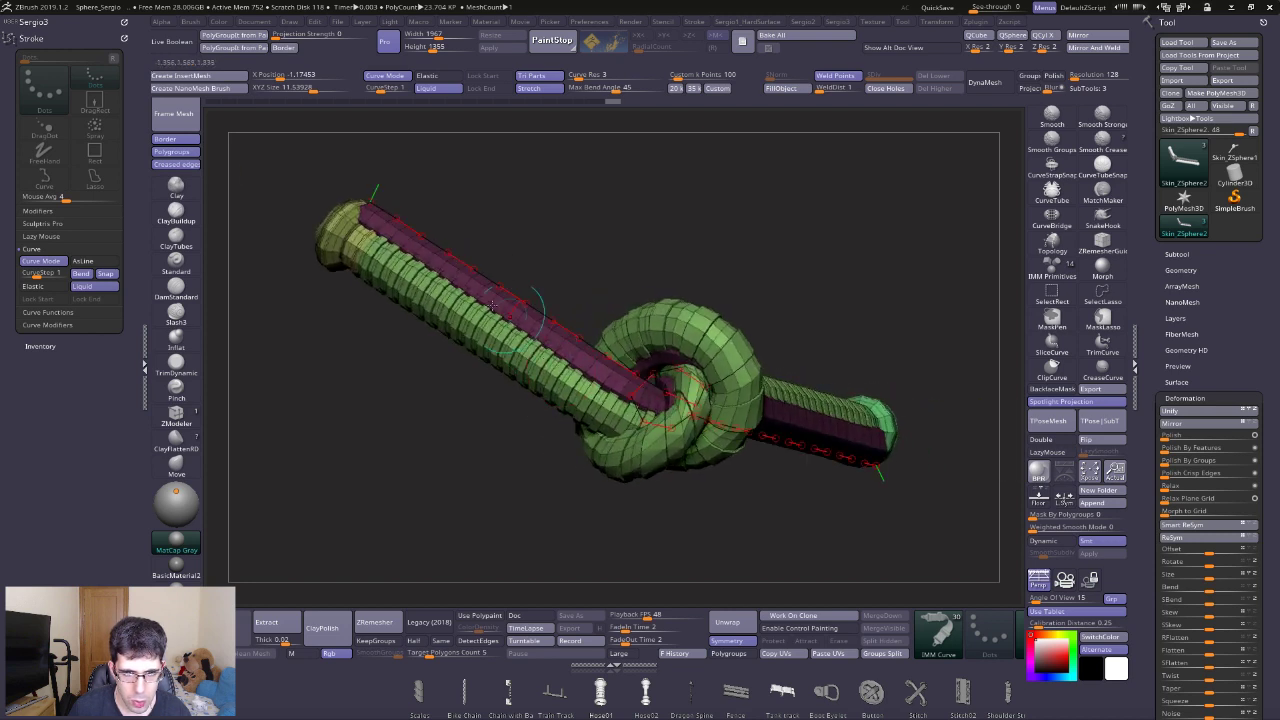
{"action": "left_click", "coordinate": [190, 21]}
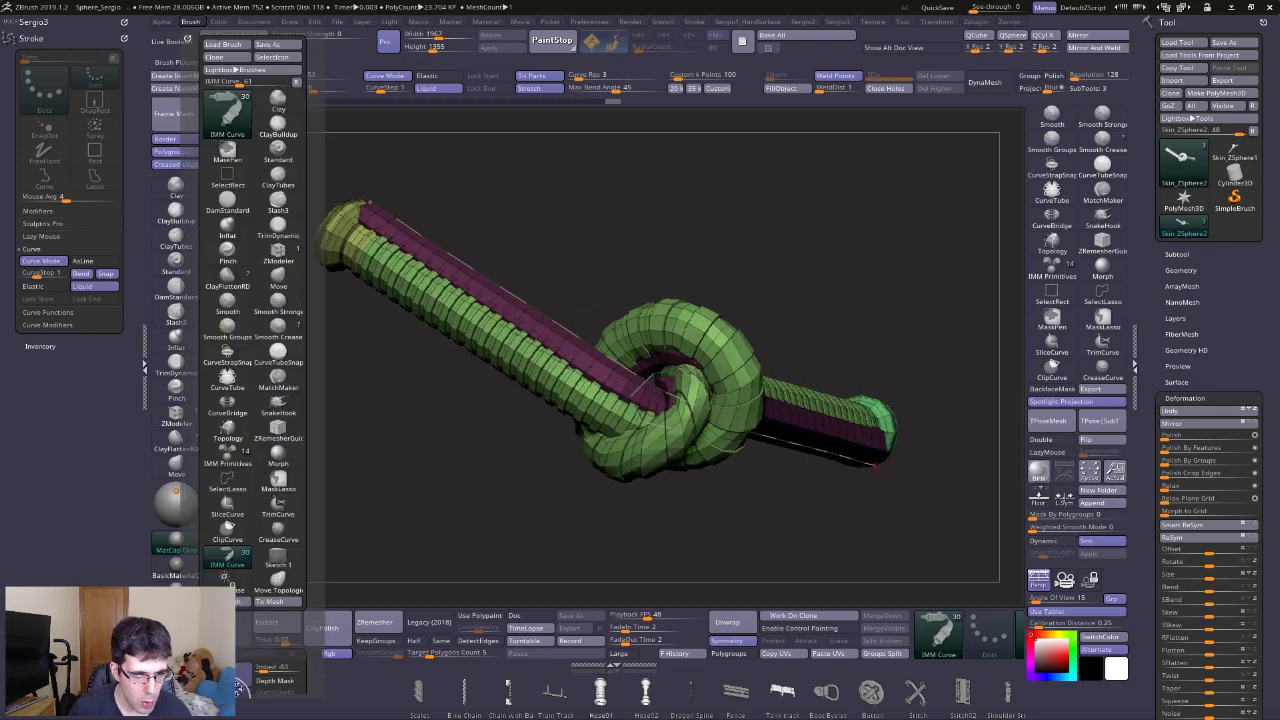
{"action": "left_click_drag", "start_coordinate": [620, 380], "coordinate": [595, 345]}
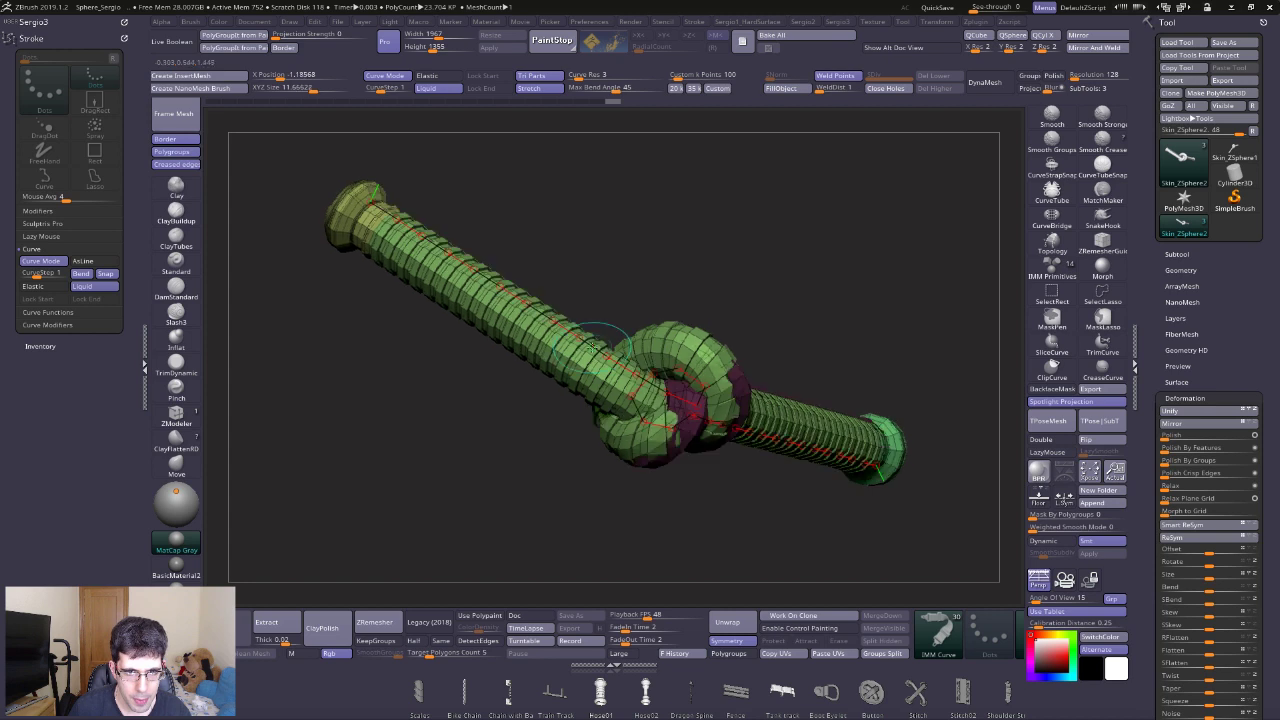
Adjust the curve's Draw Size and restore the thick green hose along the whole rope.
{"action": "key", "text": "s"}
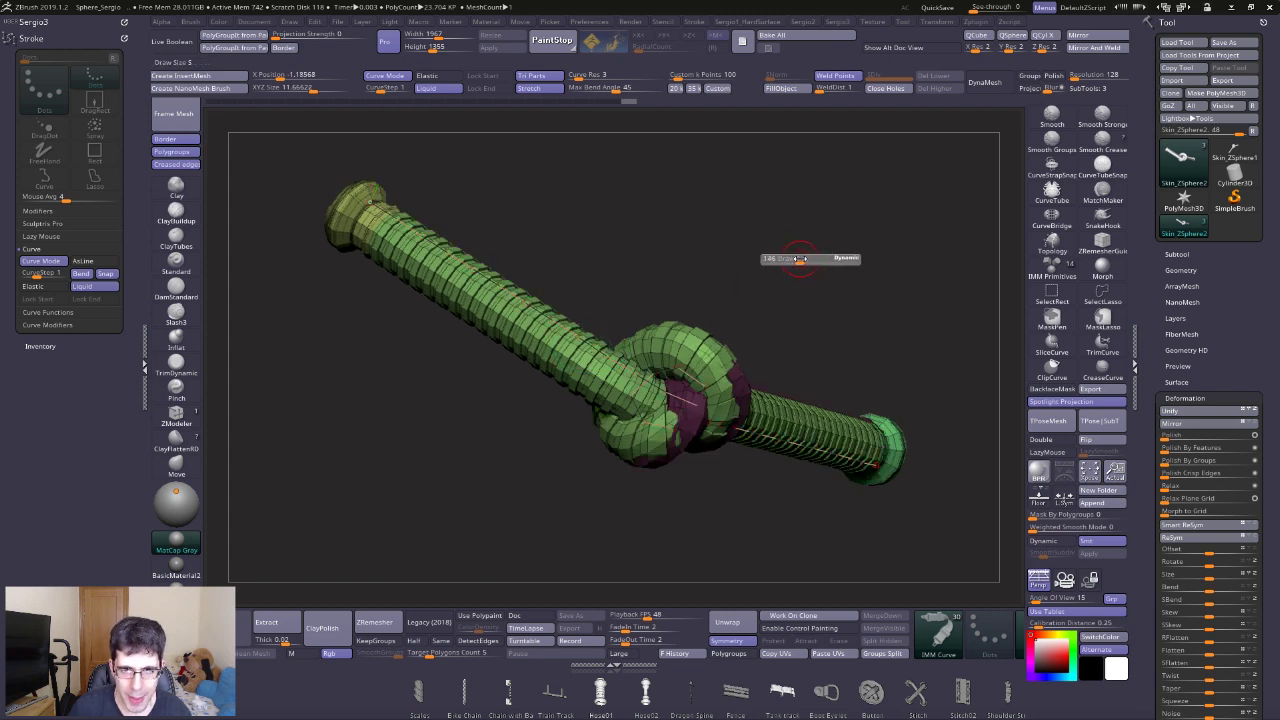
{"action": "left_click", "coordinate": [558, 322]}
{"action": "left_click_drag", "start_coordinate": [566, 330], "coordinate": [585, 412]}
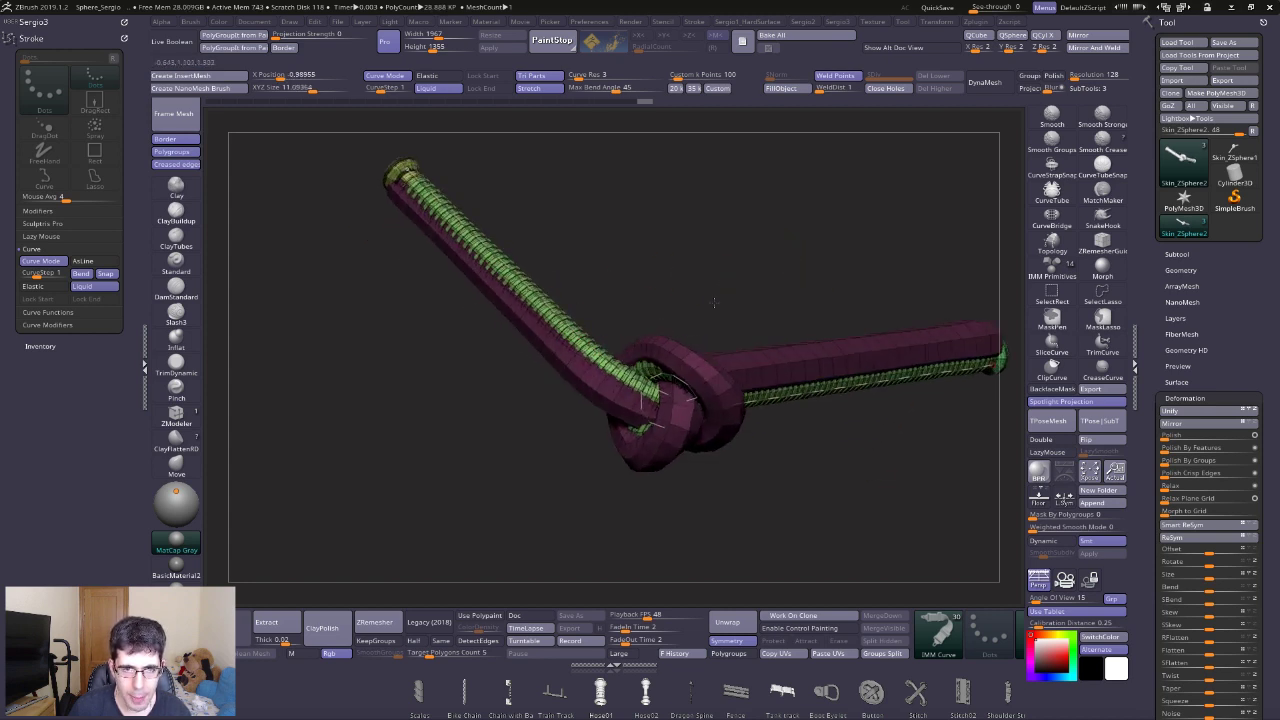
{"action": "key", "text": "ctrl+shift"}
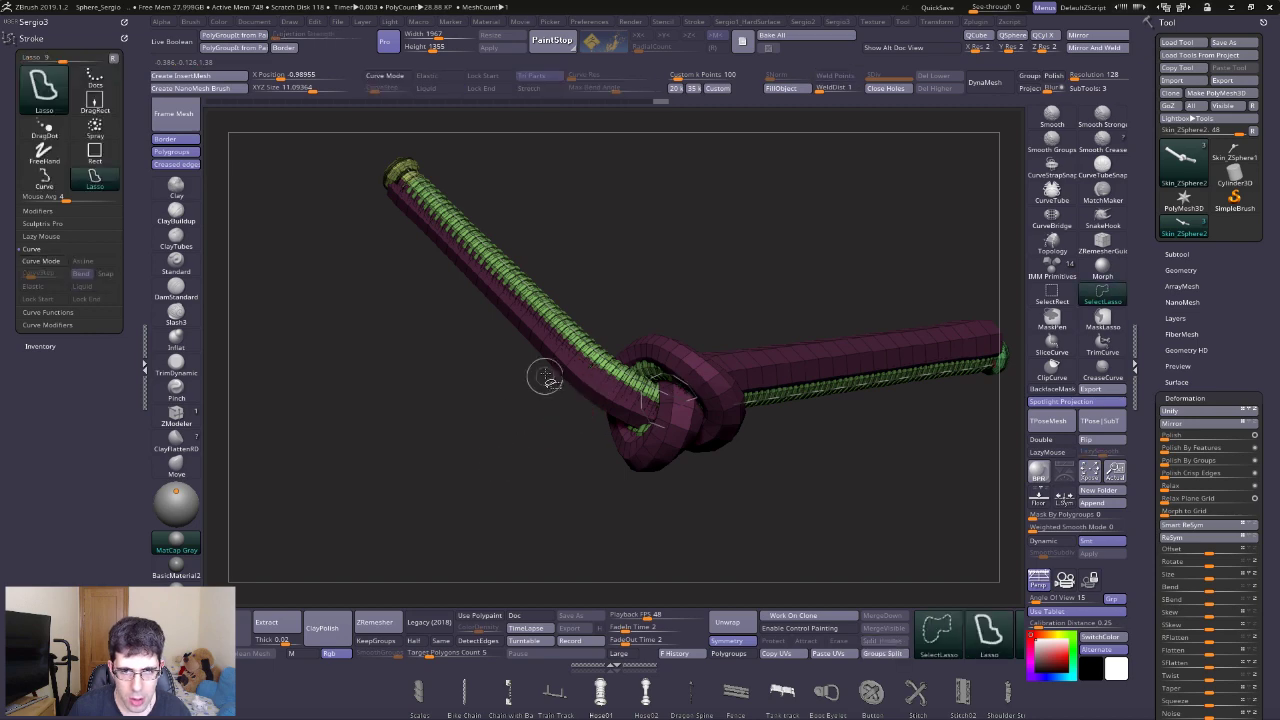
{"action": "left_click_drag", "start_coordinate": [491, 409], "coordinate": [572, 477]}
{"action": "left_click_drag", "start_coordinate": [686, 545], "coordinate": [663, 405]}
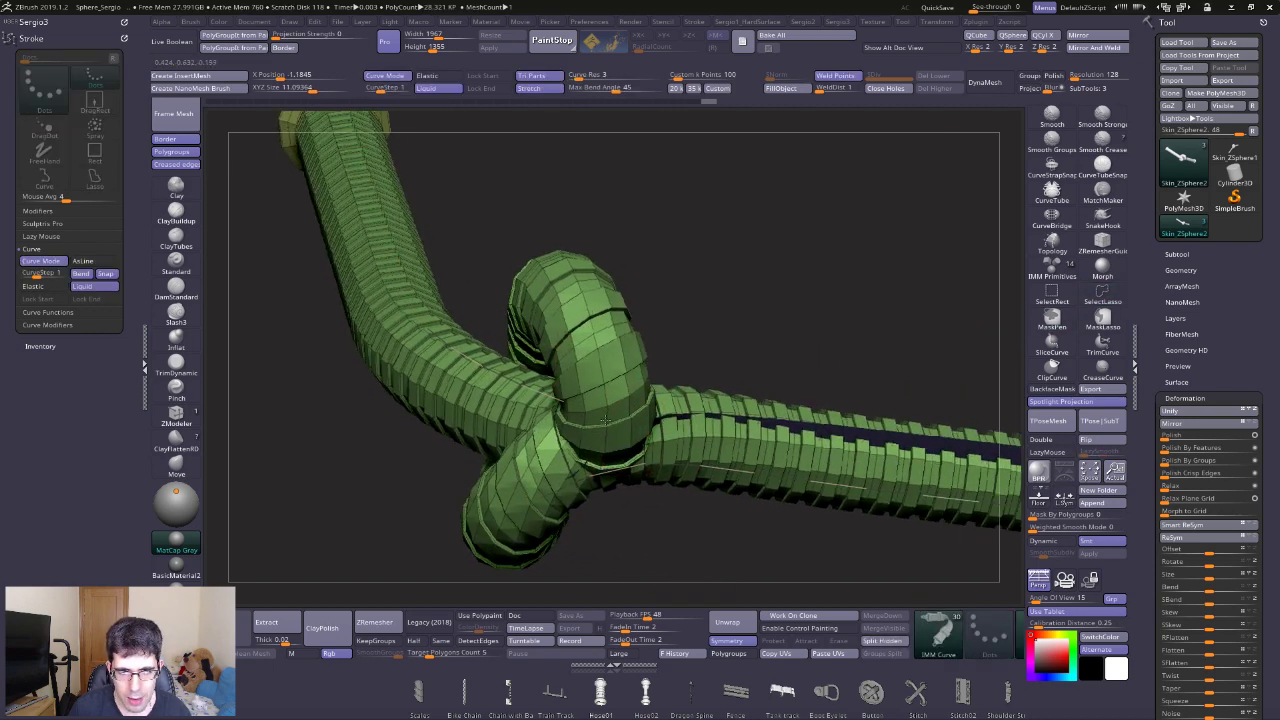
Hide the original strips, frame the grey knotted hose end to end, and open LightBox.
{"action": "key", "text": "ctrl+shift"}
{"action": "key", "text": "f"}
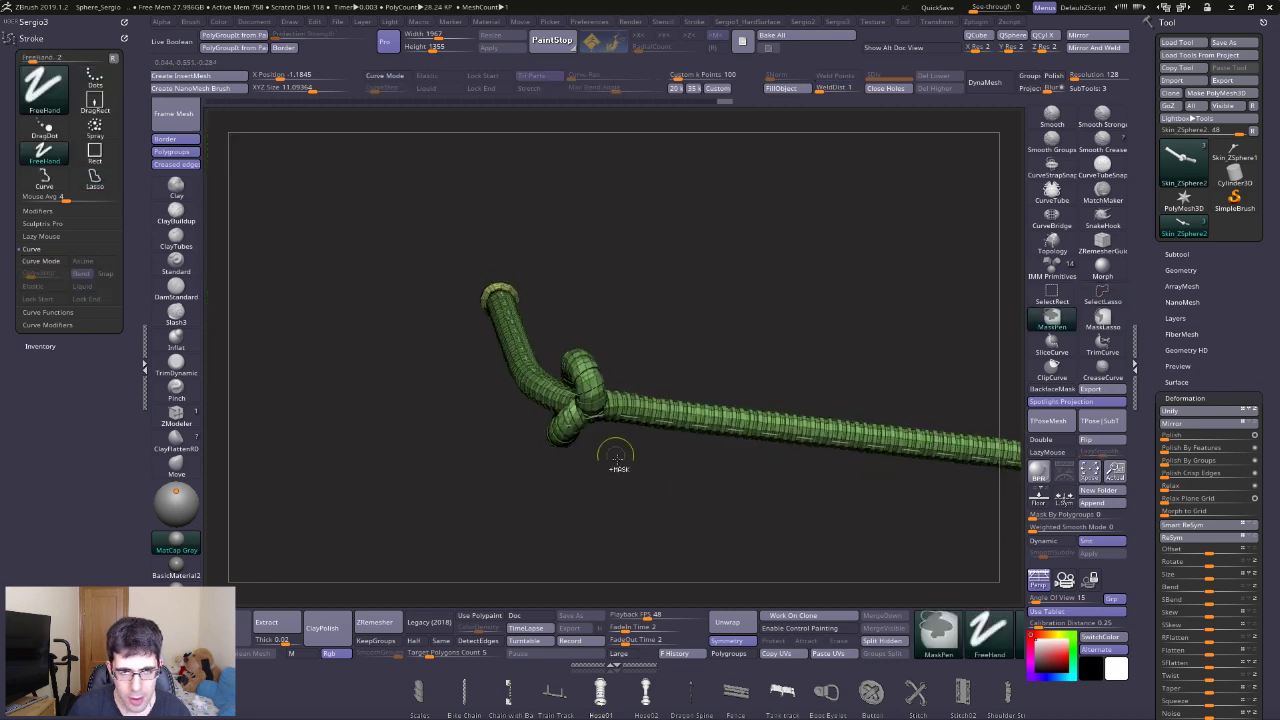
{"action": "mouse_move", "coordinate": [617, 448]}
{"action": "left_mouse_down"}
{"action": "mouse_move", "coordinate": [592, 424]}
{"action": "mouse_move", "coordinate": [663, 434]}
{"action": "mouse_move", "coordinate": [622, 456]}
{"action": "left_mouse_up"}
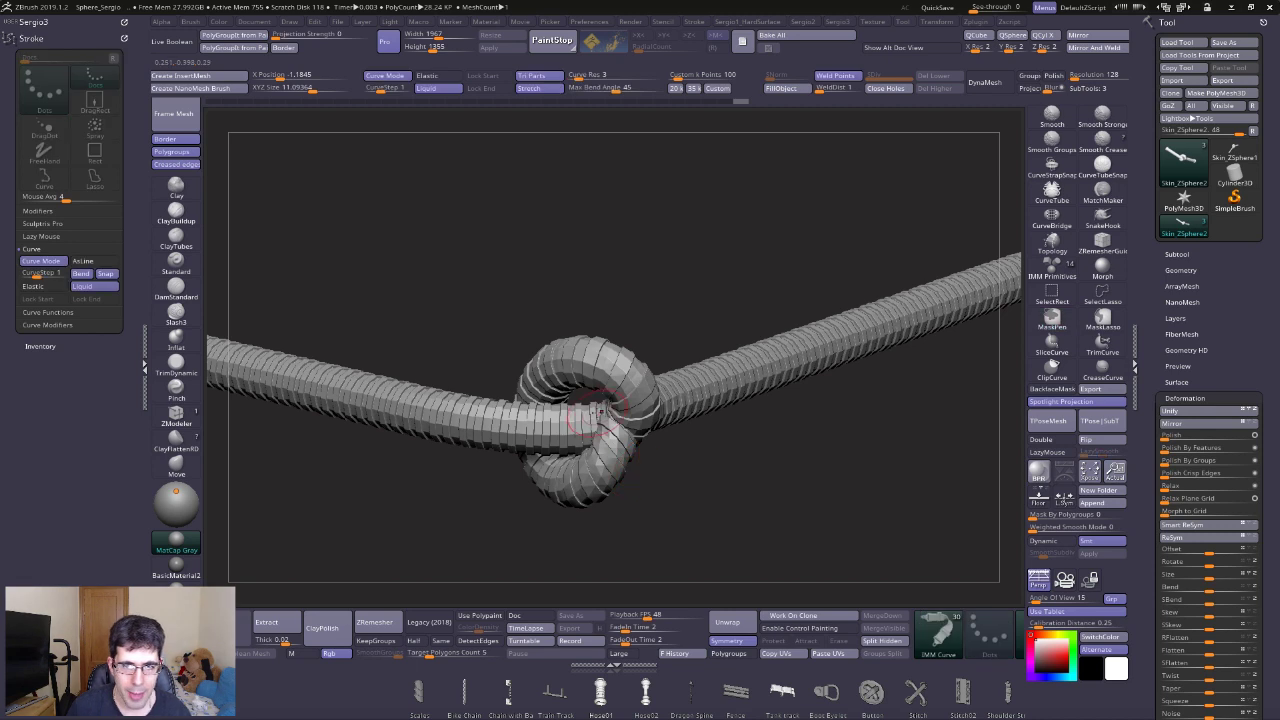
{"action": "key", "text": "f"}
{"action": "mouse_move", "coordinate": [600, 440]}
{"action": "left_mouse_down"}
{"action": "mouse_move", "coordinate": [598, 454]}
{"action": "mouse_move", "coordinate": [640, 451]}
{"action": "mouse_move", "coordinate": [683, 380]}
{"action": "mouse_move", "coordinate": [644, 486]}
{"action": "mouse_move", "coordinate": [663, 397]}
{"action": "mouse_move", "coordinate": [646, 458]}
{"action": "mouse_move", "coordinate": [606, 446]}
{"action": "mouse_move", "coordinate": [674, 394]}
{"action": "mouse_move", "coordinate": [601, 378]}
{"action": "mouse_move", "coordinate": [607, 424]}
{"action": "left_mouse_up"}
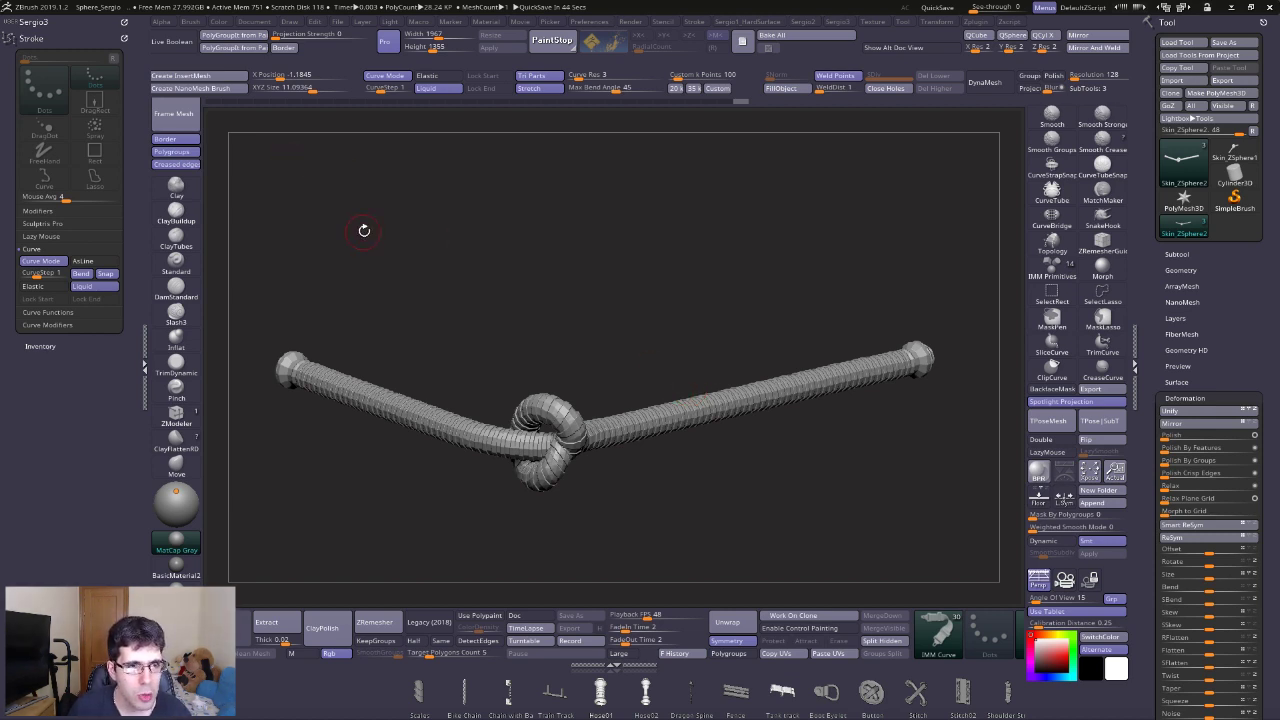
{"action": "key", "text": "comma"}
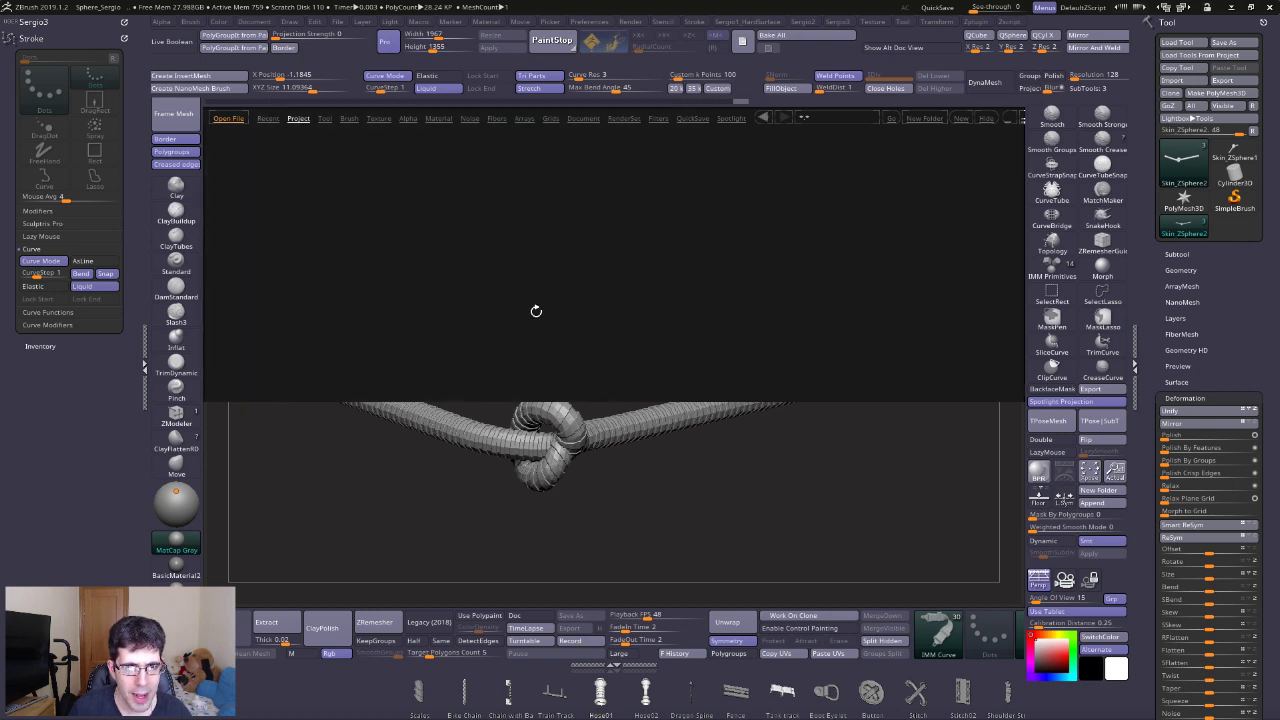
Load DemoSoldier.ZPR without saving the current work, and frame the figure.
{"action": "double_click", "coordinate": [319, 317]}
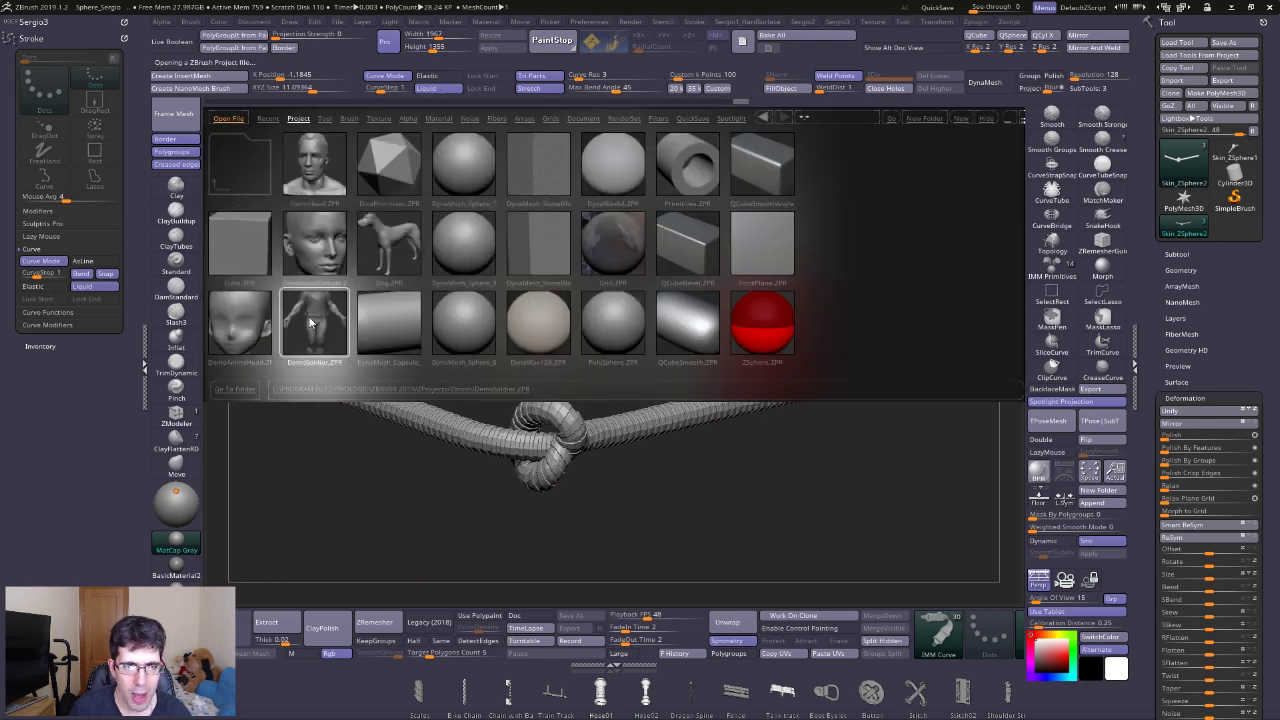
{"action": "left_click", "coordinate": [680, 398]}
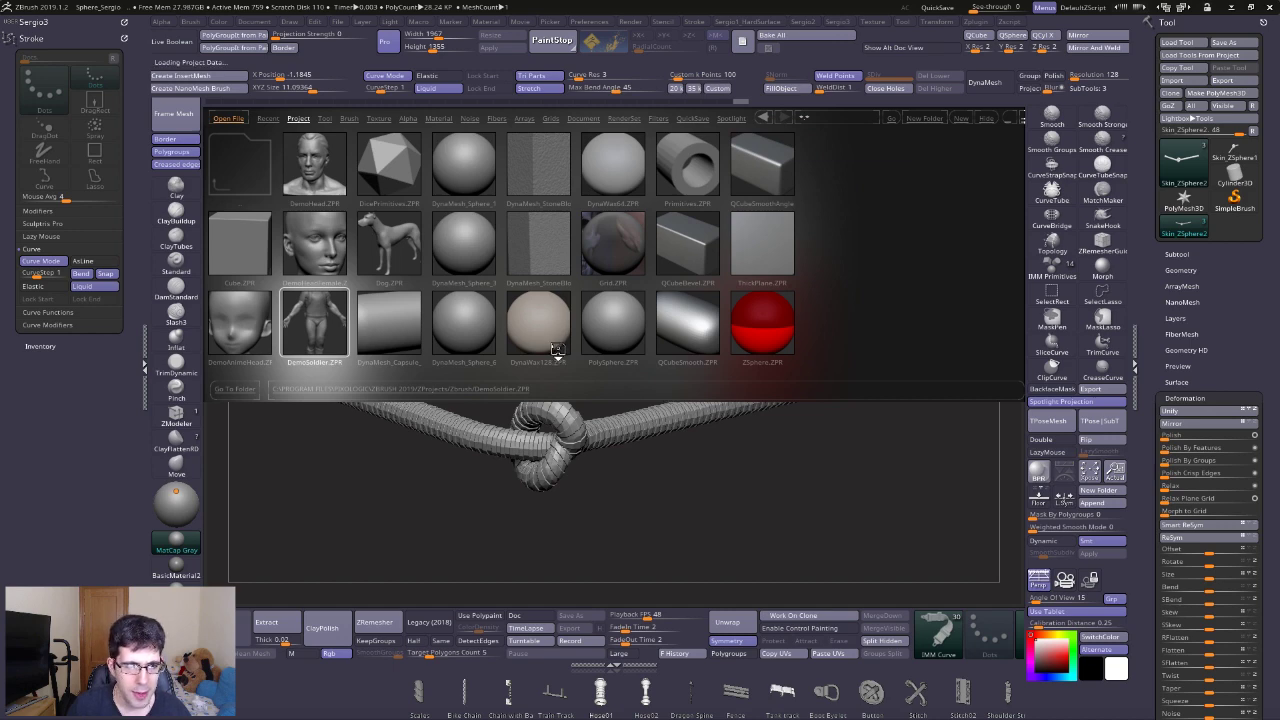
{"action": "right_click_drag", "start_coordinate": [650, 374], "coordinate": [612, 341], "text": "ctrl"}
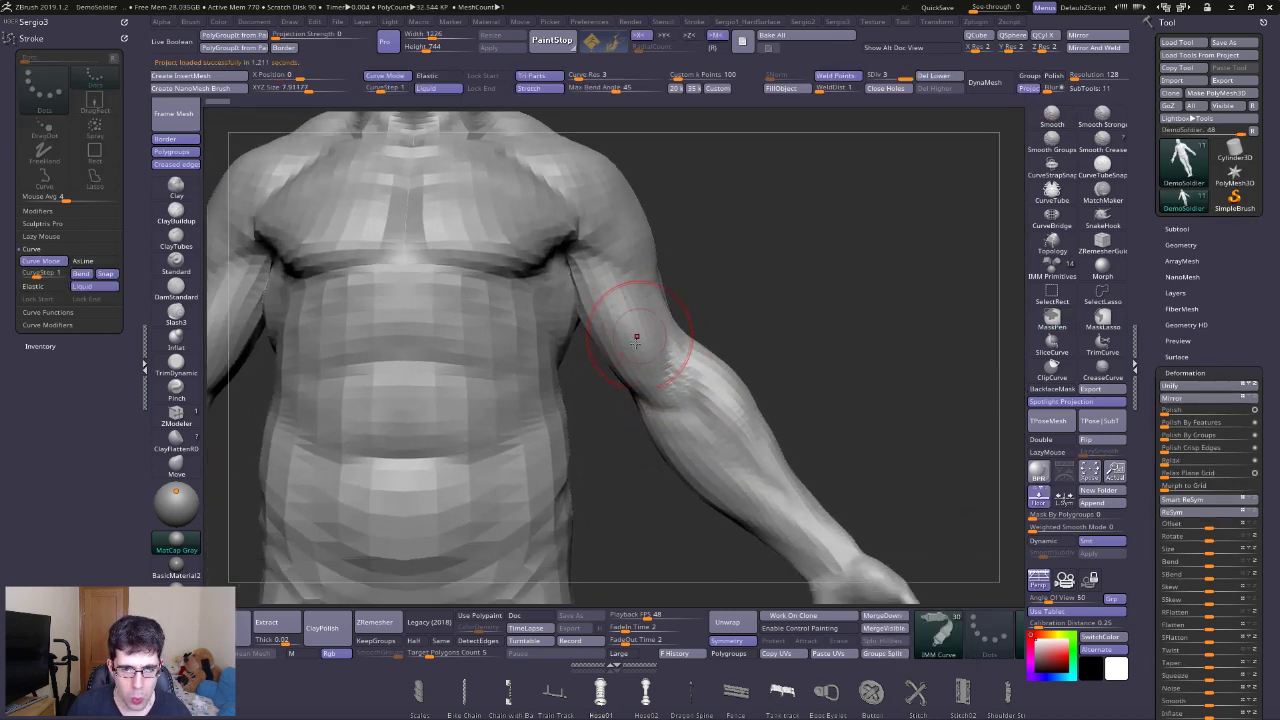
{"action": "scroll", "coordinate": [604, 676], "scroll_direction": "down", "scroll_amount": 3}
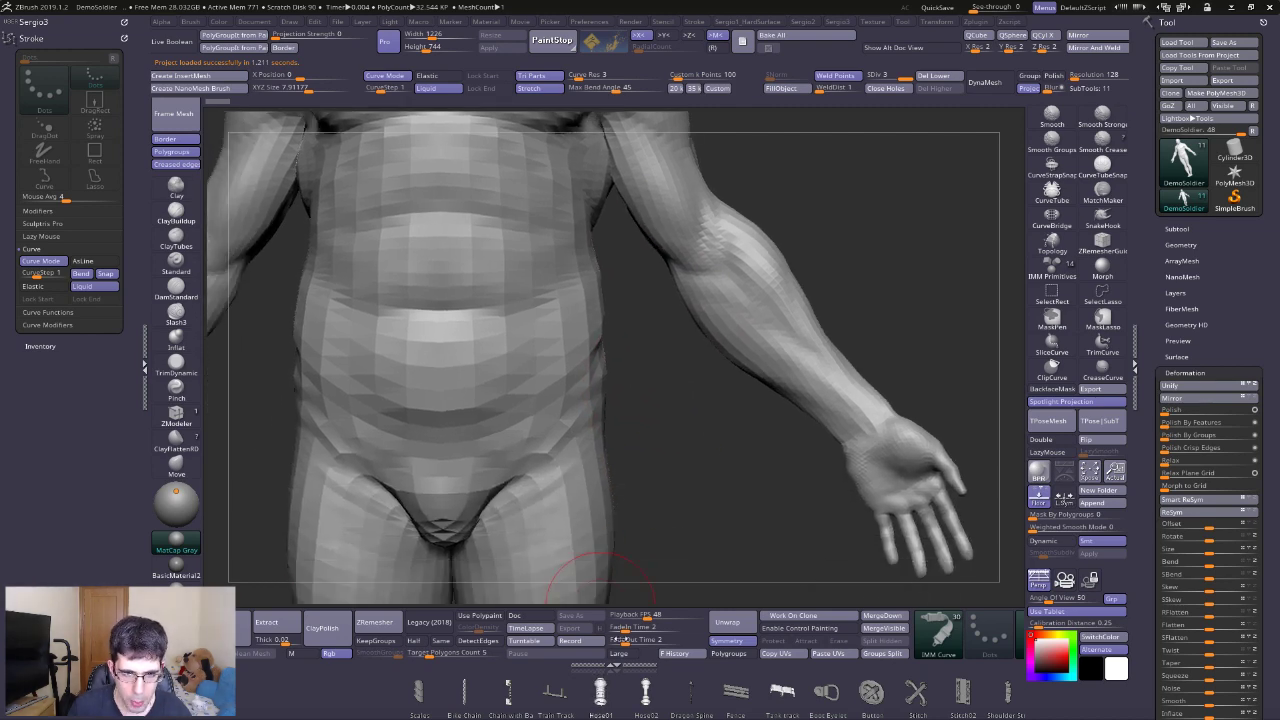
{"action": "key", "text": "f"}
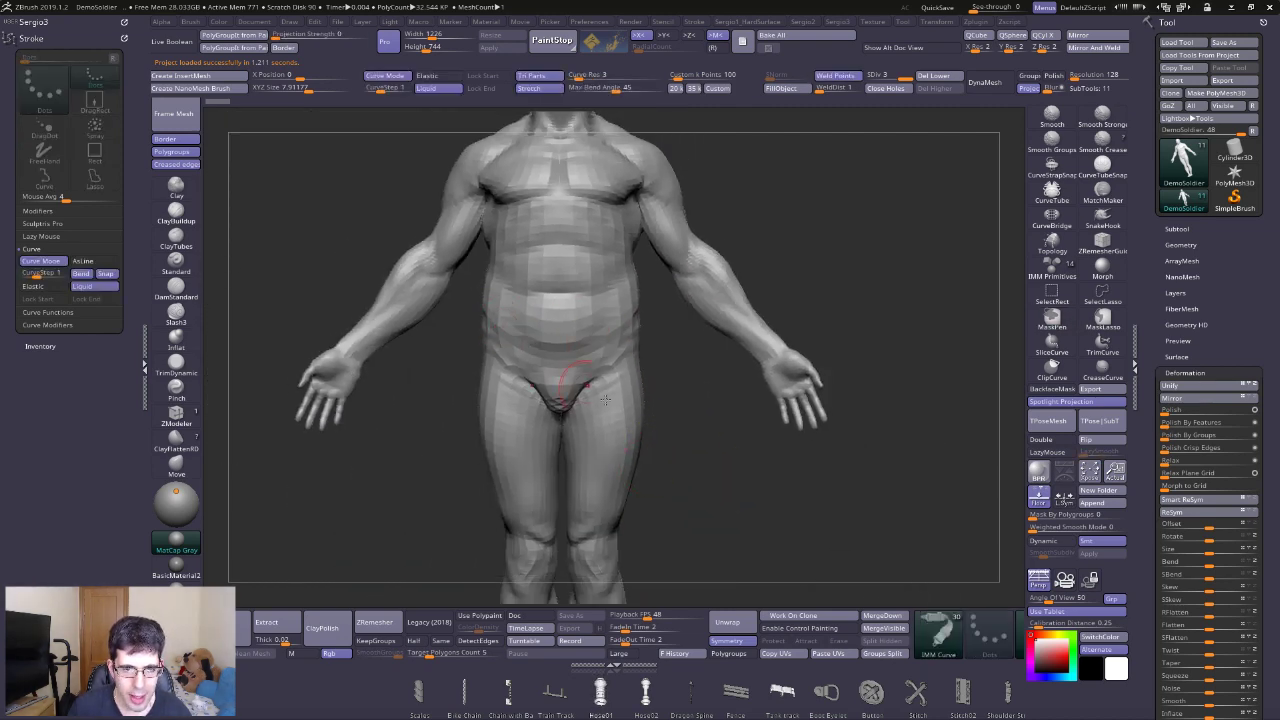
{"action": "scroll", "coordinate": [562, 310], "scroll_direction": "up", "scroll_amount": 3}
{"action": "right_click_drag", "start_coordinate": [562, 310], "coordinate": [623, 455]}
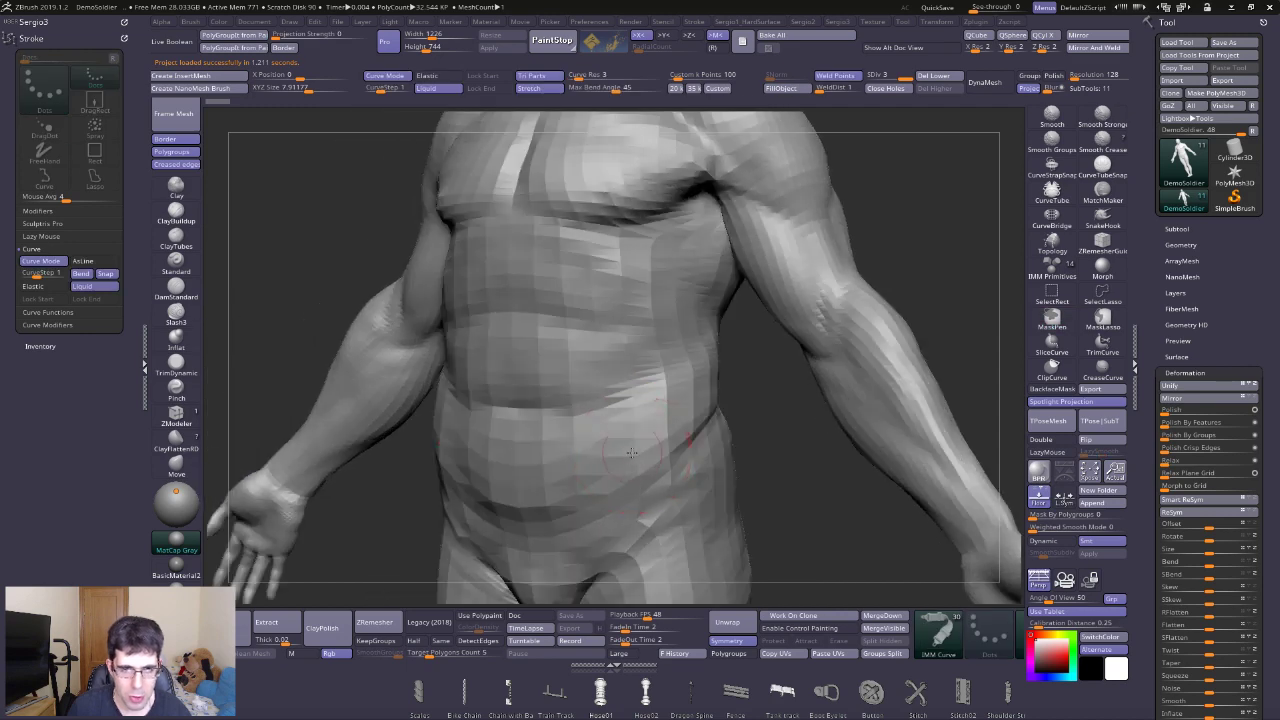
Select the DemoSoldier1 body subtool in the Subtool list.
{"action": "left_click", "coordinate": [1051, 268]}
{"action": "left_click", "coordinate": [1190, 230]}
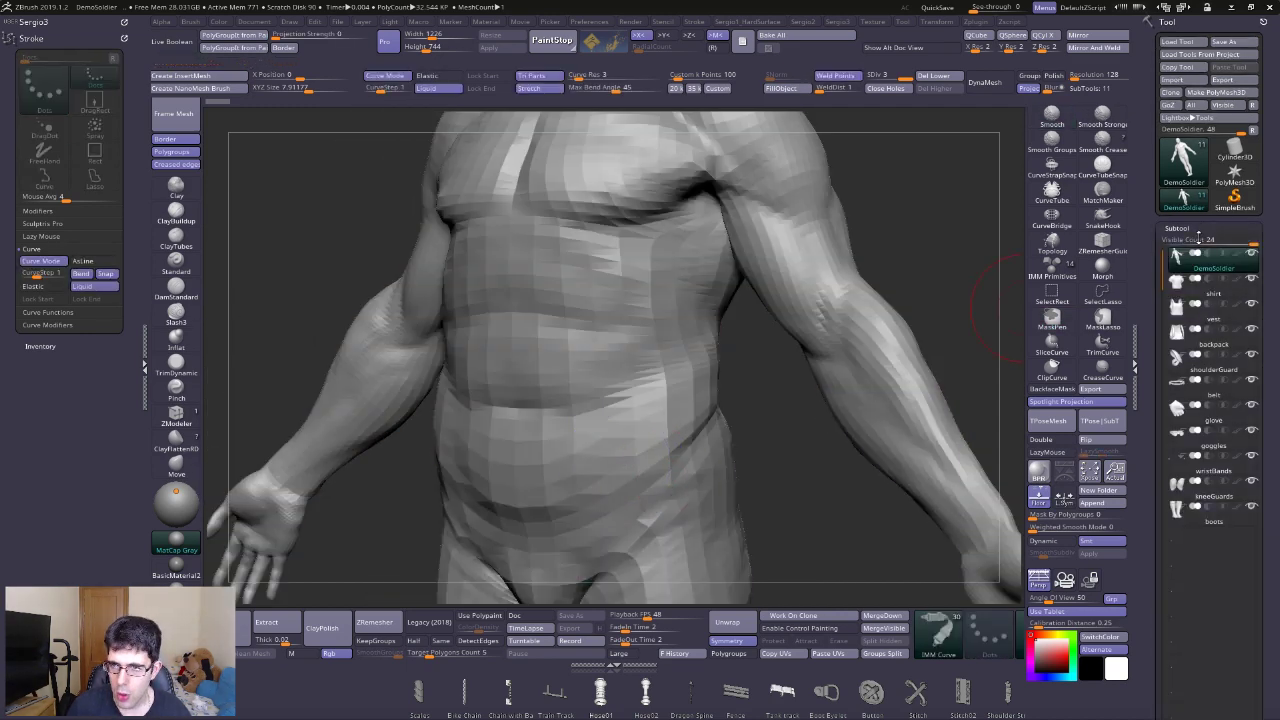
{"action": "left_click", "coordinate": [1203, 291]}
{"action": "mouse_move", "coordinate": [966, 371]}
{"action": "right_mouse_down"}
{"action": "mouse_move", "coordinate": [657, 371]}
{"action": "mouse_move", "coordinate": [627, 345]}
{"action": "right_mouse_up"}
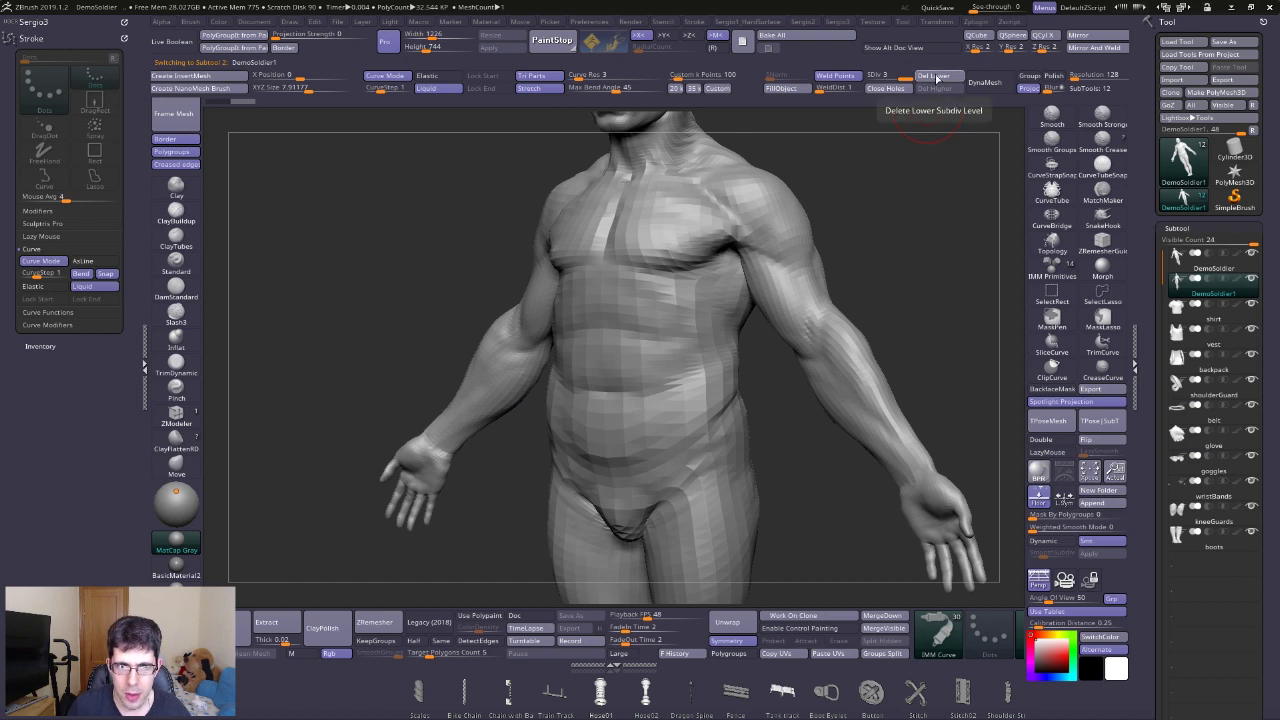
Raise the body to SDiv 5 and show Polyframe in a frontal torso view.
{"action": "key", "text": "d"}
{"action": "key", "text": "d"}
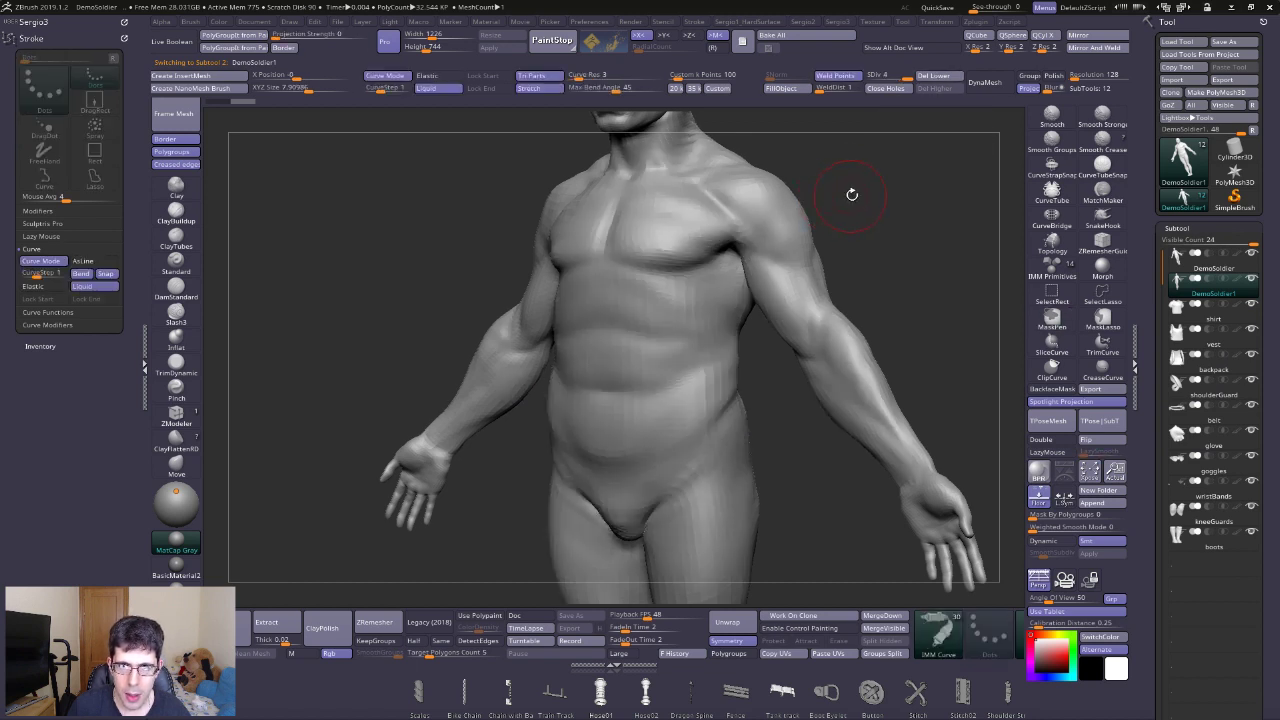
{"action": "right_click_drag", "start_coordinate": [640, 400], "coordinate": [690, 385]}
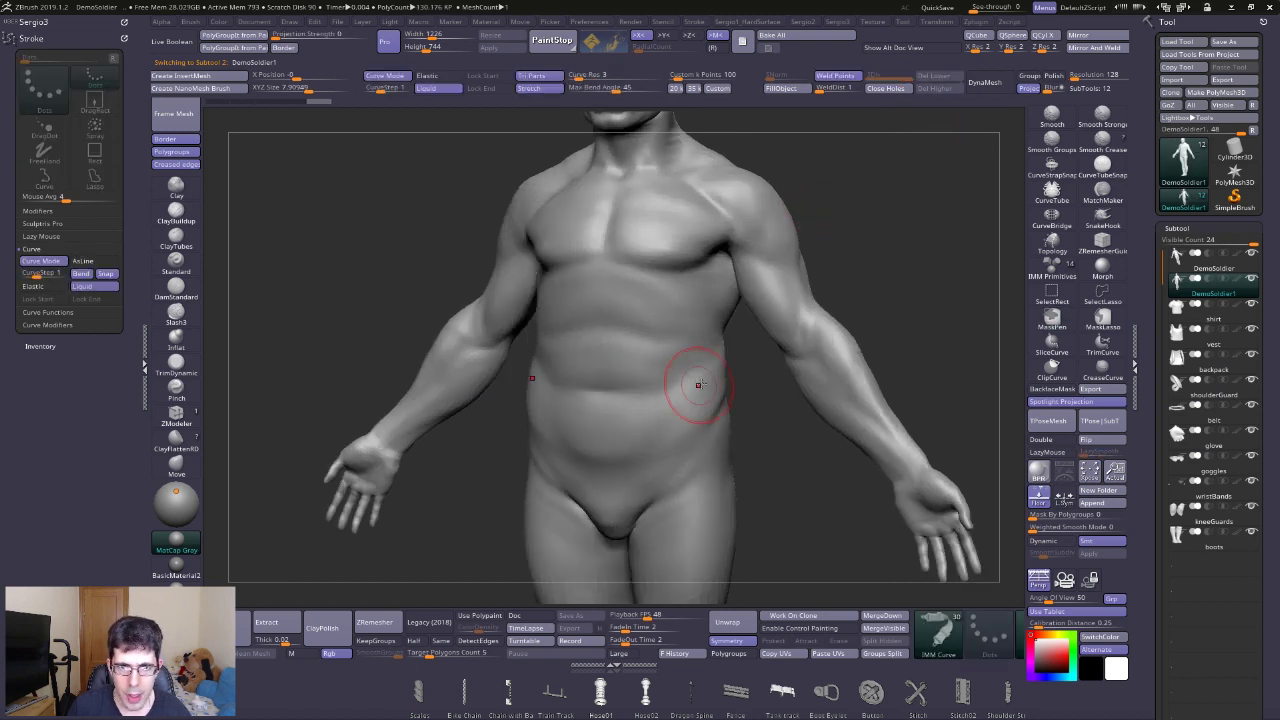
{"action": "mouse_move", "coordinate": [683, 327]}
{"action": "right_mouse_down", "text": "ctrl"}
{"action": "mouse_move", "coordinate": [707, 375]}
{"action": "mouse_move", "coordinate": [757, 343]}
{"action": "right_mouse_up", "text": "ctrl"}
{"action": "key", "text": "shift+f"}
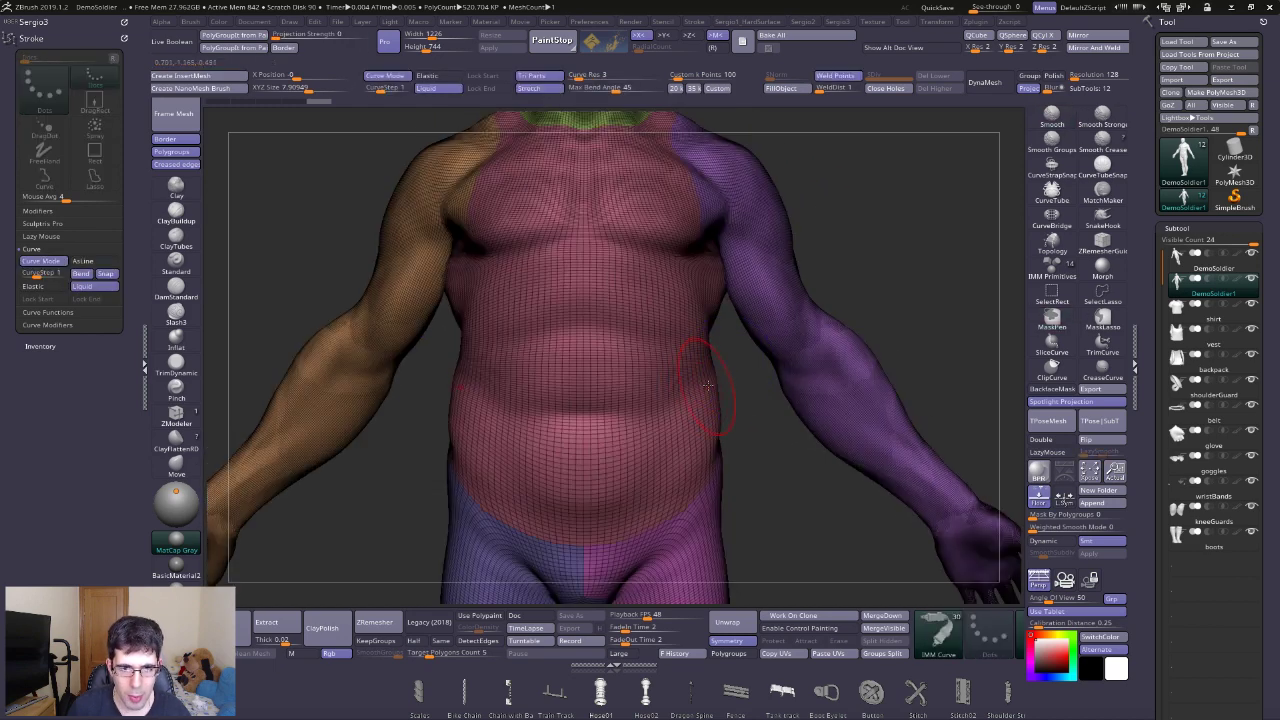
Test a diagonal TrimCurve, undo it, then SliceCurve the chest from shoulder to hip.
{"action": "left_click", "coordinate": [1103, 342]}
{"action": "left_click_drag", "start_coordinate": [875, 330], "coordinate": [192, 360]}
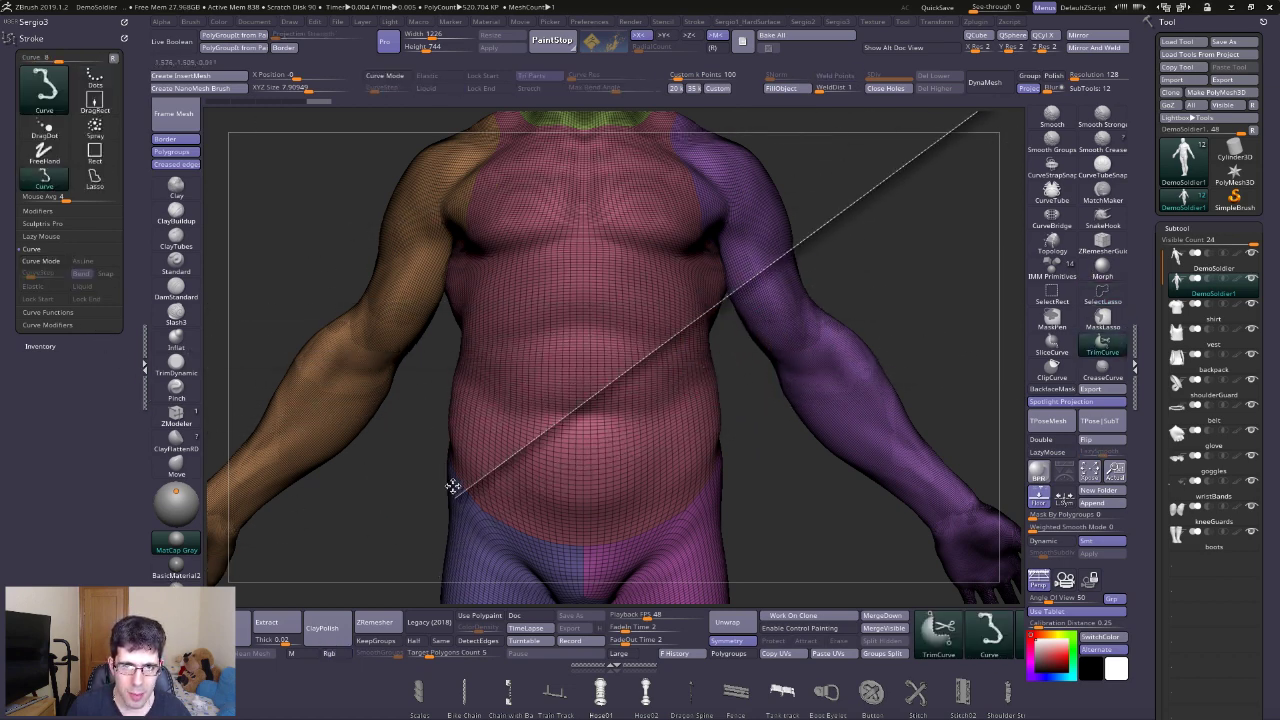
{"action": "mouse_move", "coordinate": [206, 552]}
{"action": "left_mouse_down"}
{"action": "mouse_move", "coordinate": [481, 555]}
{"action": "mouse_move", "coordinate": [447, 537]}
{"action": "left_mouse_up"}
{"action": "left_click_drag", "start_coordinate": [540, 356], "coordinate": [634, 303]}
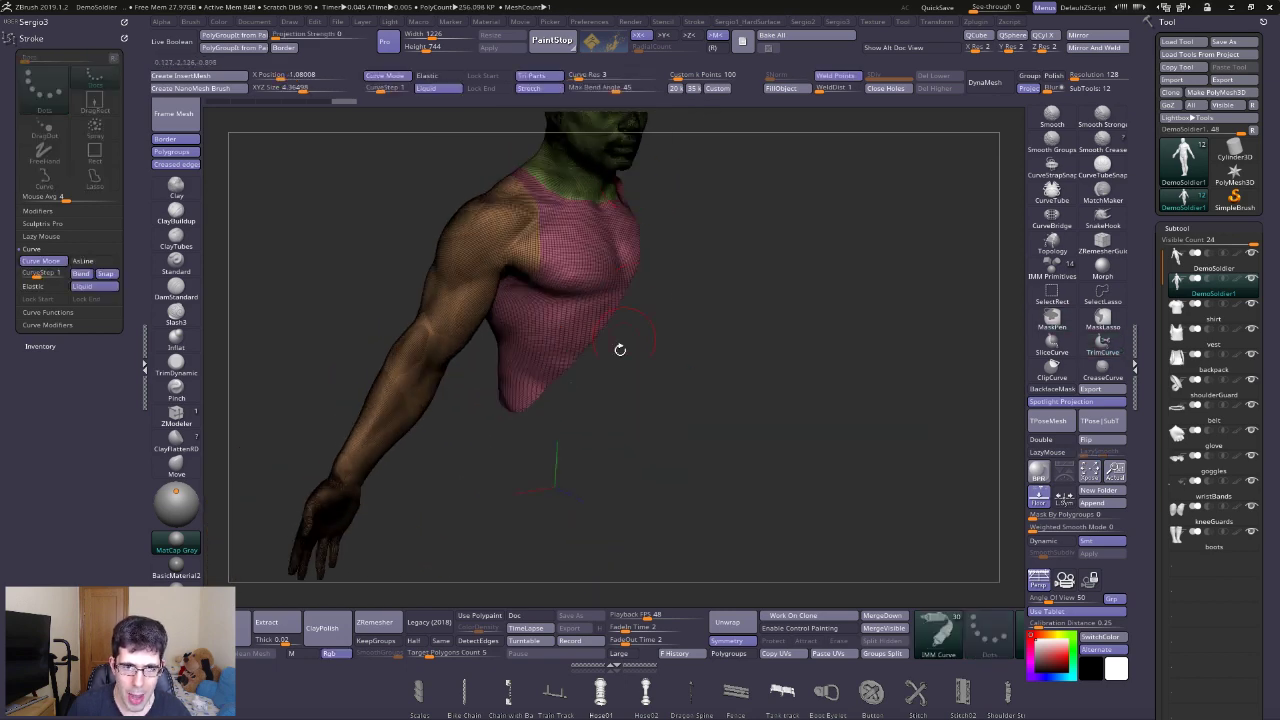
{"action": "left_click_drag", "start_coordinate": [583, 408], "coordinate": [841, 397]}
{"action": "key", "text": "ctrl+z"}
{"action": "left_click", "coordinate": [1051, 345]}
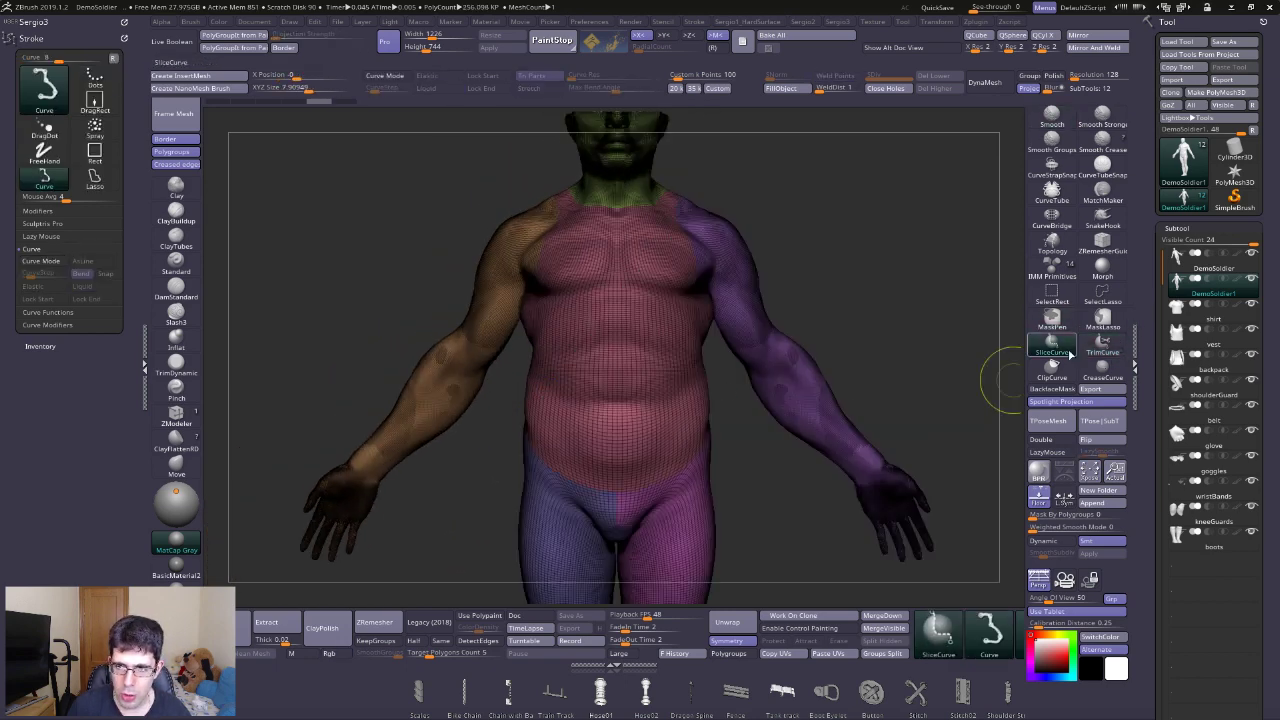
{"action": "mouse_move", "coordinate": [724, 168]}
{"action": "left_mouse_down", "text": "ctrl+shift"}
{"action": "mouse_move", "coordinate": [484, 500]}
{"action": "mouse_move", "coordinate": [494, 512]}
{"action": "left_mouse_up", "text": "ctrl+shift"}
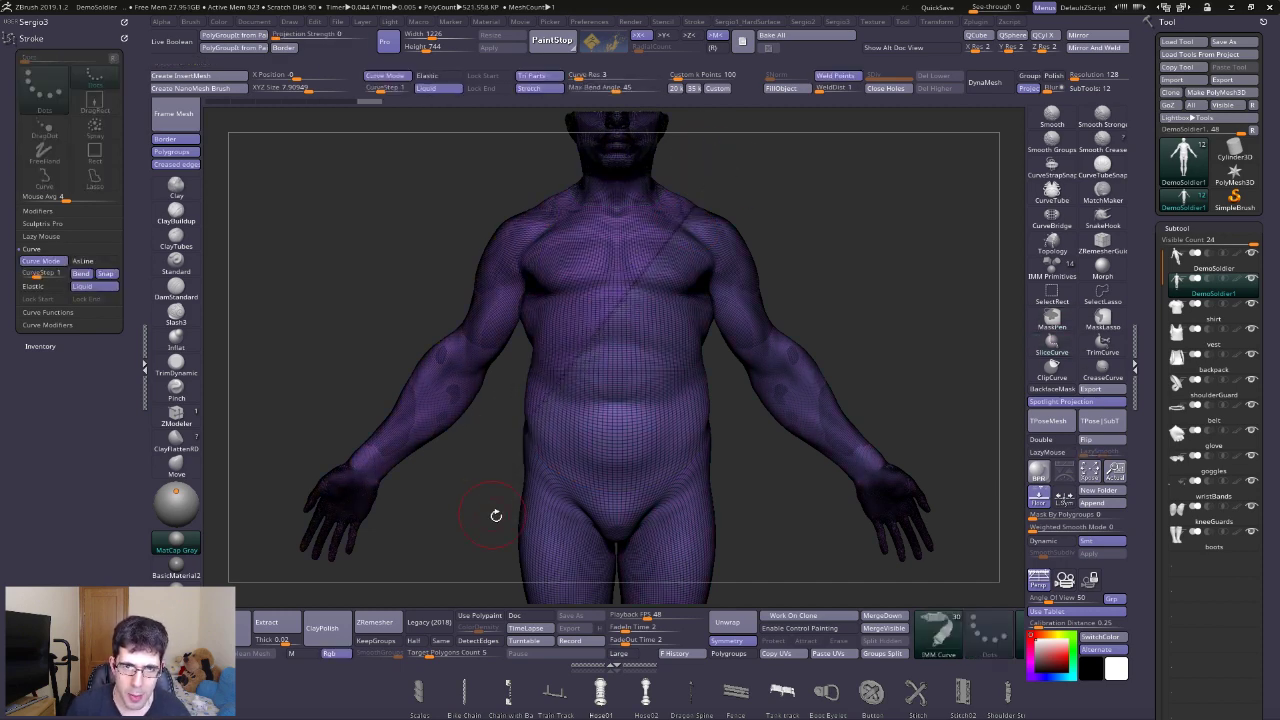
Draw an IMM Curve rope strap from the shoulder down to the lower torso.
{"action": "scroll", "coordinate": [640, 330], "scroll_direction": "up", "scroll_amount": 5}
{"action": "scroll", "coordinate": [631, 369], "scroll_direction": "down", "scroll_amount": 3}
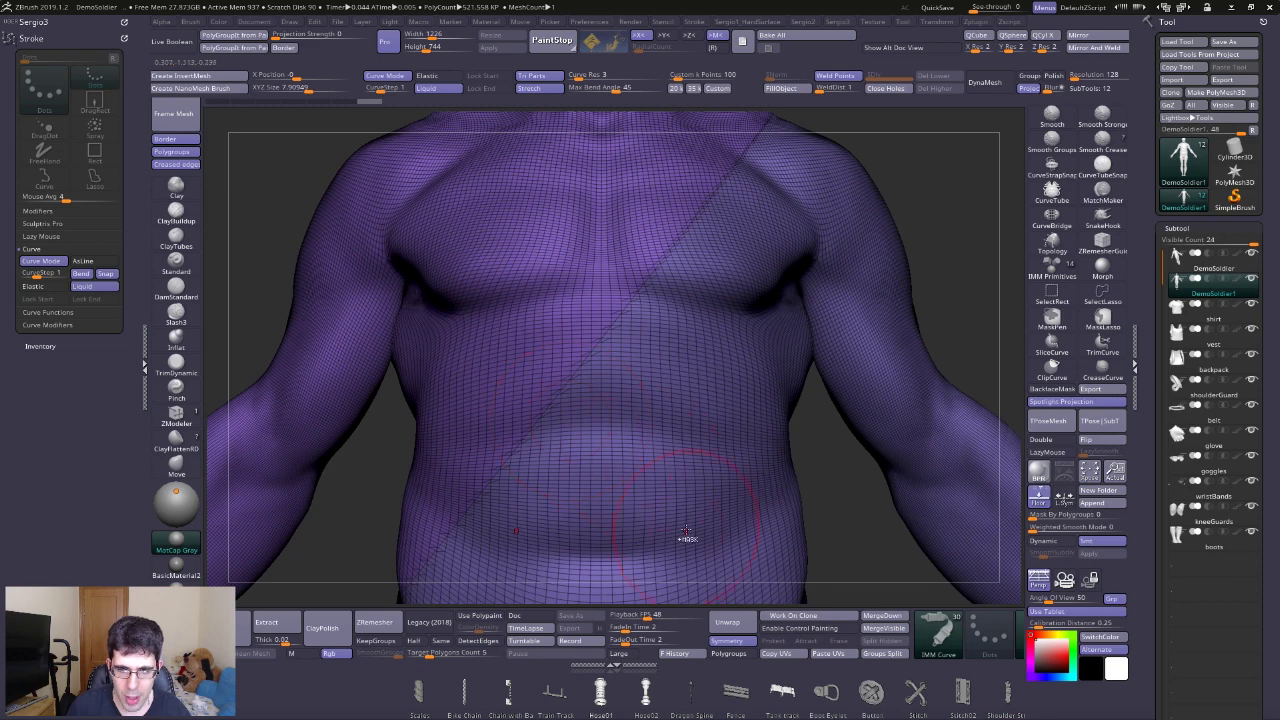
{"action": "scroll", "coordinate": [660, 335], "scroll_direction": "down", "scroll_amount": 3}
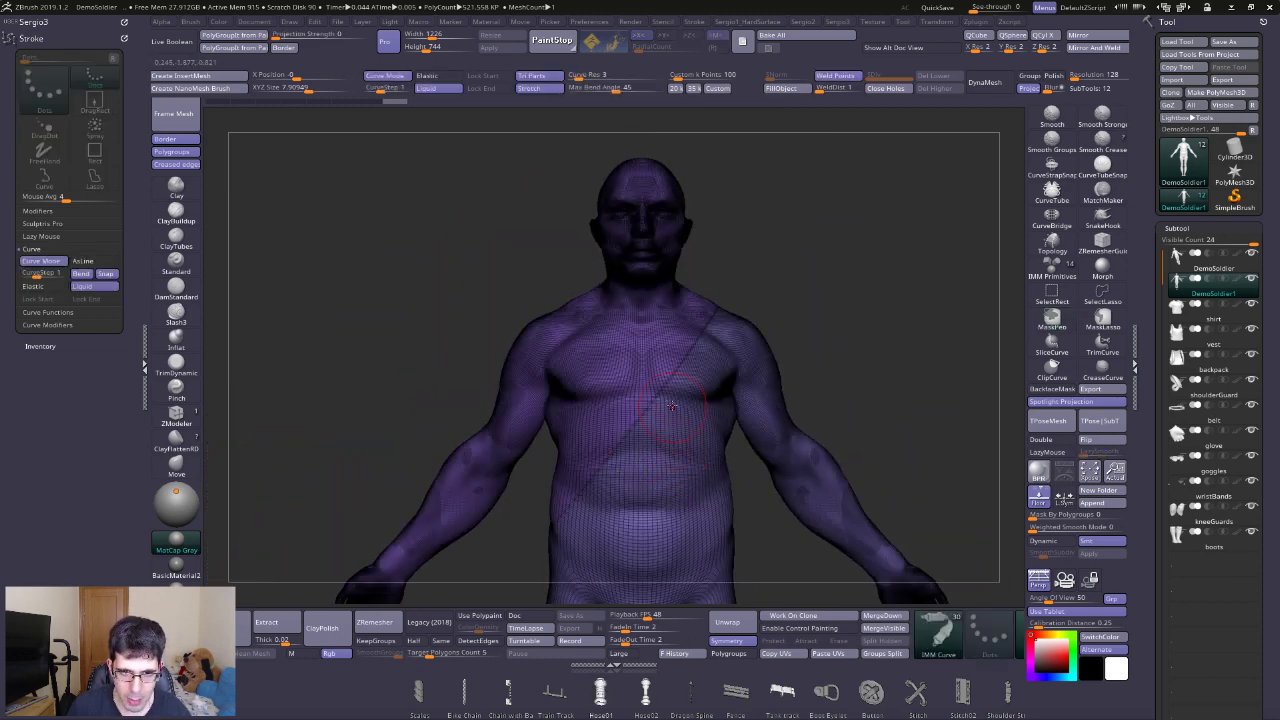
{"action": "left_click_drag", "start_coordinate": [638, 426], "coordinate": [529, 541]}
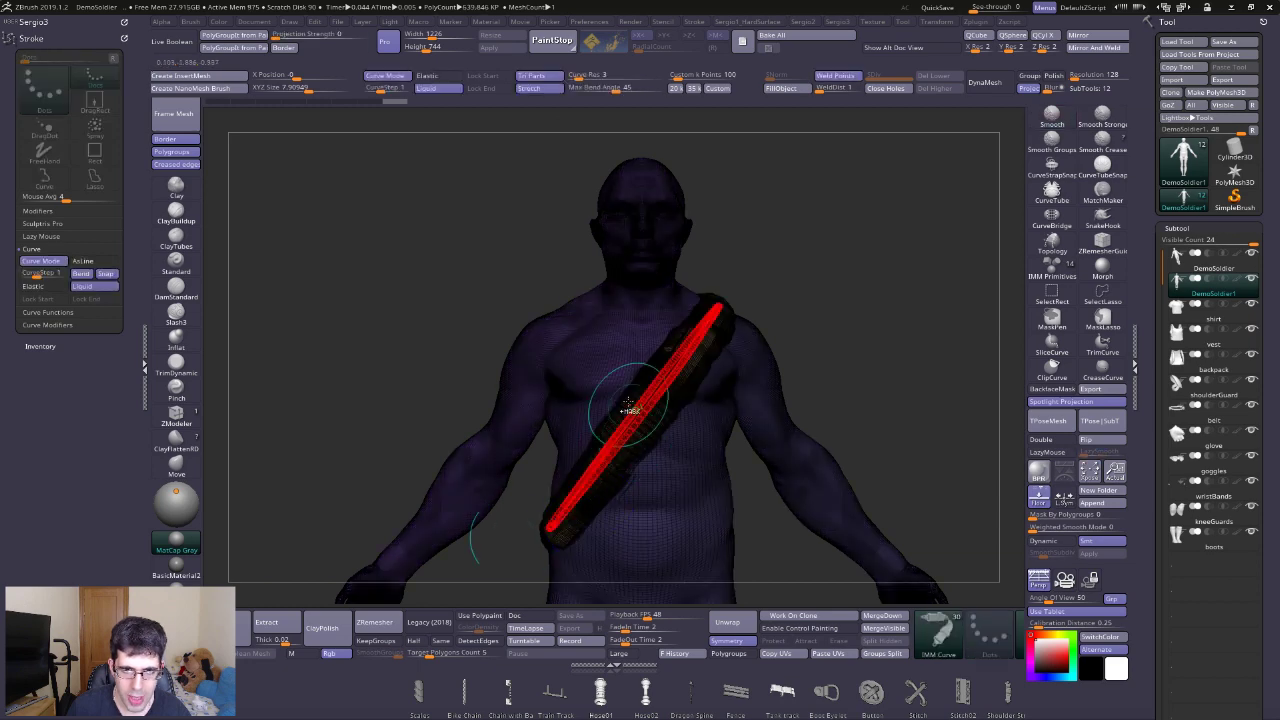
{"action": "right_click_drag", "start_coordinate": [629, 400], "coordinate": [665, 465], "text": "ctrl"}
{"action": "key", "text": "f"}
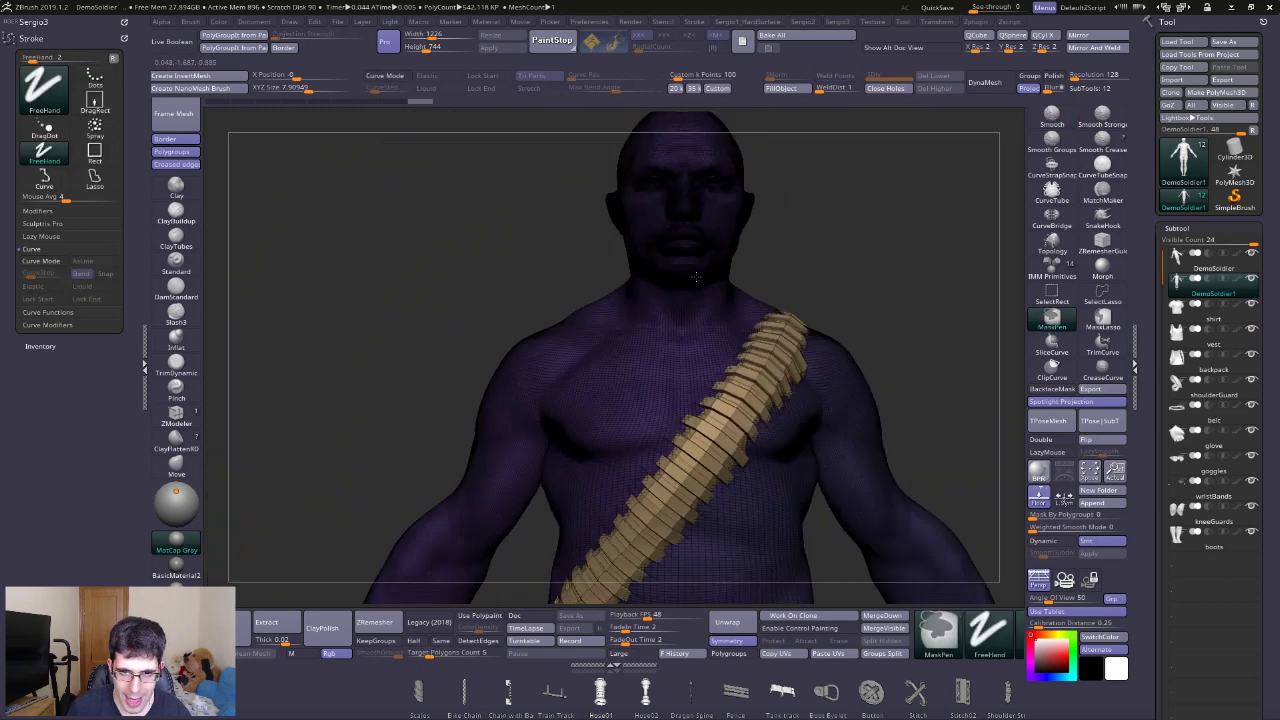
Shrink the Draw Size to thin the strap, then turn off Polyframe.
{"action": "key", "text": "s"}
{"action": "left_click_drag", "start_coordinate": [918, 340], "coordinate": [743, 414]}
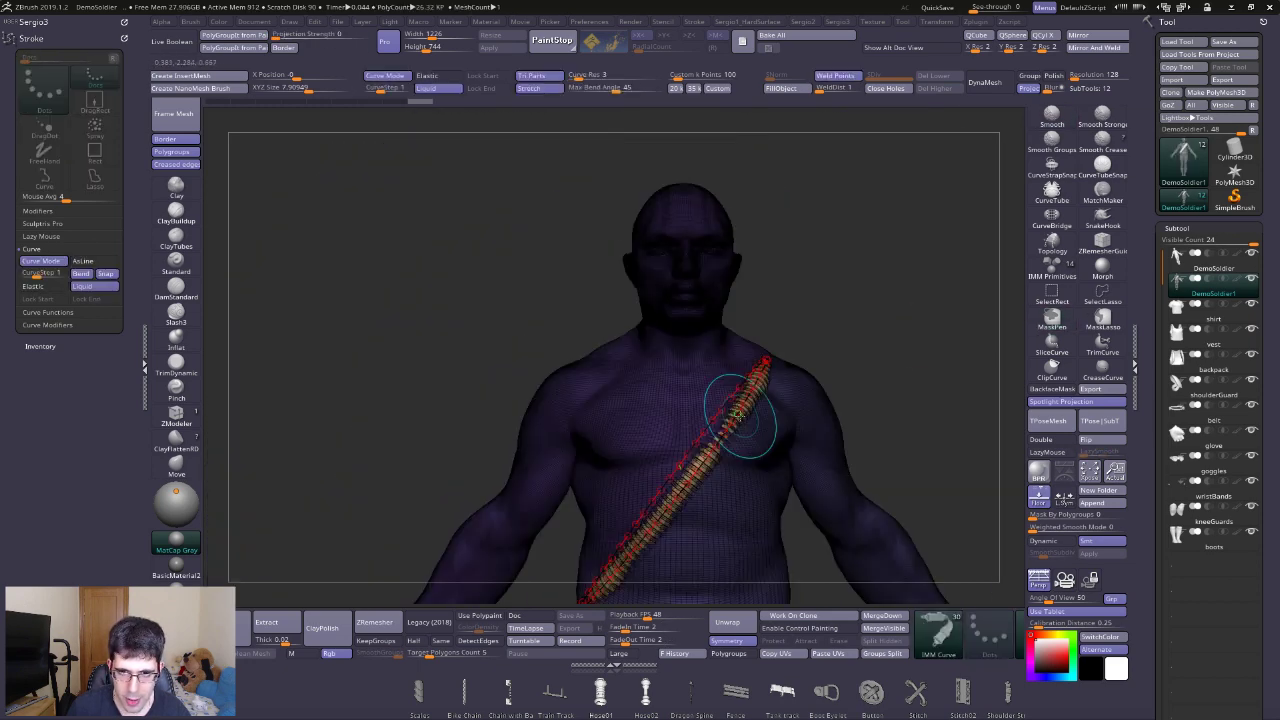
{"action": "right_click_drag", "start_coordinate": [729, 500], "coordinate": [668, 350], "text": "alt"}
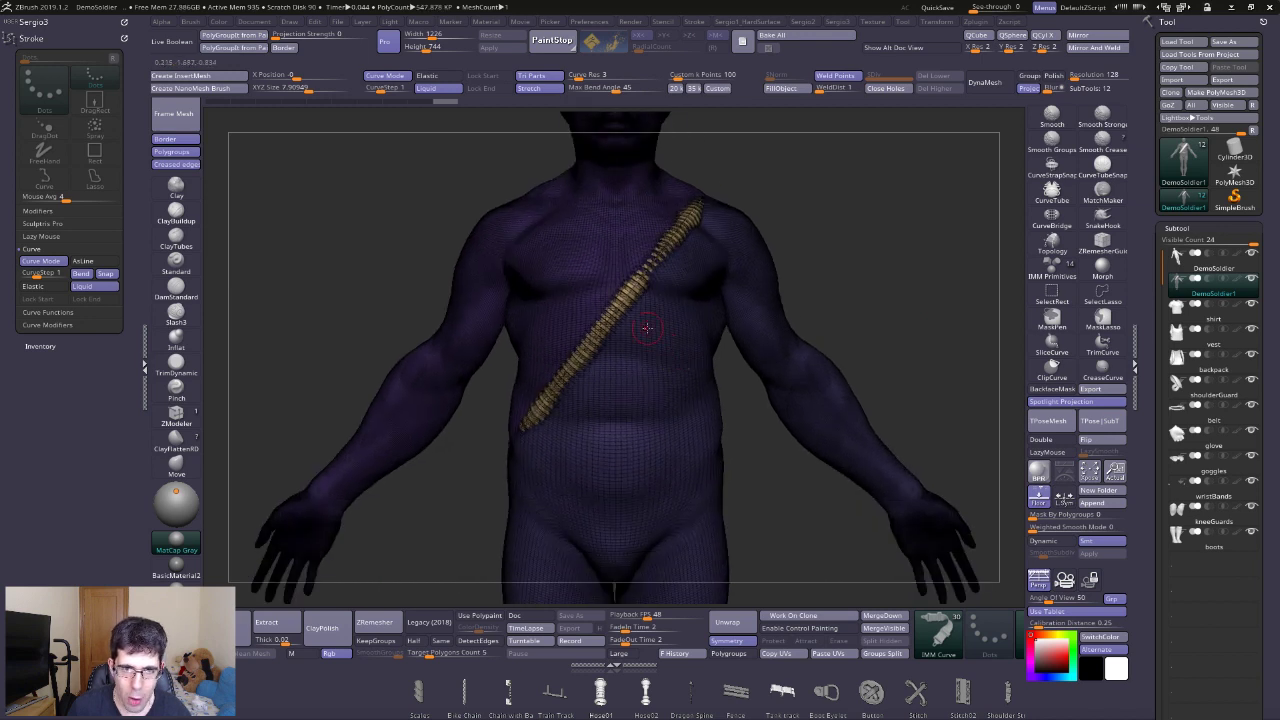
{"action": "key", "text": "b"}
{"action": "key", "text": "m"}
{"action": "key", "text": "v"}
{"action": "key", "text": "shift+f"}
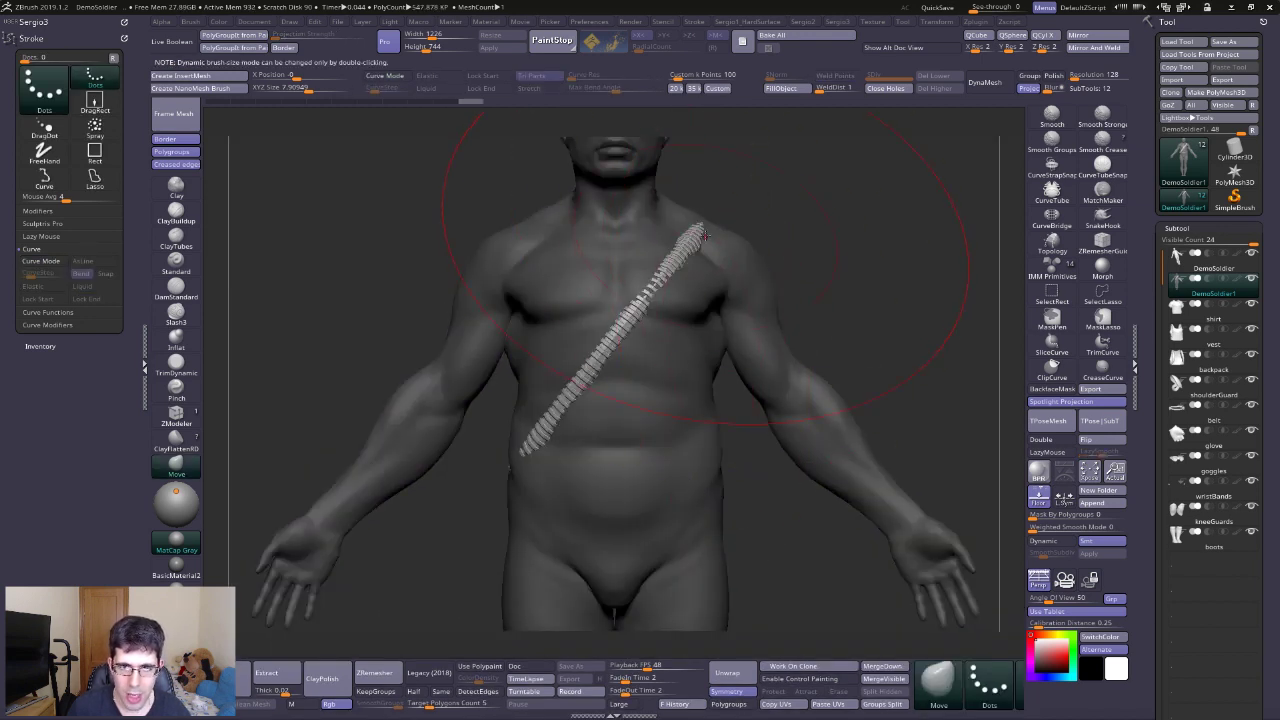
Move the strap's ends up over the shoulder and down, laying it across the back.
{"action": "left_click_drag", "start_coordinate": [700, 272], "coordinate": [713, 193]}
{"action": "left_click_drag", "start_coordinate": [531, 463], "coordinate": [490, 518]}
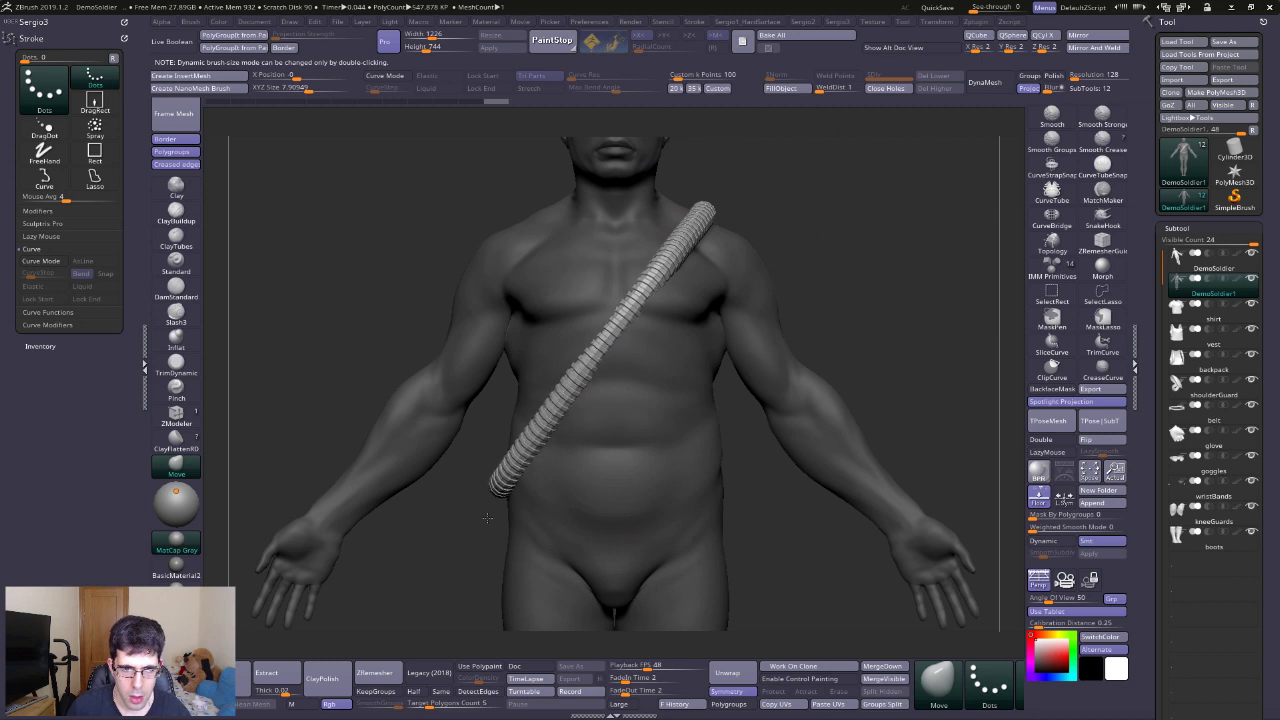
{"action": "mouse_move", "coordinate": [490, 518]}
{"action": "right_mouse_down"}
{"action": "mouse_move", "coordinate": [562, 380]}
{"action": "mouse_move", "coordinate": [373, 467]}
{"action": "right_mouse_up"}
{"action": "key", "text": "s"}
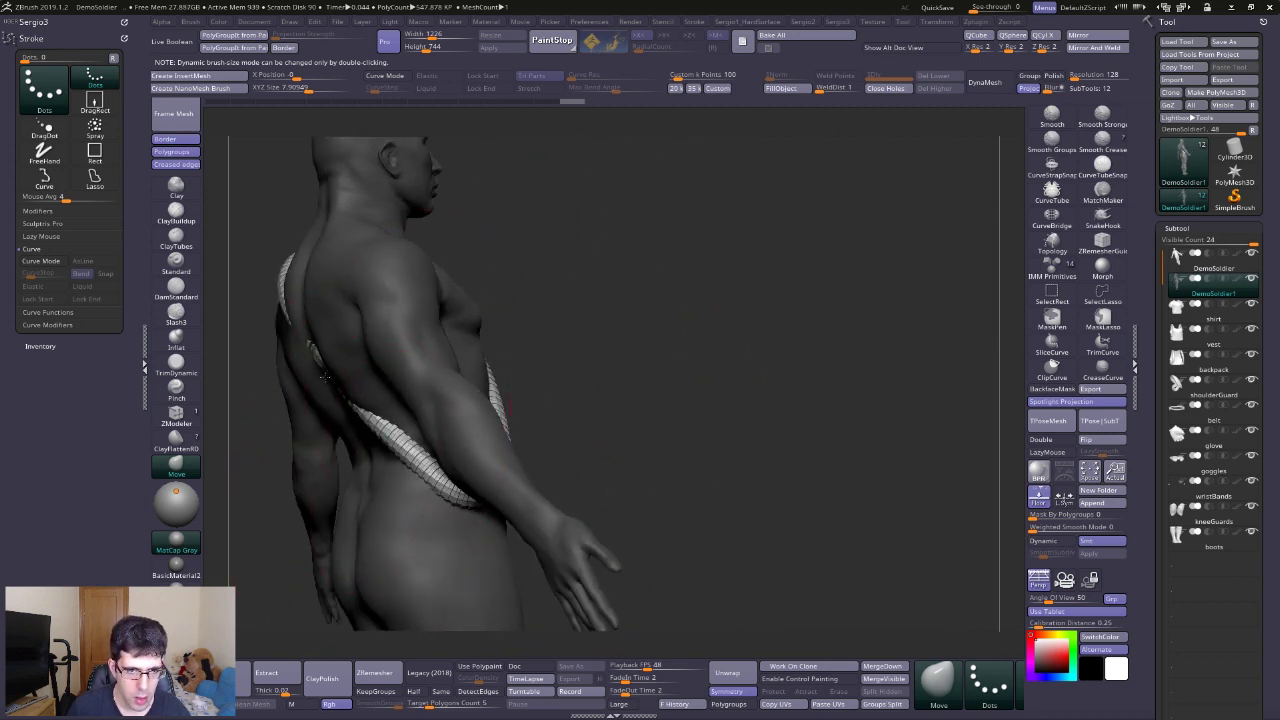
{"action": "left_click_drag", "start_coordinate": [373, 467], "coordinate": [330, 380]}
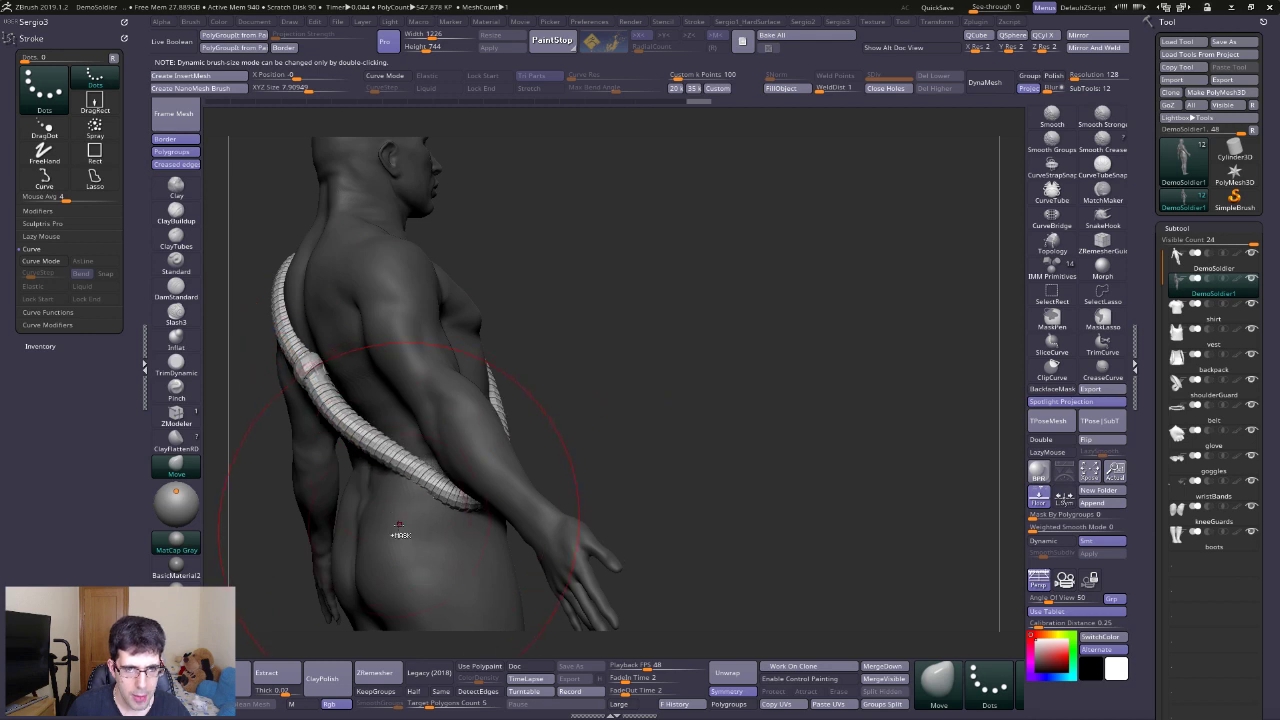
{"action": "mouse_move", "coordinate": [349, 438]}
{"action": "right_mouse_down"}
{"action": "mouse_move", "coordinate": [666, 461]}
{"action": "mouse_move", "coordinate": [560, 505]}
{"action": "right_mouse_up"}
{"action": "key", "text": "f"}
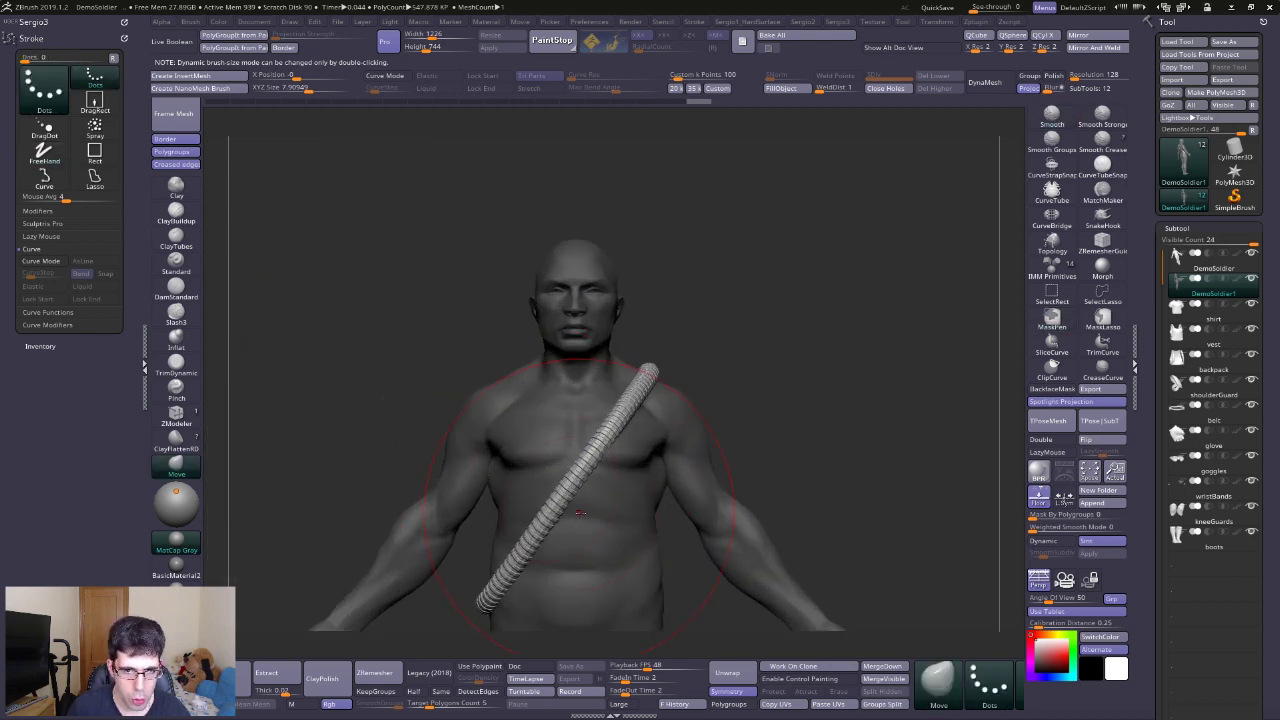